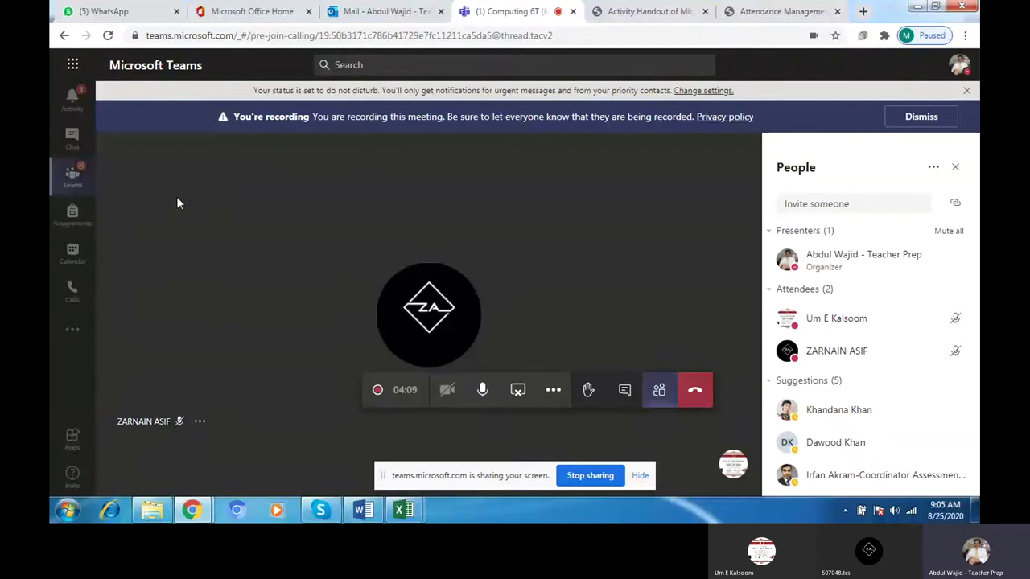
- Go from the call to the class team's General channel and open its Assignments tab
click(73, 185)
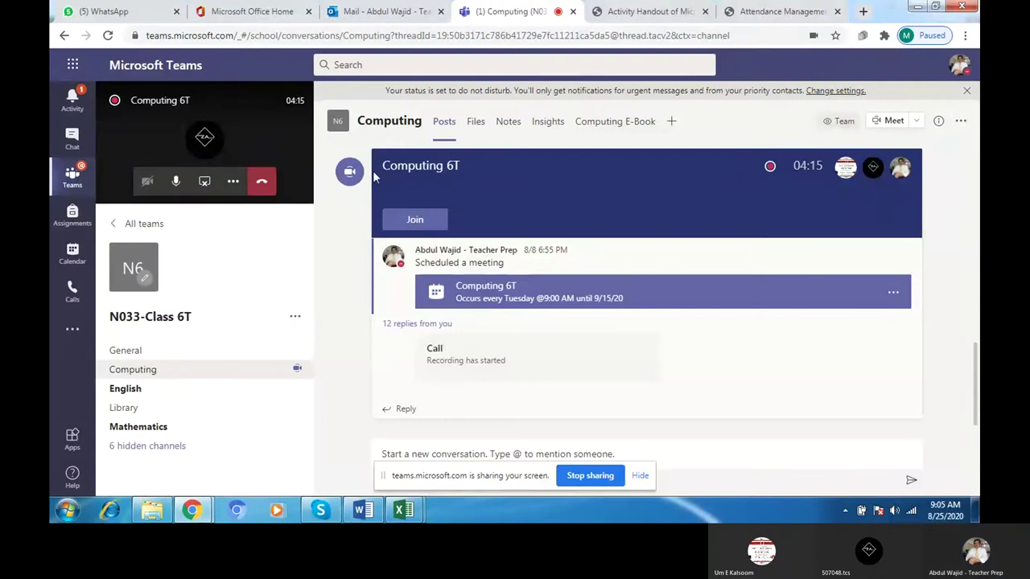
click(195, 354)
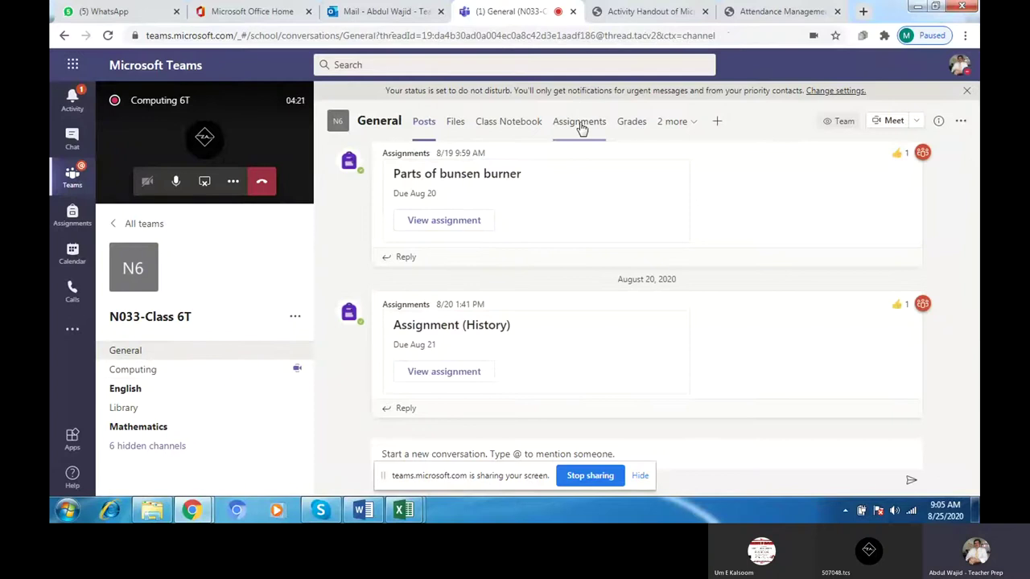
click(580, 125)
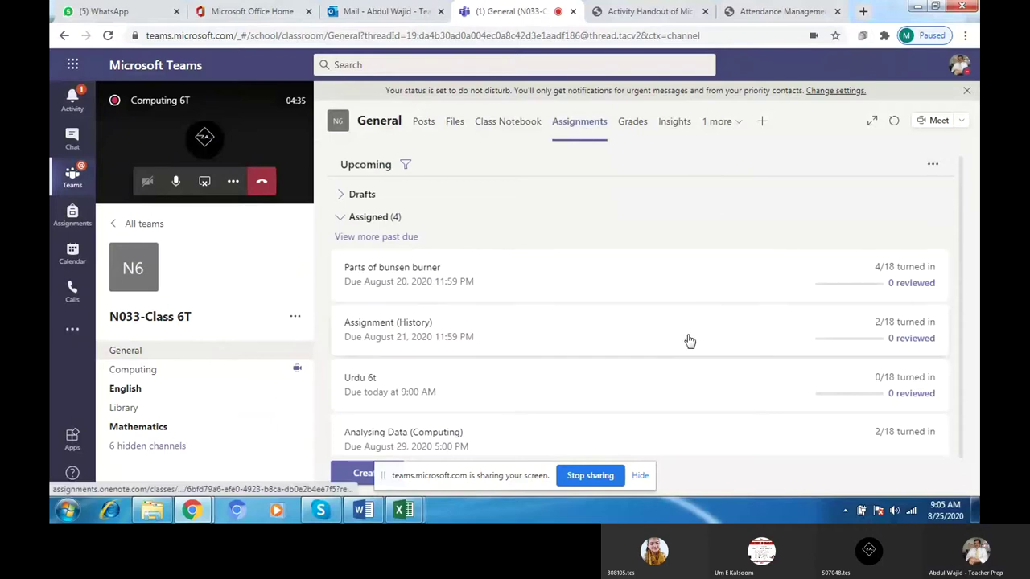
- Open the Analysing Data (Computing) assignment, scroll its submissions, and show the Graded list
click(400, 441)
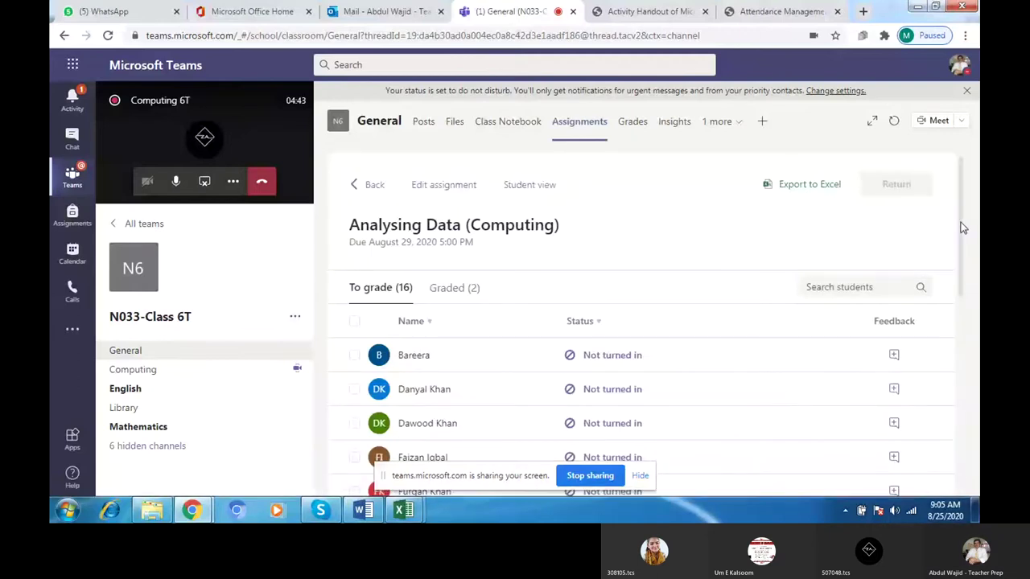
drag(963, 228, 962, 427)
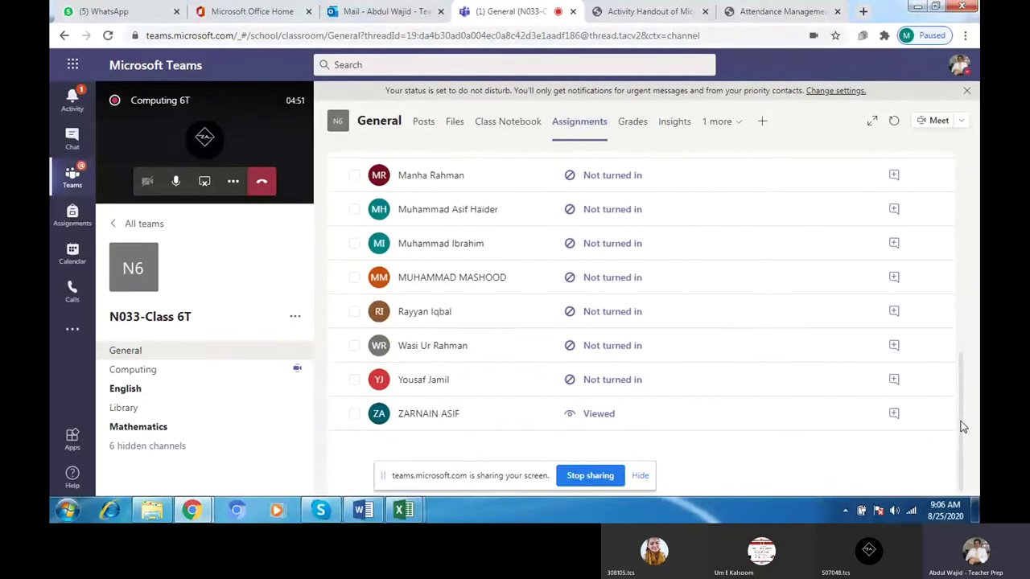
drag(960, 388, 958, 201)
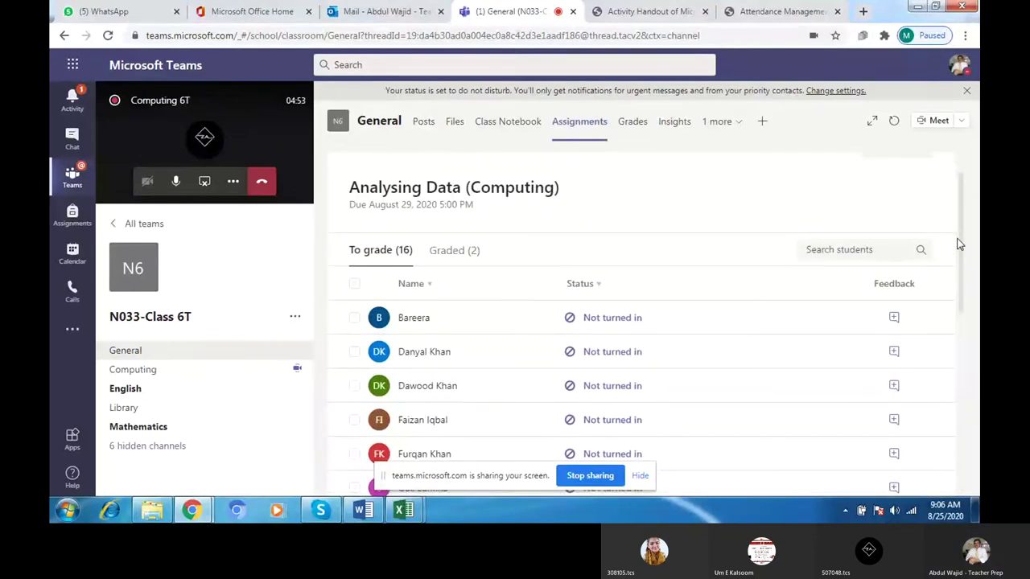
click(461, 258)
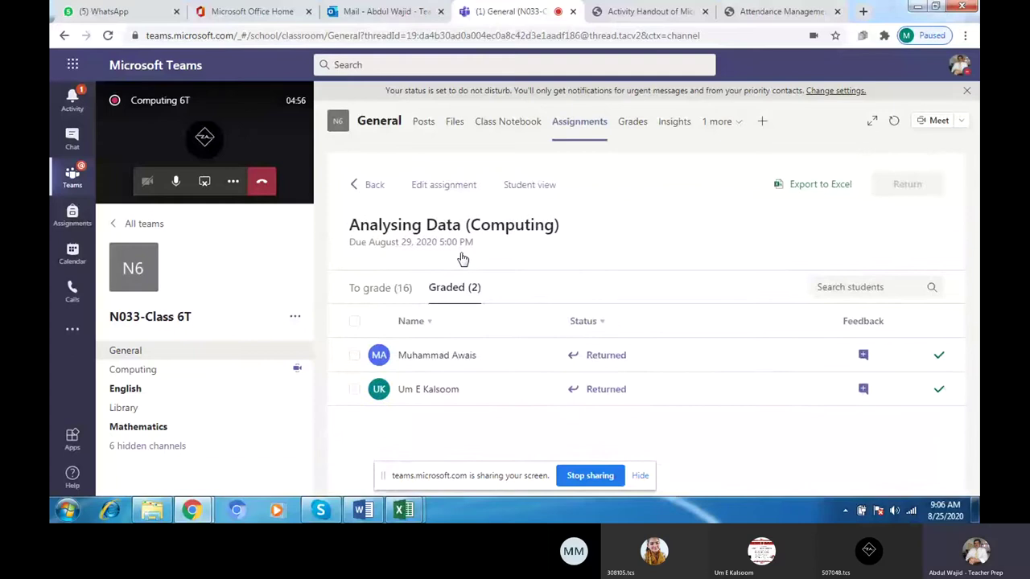
- Review both graded students' submitted work, then open the assignment's edit view
click(475, 393)
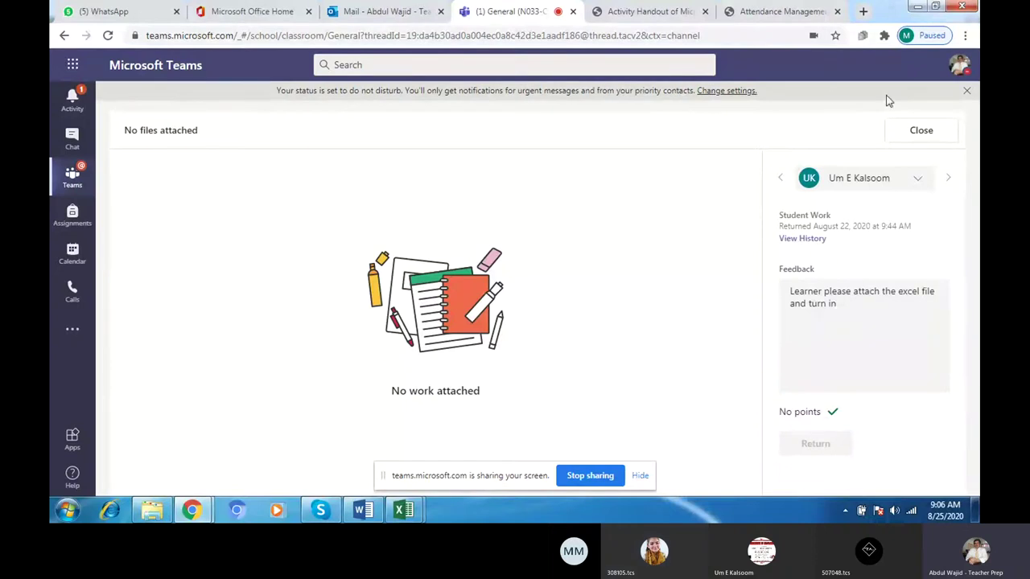
click(910, 130)
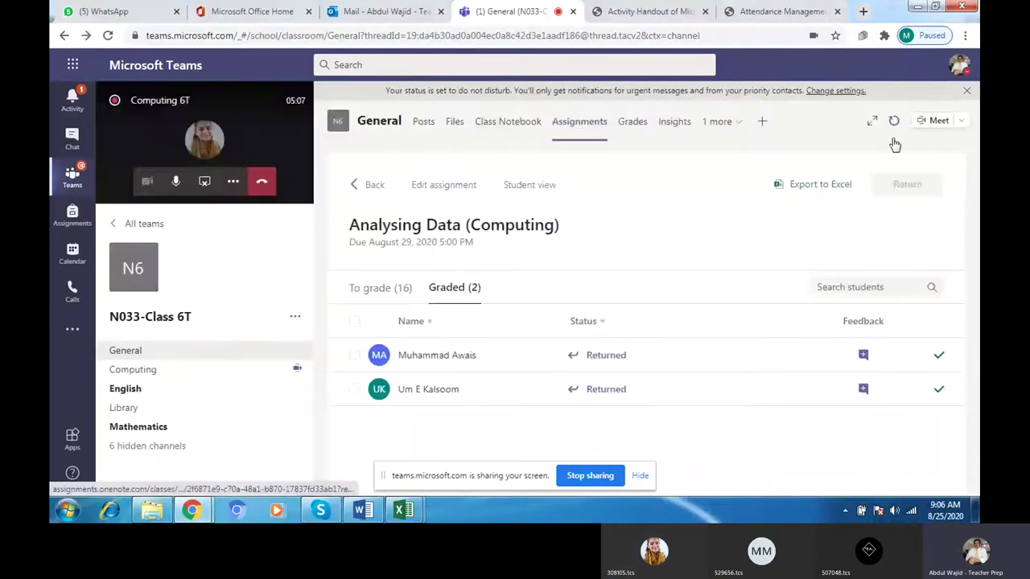
click(470, 360)
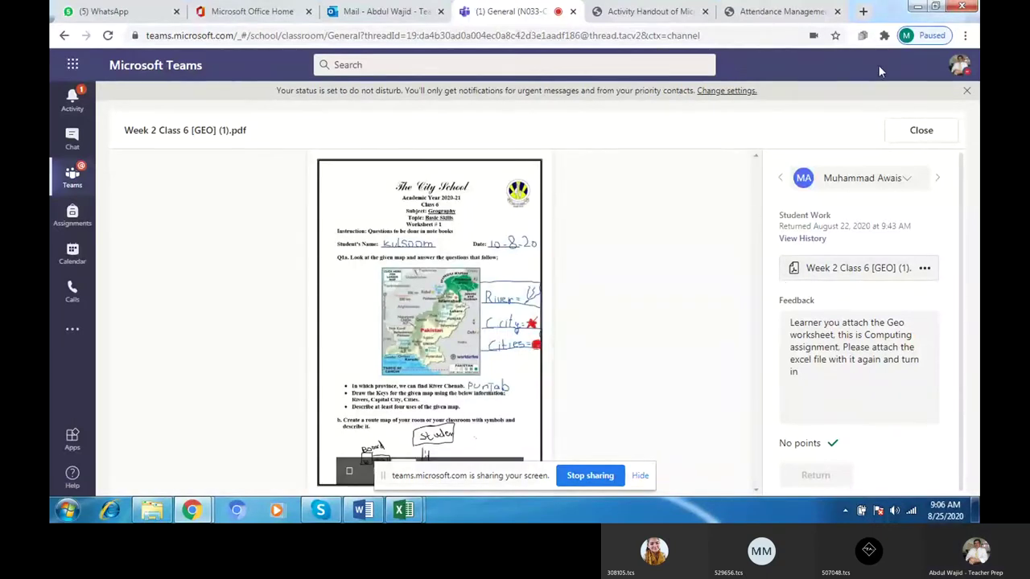
click(919, 131)
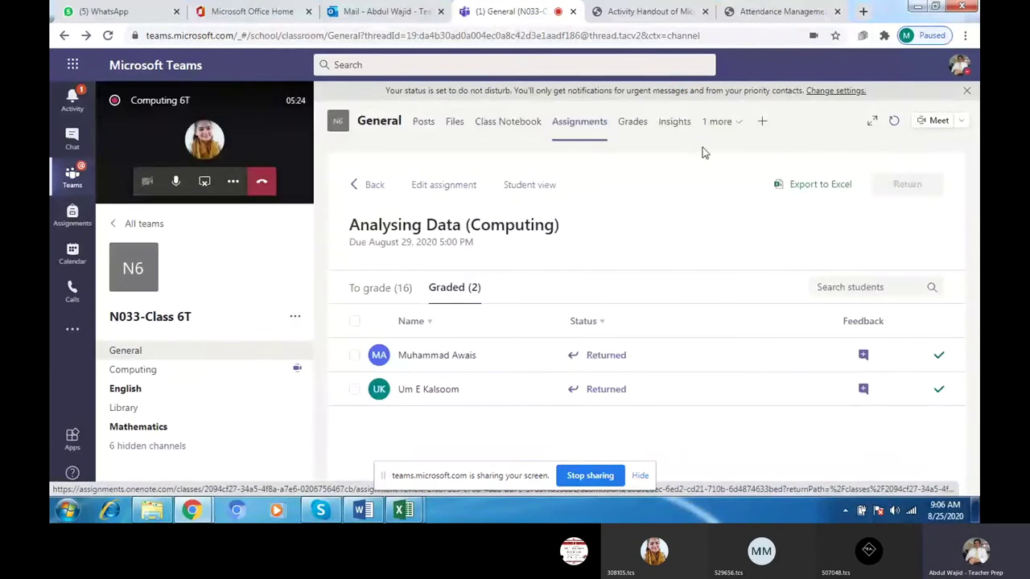
click(445, 187)
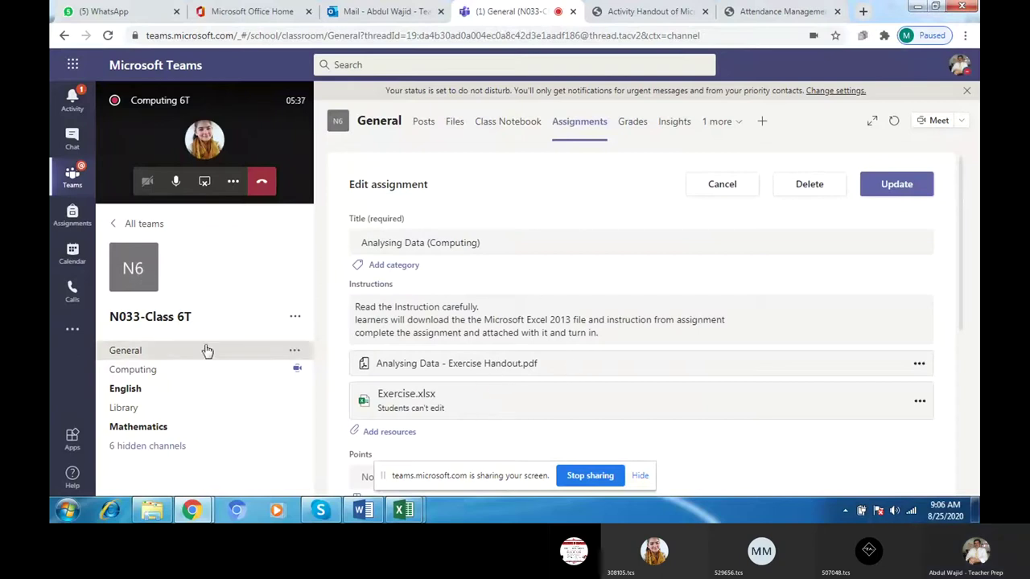
click(194, 372)
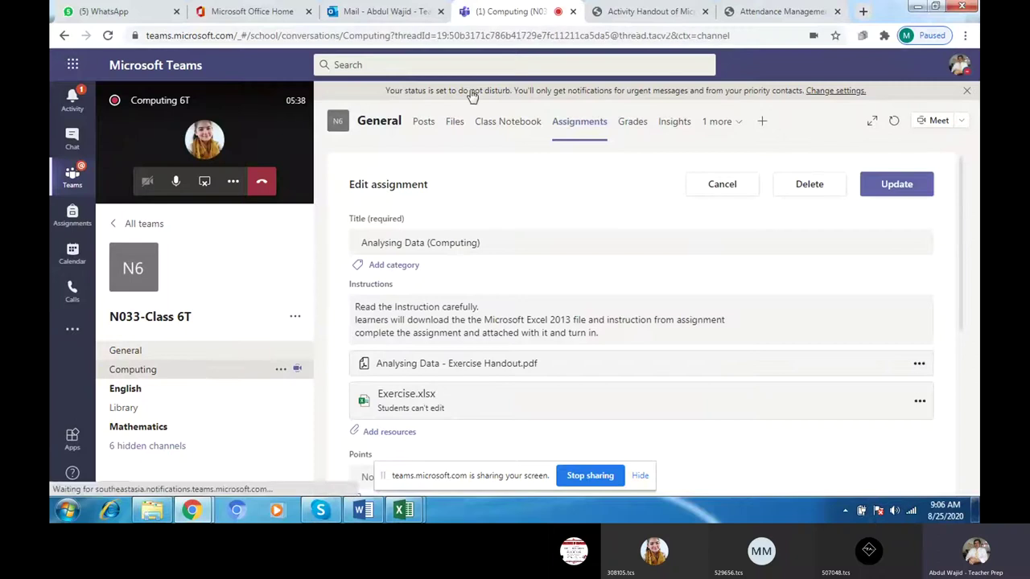
- Bring up the Activity Handout PDF and scroll past item 10 down to Part B
click(602, 11)
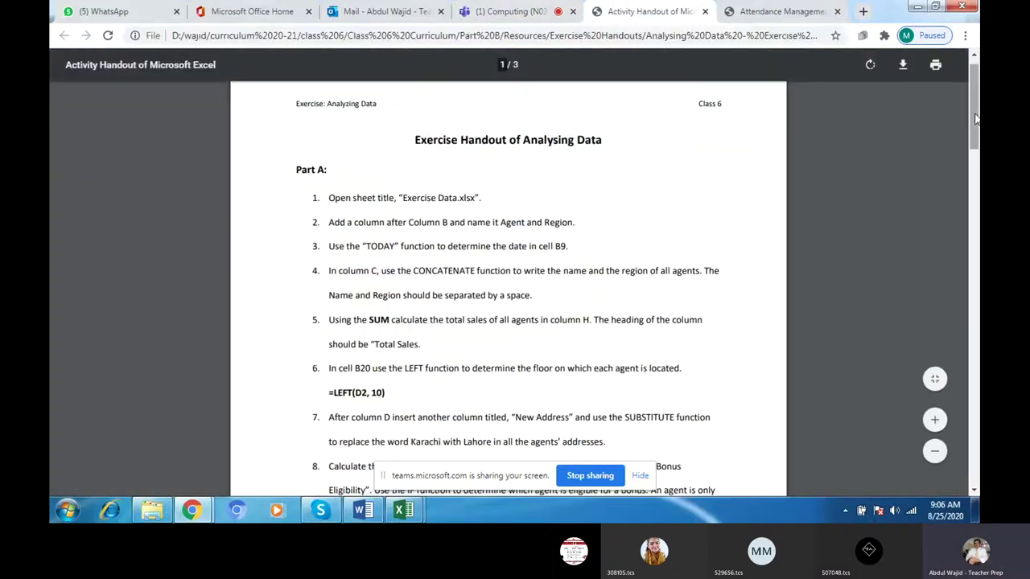
drag(976, 120, 976, 277)
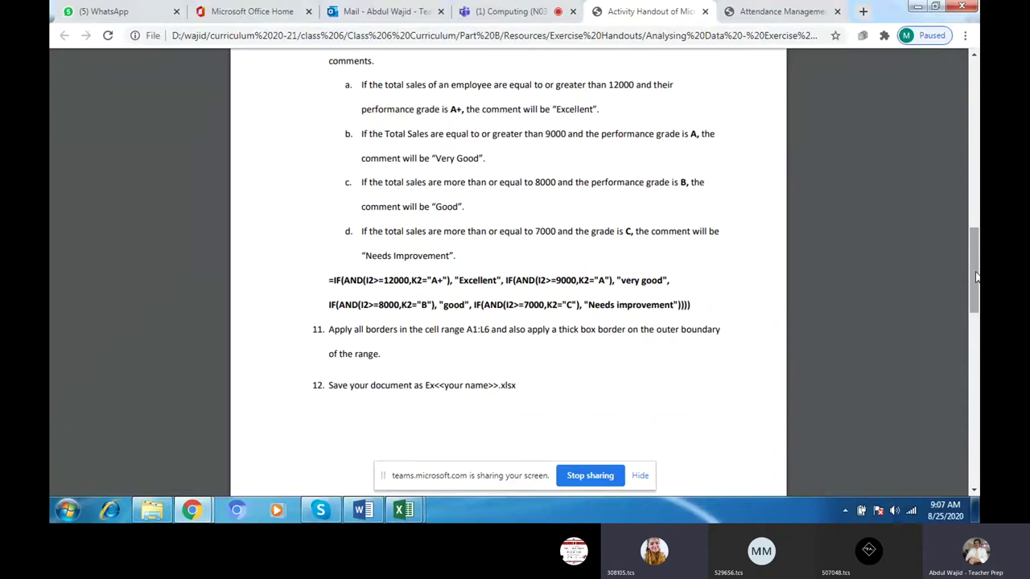
drag(976, 276, 976, 298)
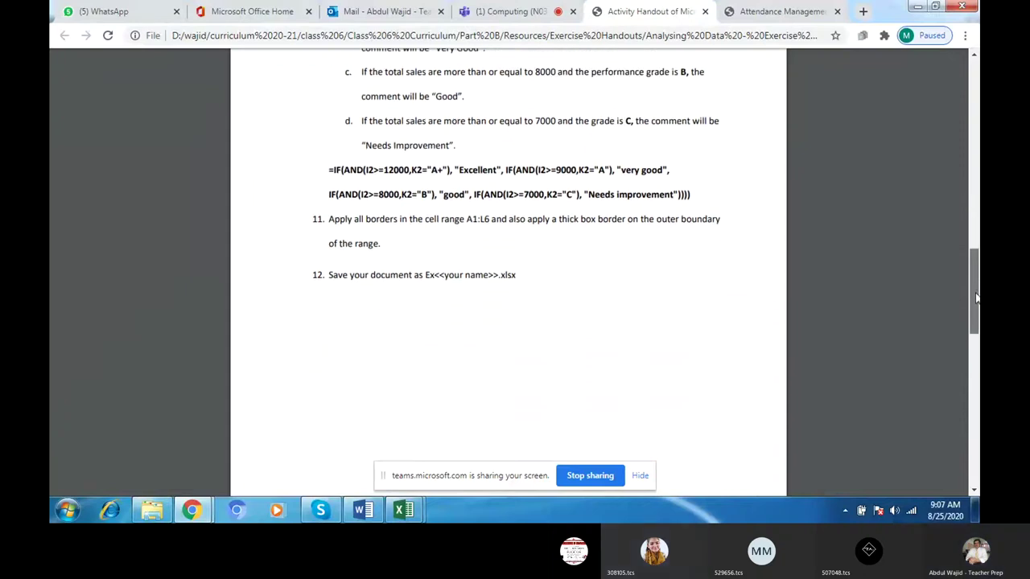
drag(976, 298, 976, 290)
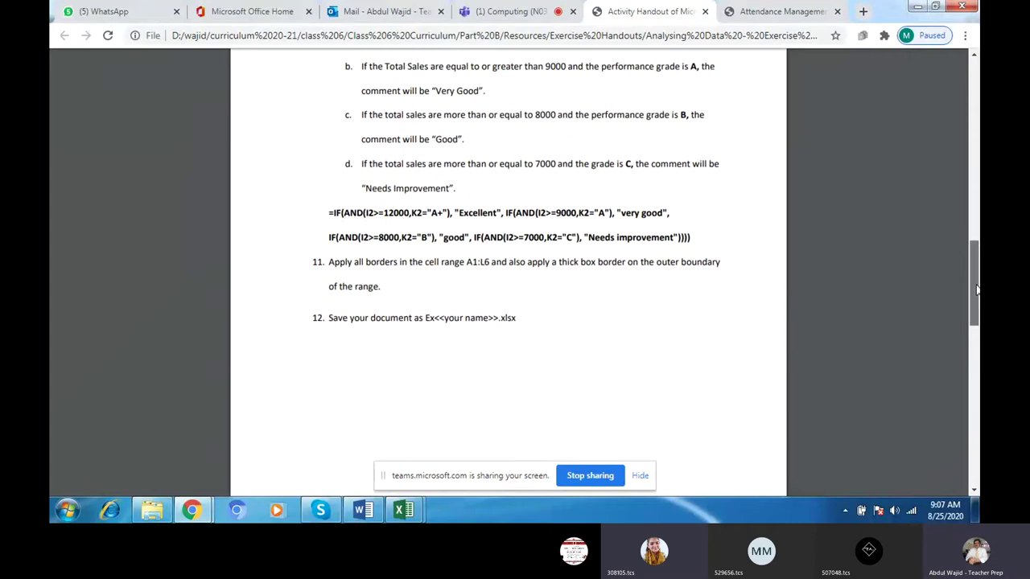
drag(976, 289, 976, 300)
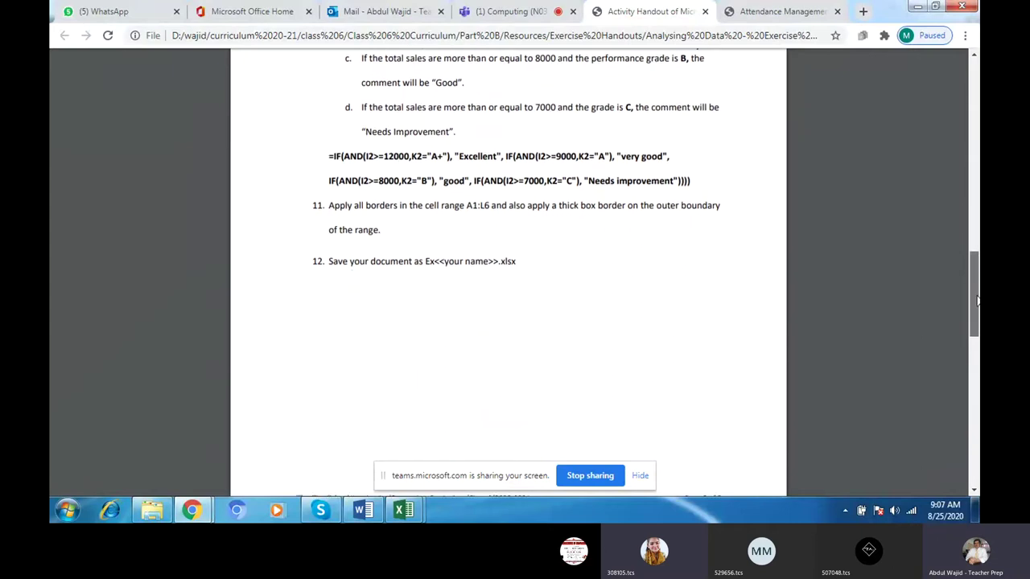
drag(978, 300, 976, 252)
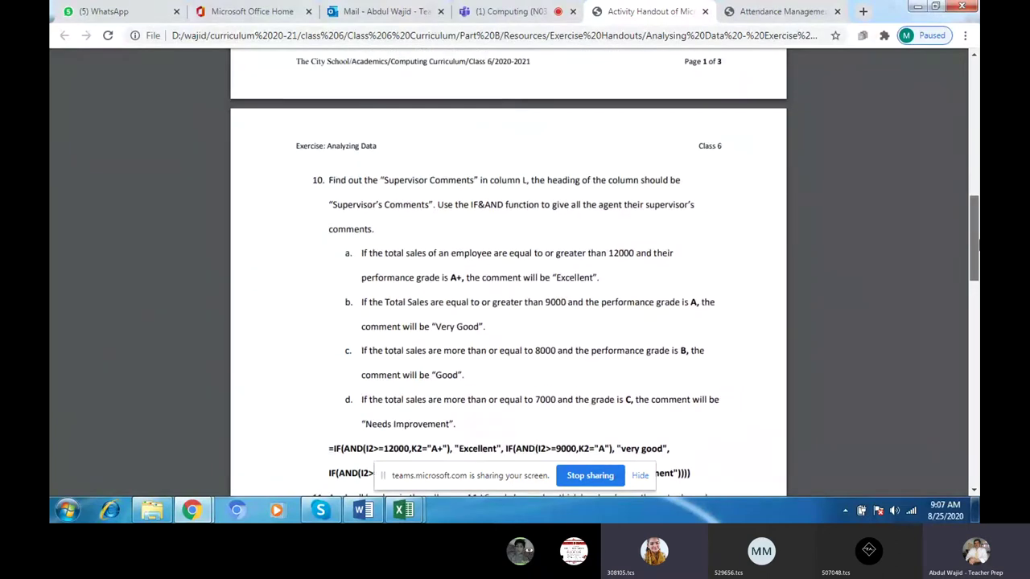
drag(978, 253, 978, 255)
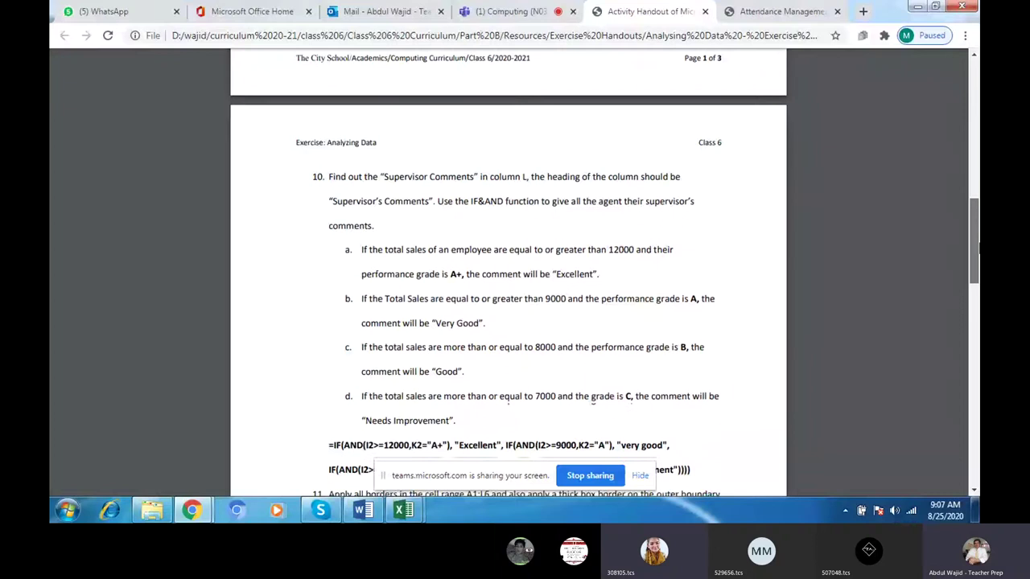
drag(976, 255, 976, 284)
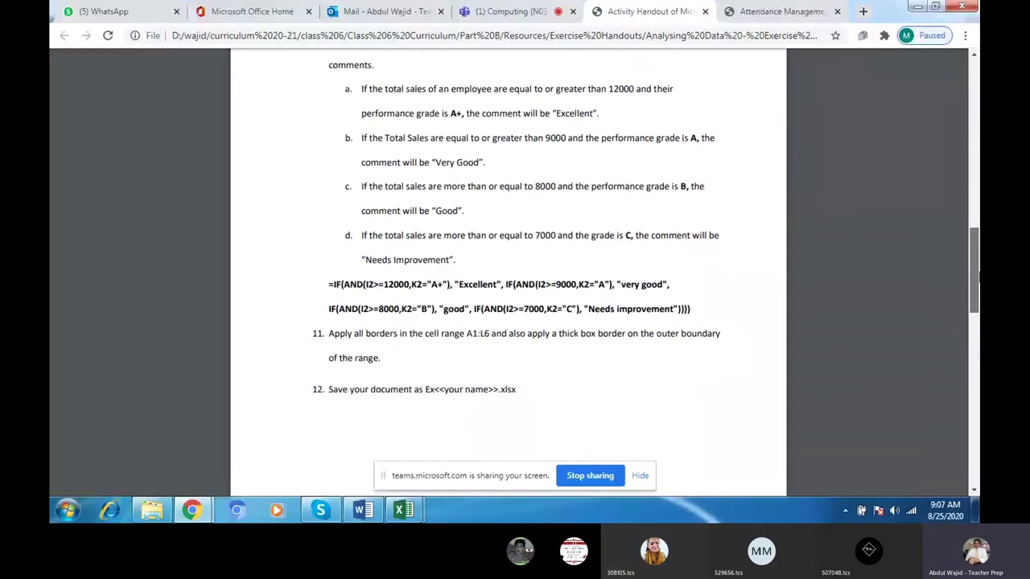
drag(972, 277, 971, 281)
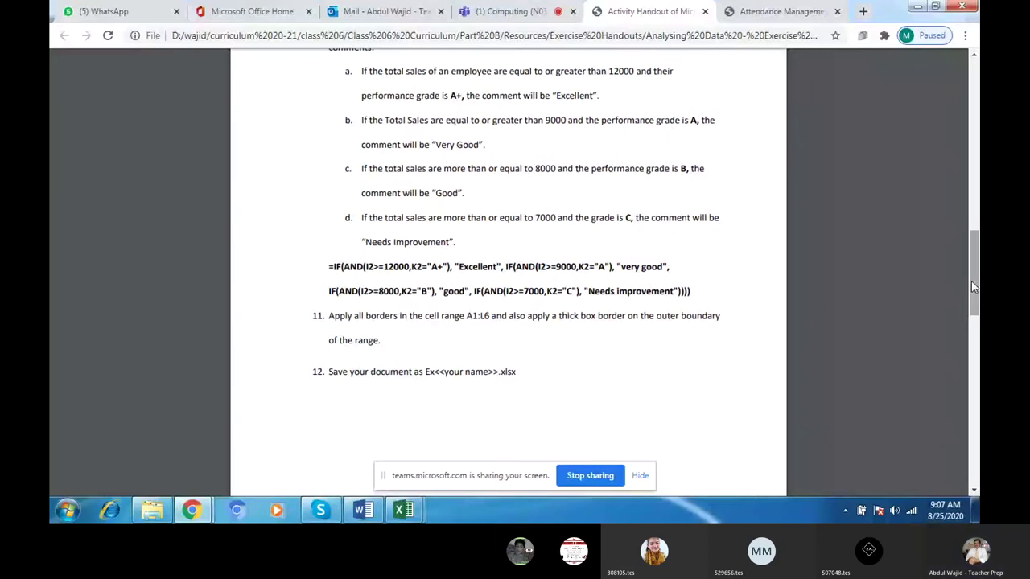
drag(972, 283, 974, 391)
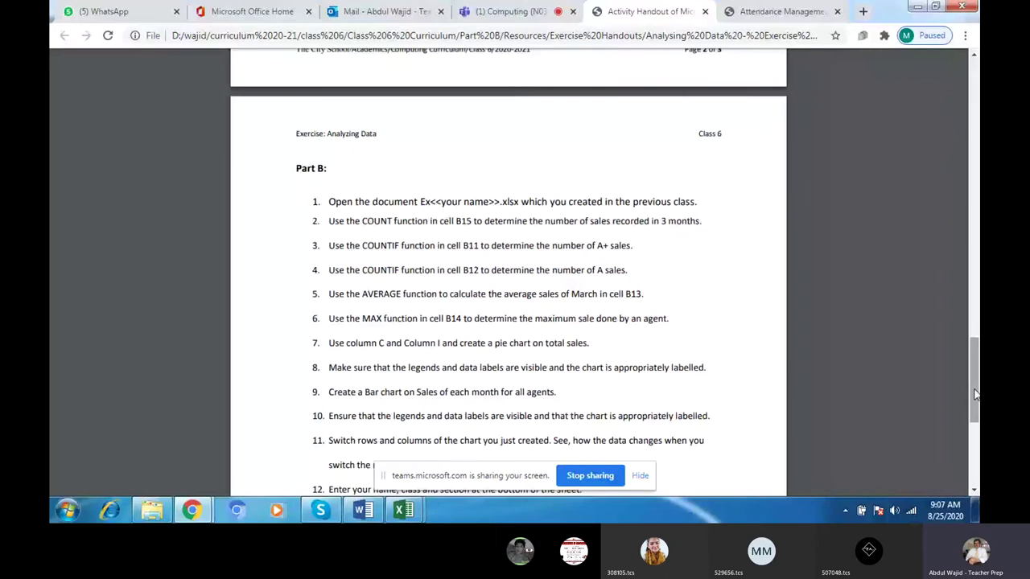
click(404, 512)
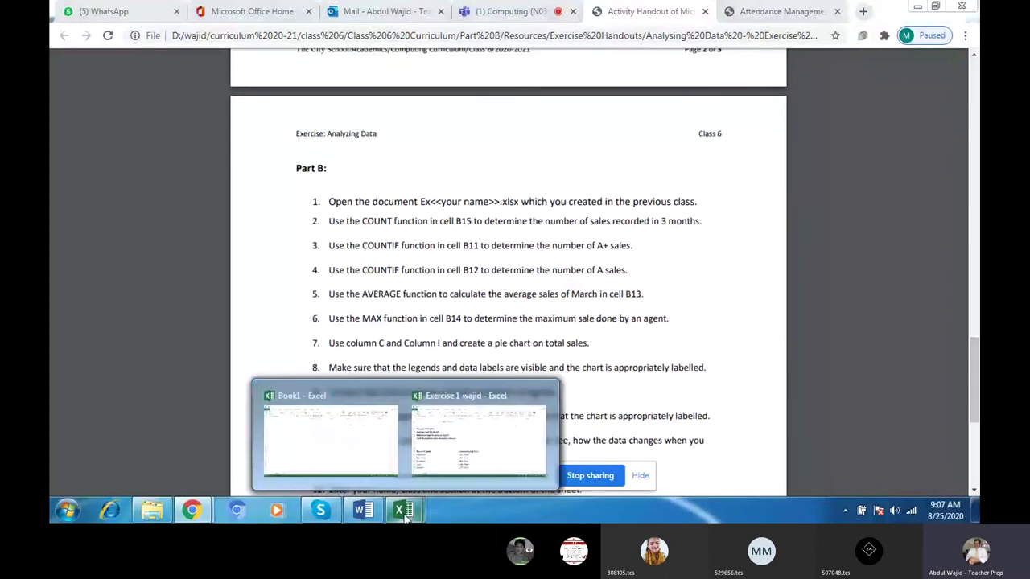
click(478, 439)
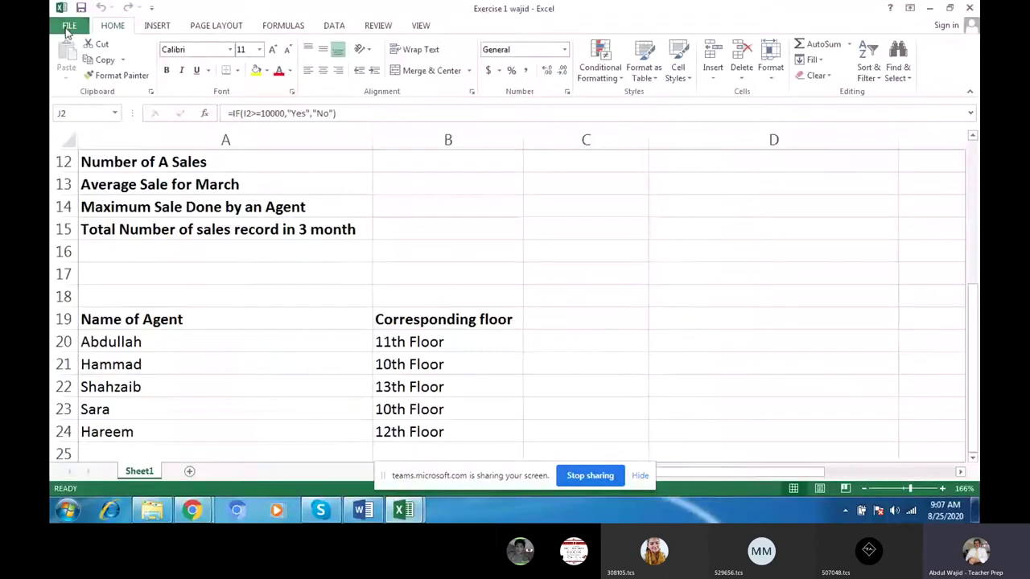
click(66, 28)
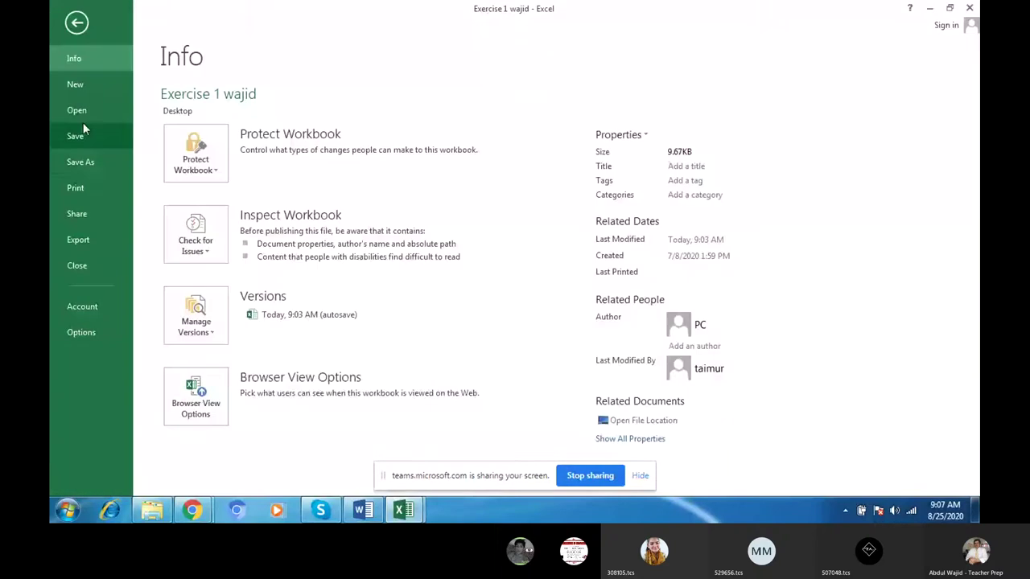
click(86, 164)
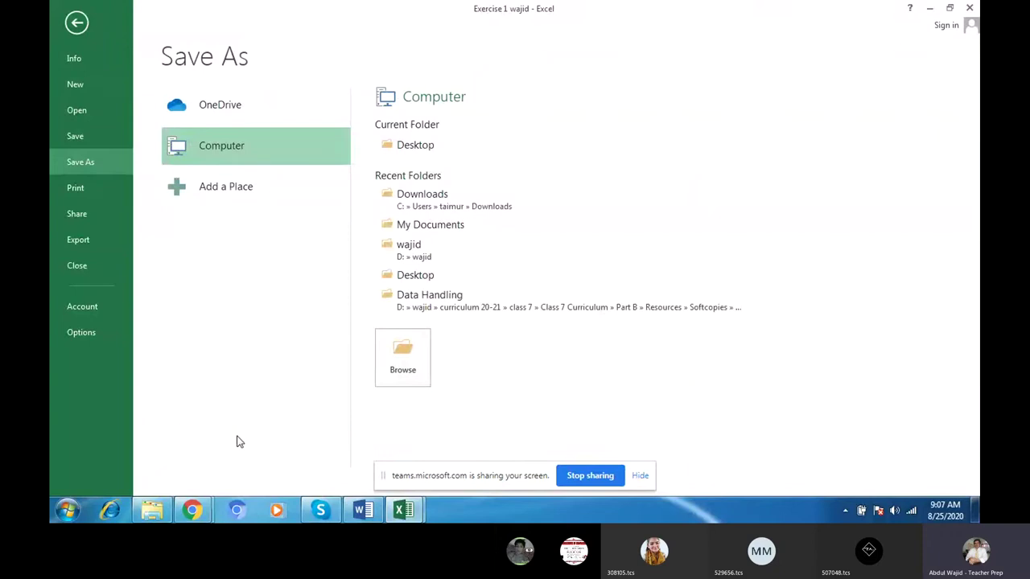
click(192, 510)
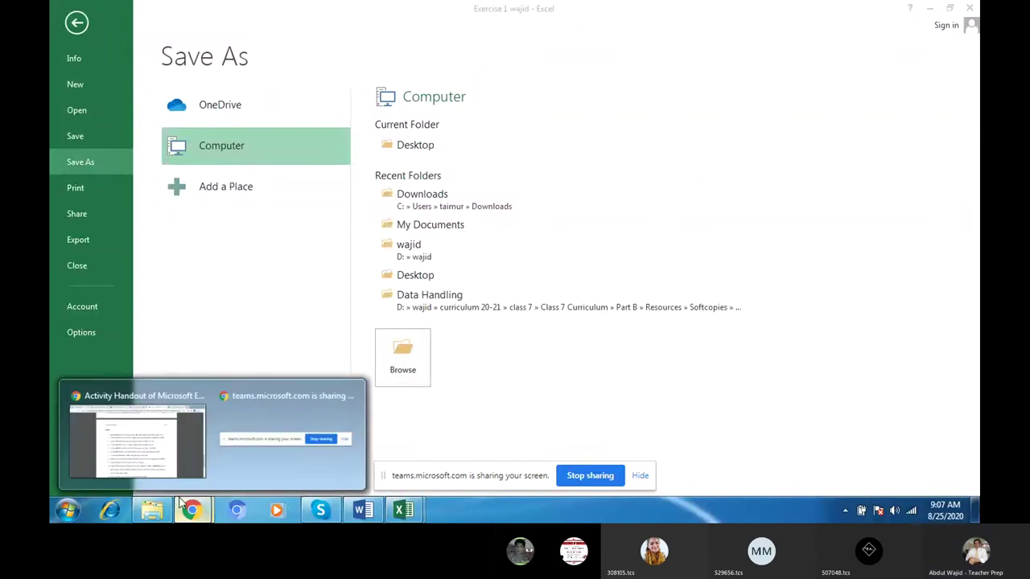
click(157, 455)
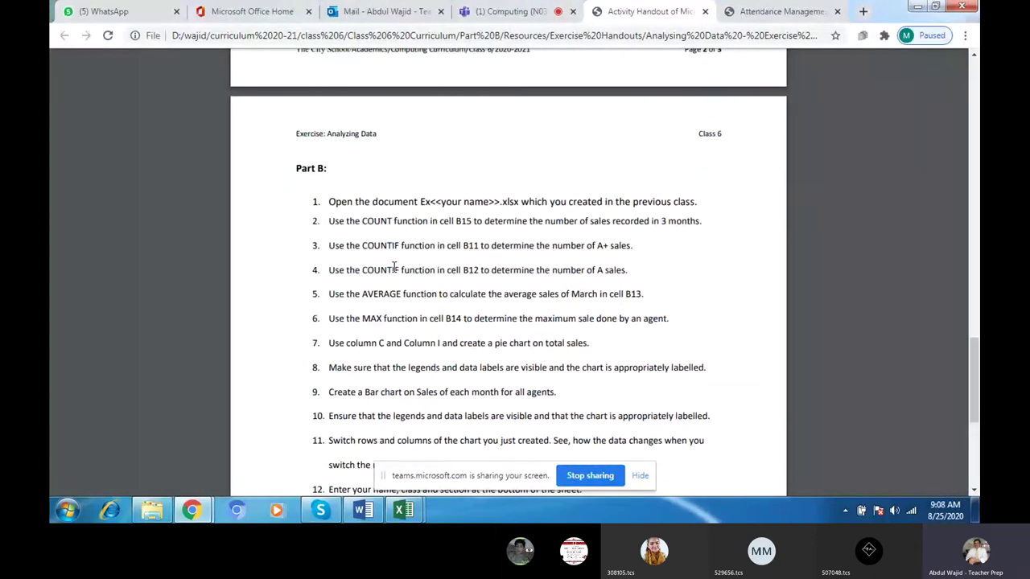
- Zoom the handout in two levels, then close the blank Book1 workbook and Excel Help
click(934, 421)
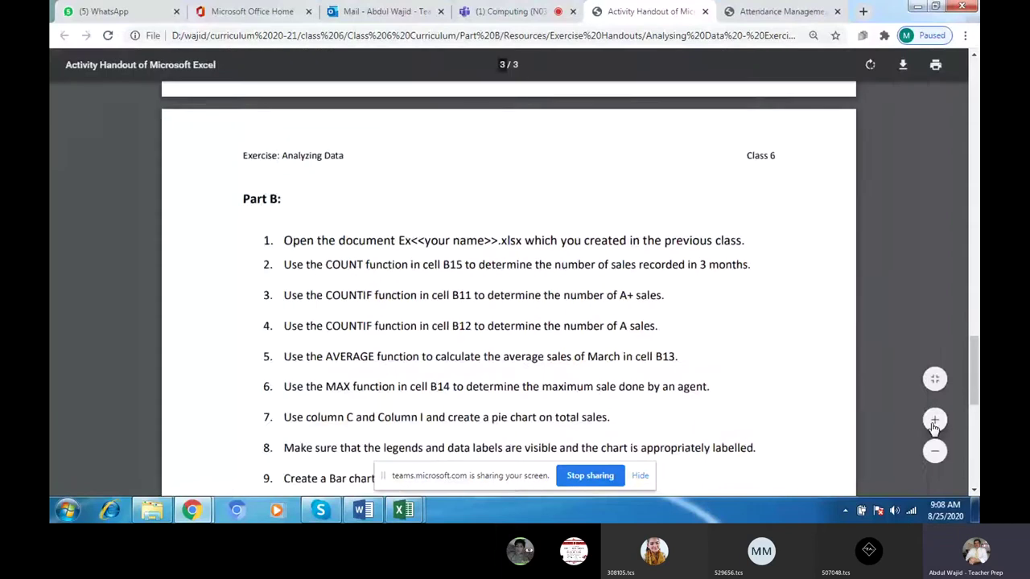
click(934, 421)
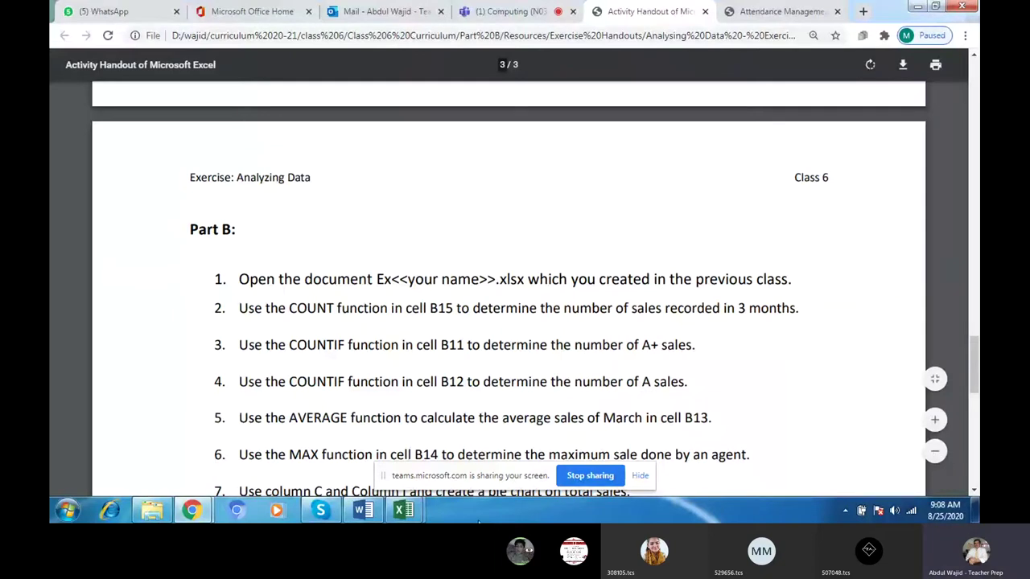
mouse_move(403, 510)
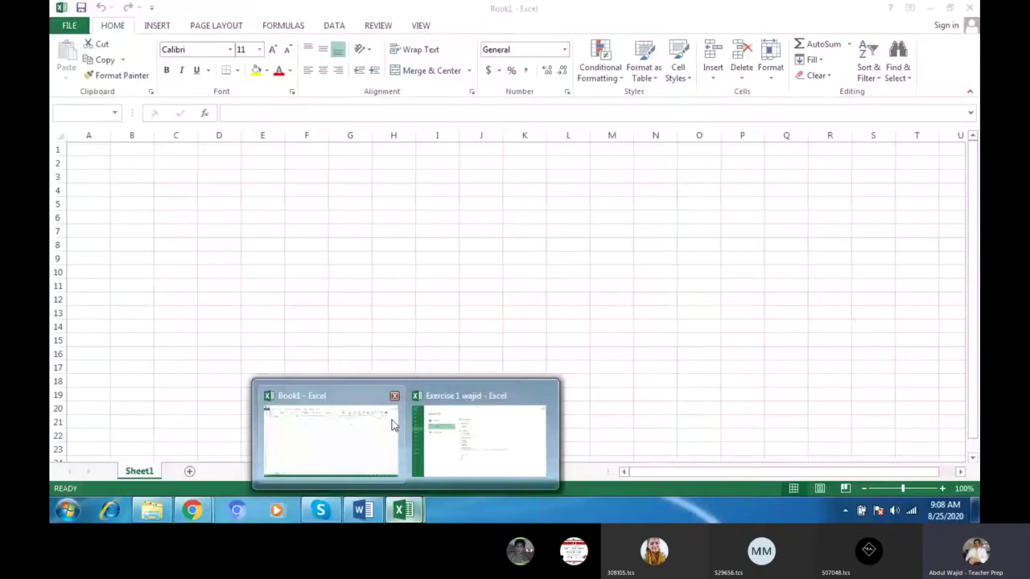
click(395, 397)
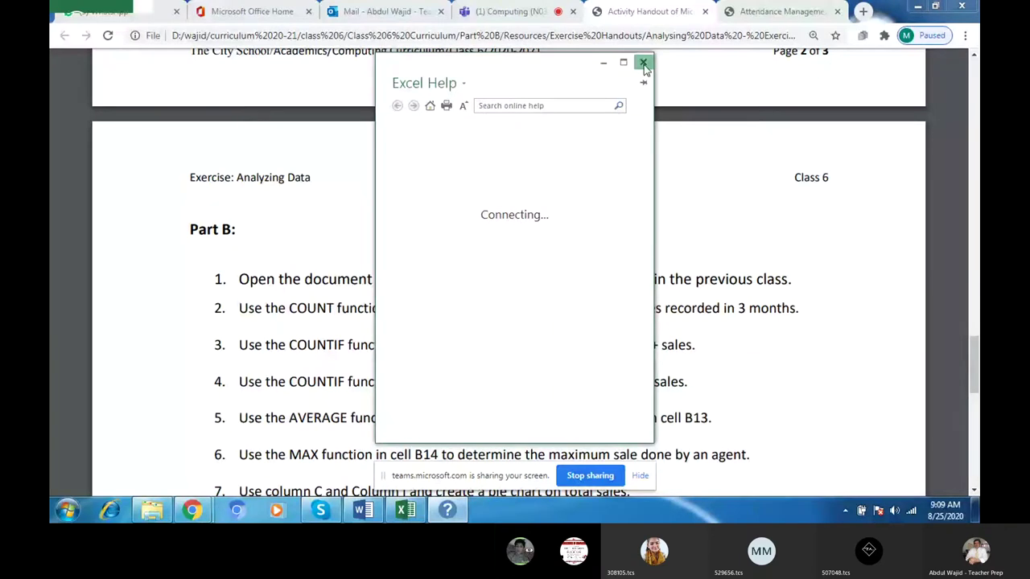
click(643, 64)
click(643, 62)
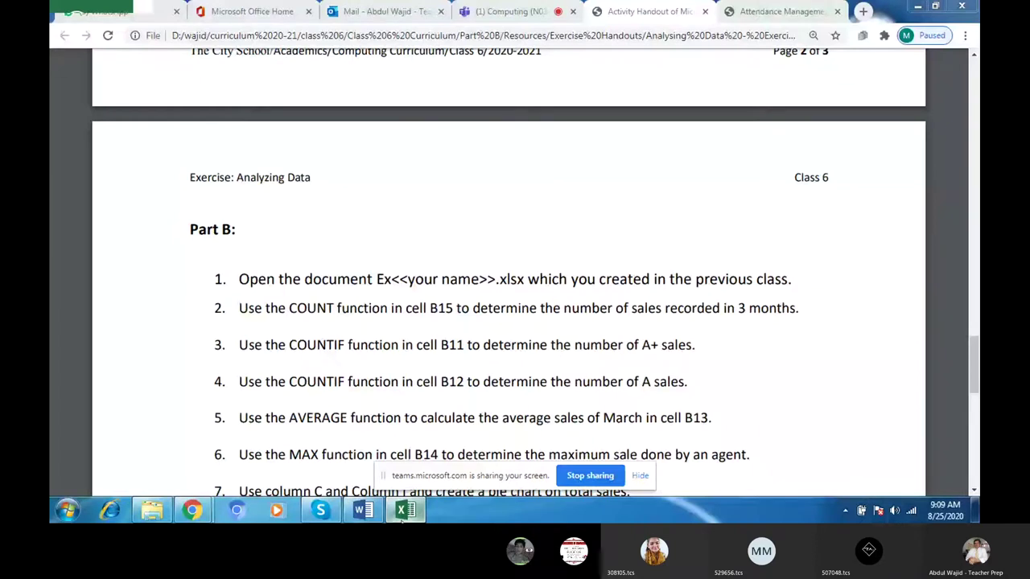
- Close Excel from the taskbar, discarding unsaved changes
key(super+d)
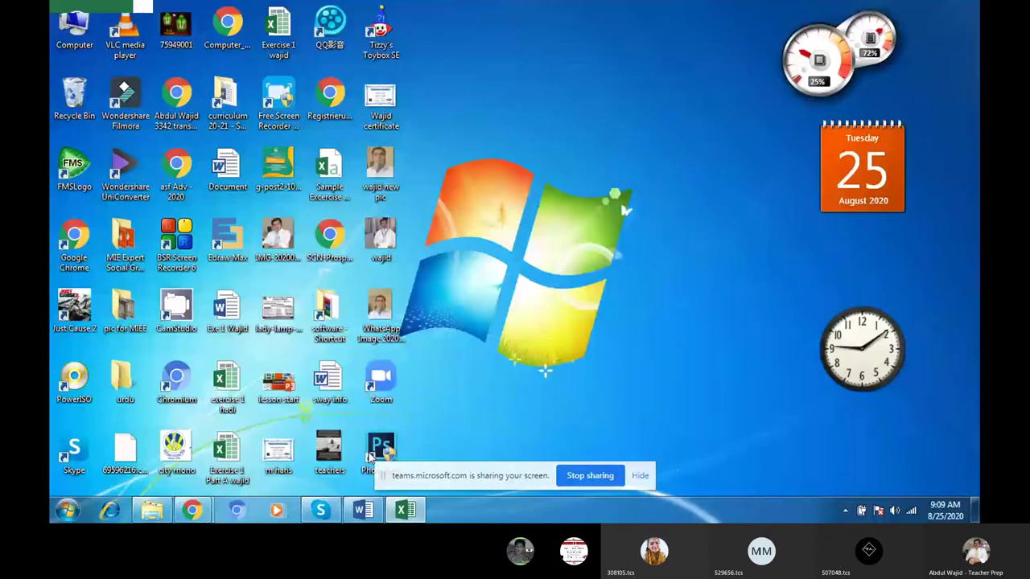
key(super+d)
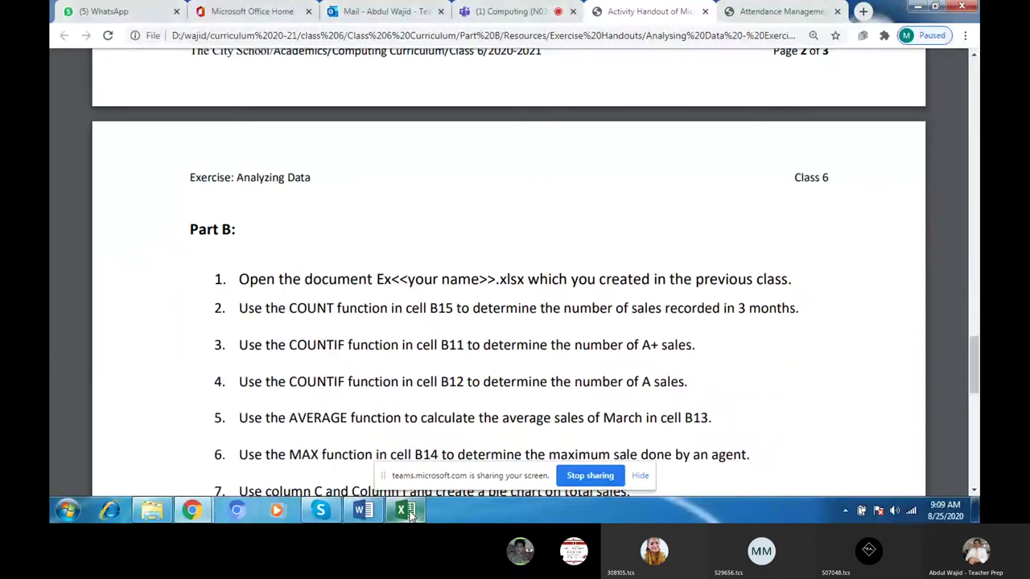
right_click(409, 515)
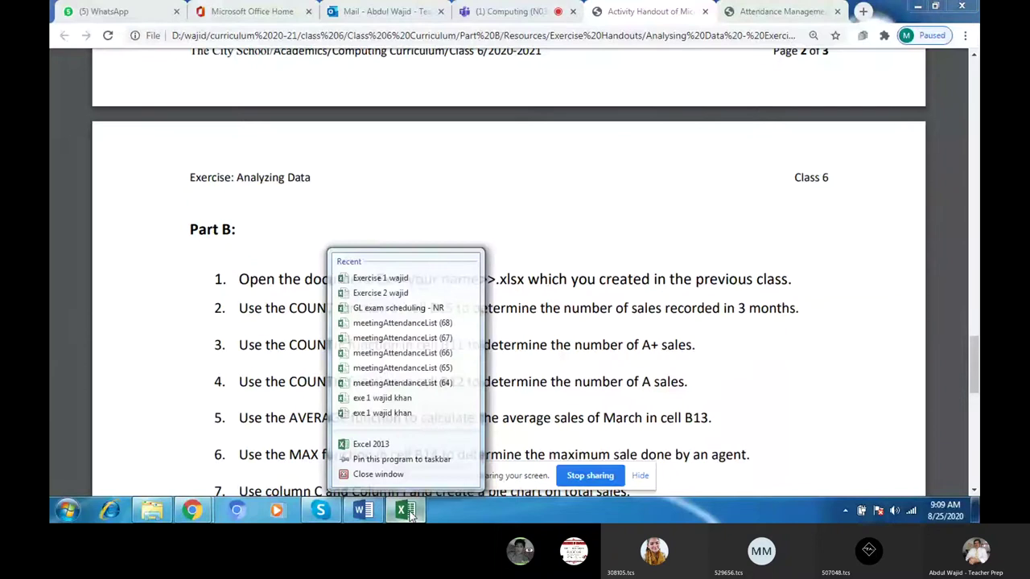
click(378, 472)
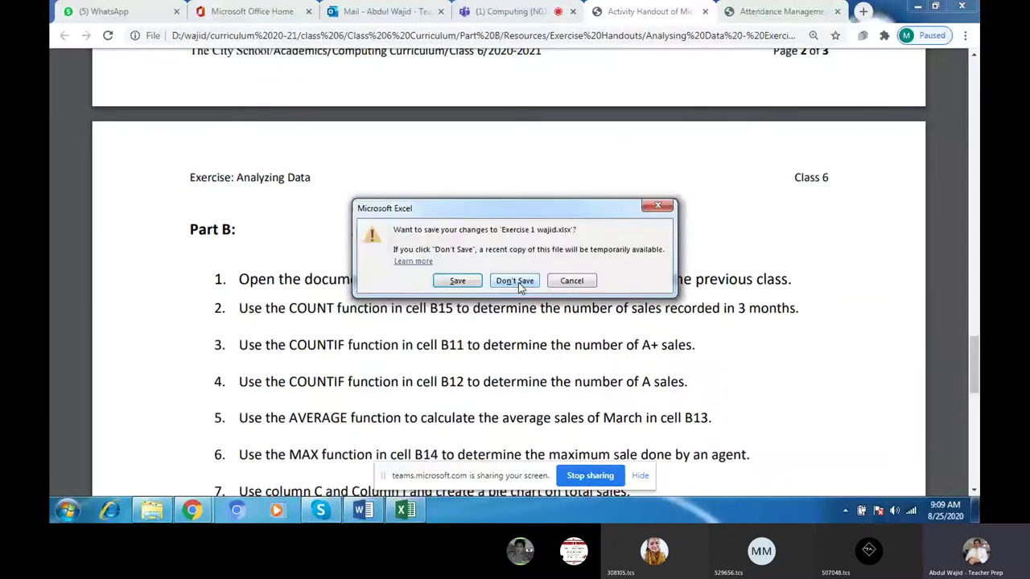
click(516, 281)
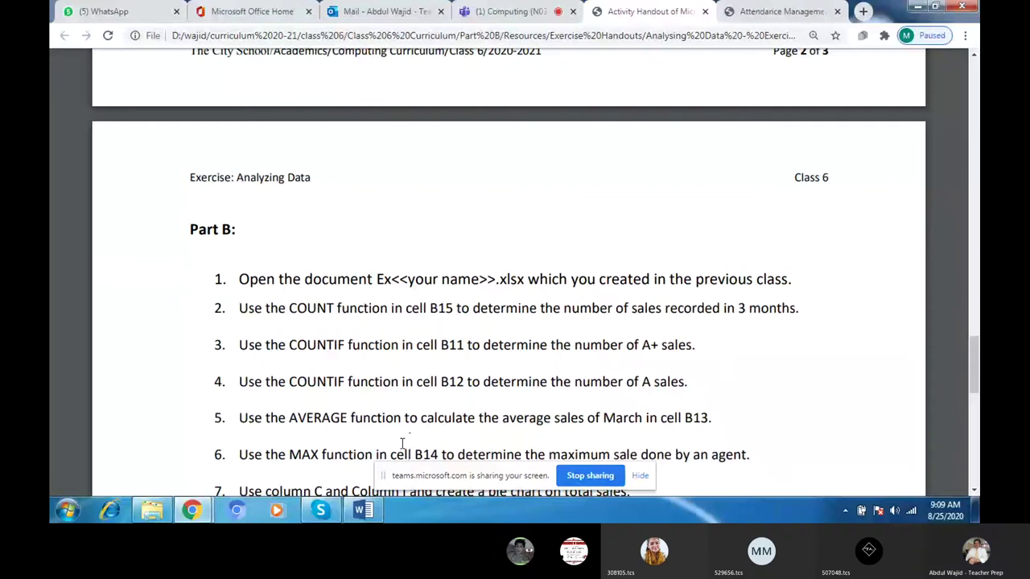
- Show the desktop and reopen the Exercise 1 wajid workbook
right_click(429, 502)
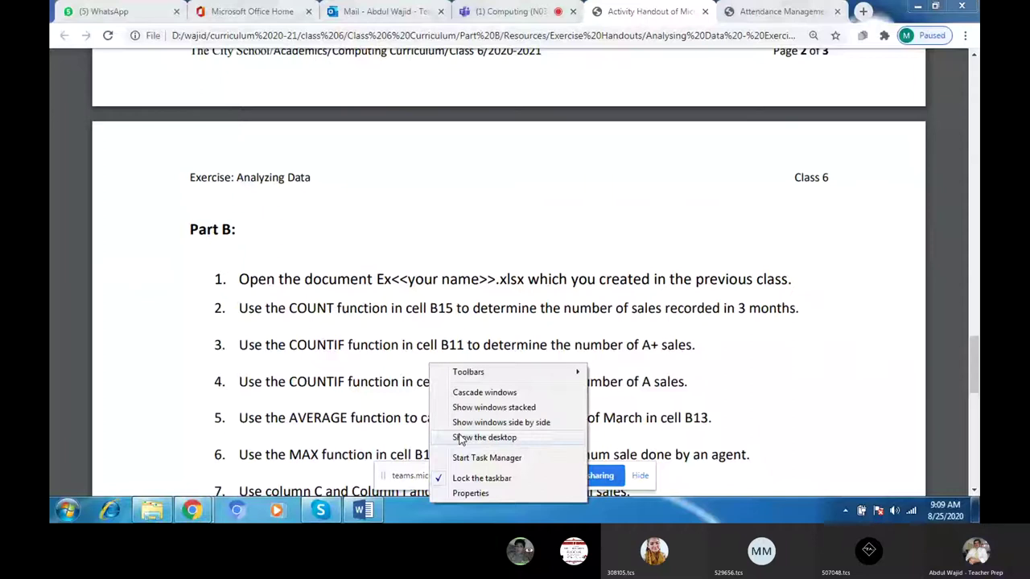
click(461, 437)
double_click(279, 31)
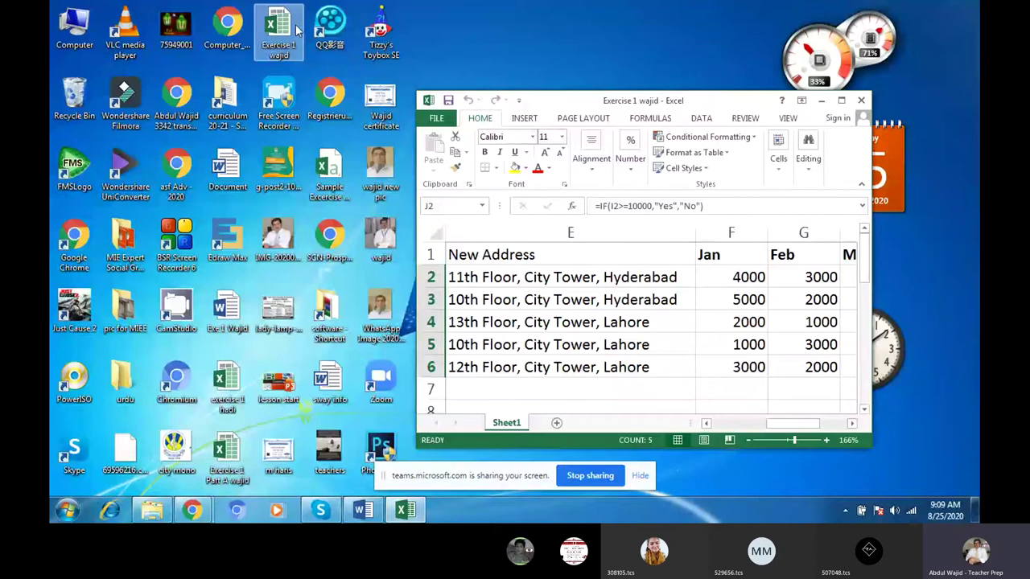
- Maximize the Exercise 1 wajid window
click(841, 100)
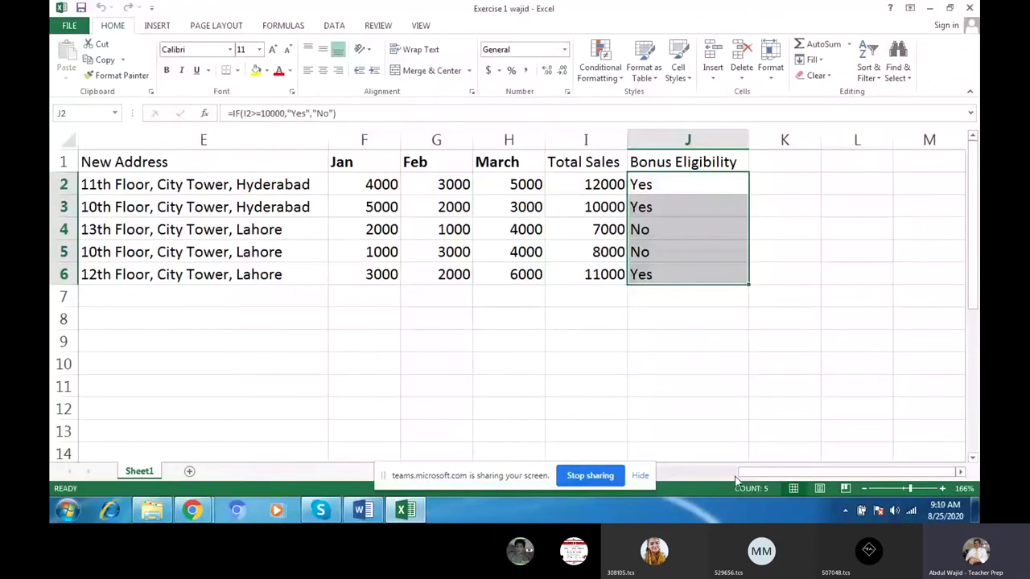
drag(749, 473, 672, 478)
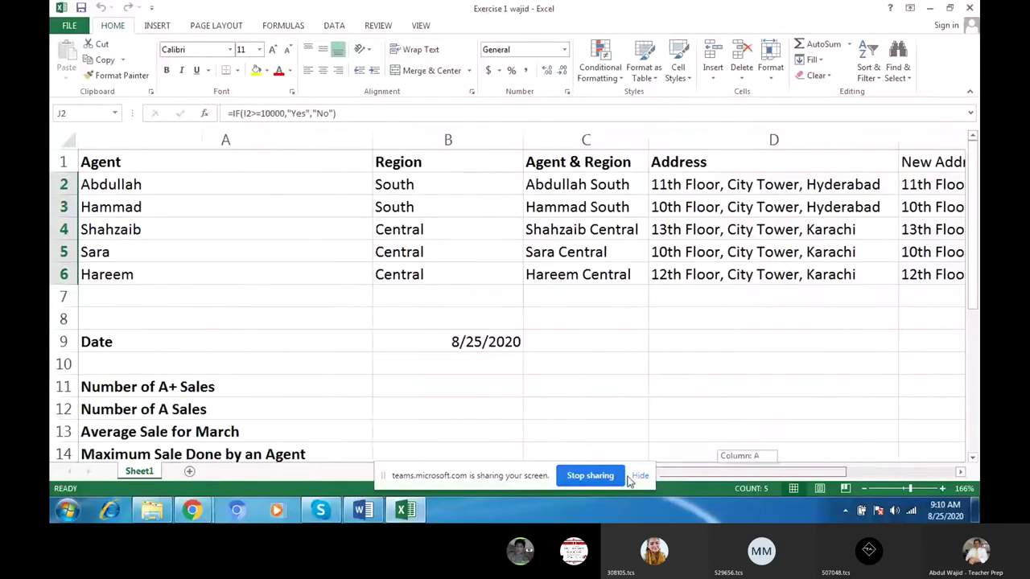
drag(672, 480, 657, 477)
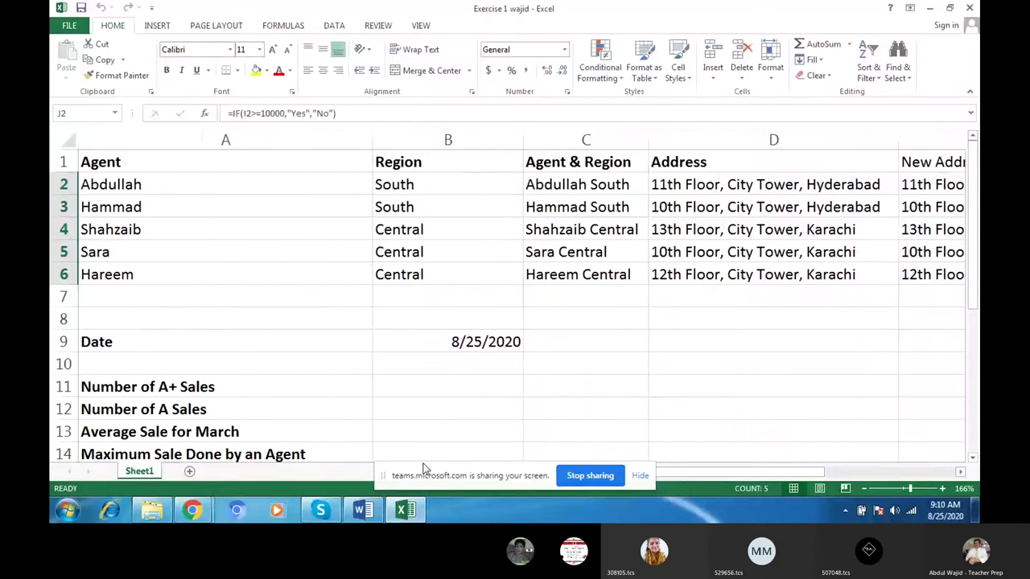
- Check the handout's step 10 formula in Chrome, then return to the workbook
click(197, 513)
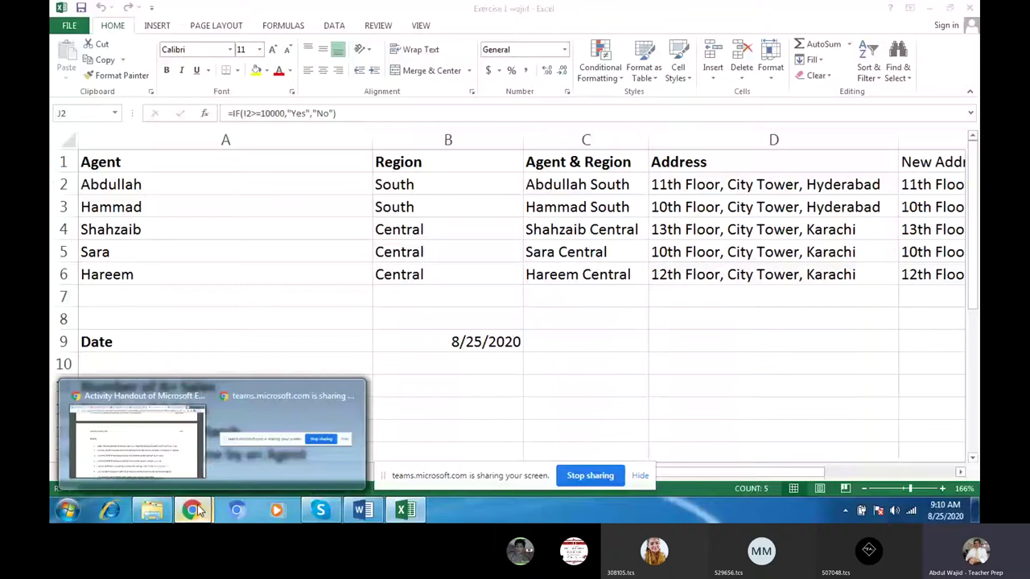
click(137, 443)
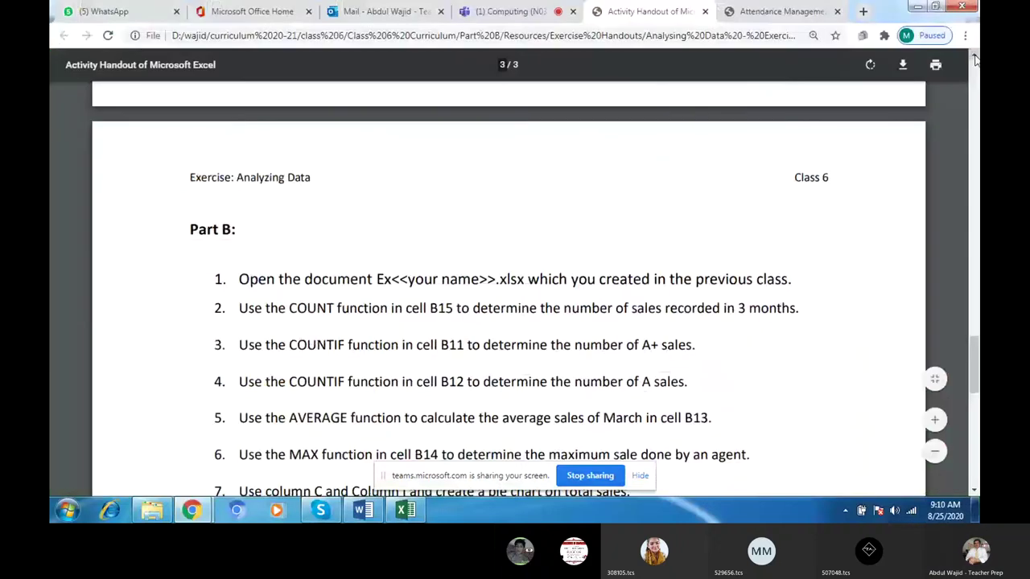
scroll(618, 170, up, 5)
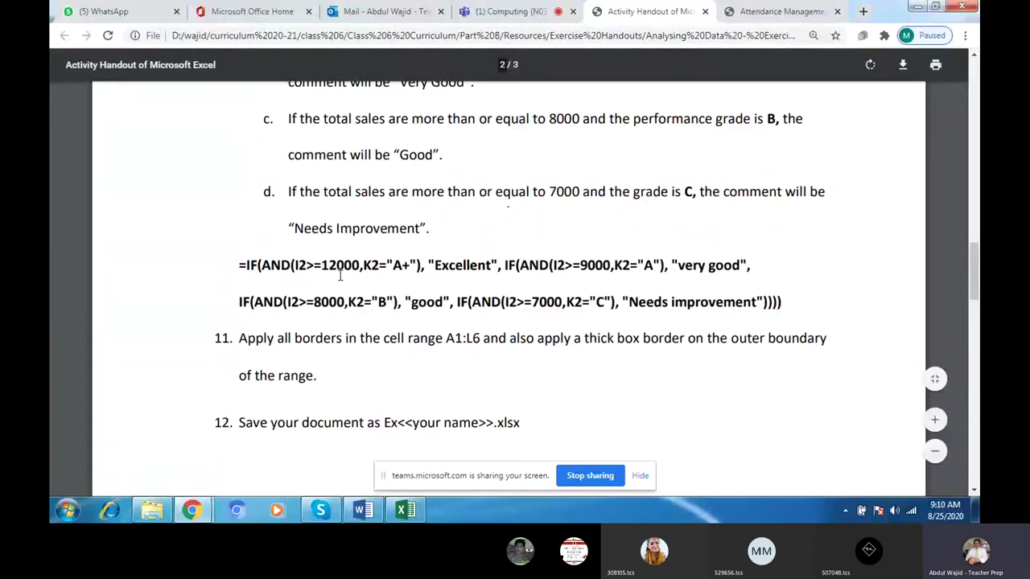
click(405, 510)
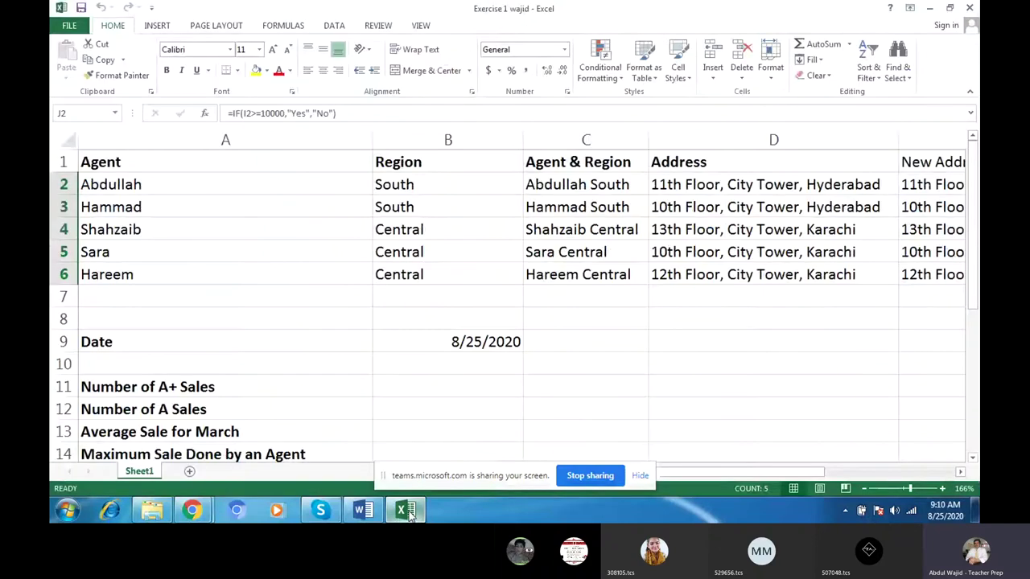
- Select A1:J6 and apply All Borders from the Home tab, then deselect
click(165, 157)
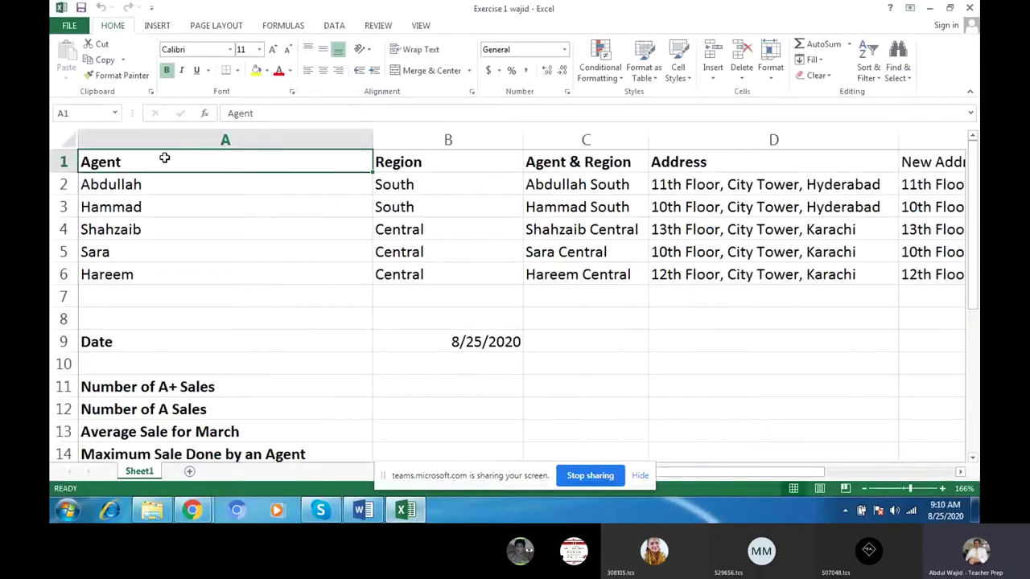
mouse_move(164, 158)
mouse_down()
mouse_move(164, 274)
mouse_move(447, 275)
mouse_up()
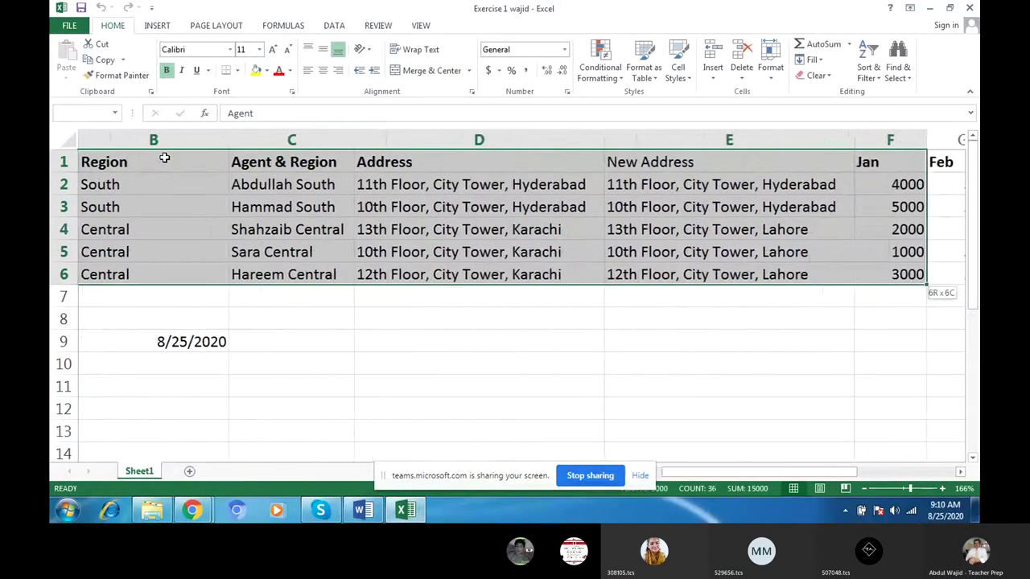
drag(164, 158, 164, 160)
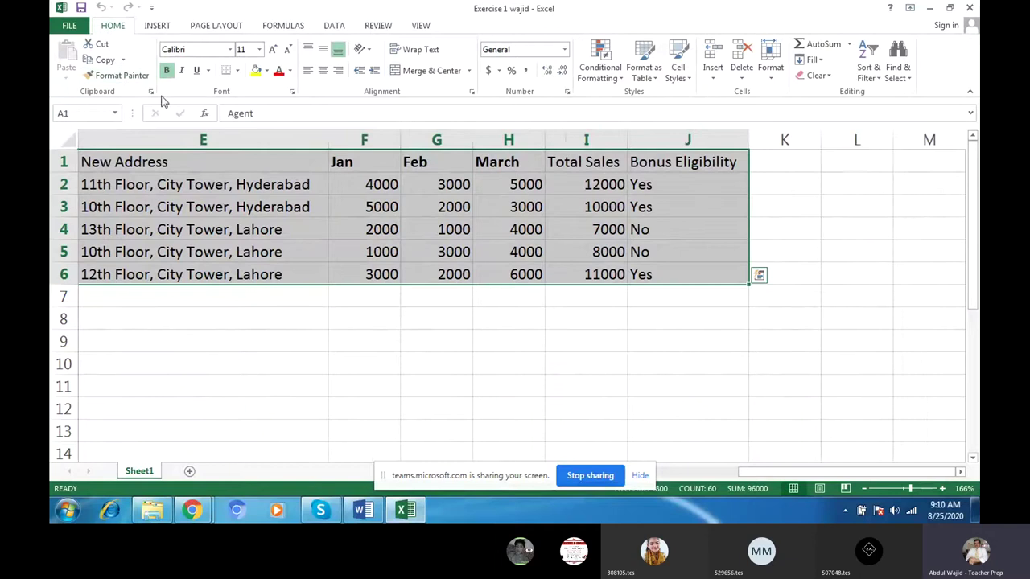
click(237, 70)
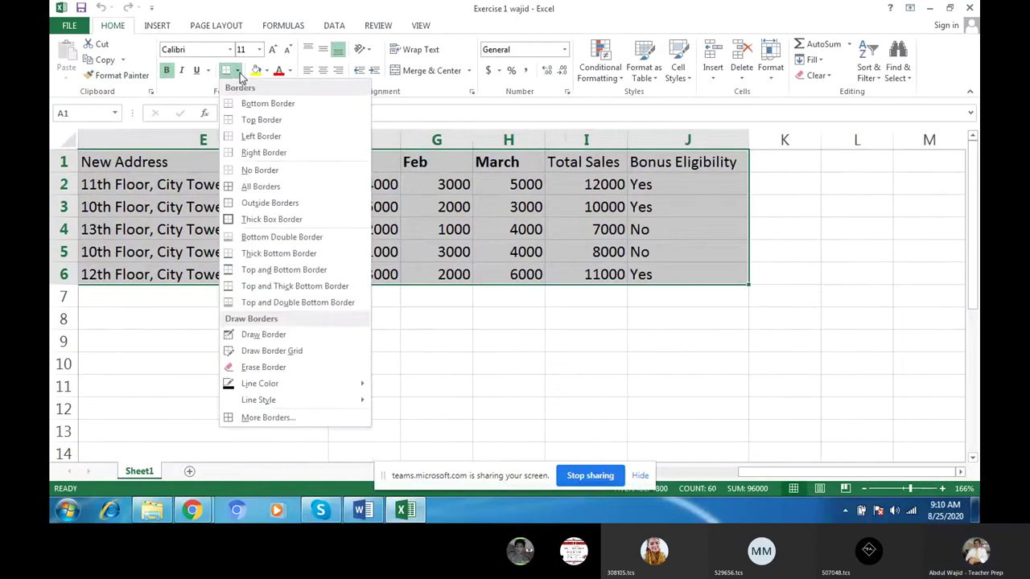
click(247, 188)
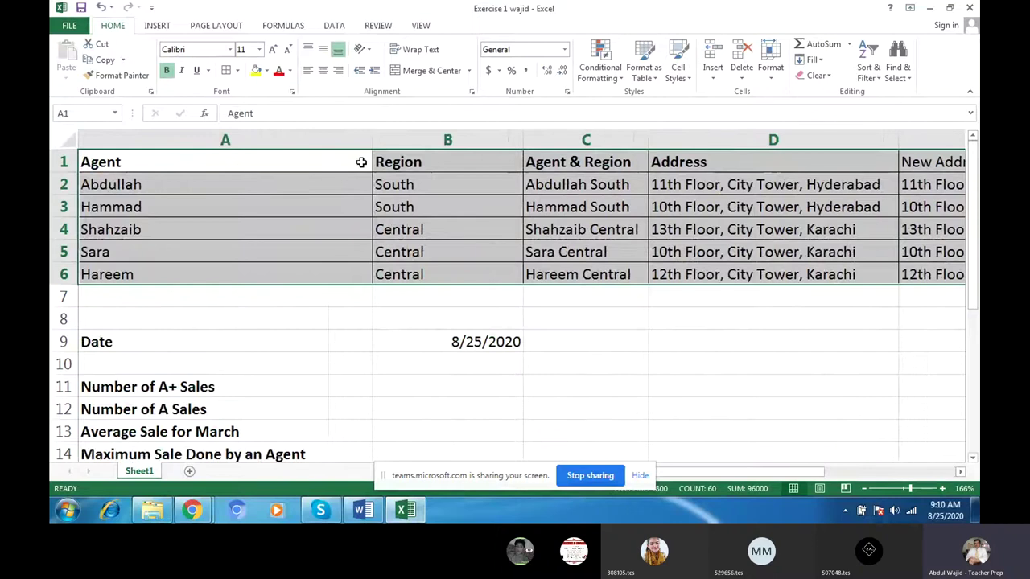
drag(767, 472, 891, 472)
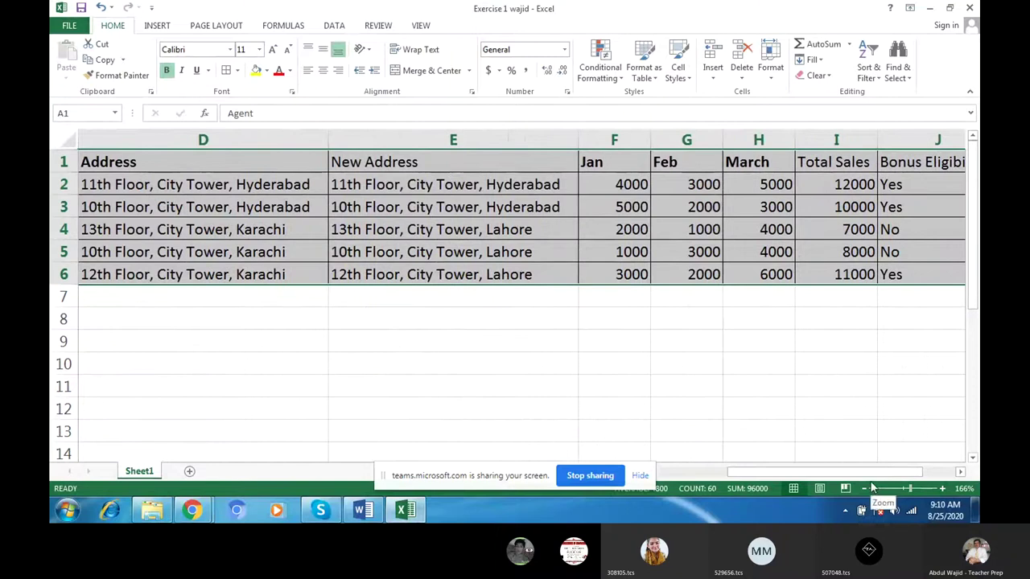
drag(866, 476, 866, 476)
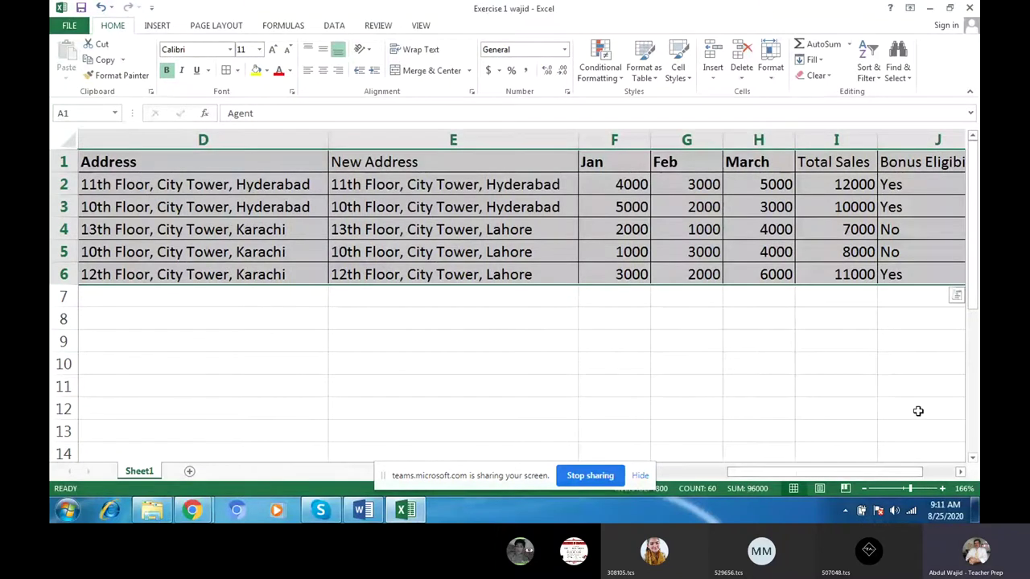
drag(904, 476, 923, 476)
click(866, 367)
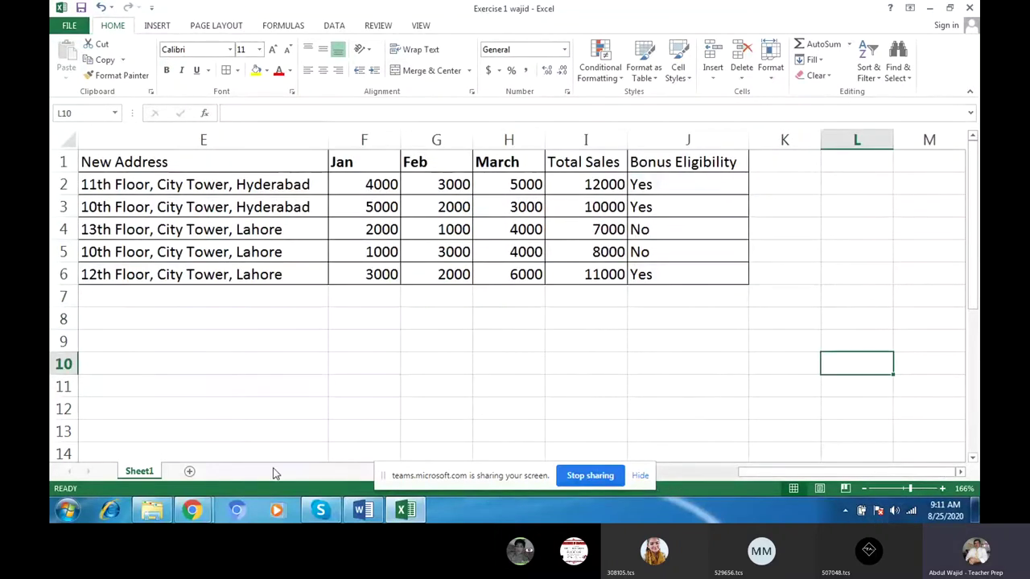
- Switch to the activity handout PDF and scroll to item 9
click(192, 510)
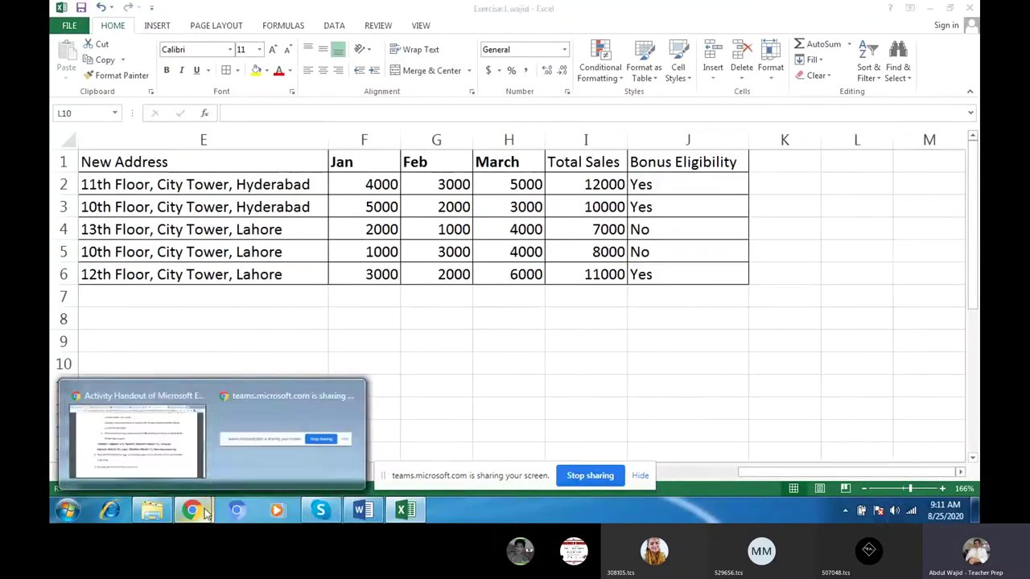
click(155, 453)
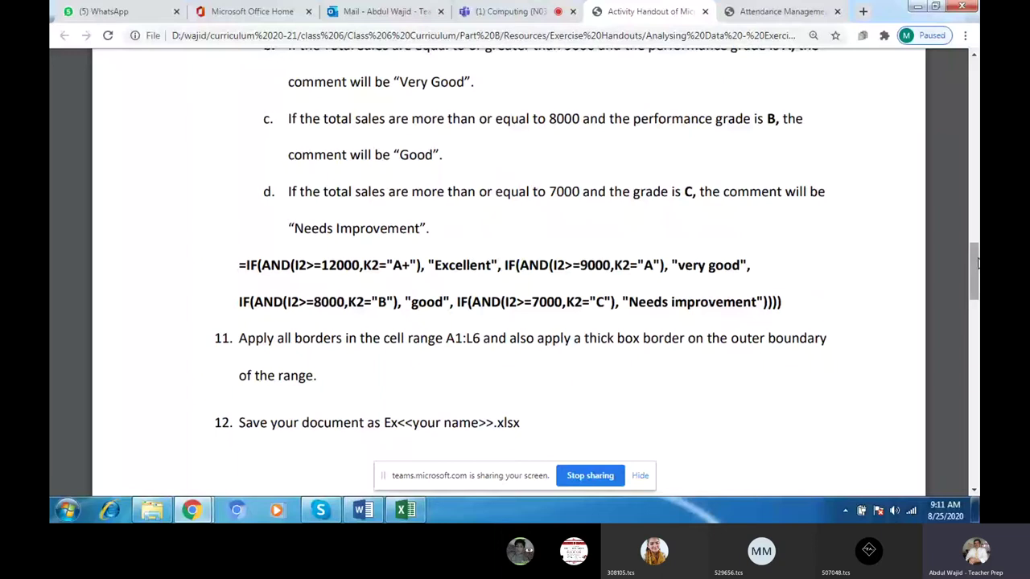
drag(977, 262, 976, 207)
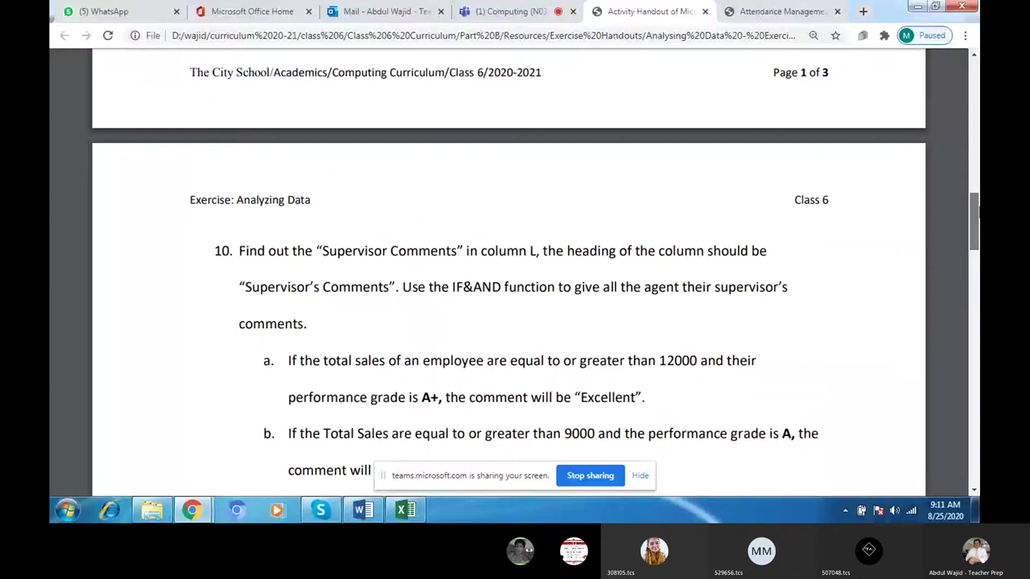
drag(976, 208, 976, 157)
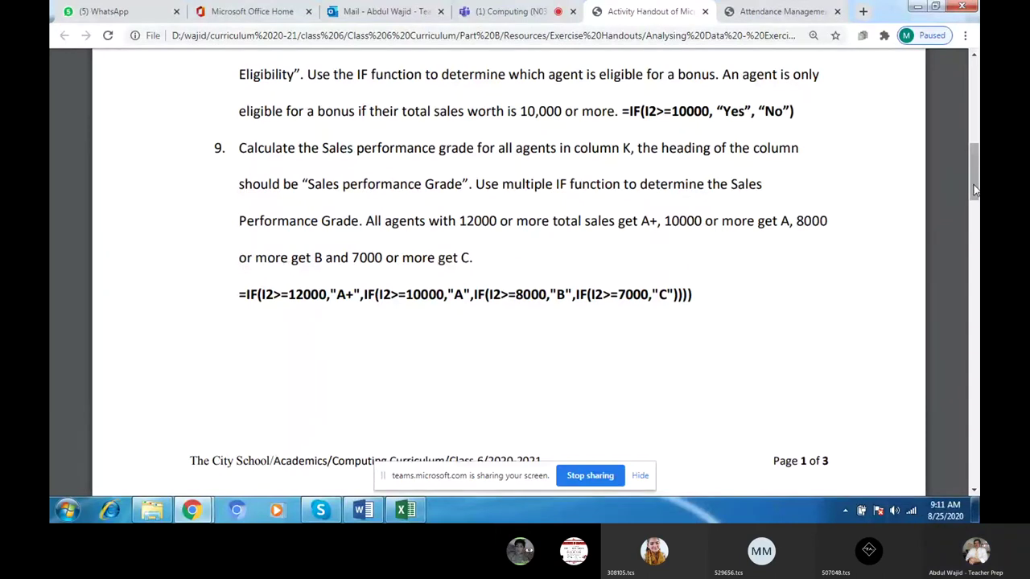
drag(974, 188, 976, 171)
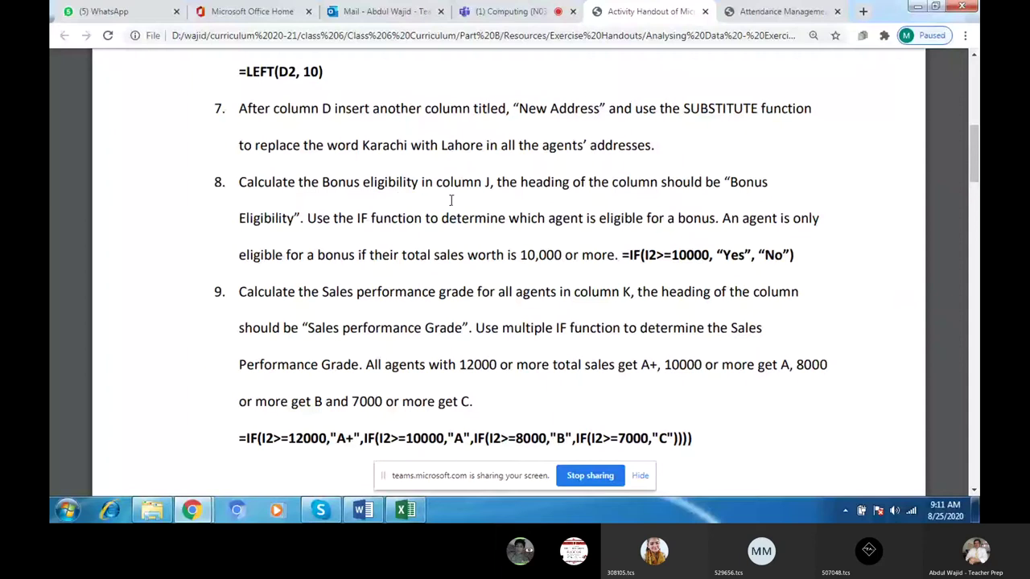
- Copy the text 'Sales performance Grade' from item 9 and return to Exercise 1 wajid
click(405, 510)
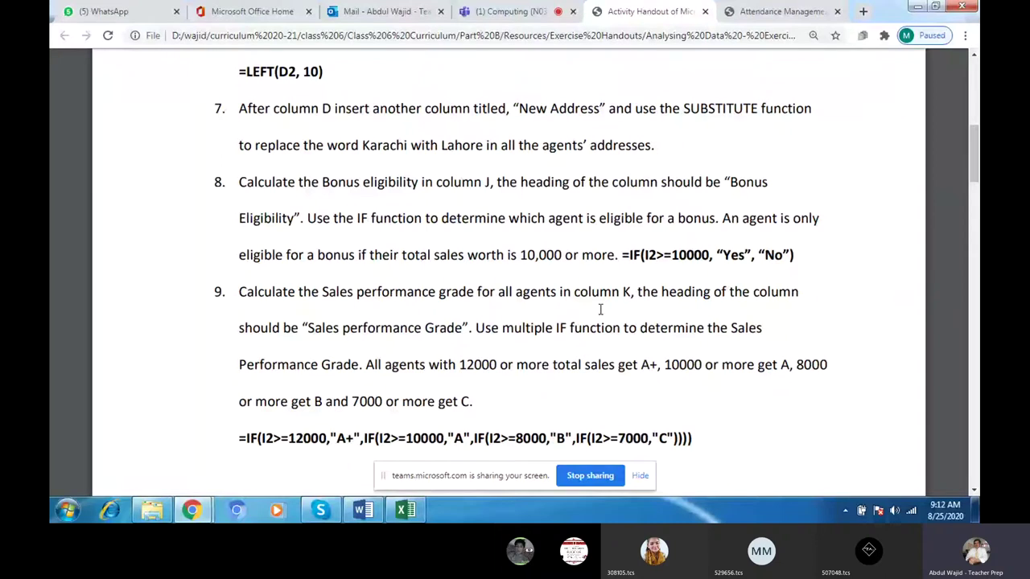
drag(308, 328, 460, 327)
key(ctrl+c)
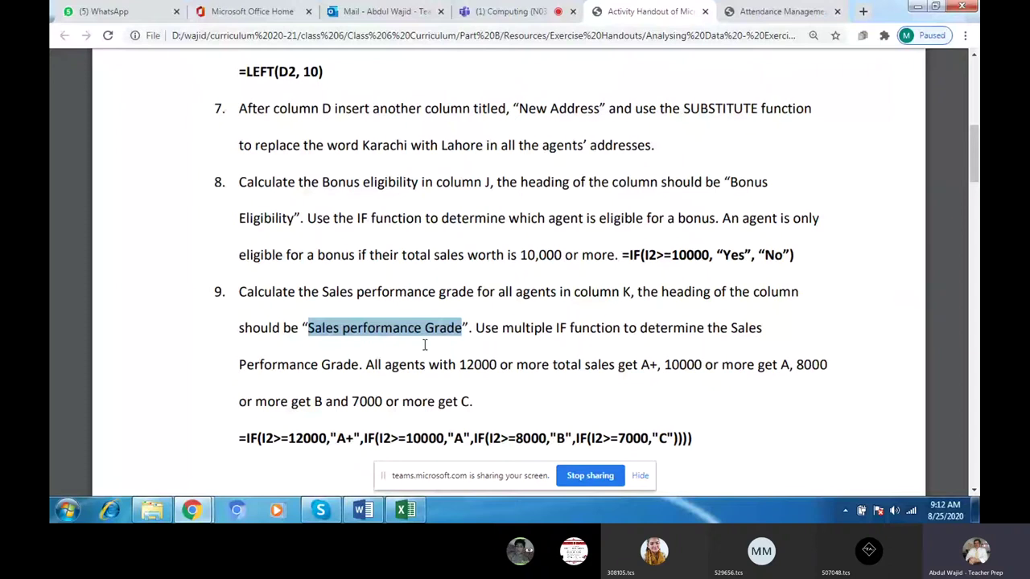
click(408, 507)
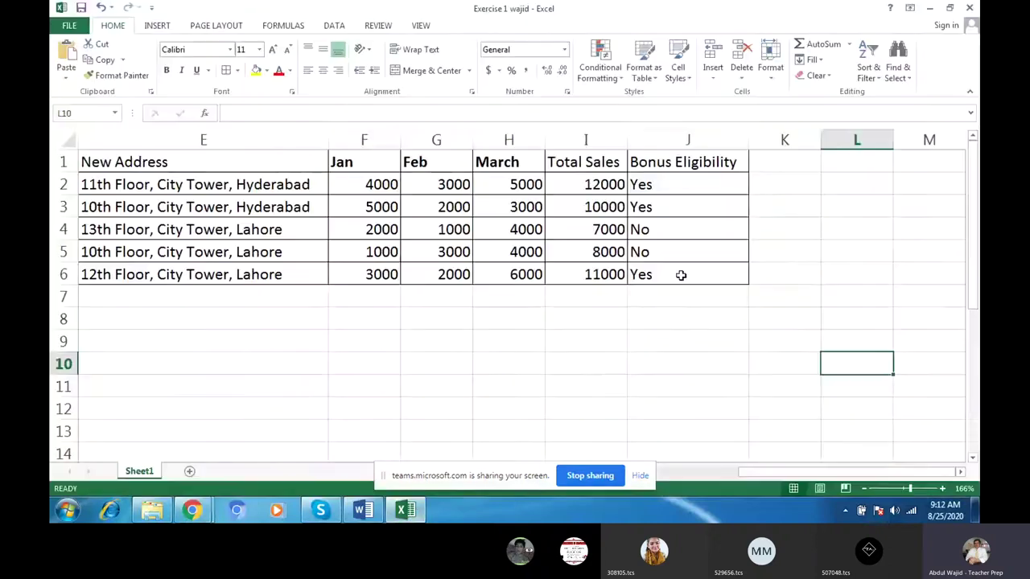
- Paste 'Sales performance Grade' into K1 and autofit column K to the heading
click(775, 170)
key(ctrl+v)
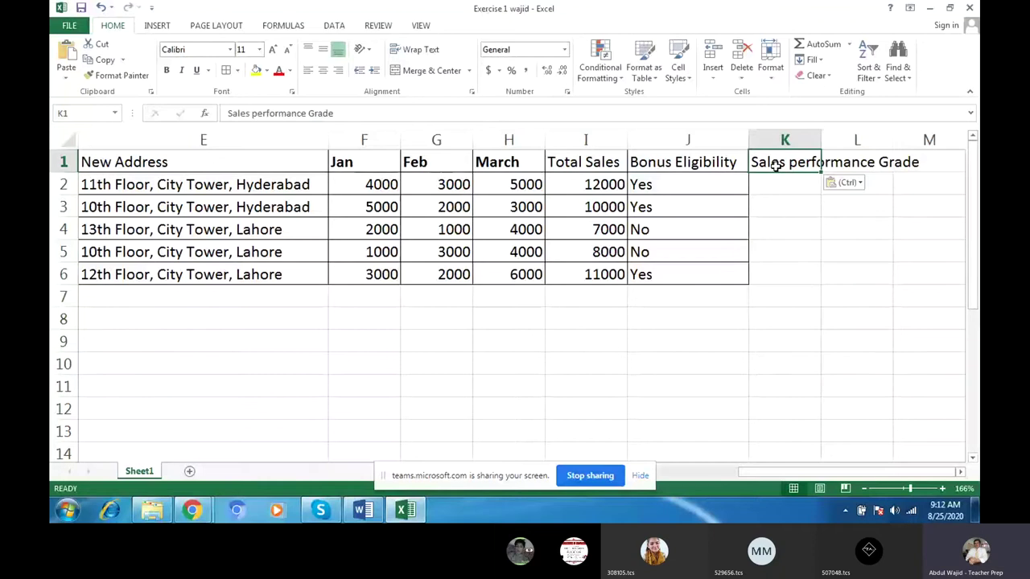
click(821, 139)
double_click(820, 139)
mouse_move(191, 510)
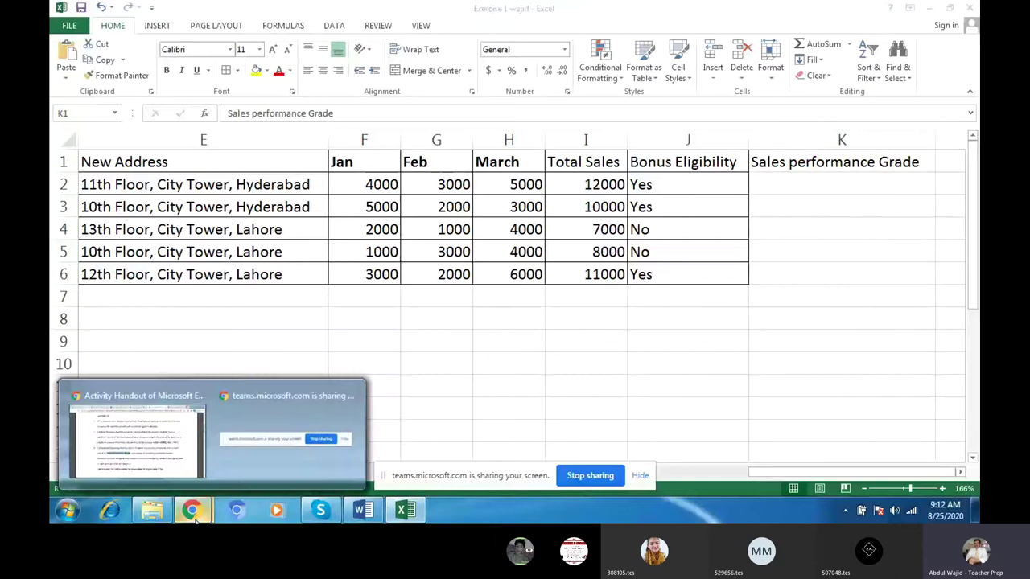
click(137, 439)
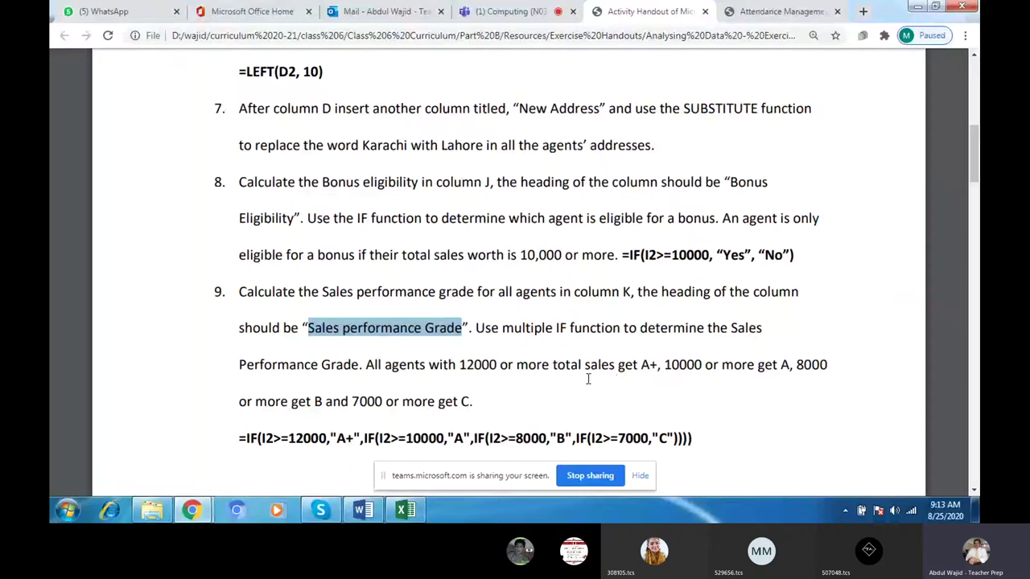
click(405, 512)
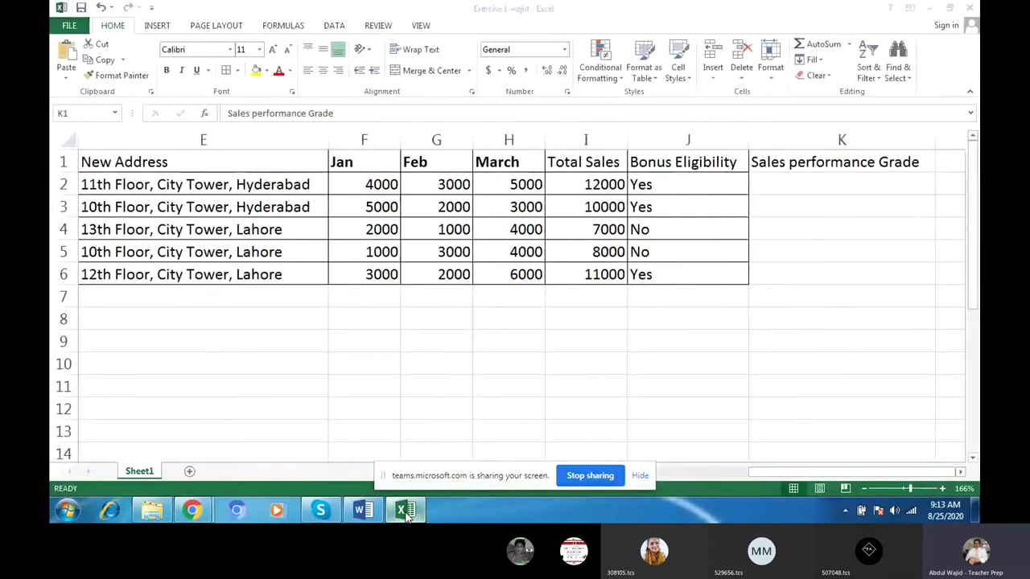
- Begin K2's formula as =IF(I2>=12000,"A+", then check the handout's grade thresholds
click(791, 184)
text(=)
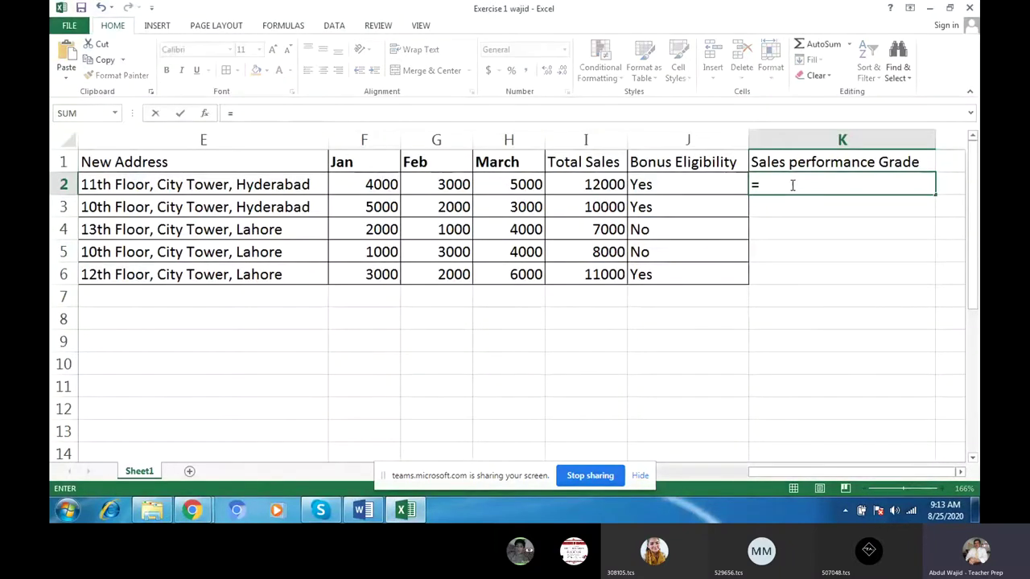
text(if()
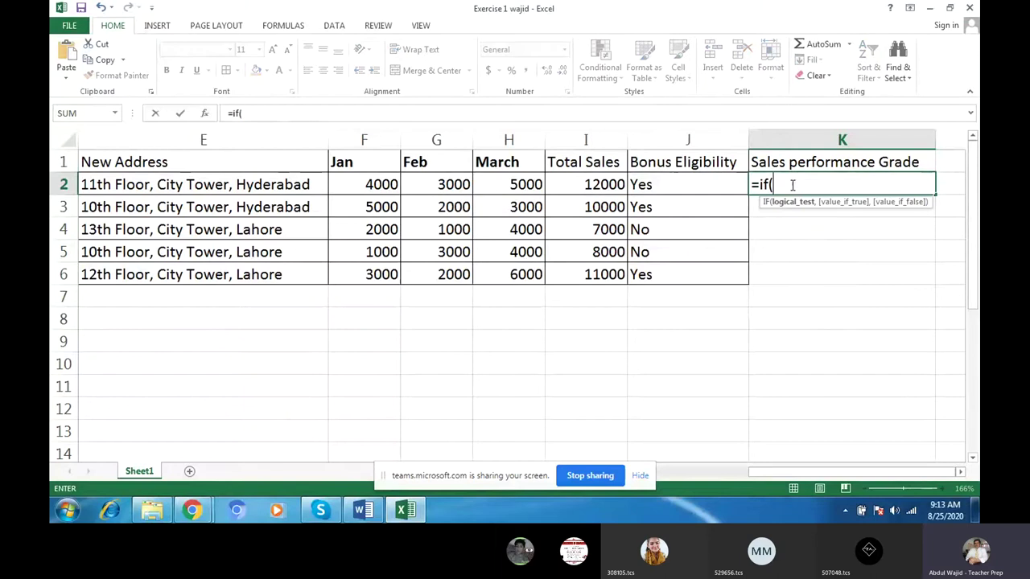
key(Left)
key(Left)
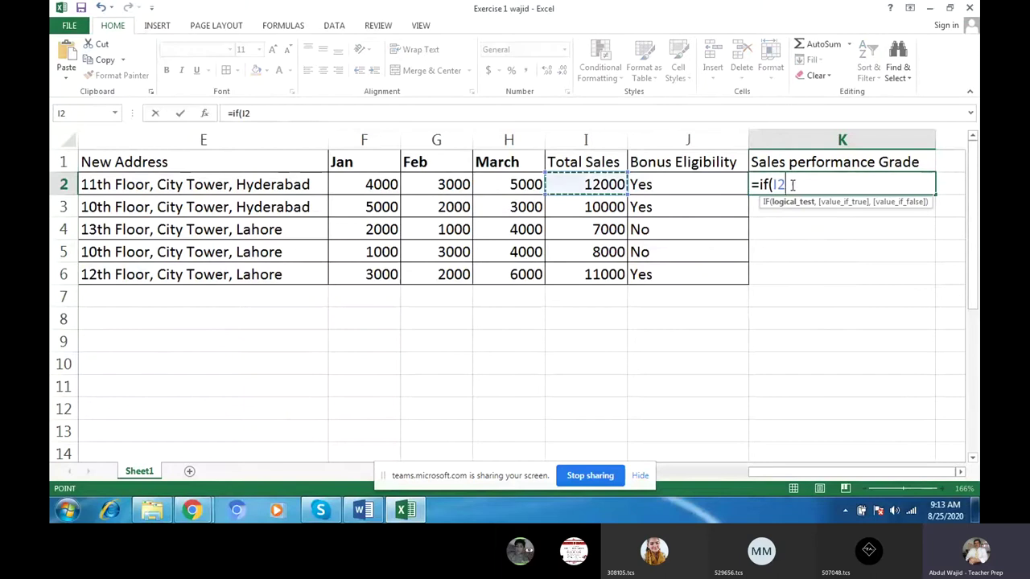
text(>)
text(=120)
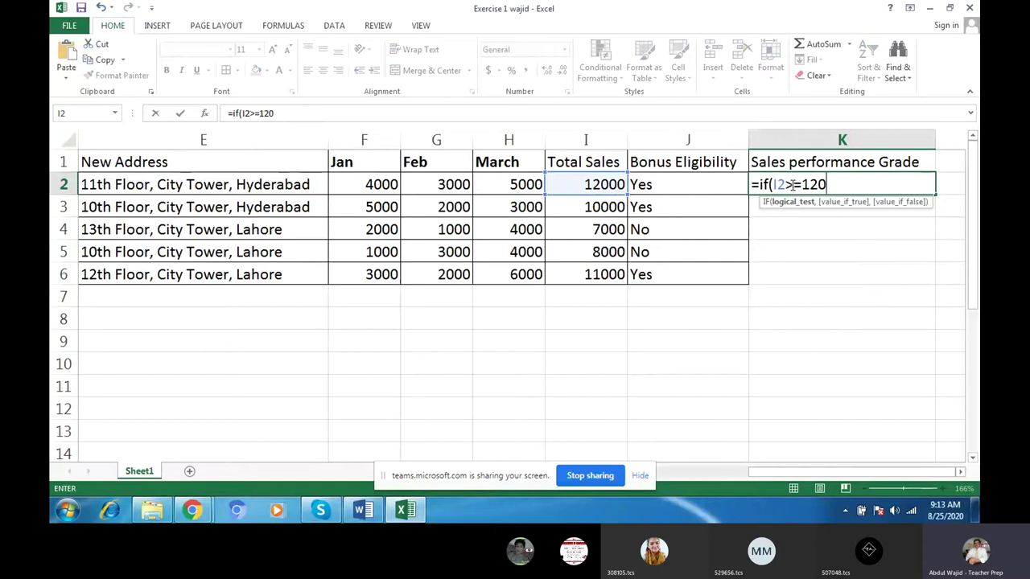
text(00)
text(,)
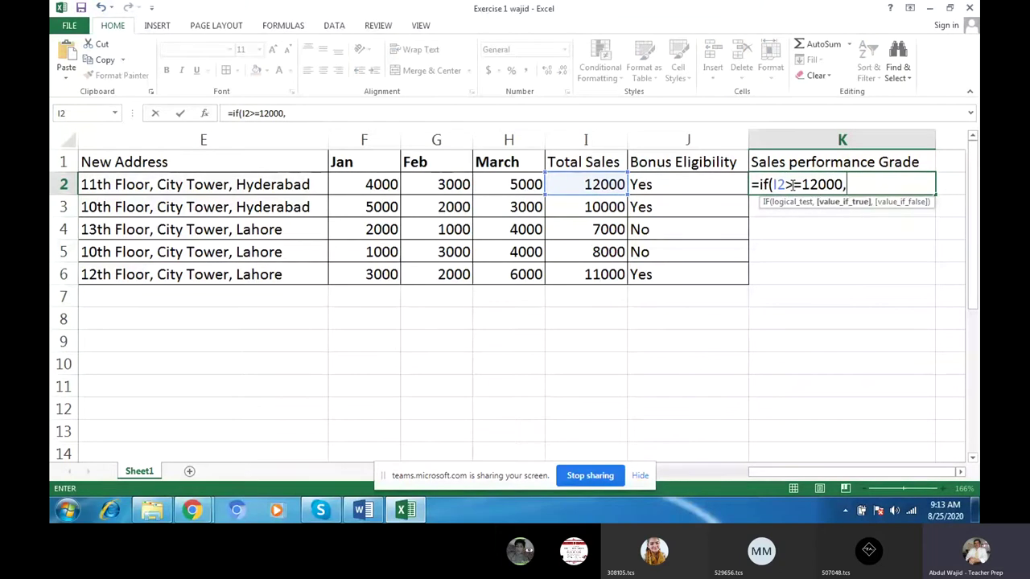
text(")
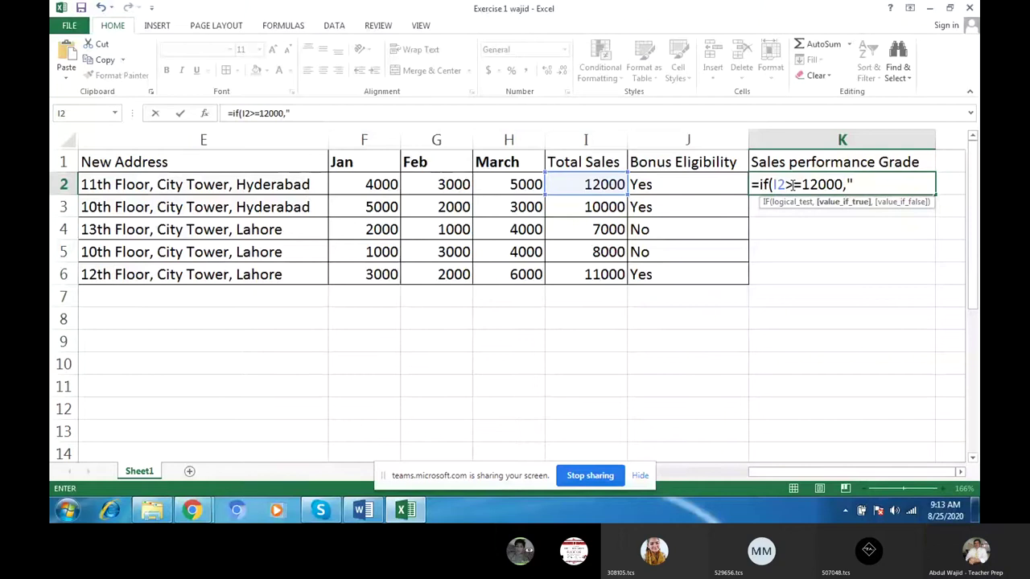
text(A+)
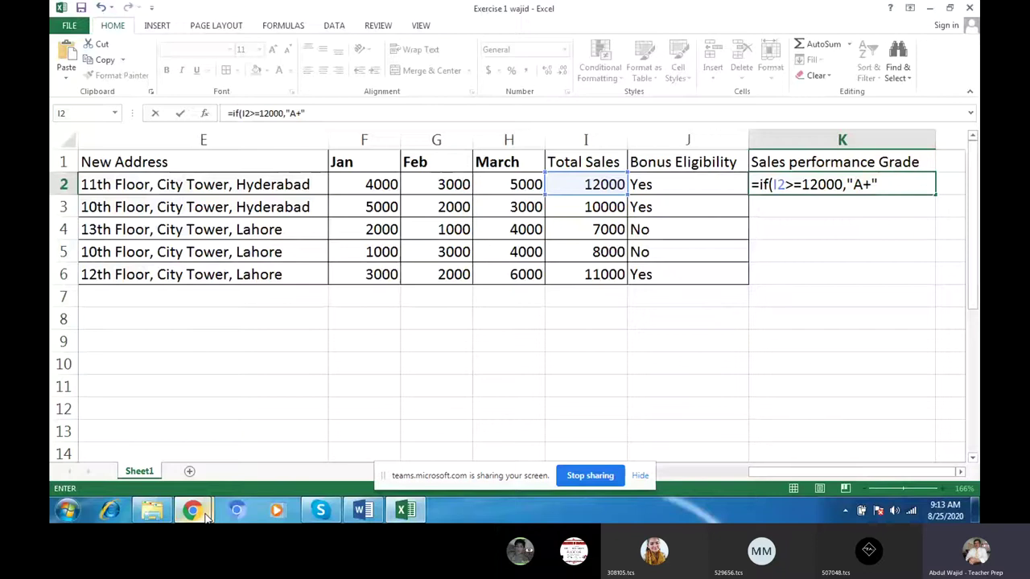
mouse_move(193, 510)
click(129, 435)
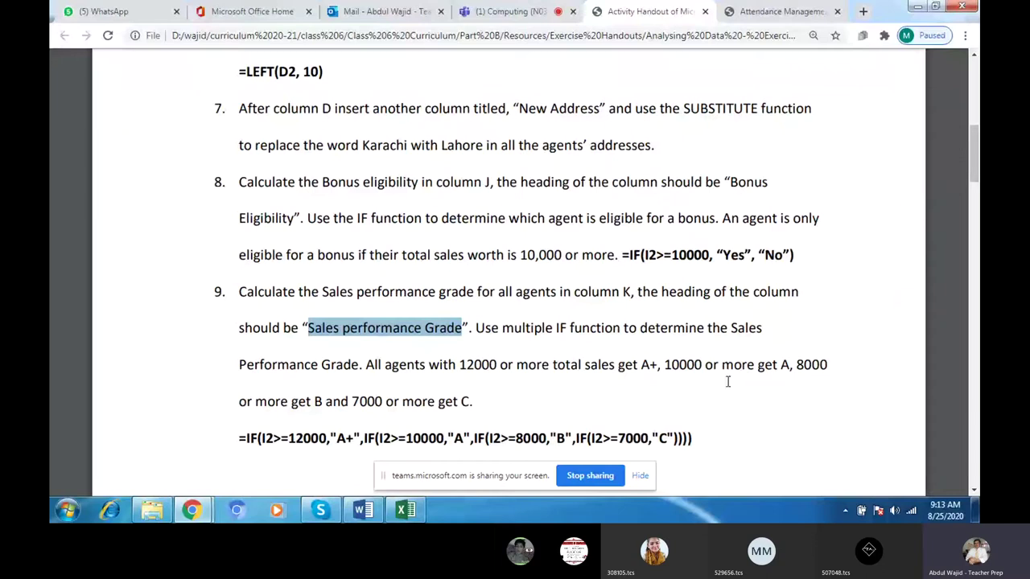
mouse_move(405, 510)
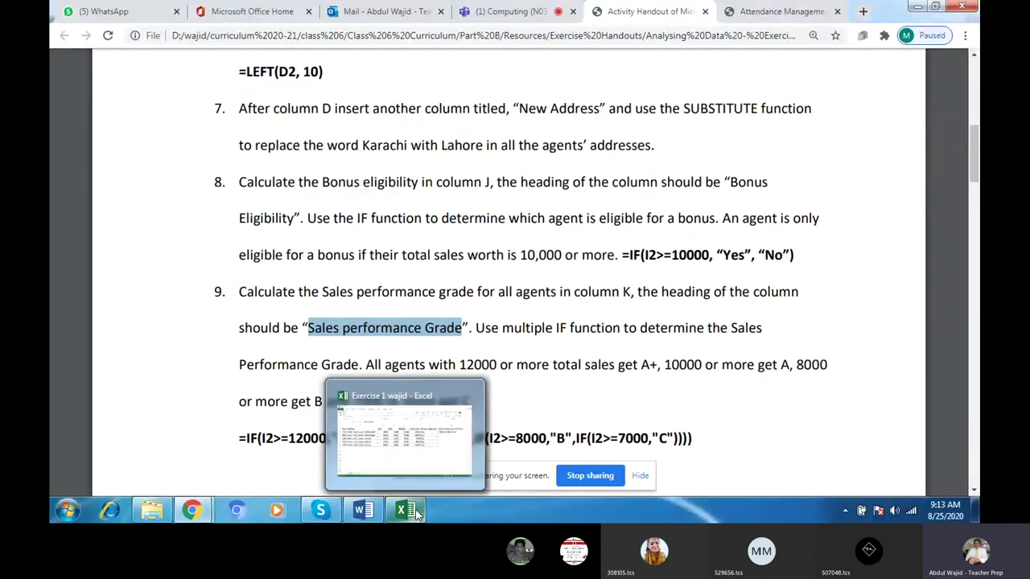
- Add the second test to K2's nested IF: I2>=10000 returns "A"
click(406, 511)
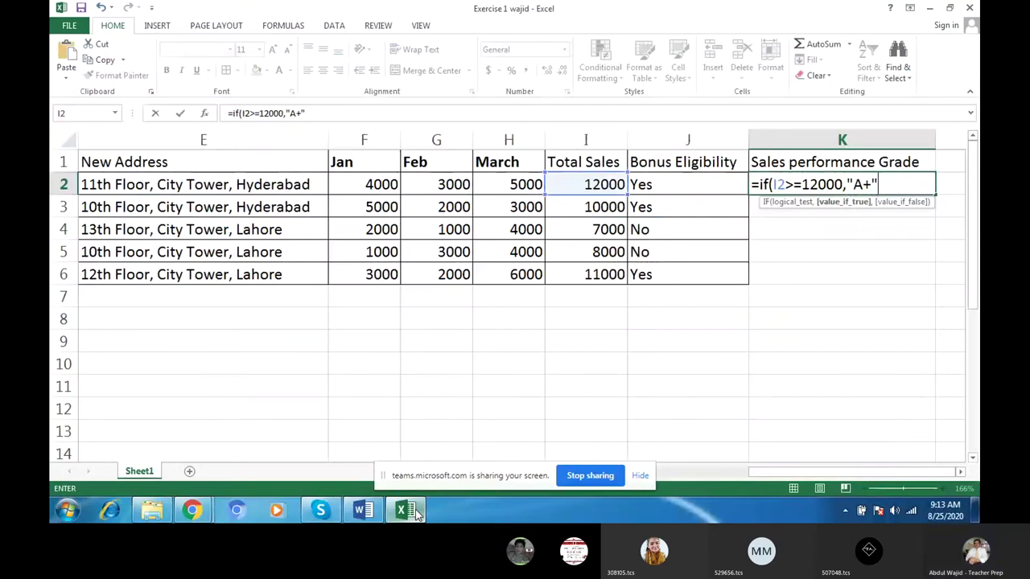
text(,)
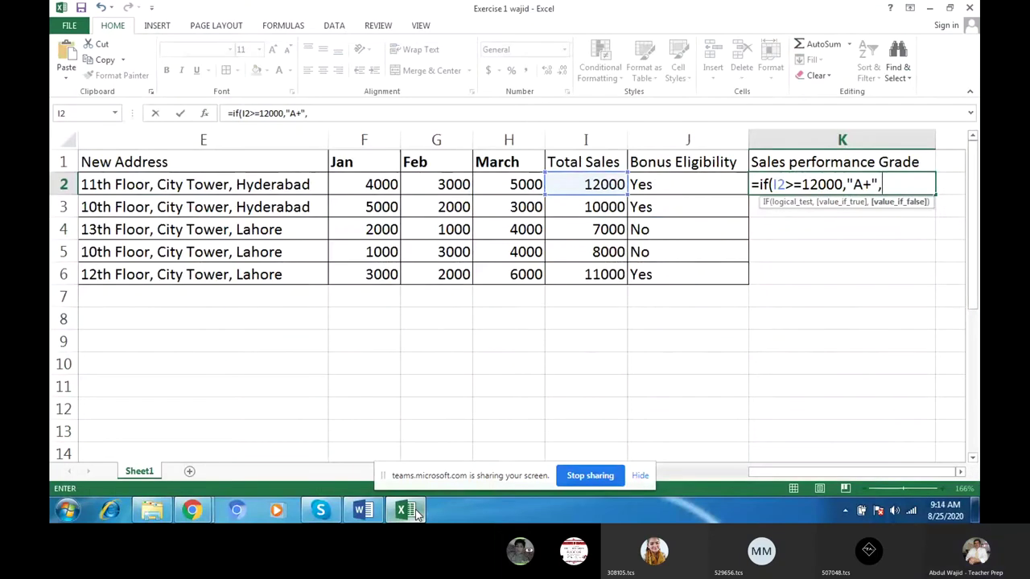
text(if)
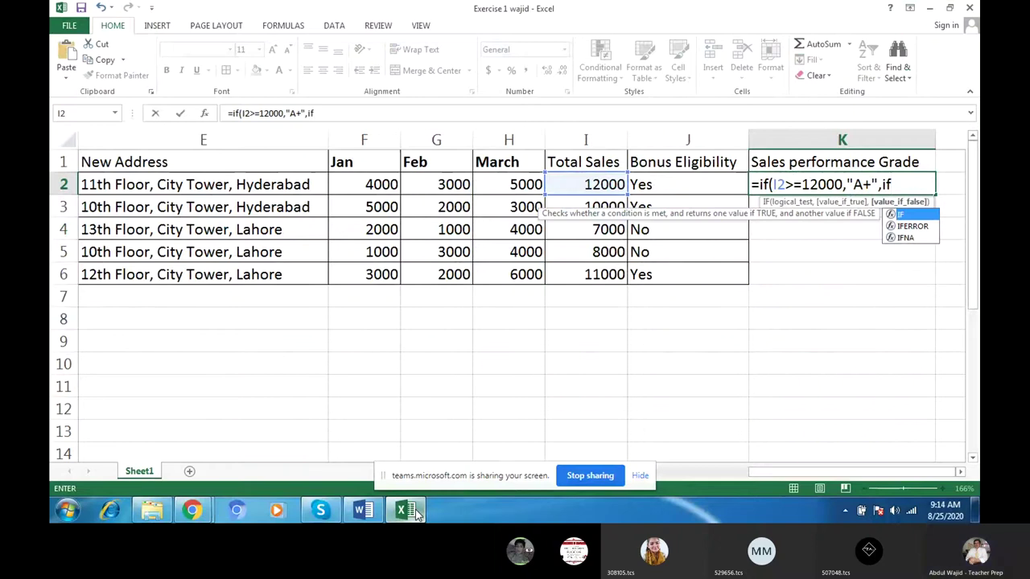
text(()
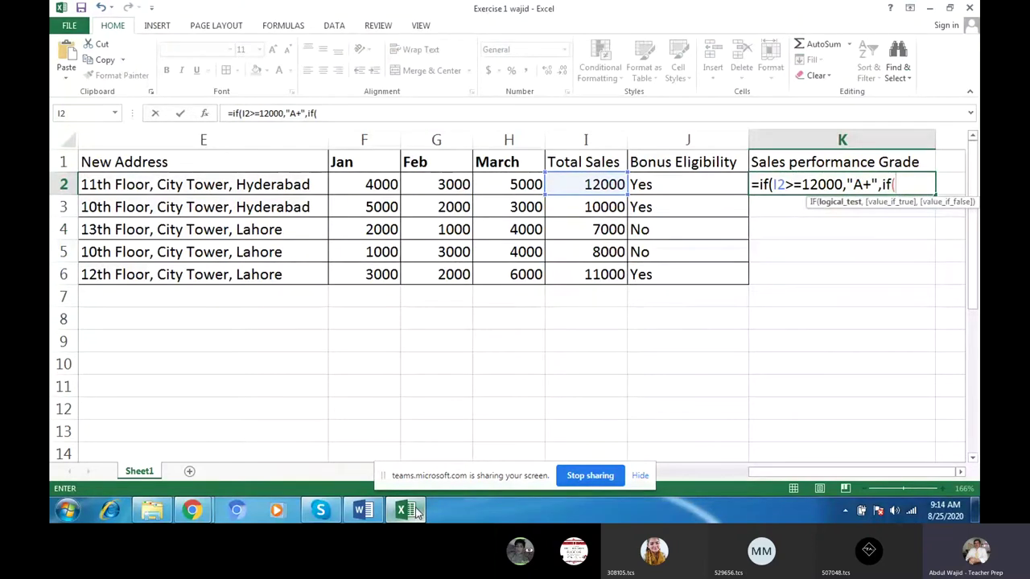
click(569, 180)
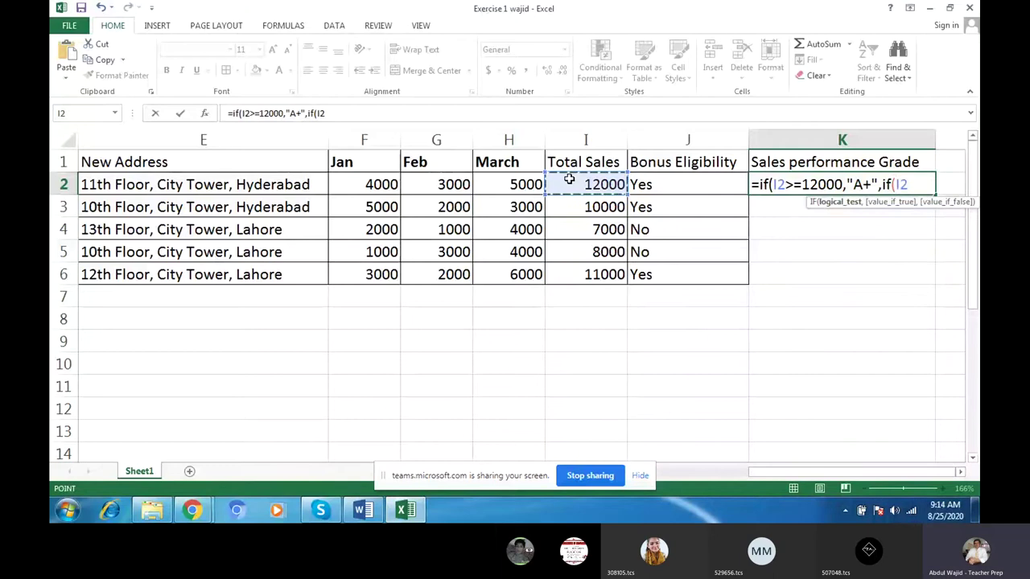
text(>)
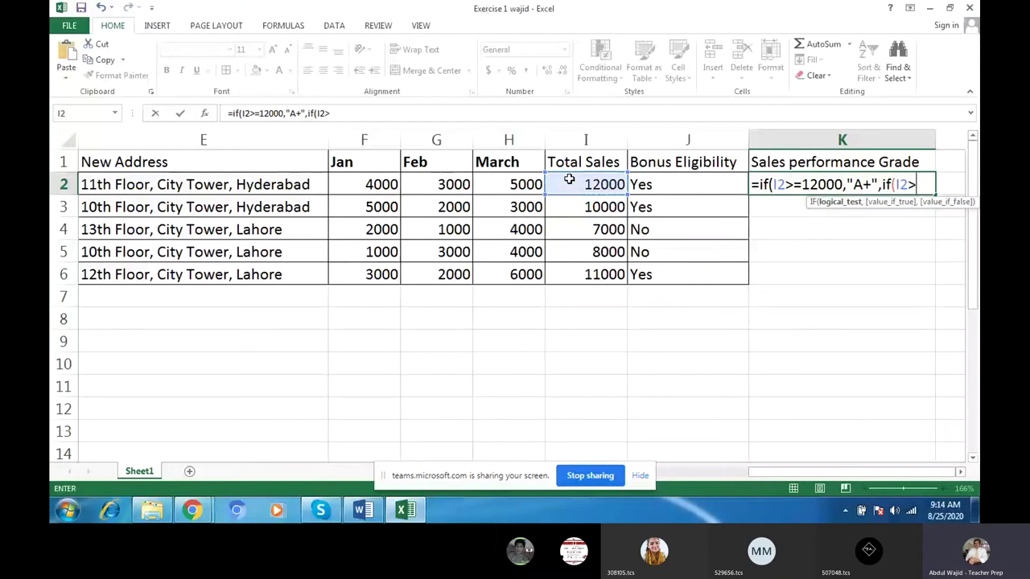
text(=)
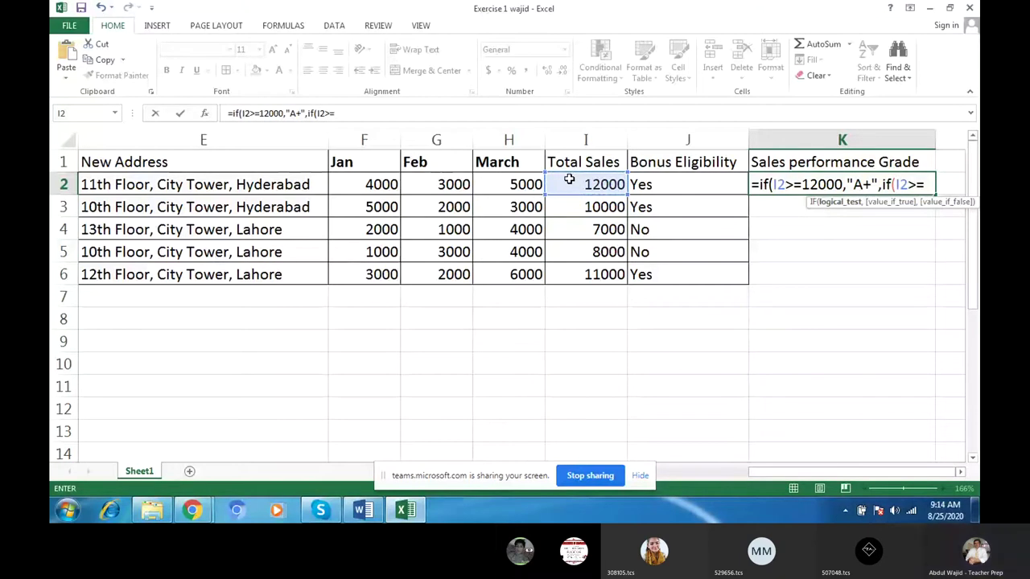
text(1000)
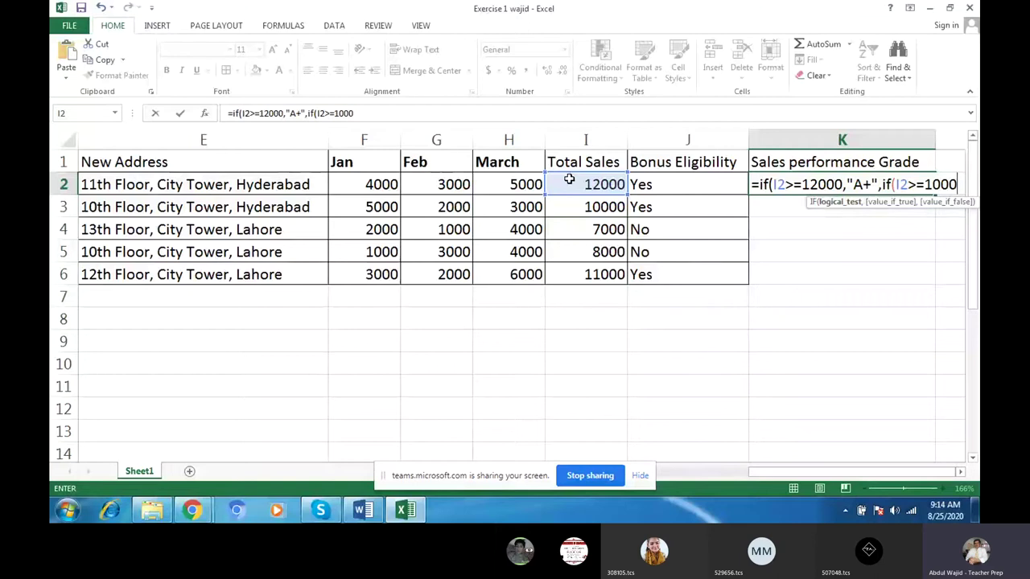
text(0,)
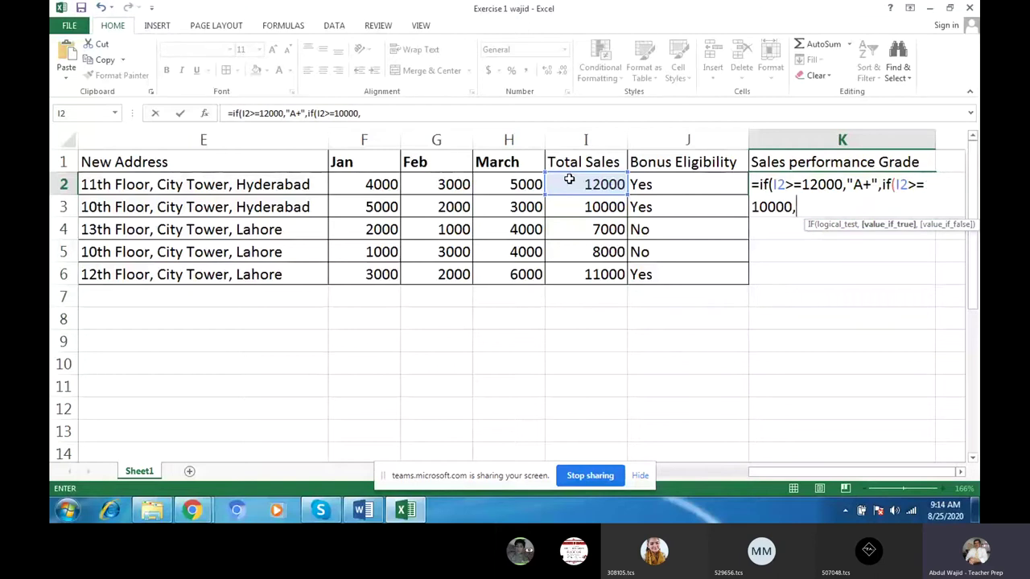
text(")
text(A")
text(,if)
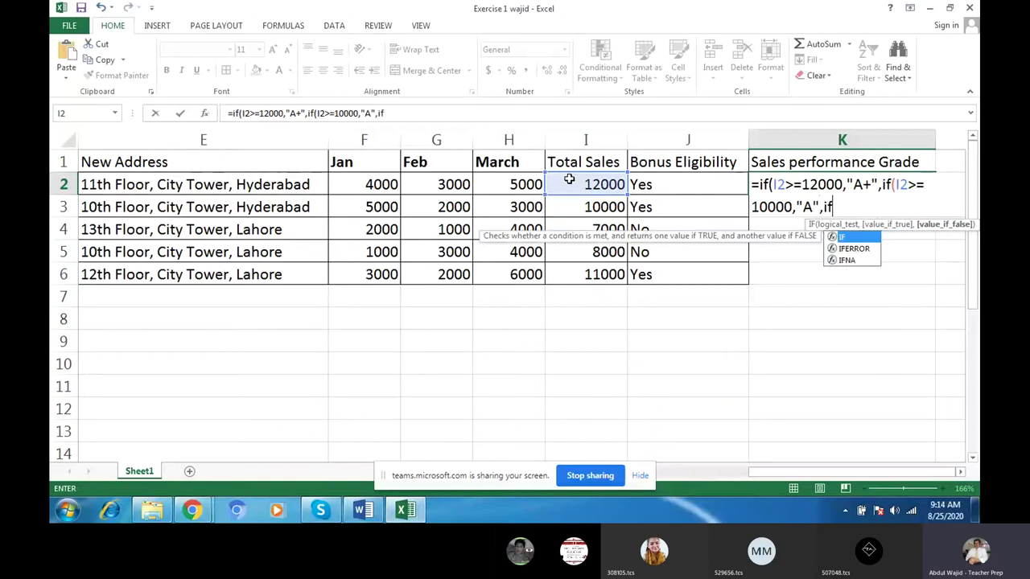
text(()
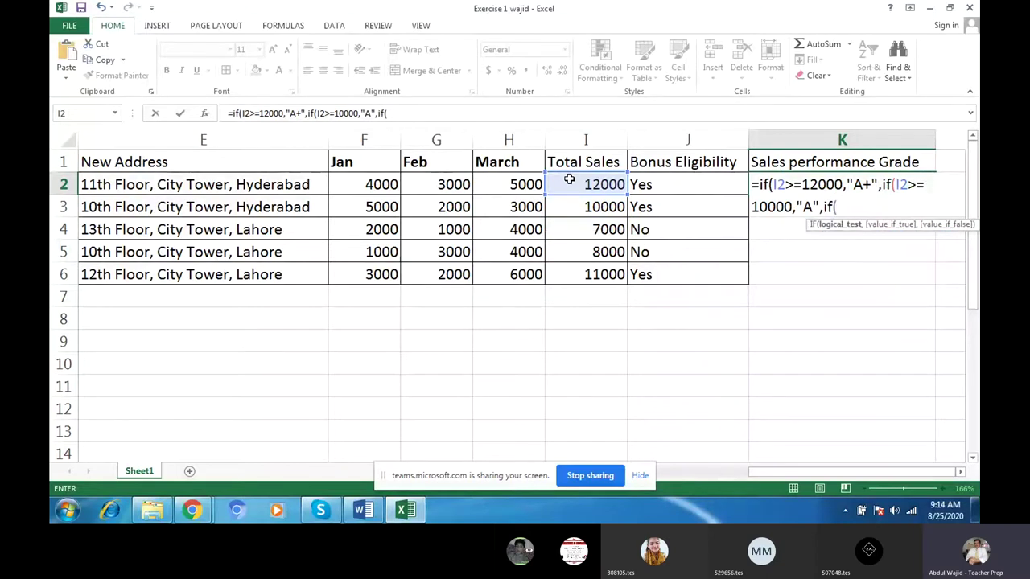
- Recheck the handout's grading rules, add I2>=8000 returning "B", and reference I2 for the next test
click(201, 506)
click(172, 454)
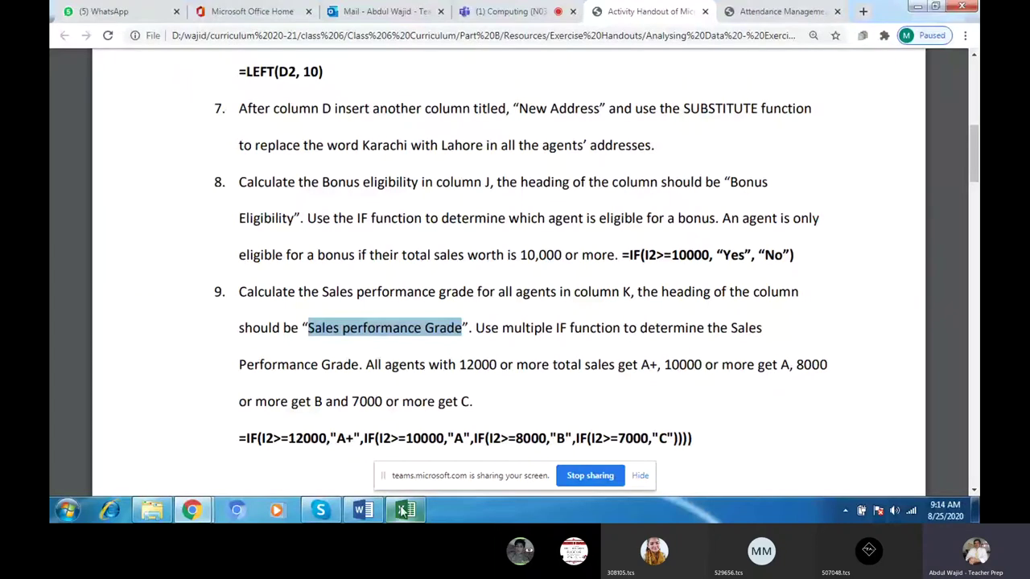
mouse_move(404, 510)
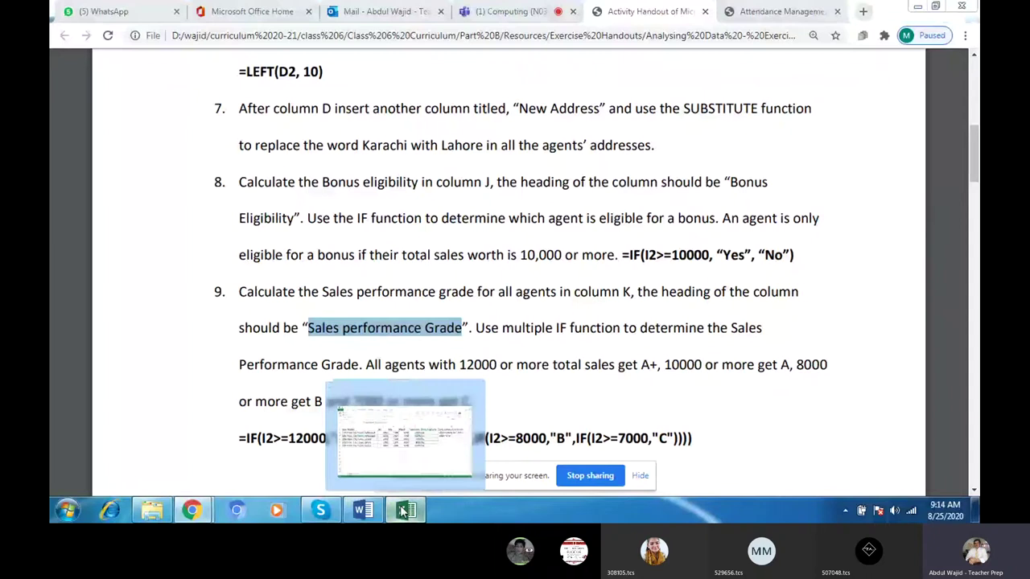
click(403, 512)
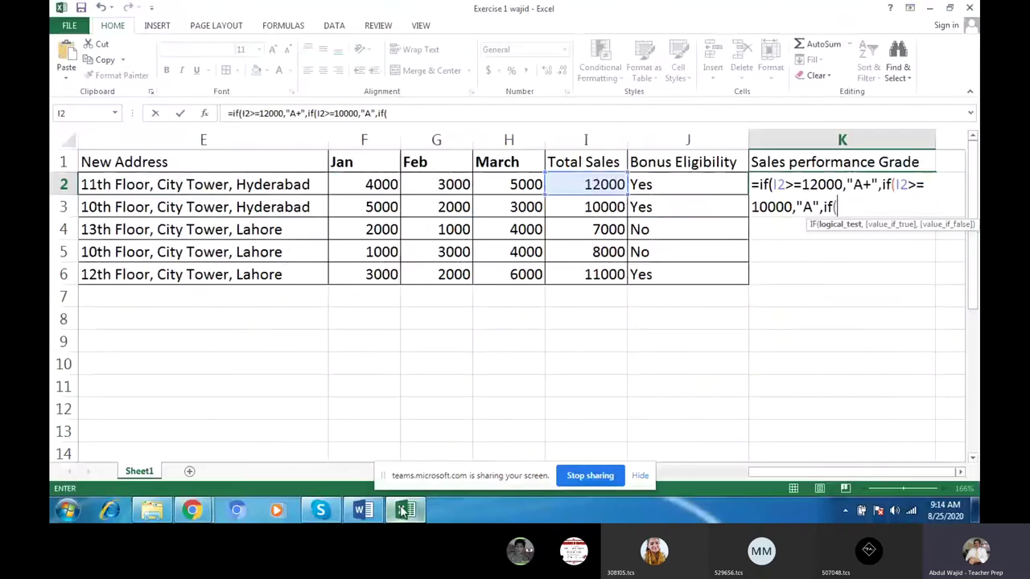
click(578, 189)
text(>)
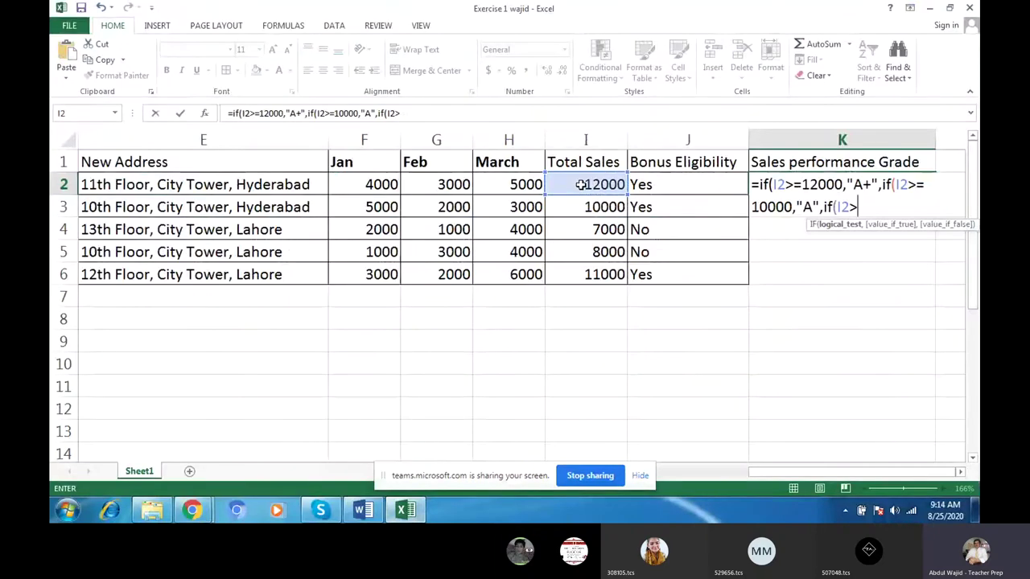
text(=)
text(8)
text(000)
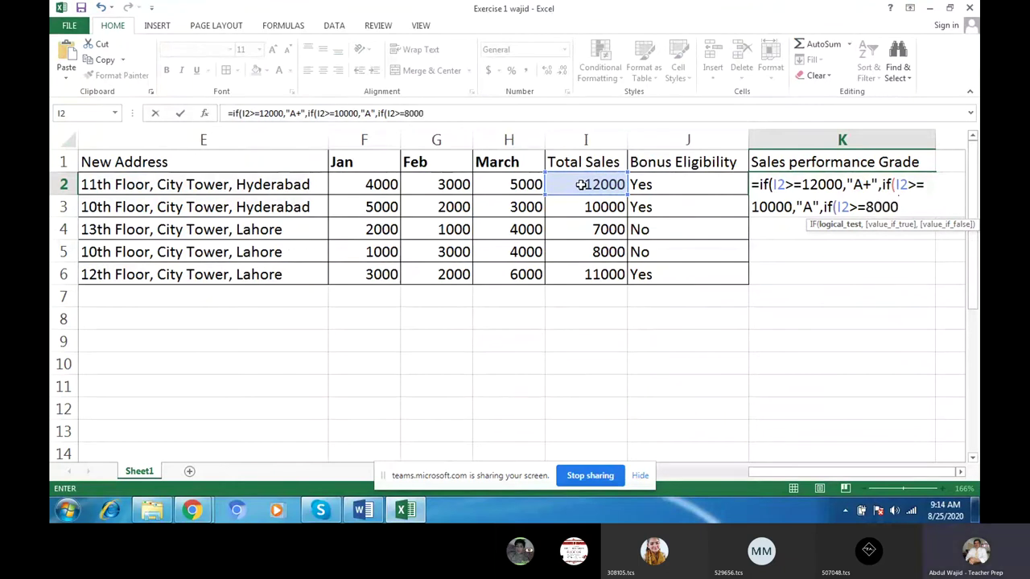
text(,)
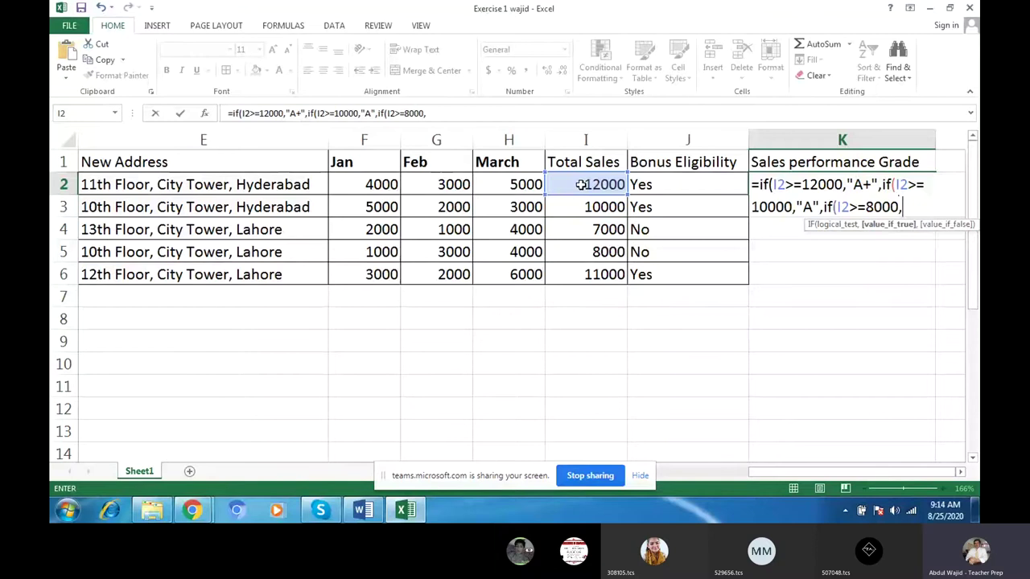
text("B",if)
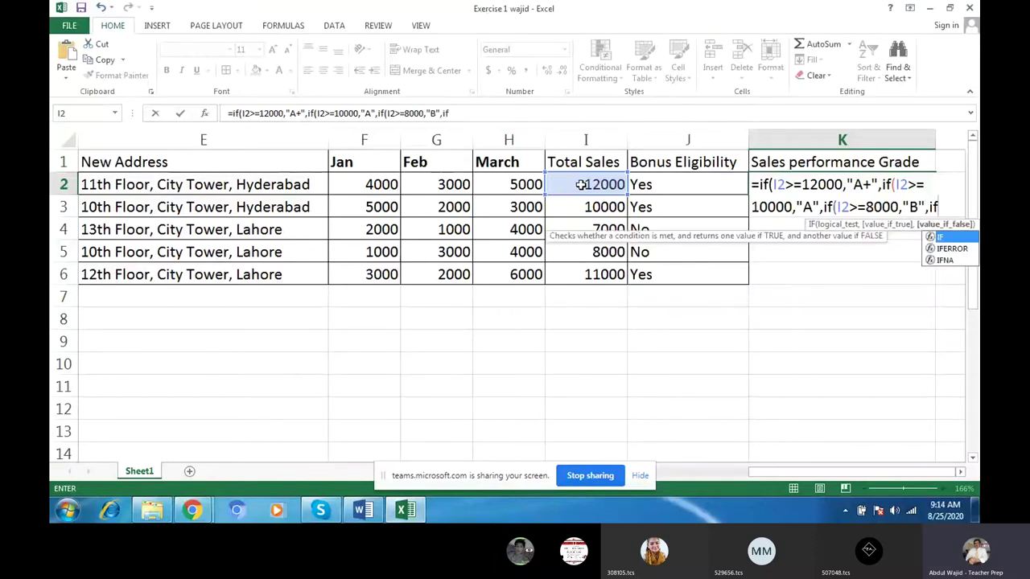
text(()
click(581, 184)
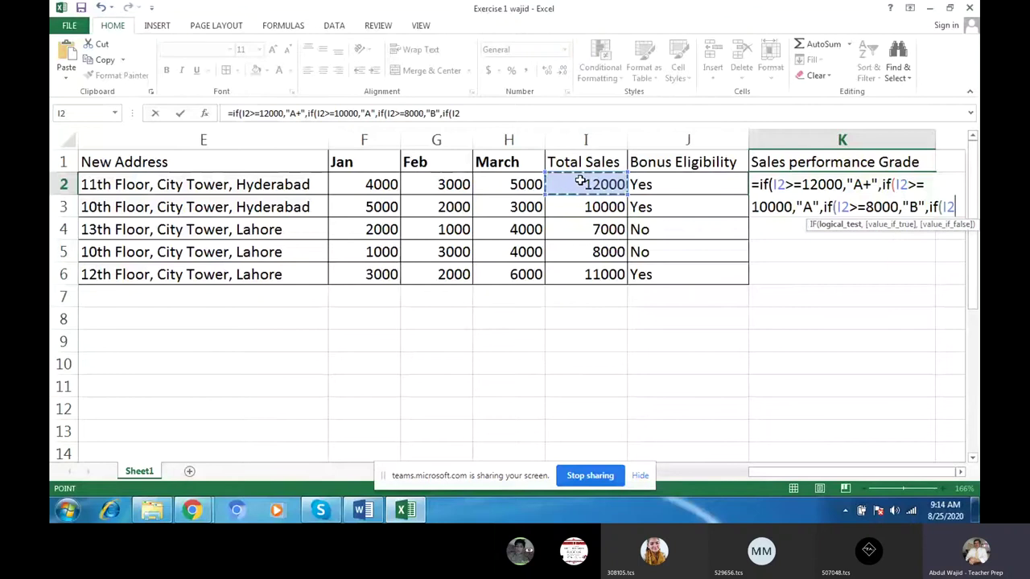
click(192, 510)
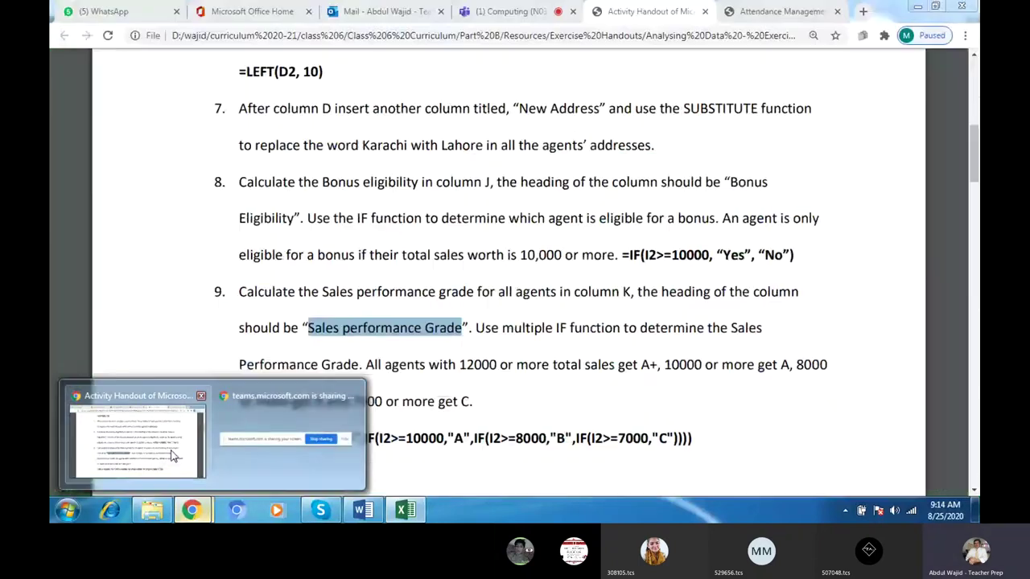
click(171, 456)
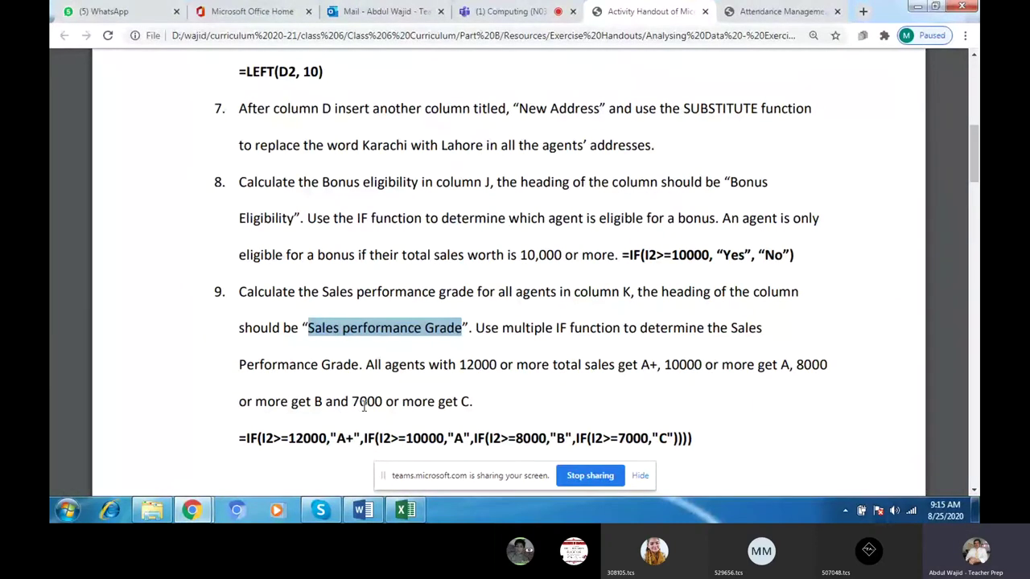
- Close K2's formula with the I2>=7000 → "C" test and enter it, showing A+
click(389, 507)
text(=if(I2>=12000,"A+",if(I2>=10000,"A",if(I2>=8000,"B",if(I2>)
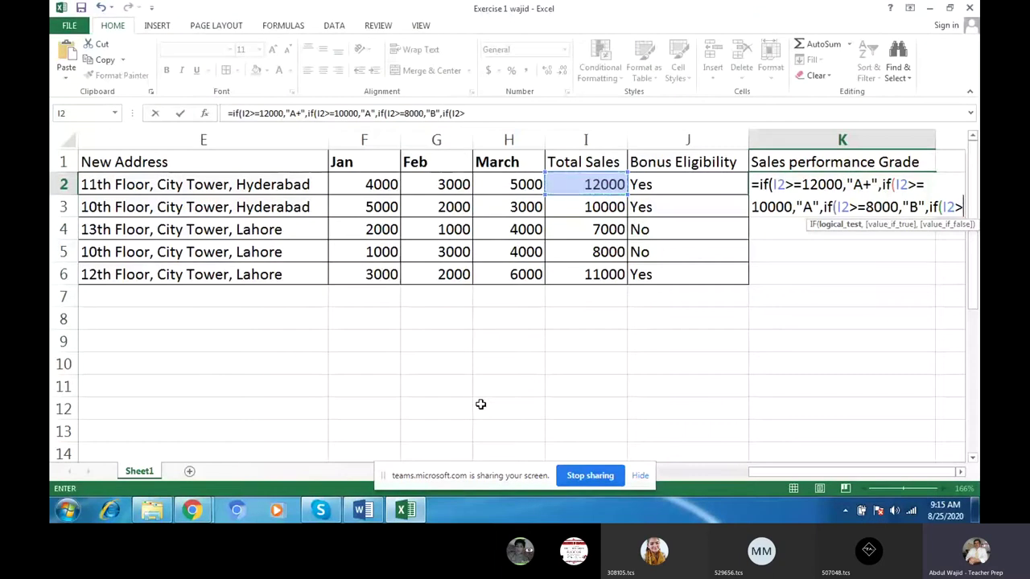
text(=)
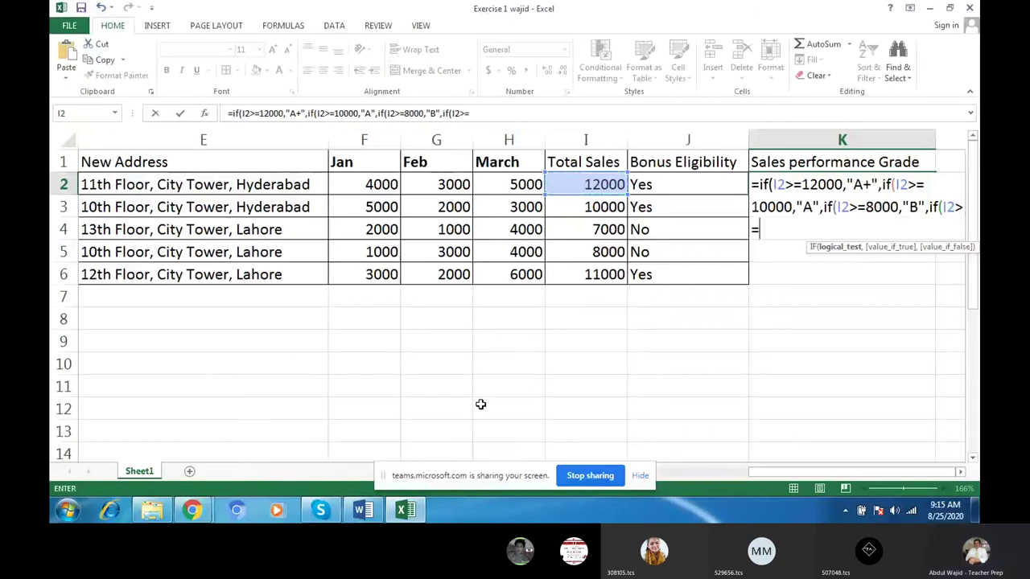
text(700)
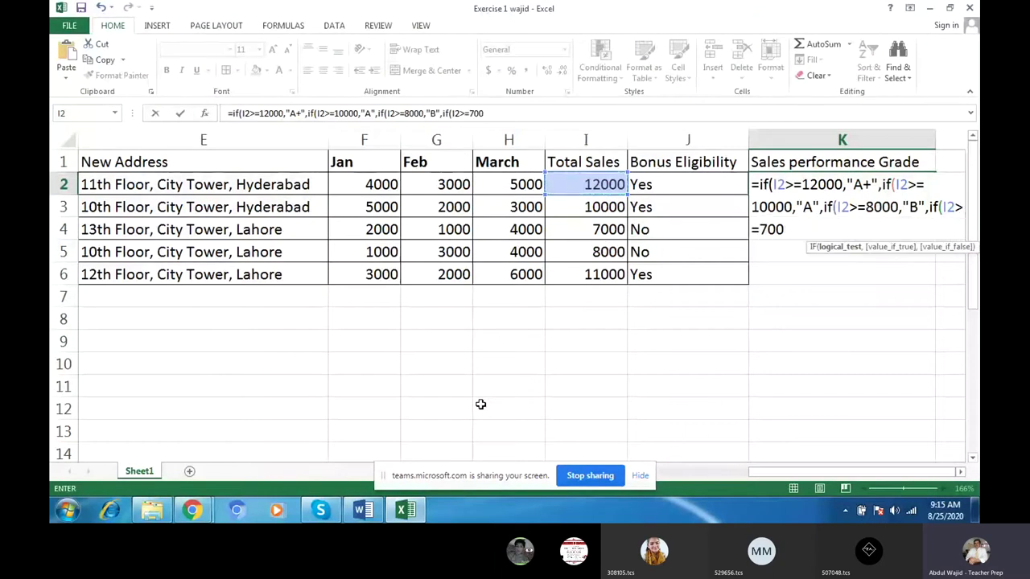
text(0)
text(,)
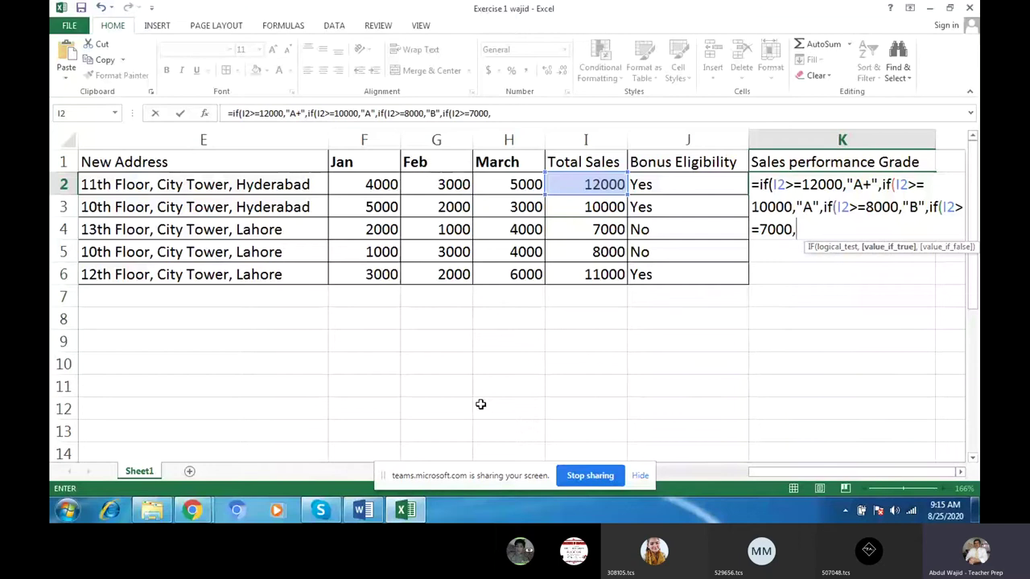
text(")
text(C")
text())
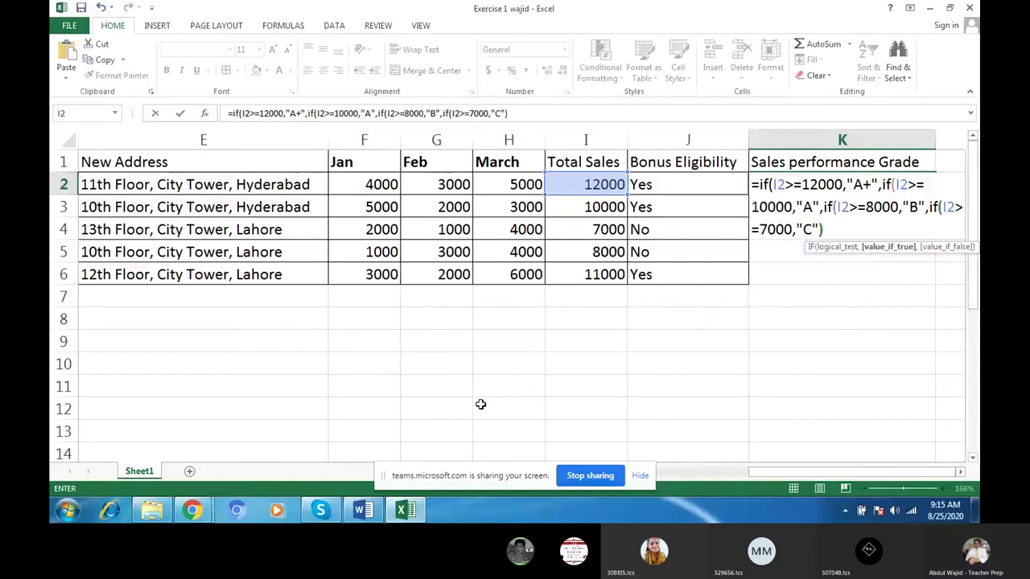
text())))
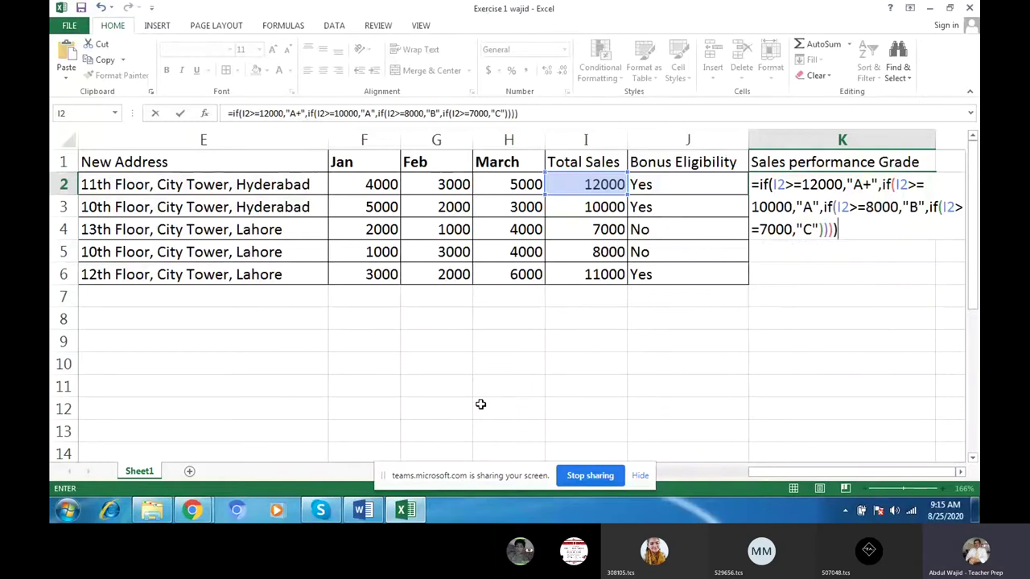
key(Return)
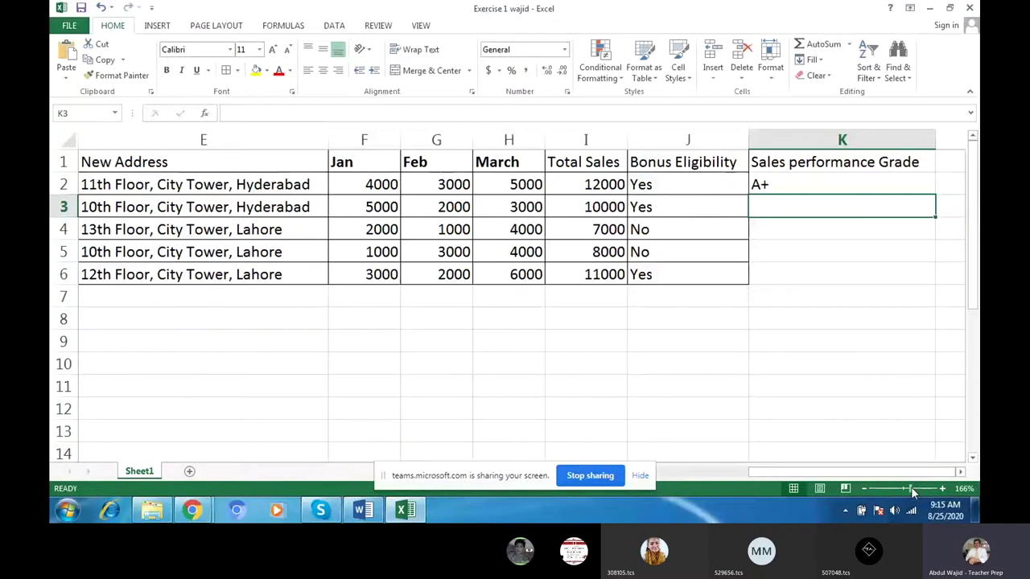
- Copy K2's grade formula down to K6 (A, C, B, A) and put borders on K1:K6
drag(911, 489, 914, 490)
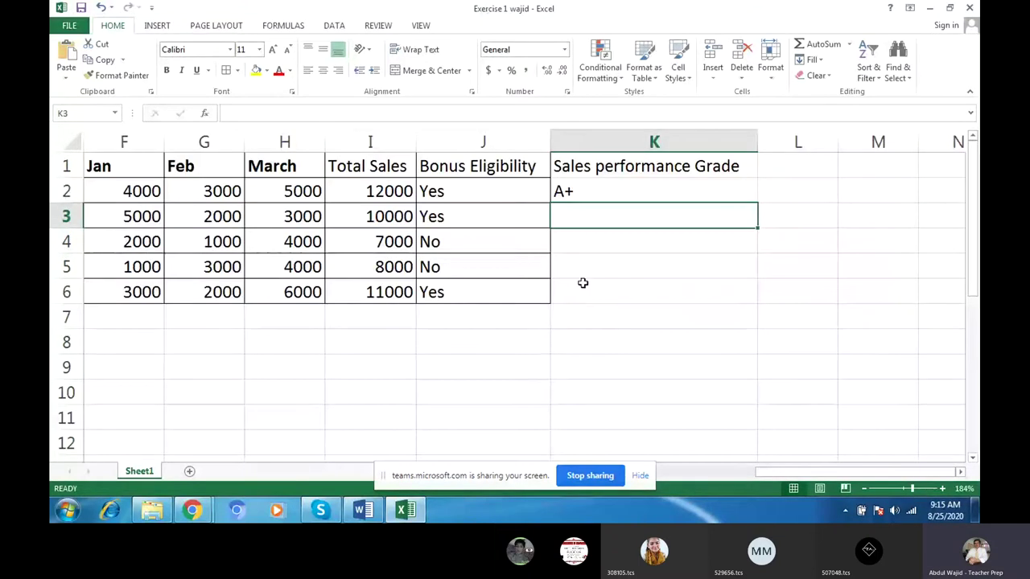
click(587, 190)
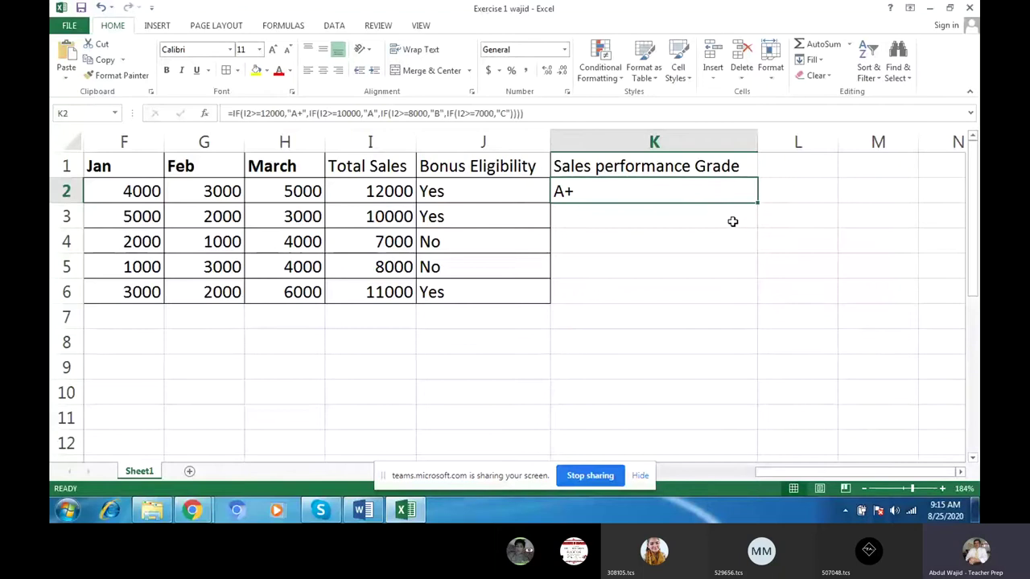
drag(758, 205, 752, 293)
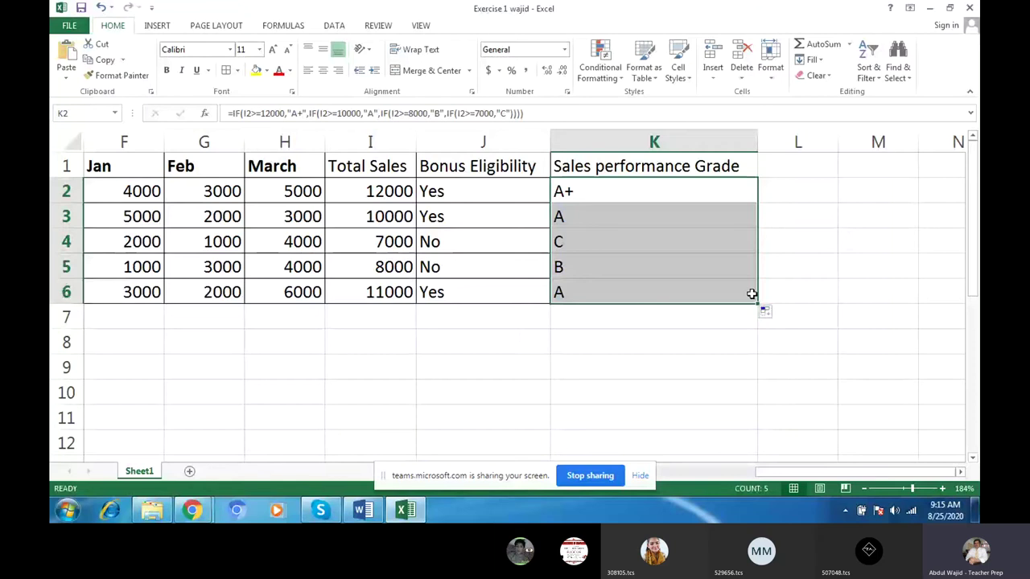
click(648, 222)
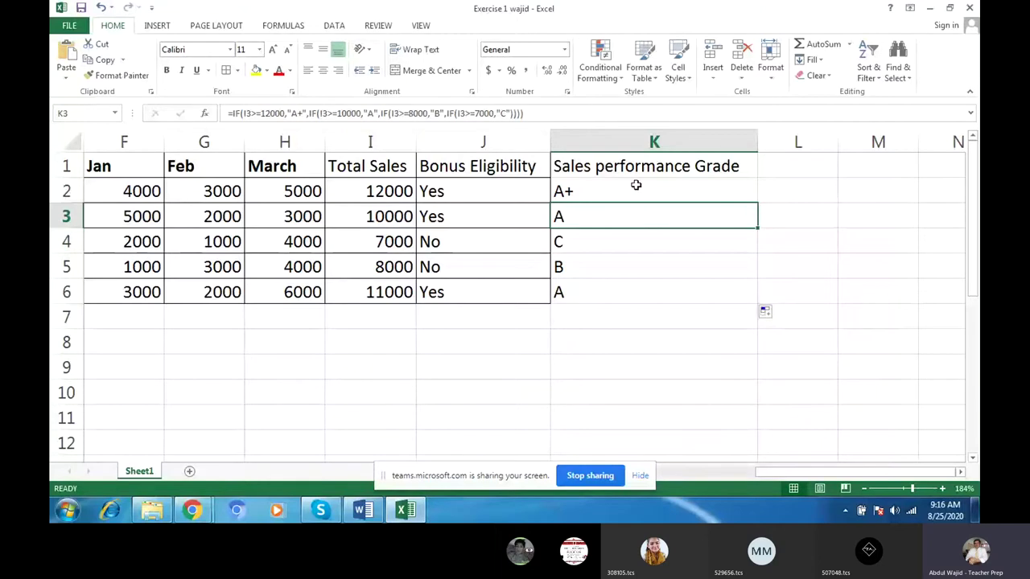
drag(636, 169, 633, 281)
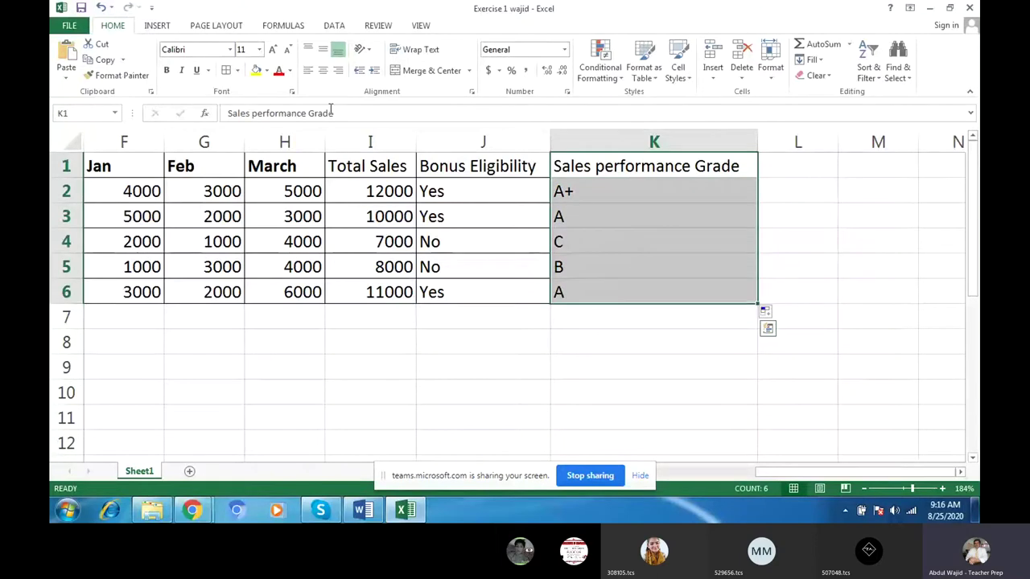
click(226, 71)
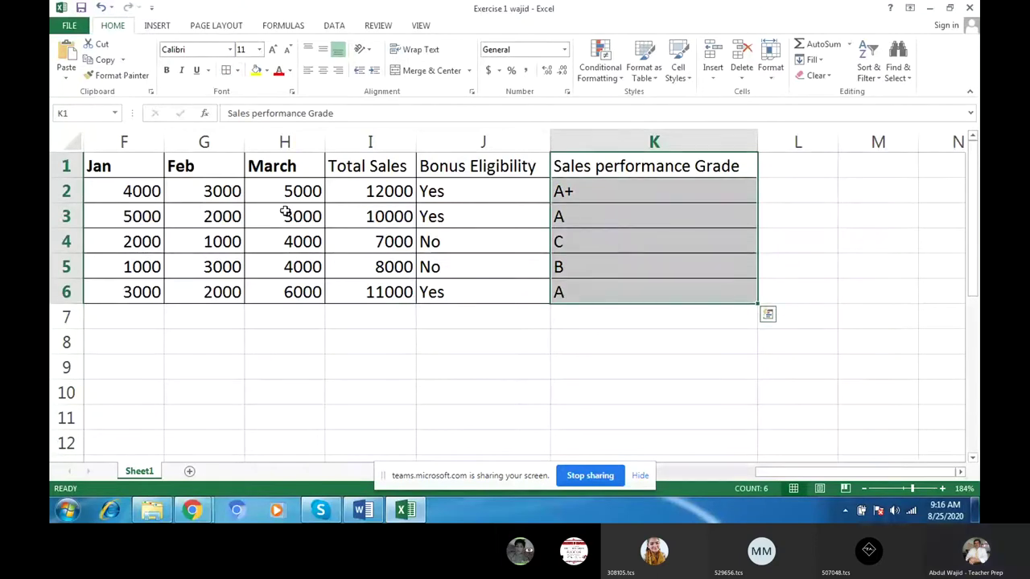
- Bring up the activity handout in Chrome and scroll down to task 10
click(202, 515)
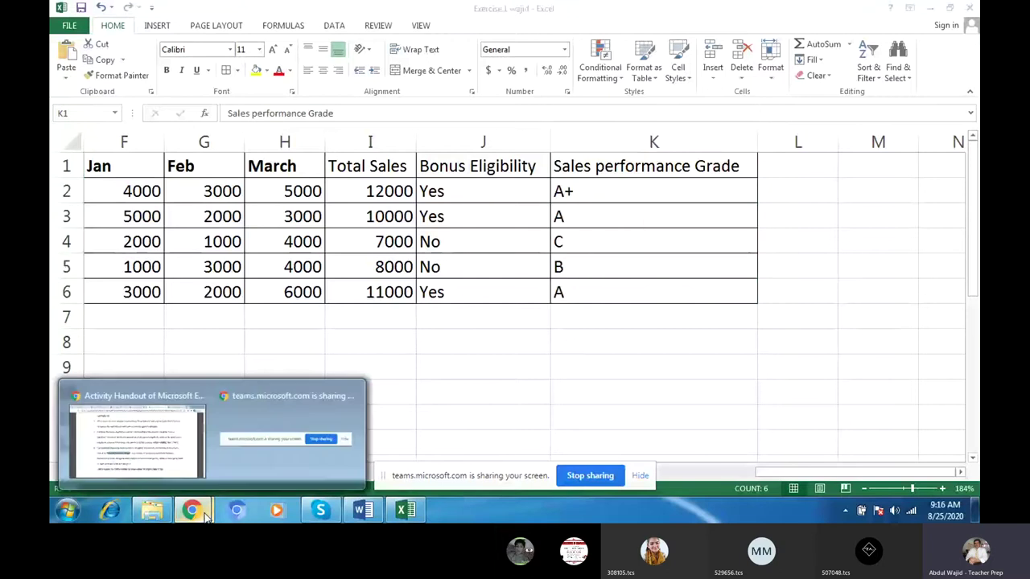
mouse_move(136, 434)
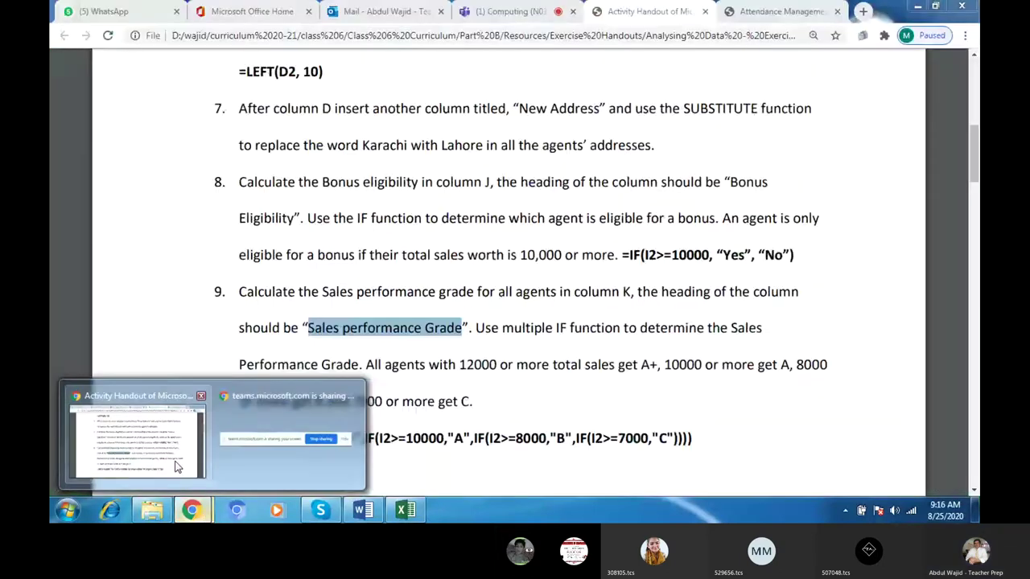
click(177, 466)
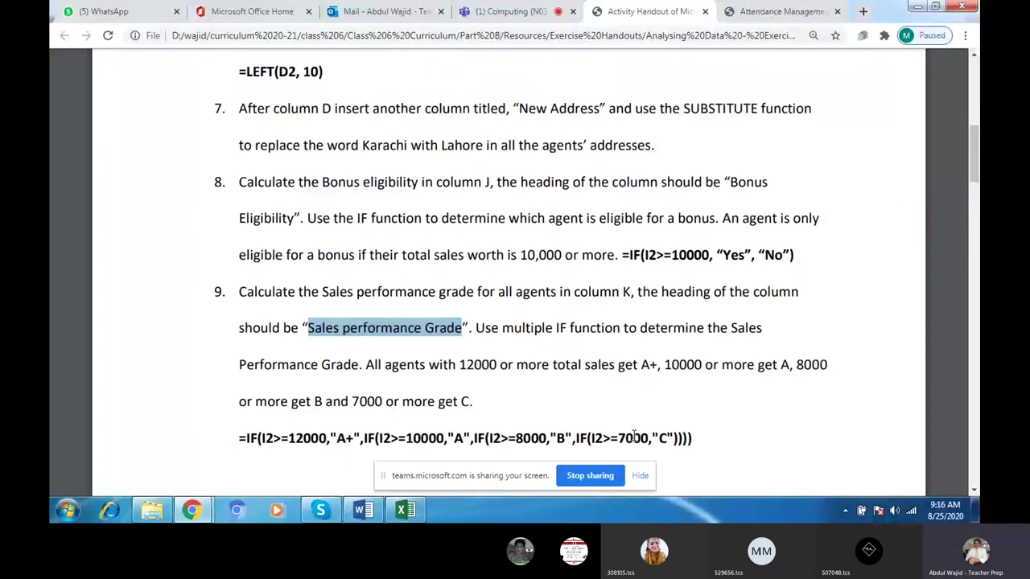
click(973, 492)
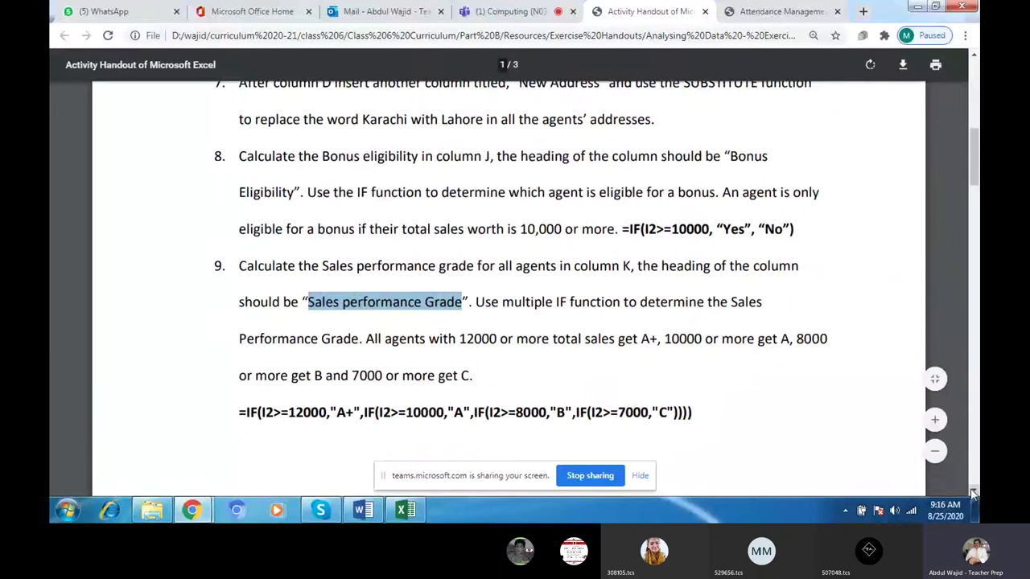
scroll(973, 493, down, 3)
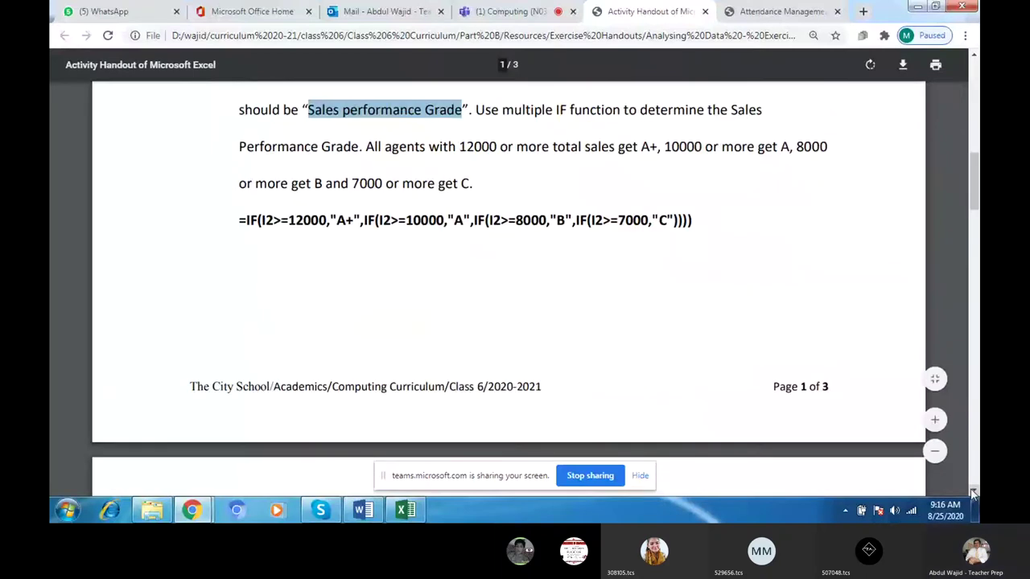
scroll(973, 493, down, 2)
scroll(973, 493, down, 3)
scroll(973, 493, down, 1)
scroll(972, 494, down, 3)
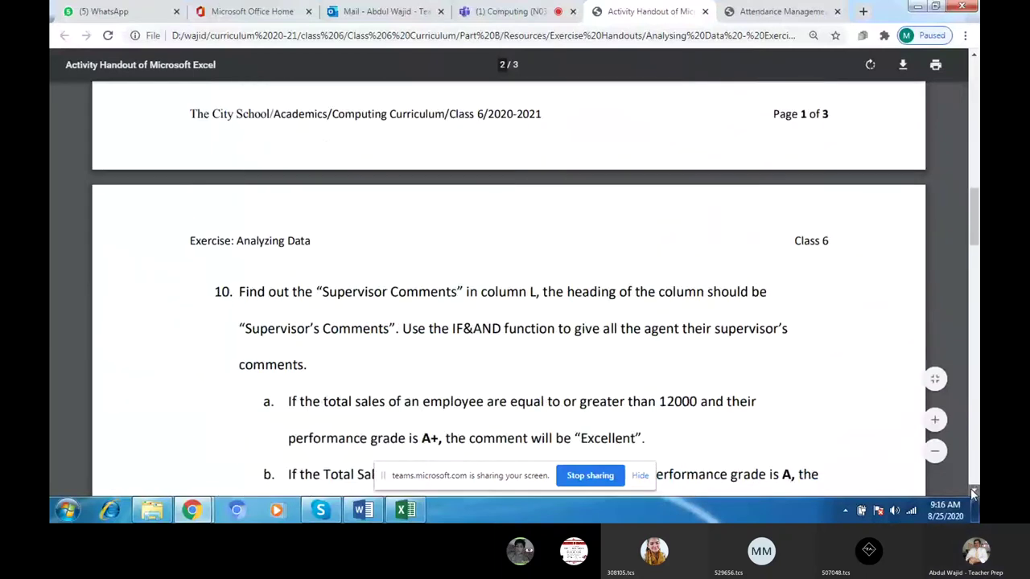
scroll(973, 493, down, 1)
scroll(973, 493, down, 2)
scroll(972, 493, down, 1)
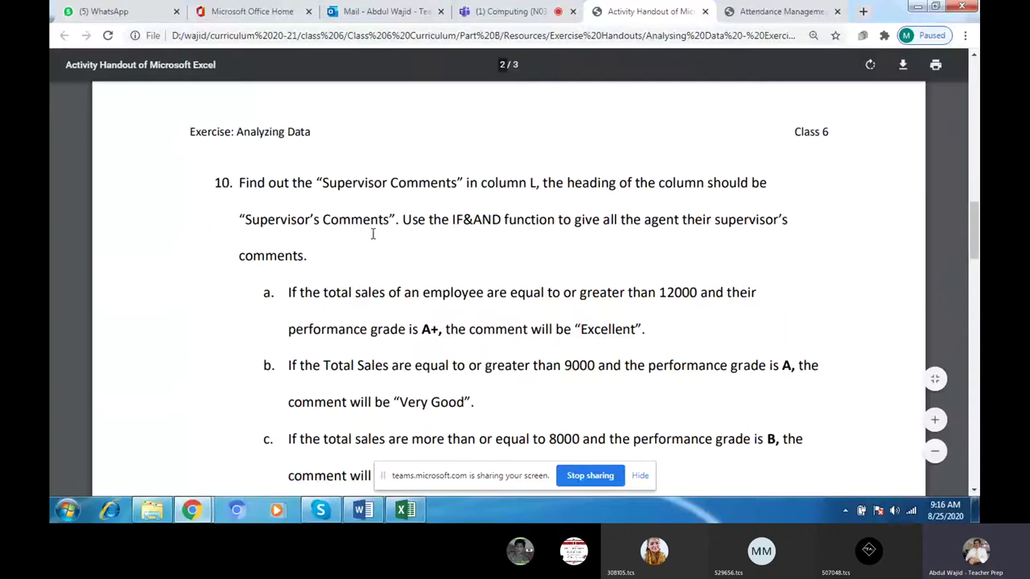
- Select the heading "Supervisor's Comments" in task 10 and copy it
mouse_move(389, 219)
mouse_down()
mouse_move(321, 234)
mouse_move(248, 219)
mouse_up()
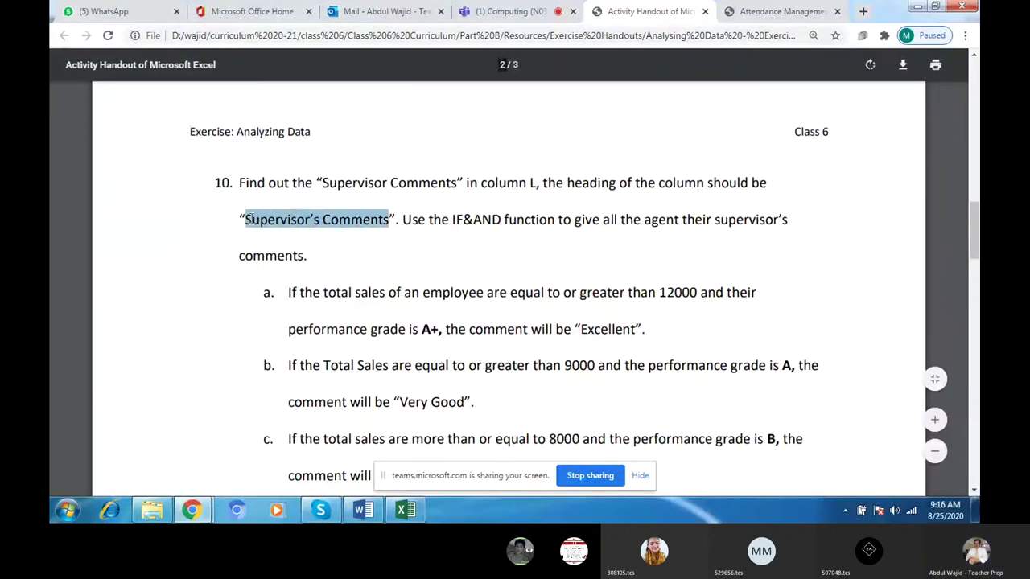
click(248, 219)
right_click(249, 219)
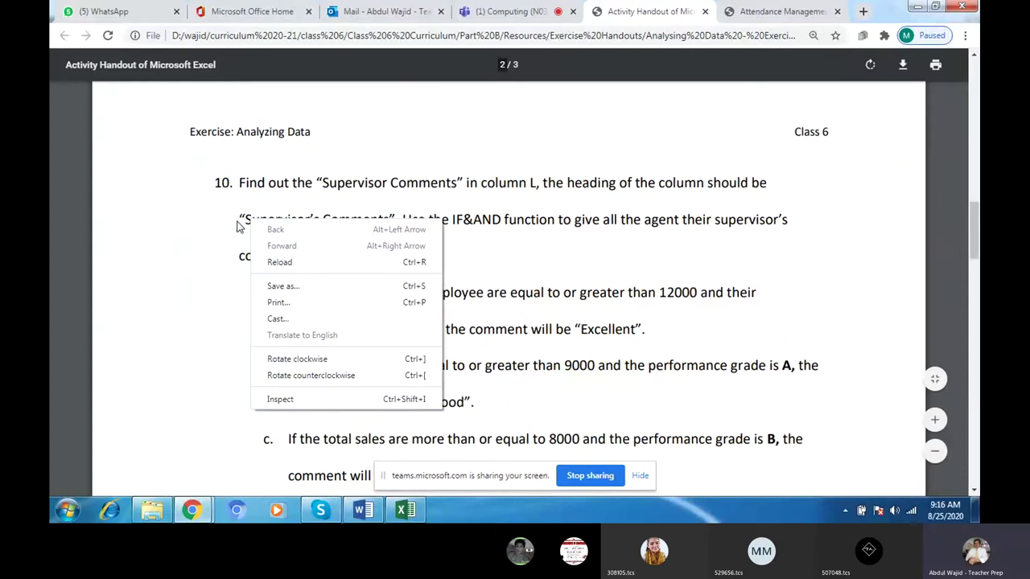
click(238, 222)
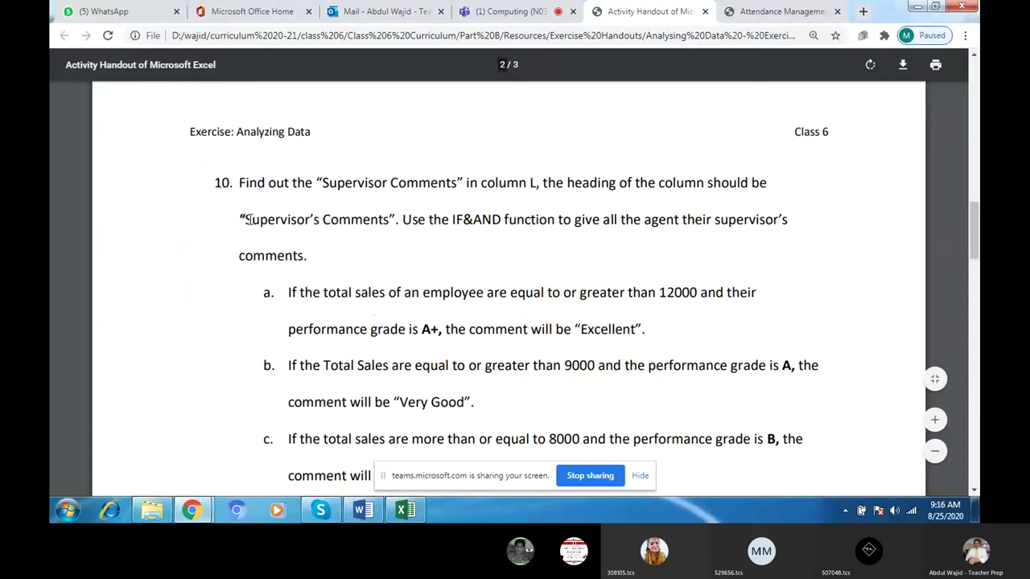
double_click(248, 219)
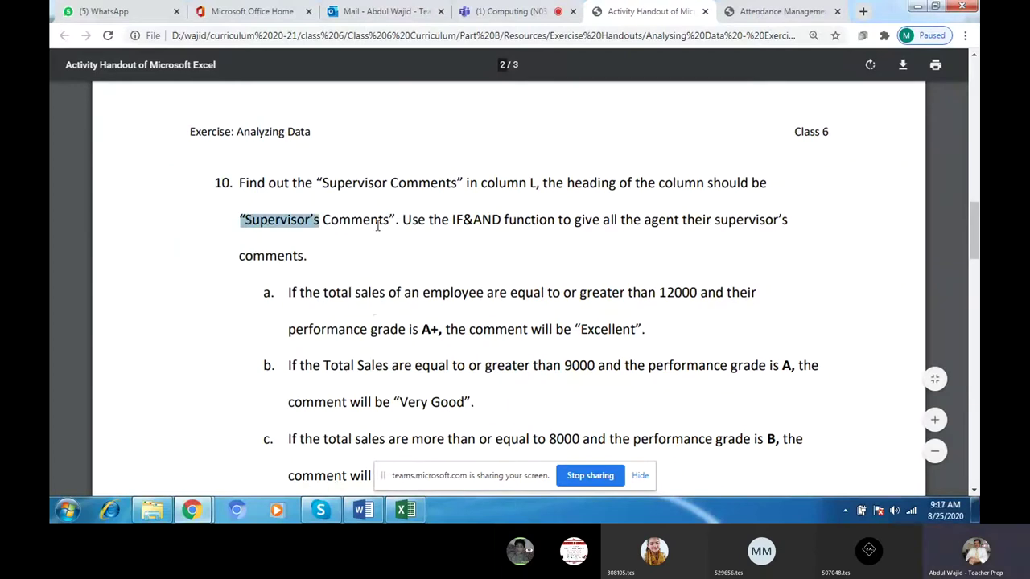
drag(391, 219, 248, 219)
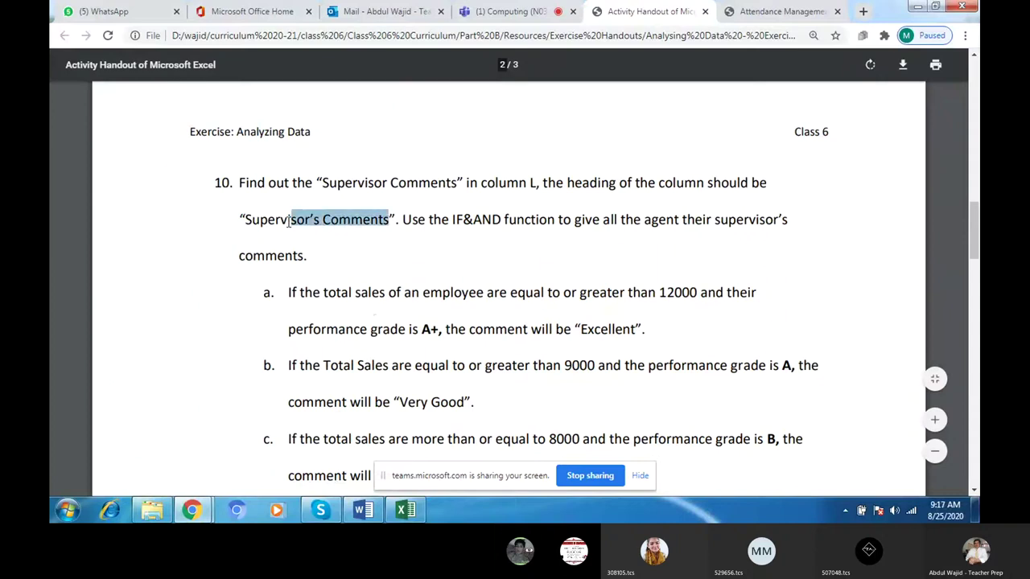
click(248, 220)
right_click(249, 223)
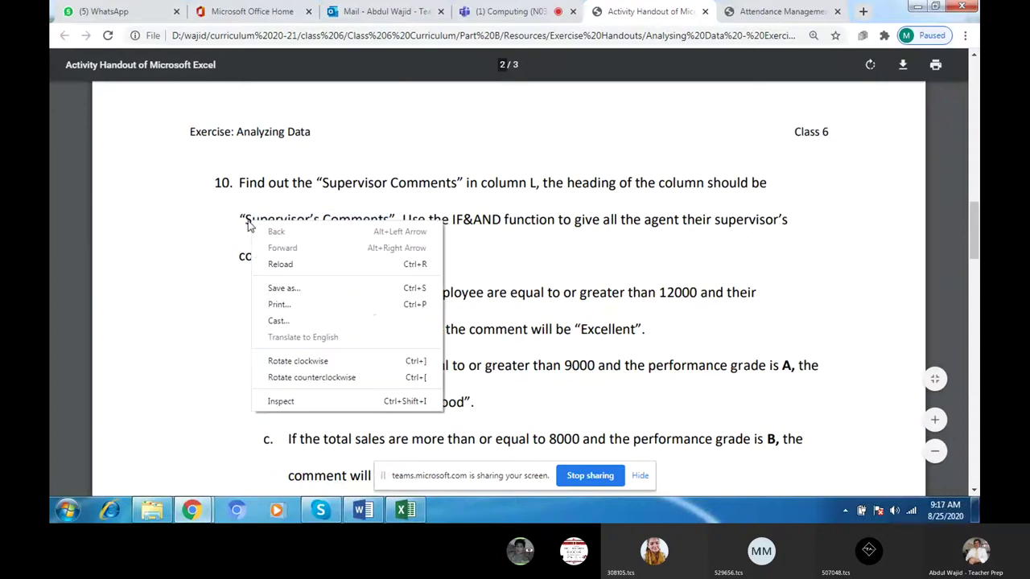
click(248, 224)
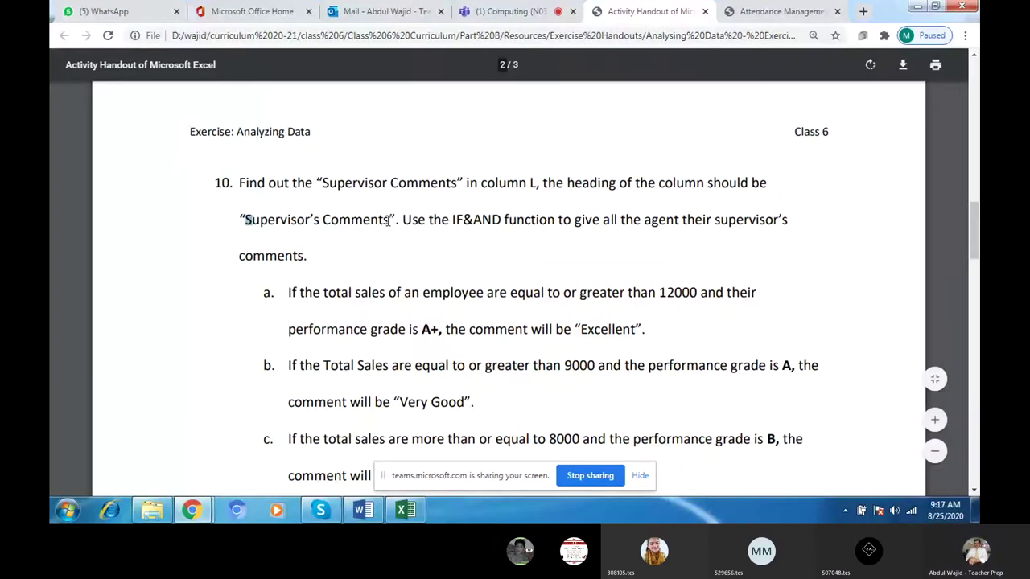
drag(390, 223, 245, 219)
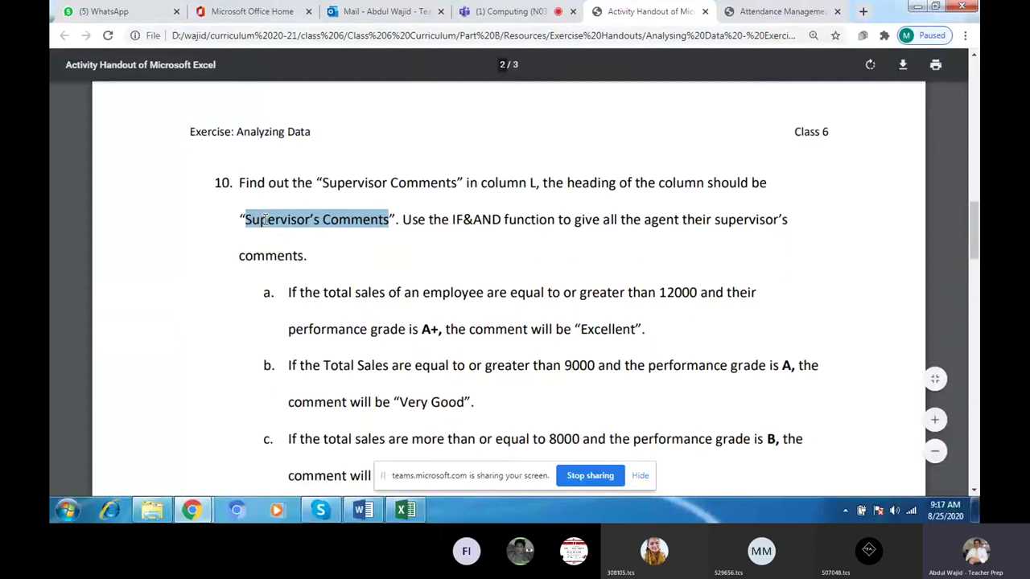
right_click(263, 220)
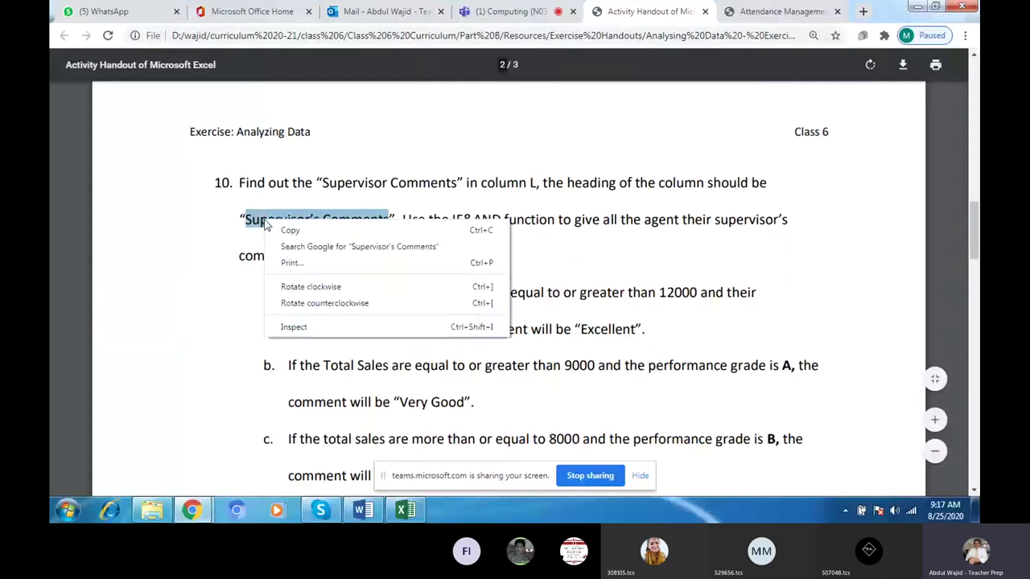
click(377, 228)
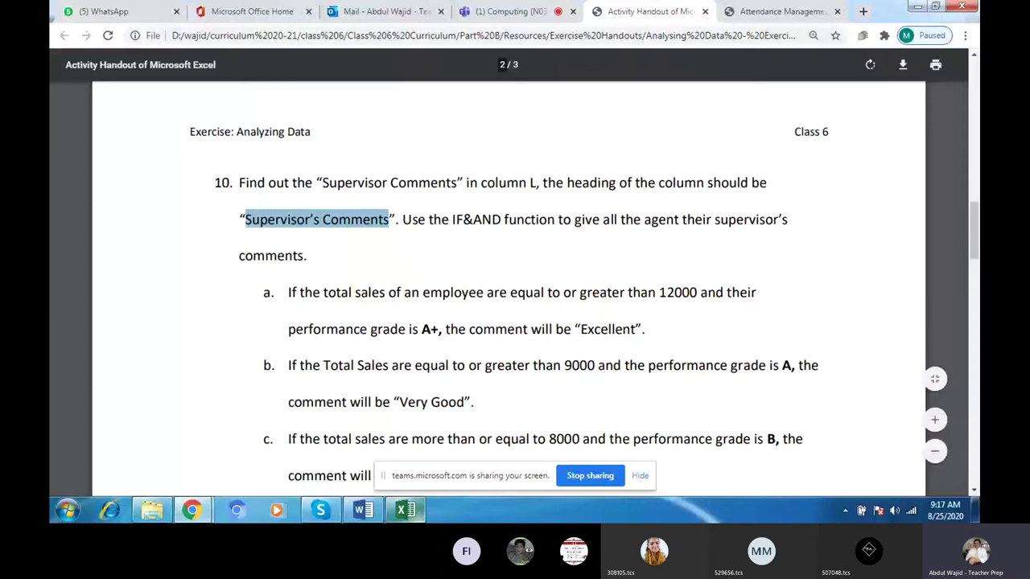
mouse_move(406, 509)
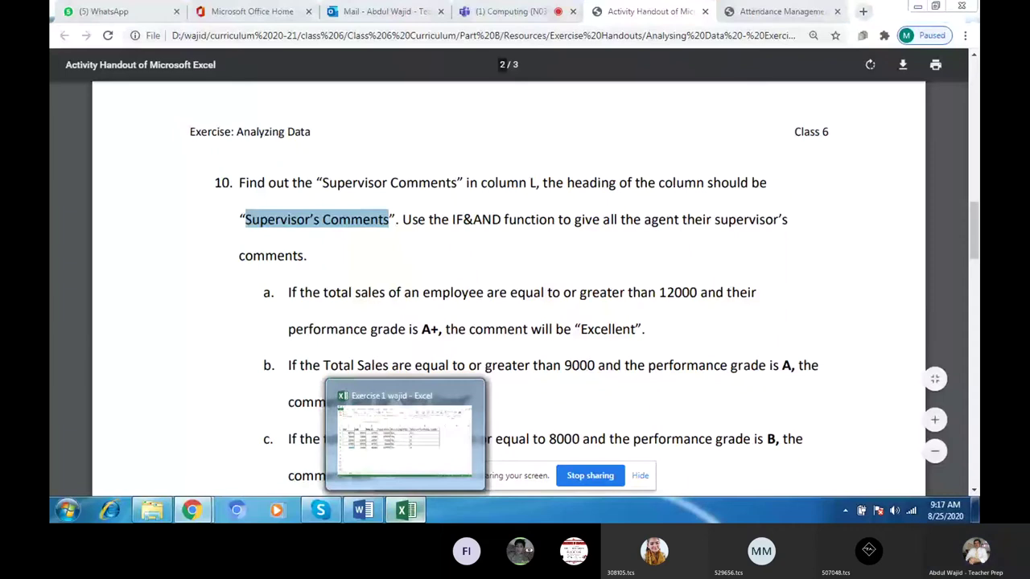
- Paste "Supervisor's Comments" into L1 and autofit column L to the heading
click(405, 509)
click(796, 168)
key(ctrl+v)
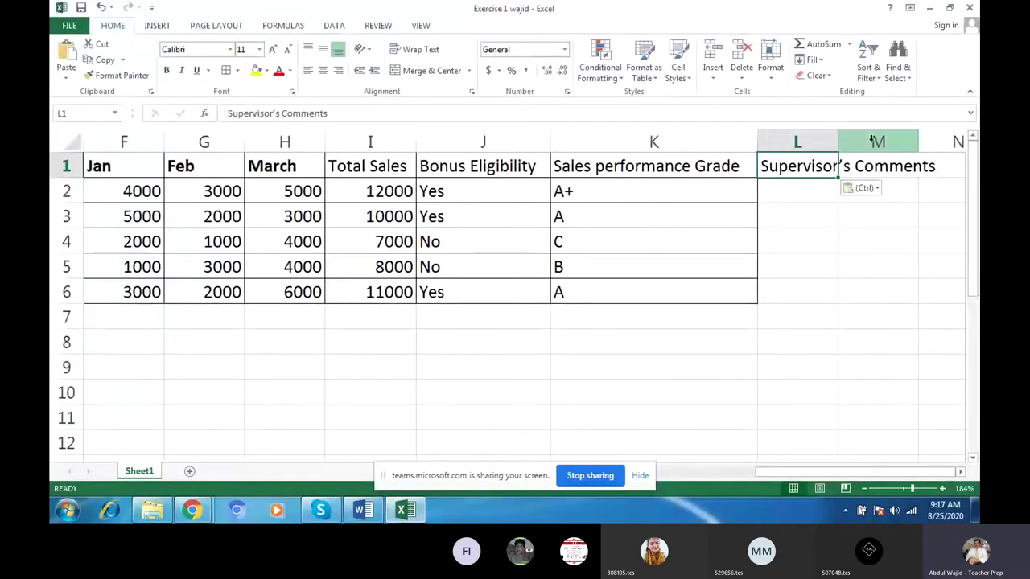
double_click(838, 137)
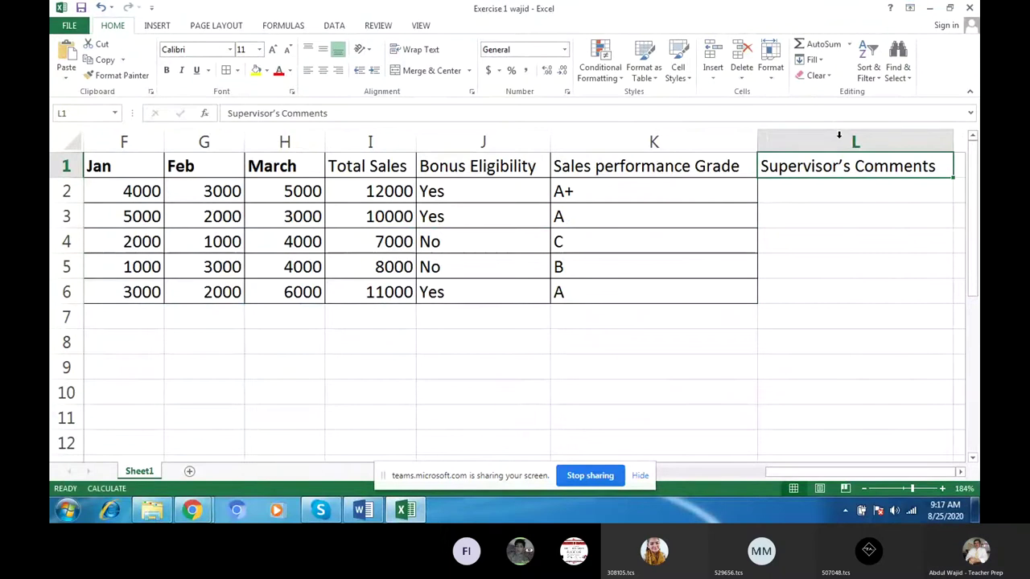
click(837, 190)
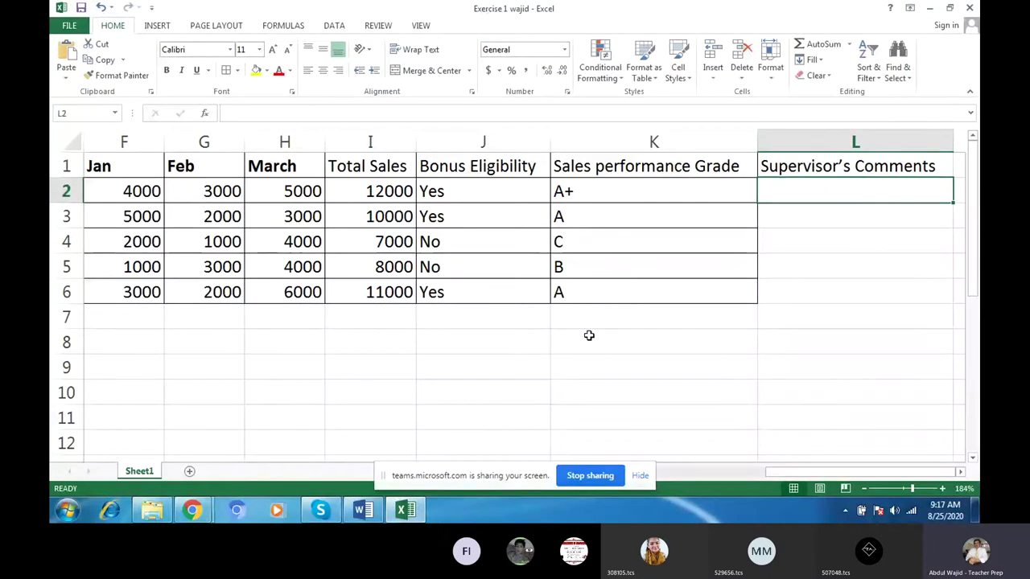
click(193, 512)
mouse_move(137, 438)
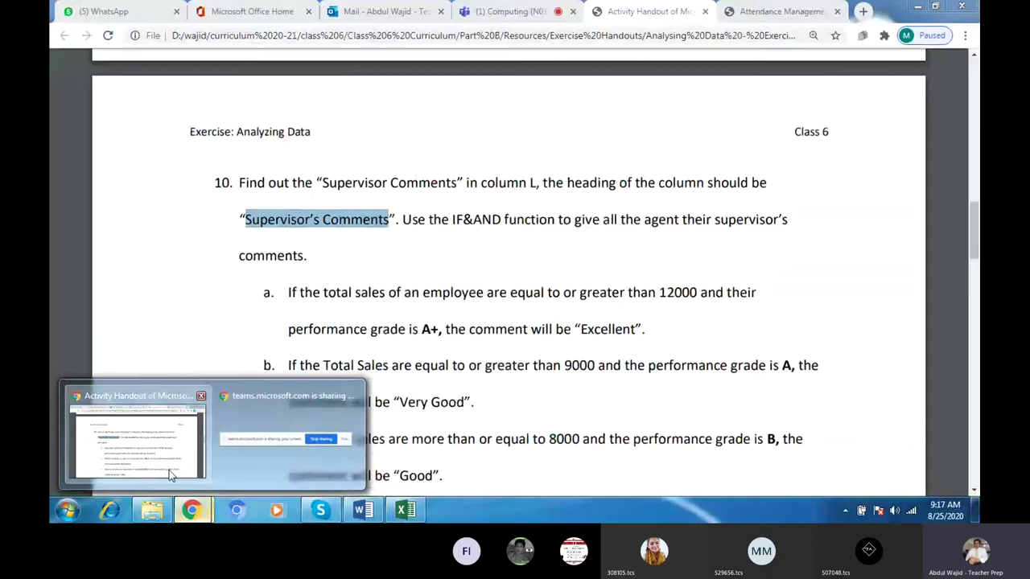
click(170, 475)
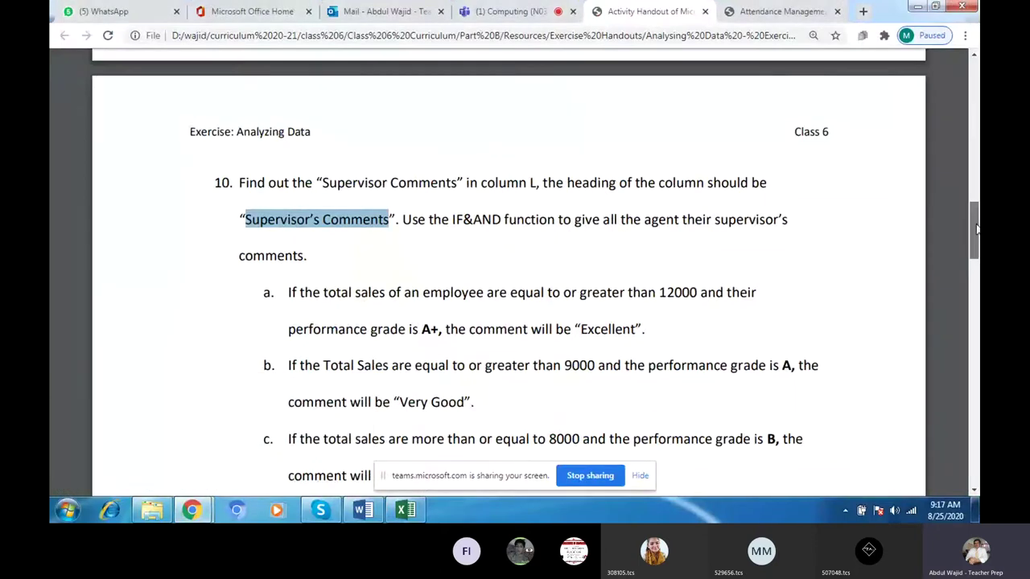
drag(976, 229, 976, 253)
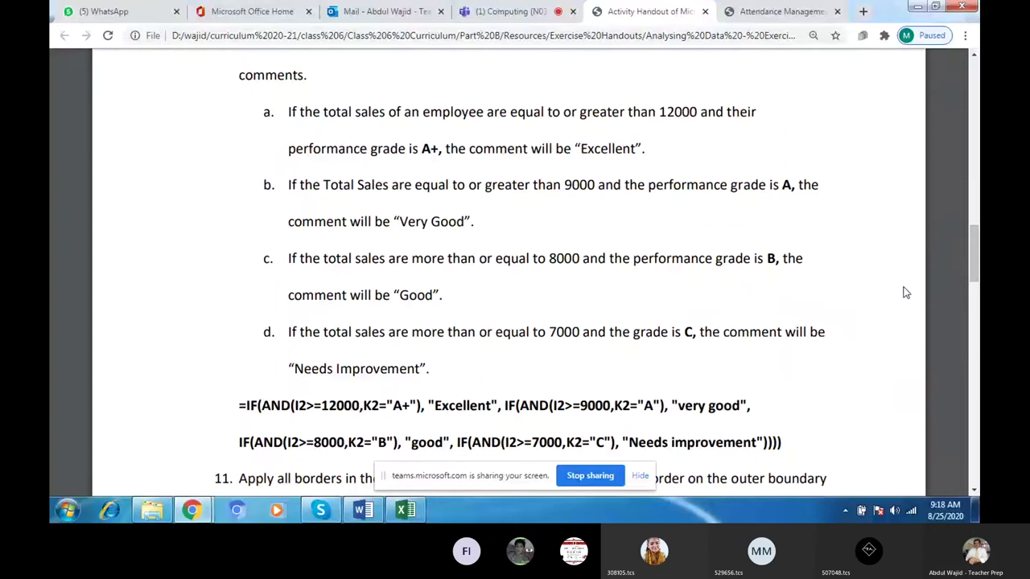
click(402, 511)
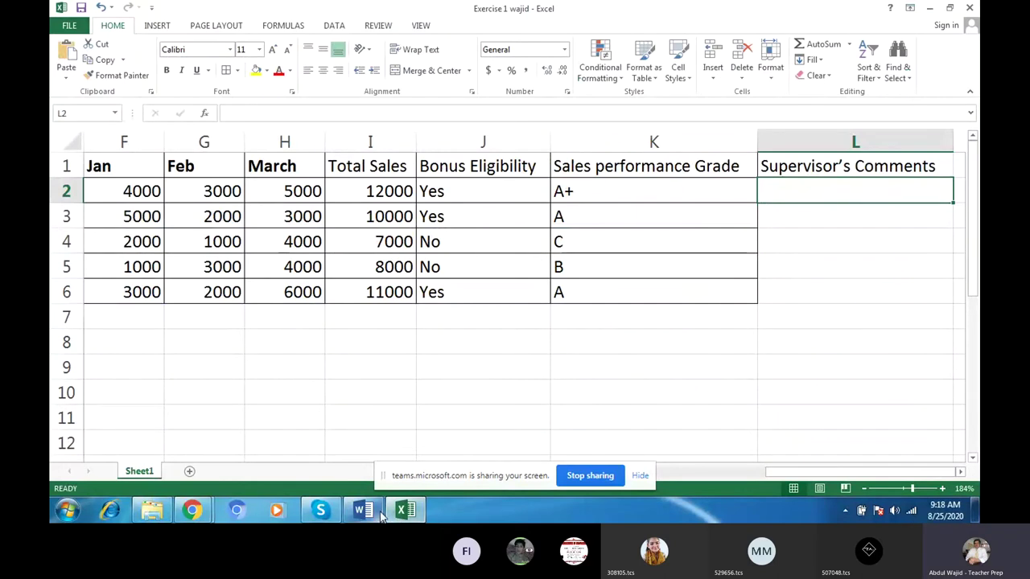
click(201, 513)
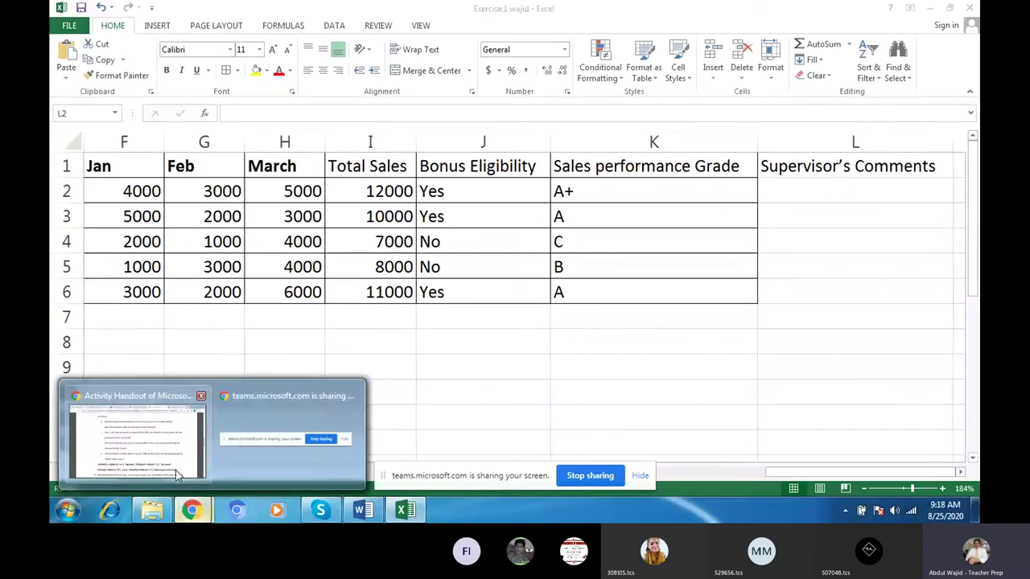
mouse_move(137, 439)
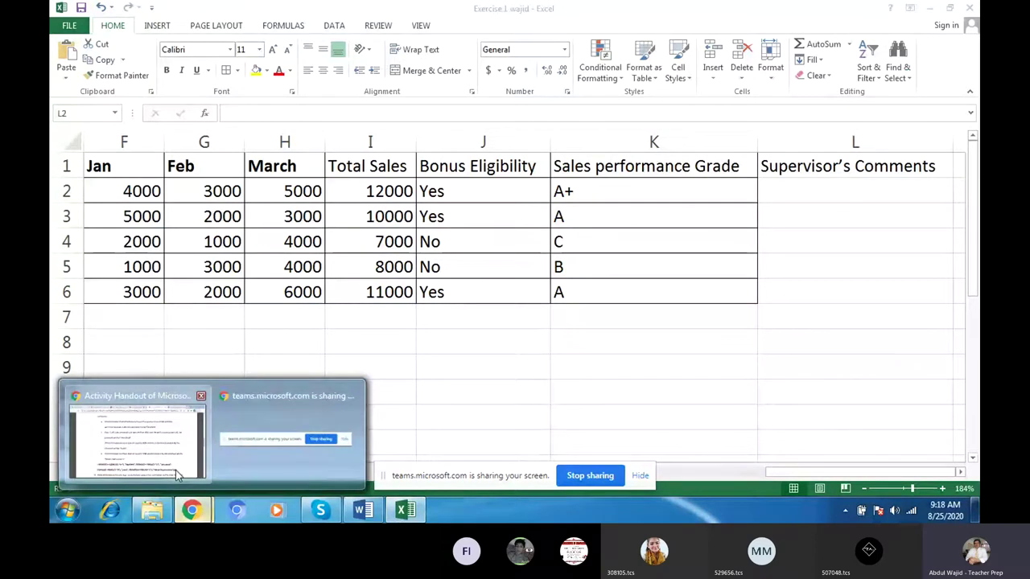
click(177, 475)
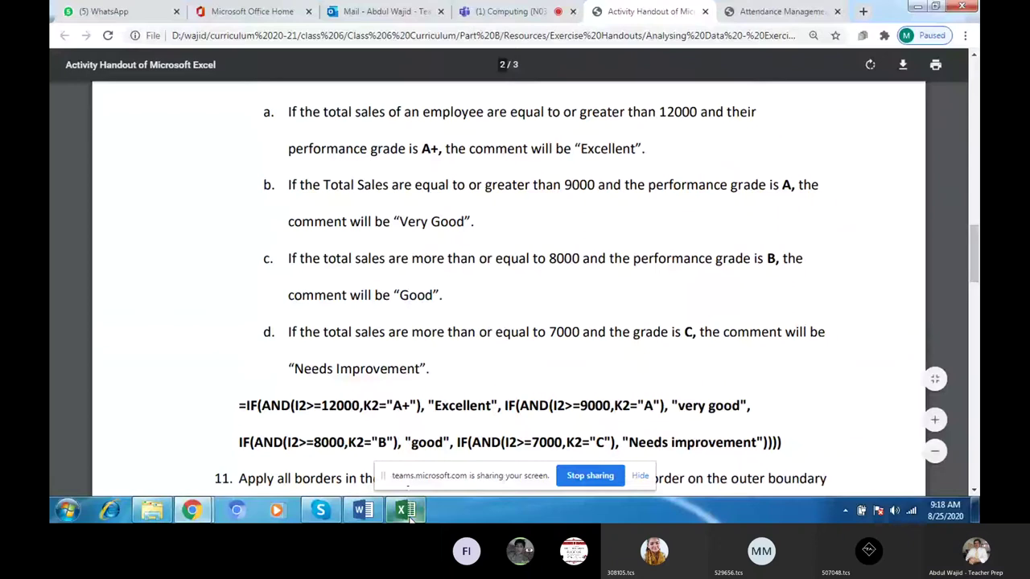
mouse_move(405, 510)
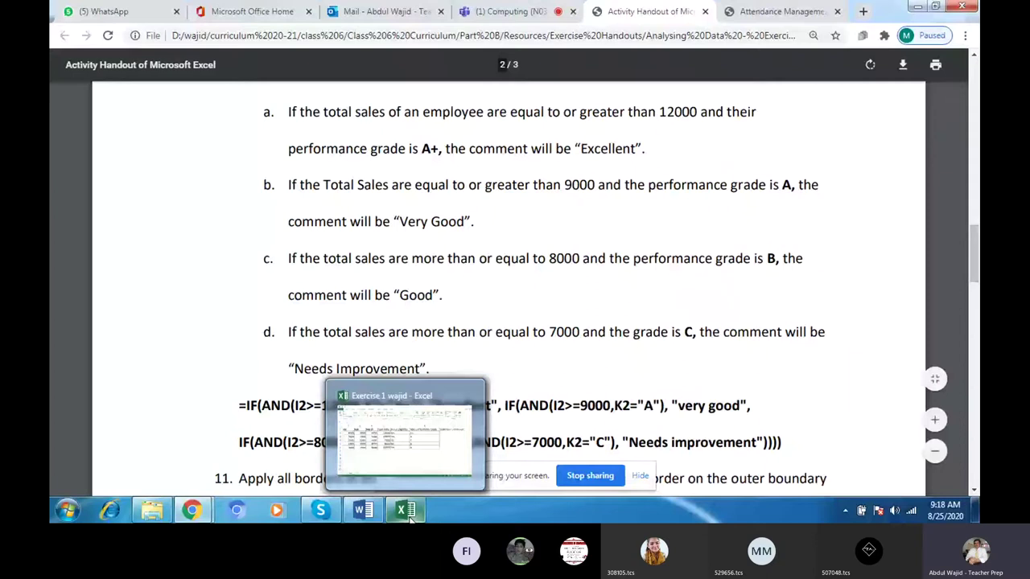
click(406, 510)
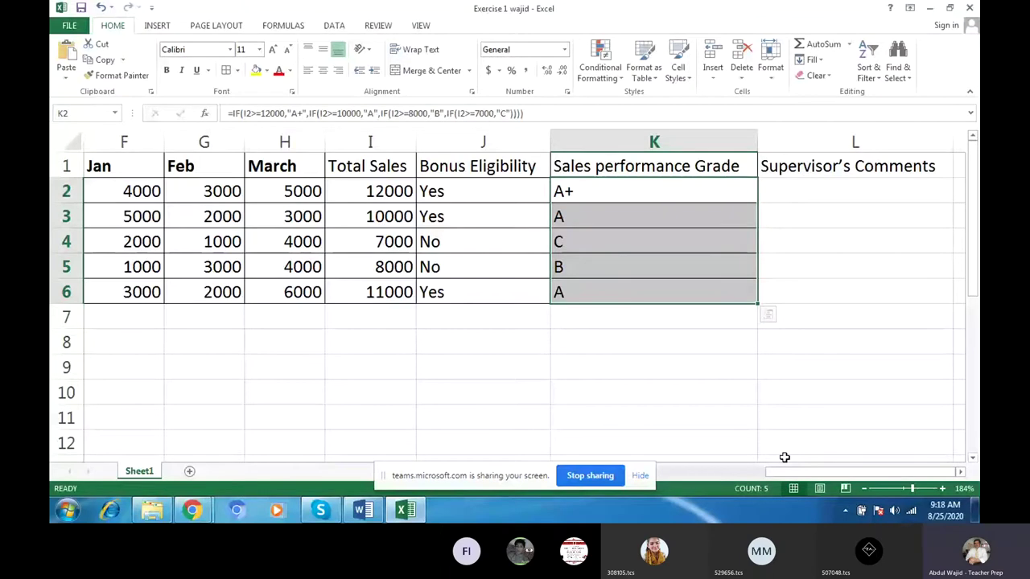
- Begin L2's formula as =IF(AND(I2>=12000, using Total Sales in I2
scroll(643, 189, right, 2)
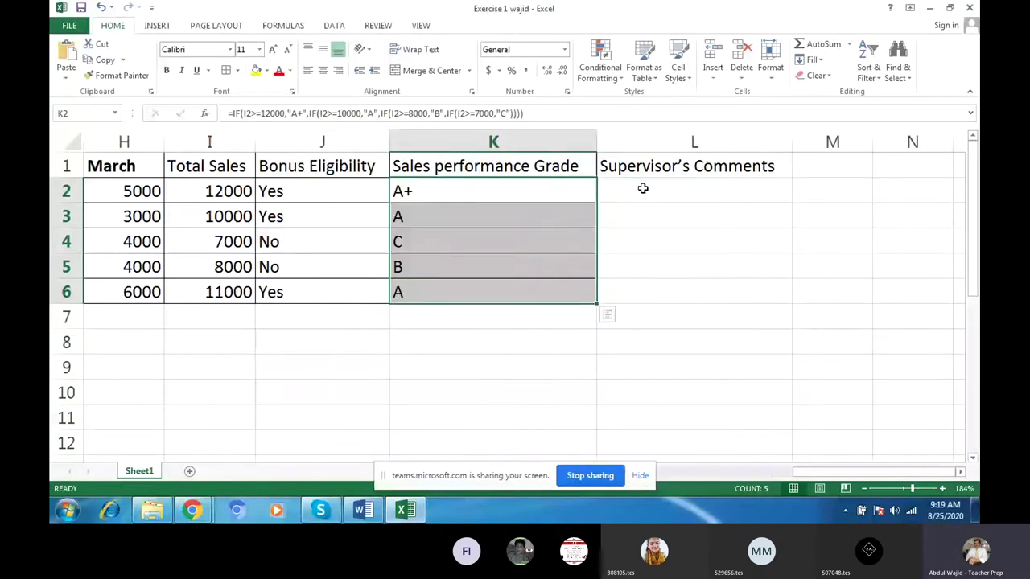
click(642, 188)
text(=if()
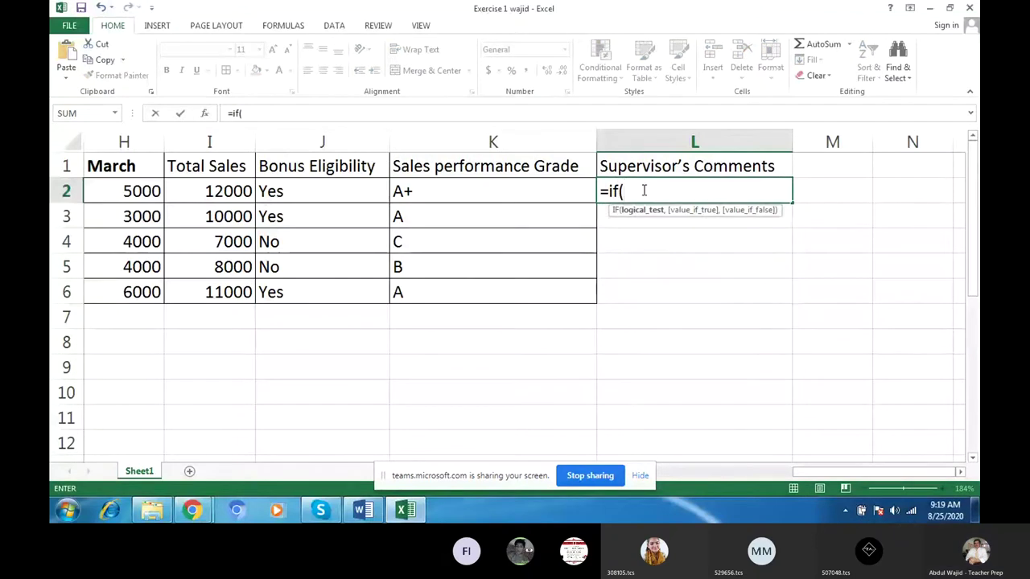
text(AND)
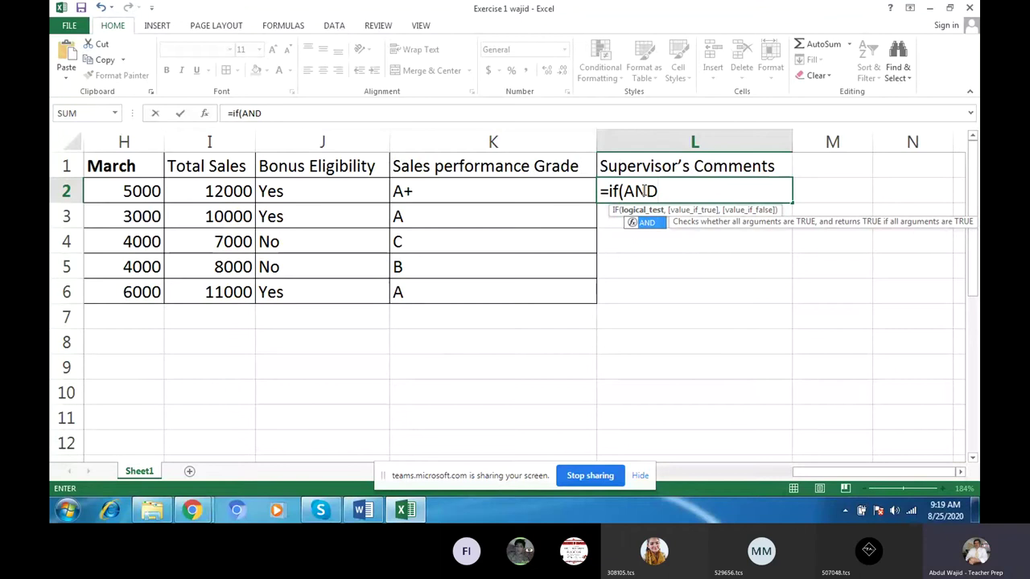
text(()
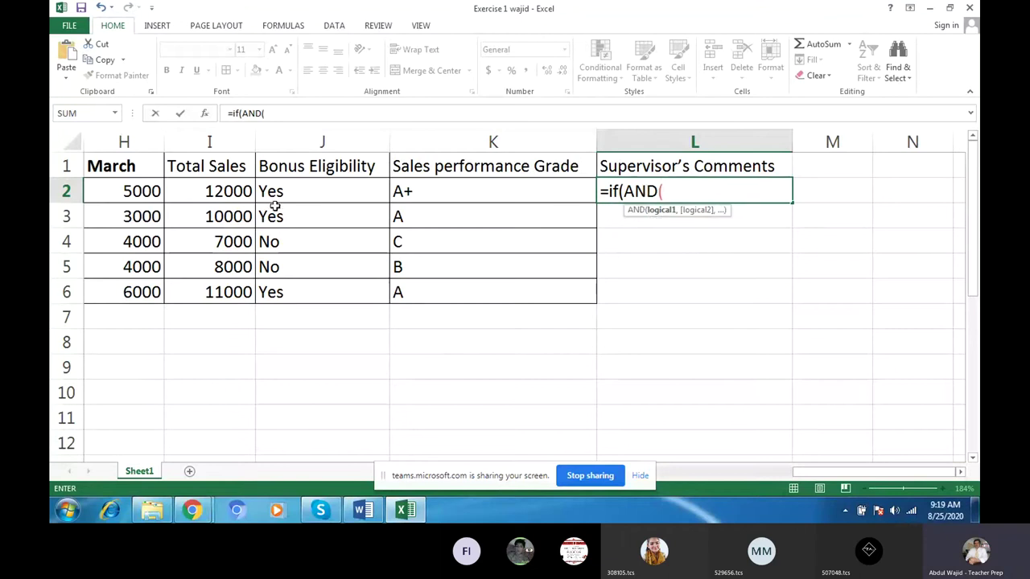
click(241, 193)
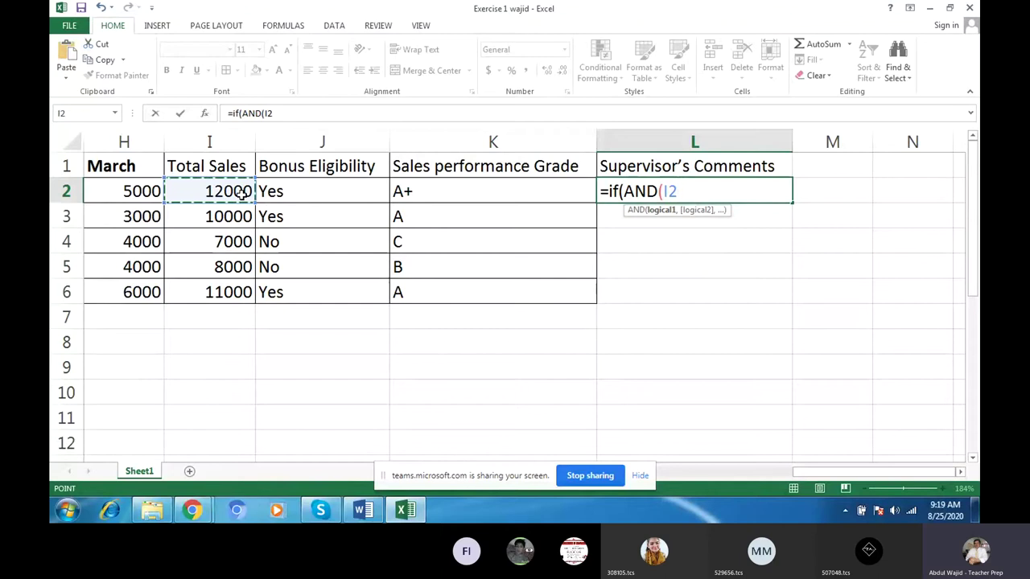
text(>=)
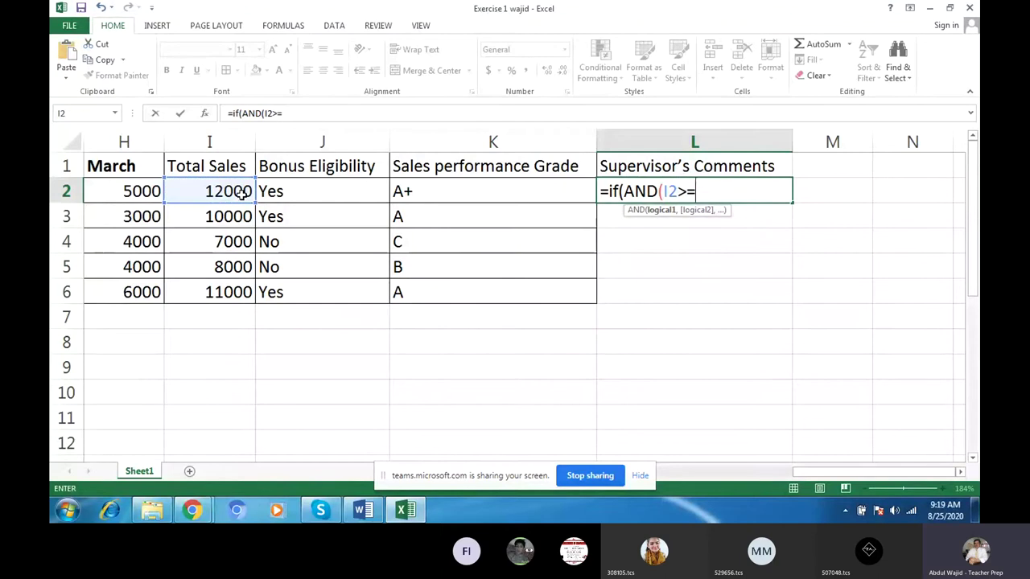
text(12000)
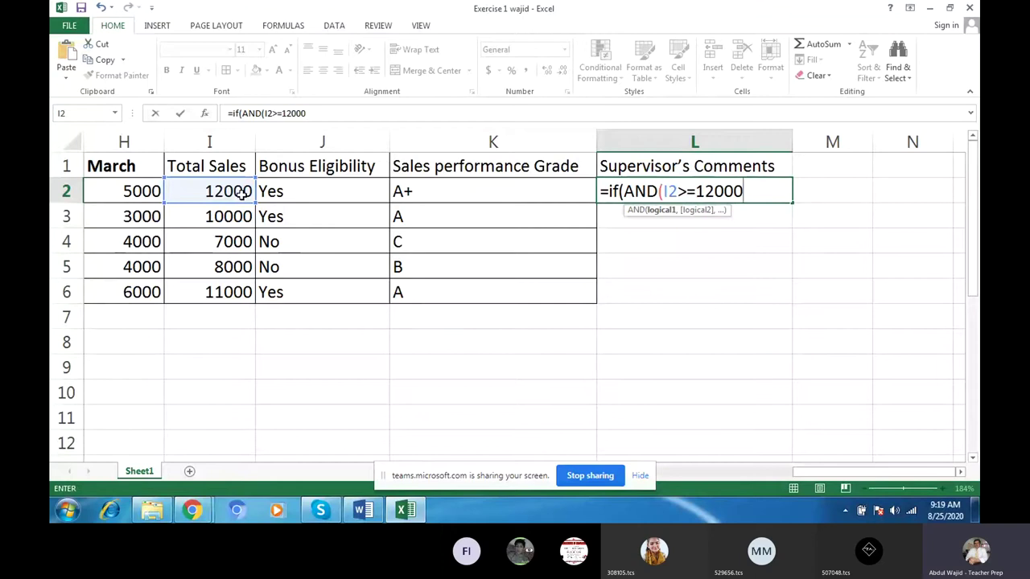
text(,)
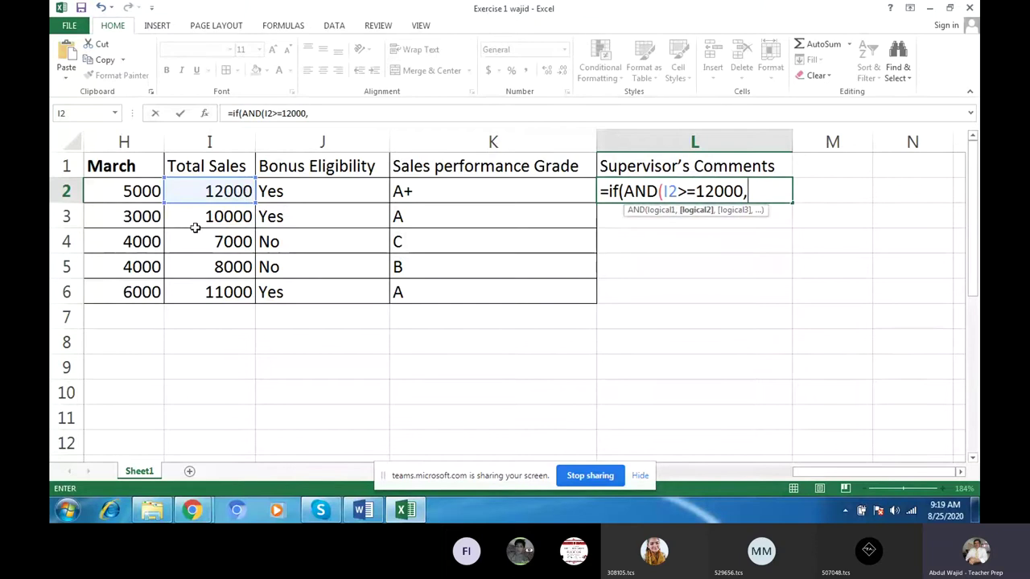
mouse_move(192, 510)
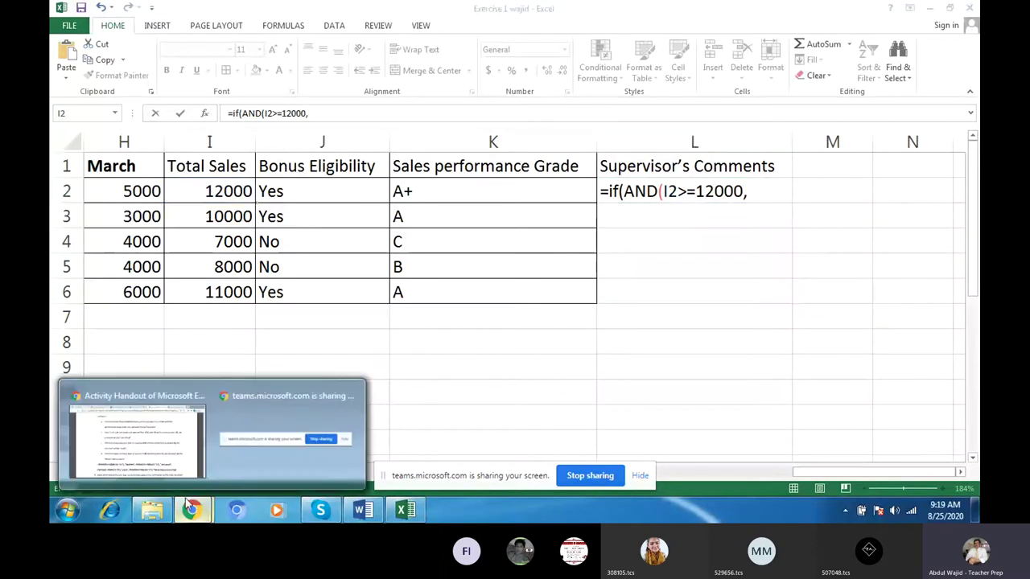
click(171, 461)
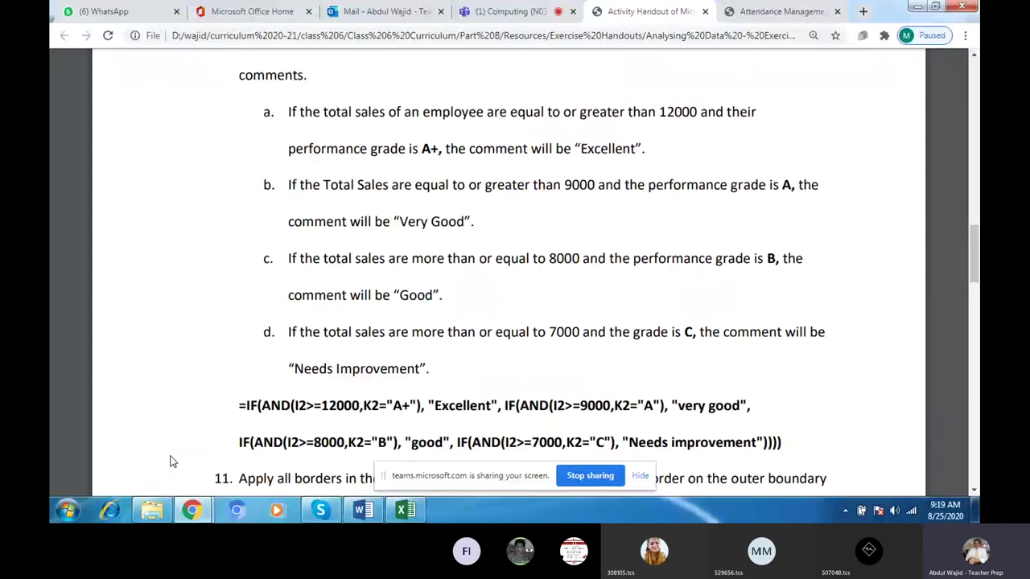
mouse_move(405, 510)
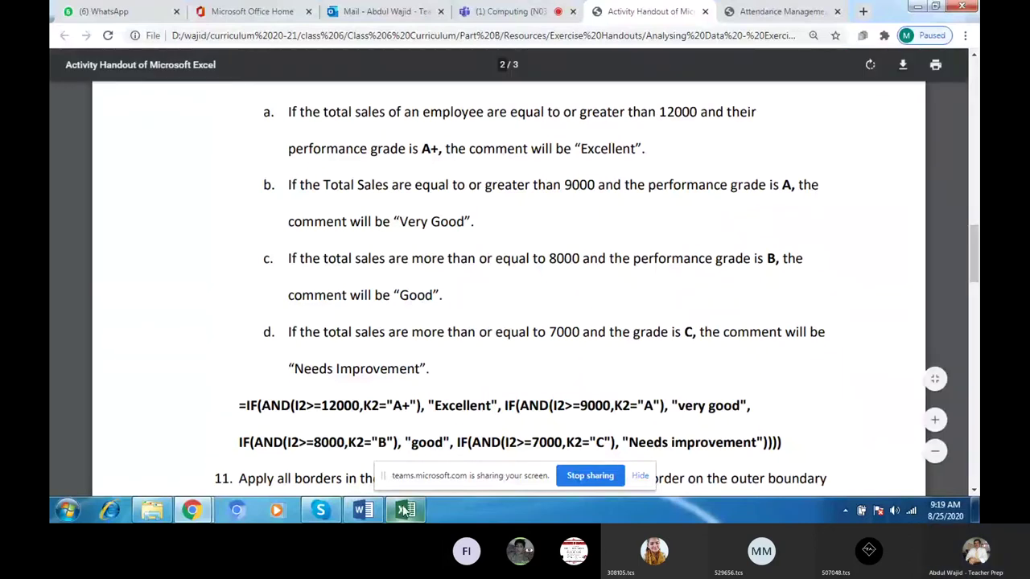
- Add the K2="A+" grade test and the "Excellent" result to L2's formula
click(405, 509)
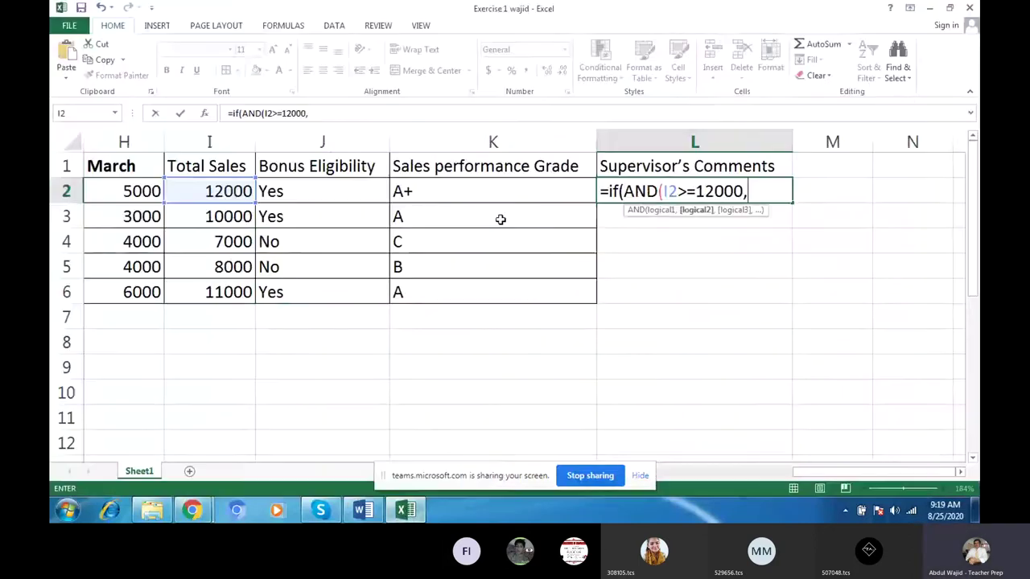
click(488, 192)
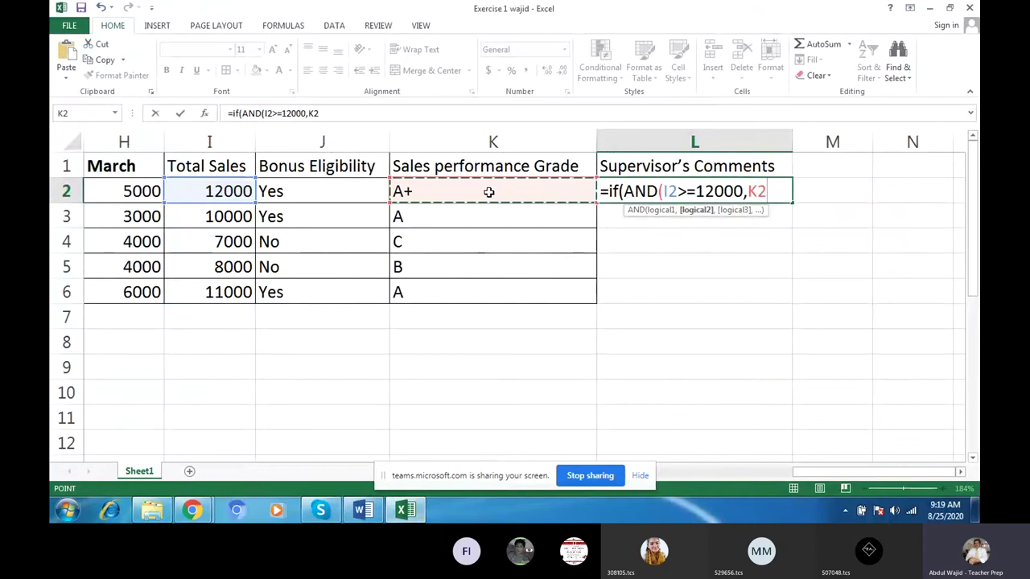
text(=)
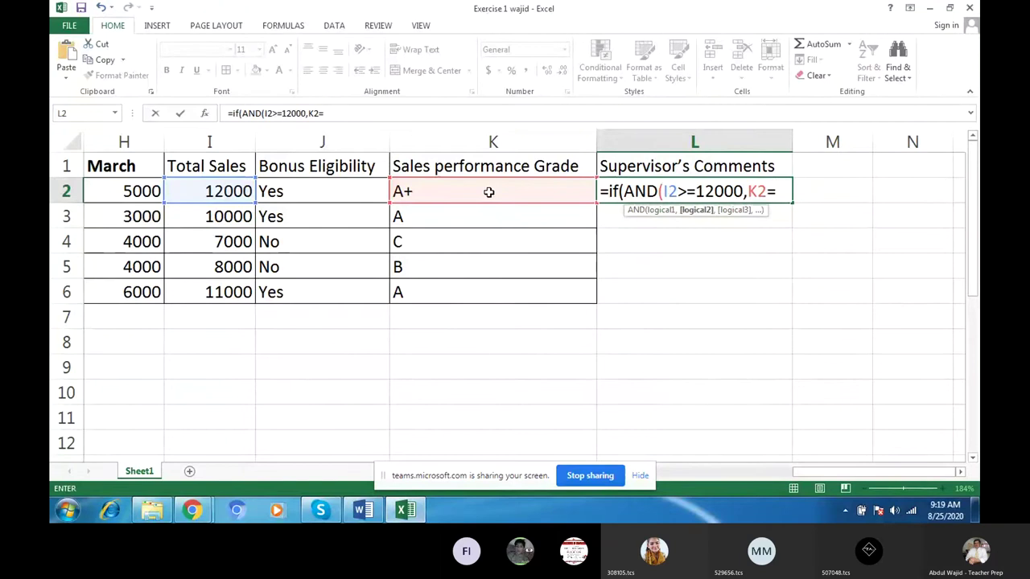
text(")
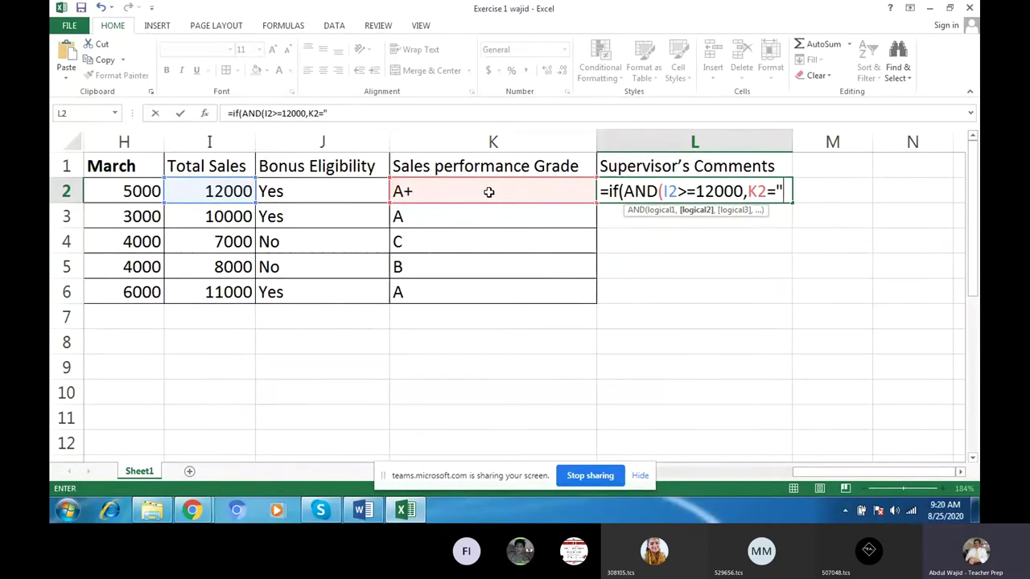
text(a+)
key(BackSpace)
key(BackSpace)
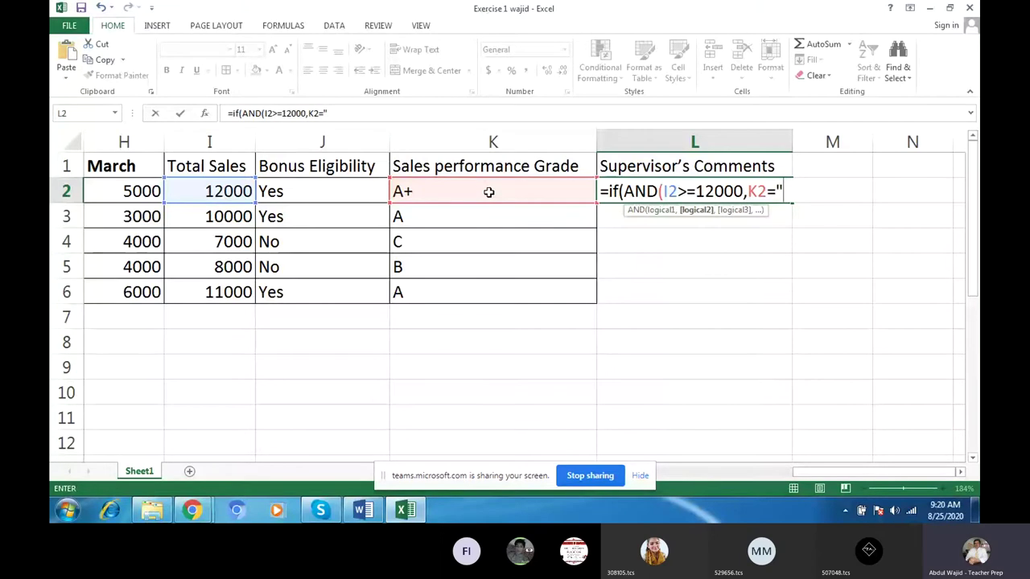
text(A)
text(+")
text(,)
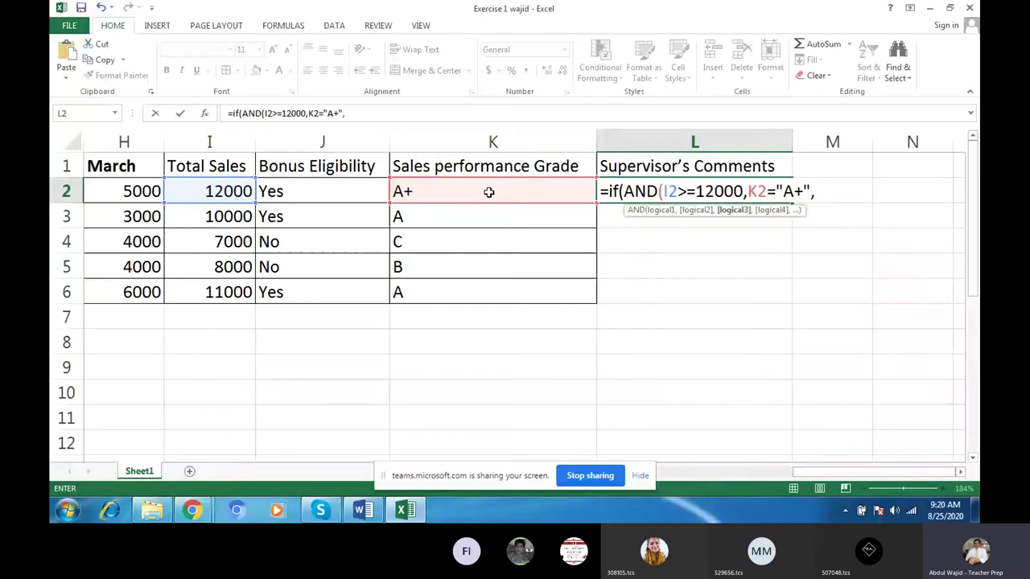
text(")
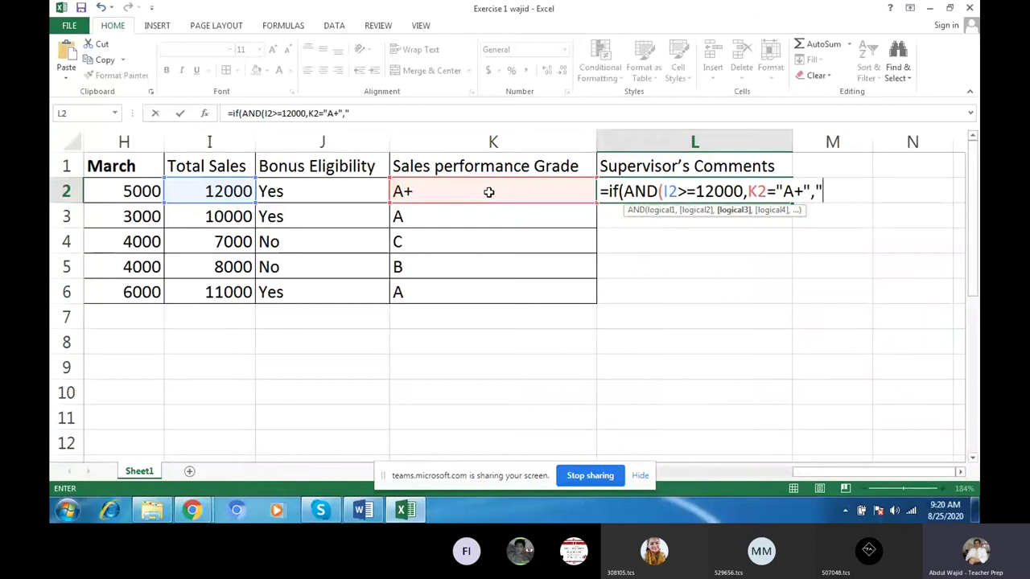
text(Ex)
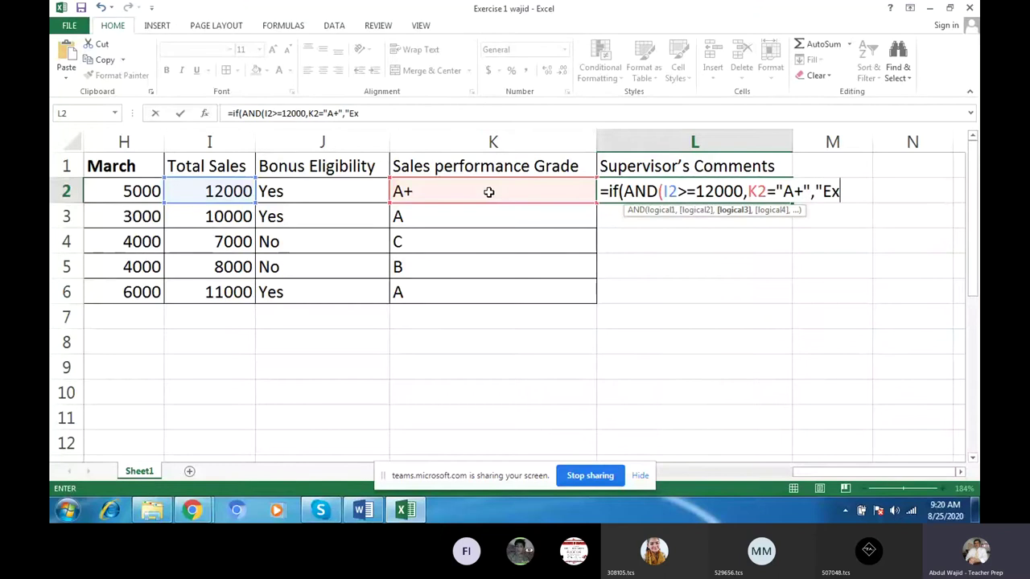
text(cel)
text(lent)
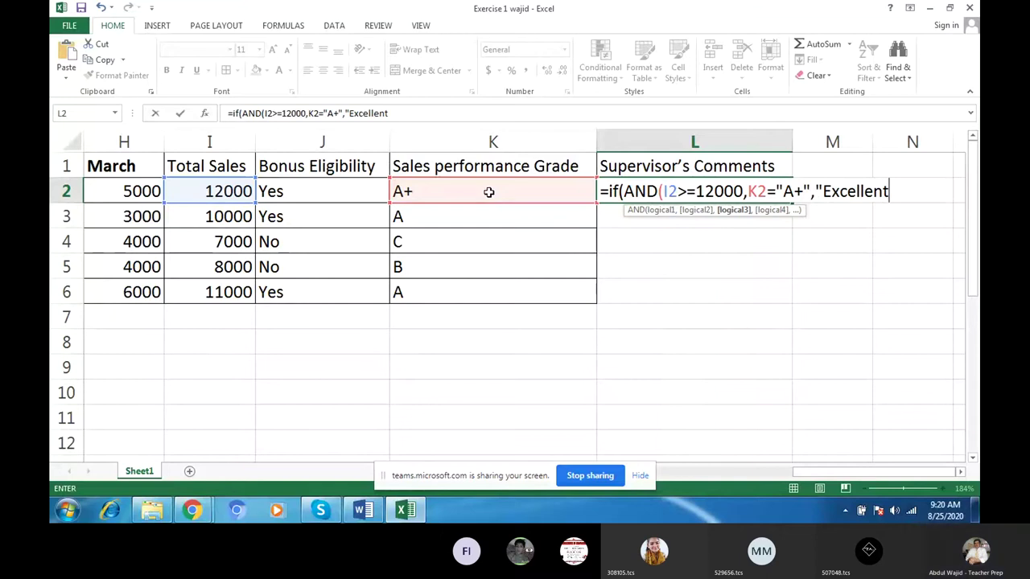
text(")
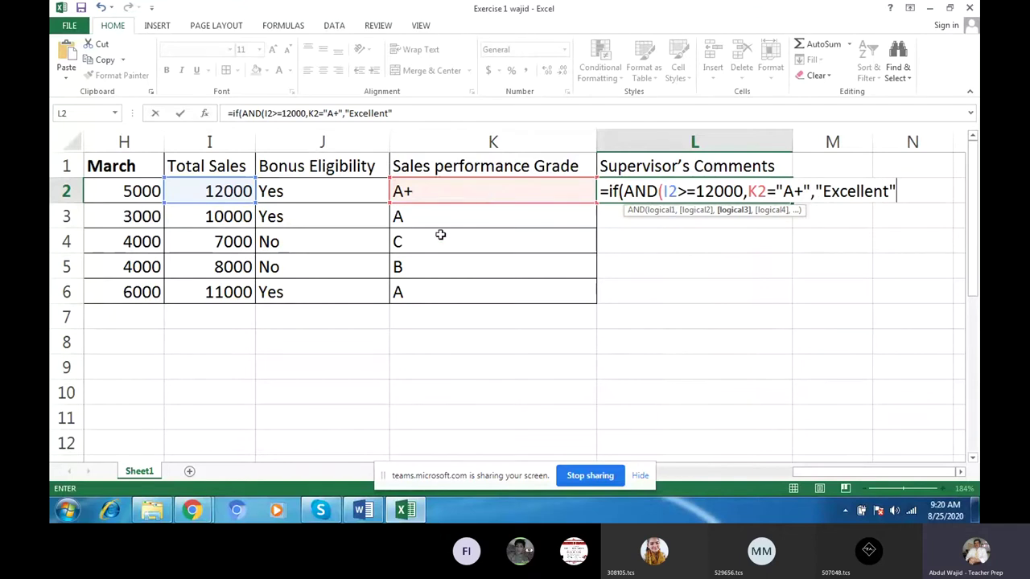
click(192, 513)
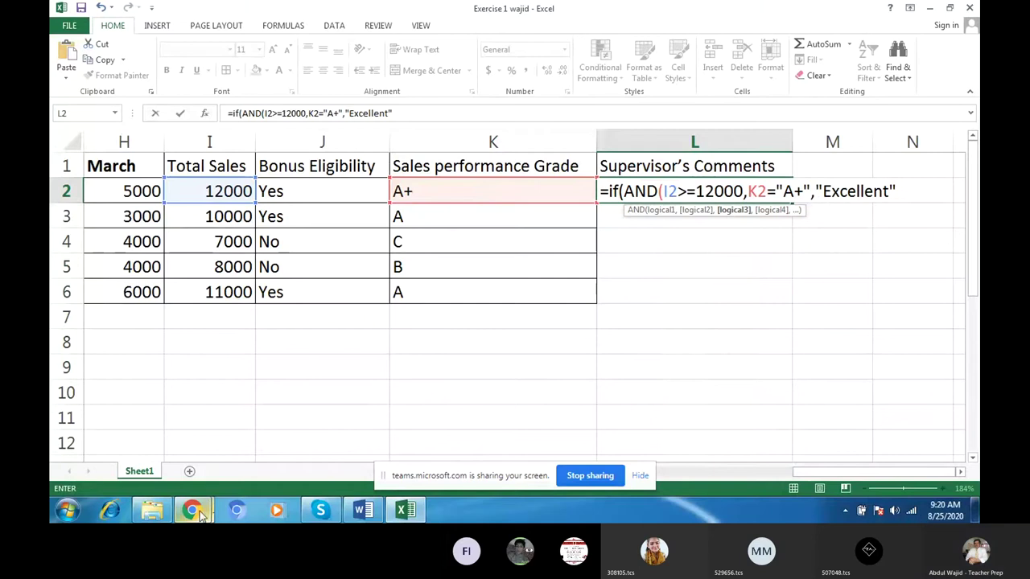
click(184, 481)
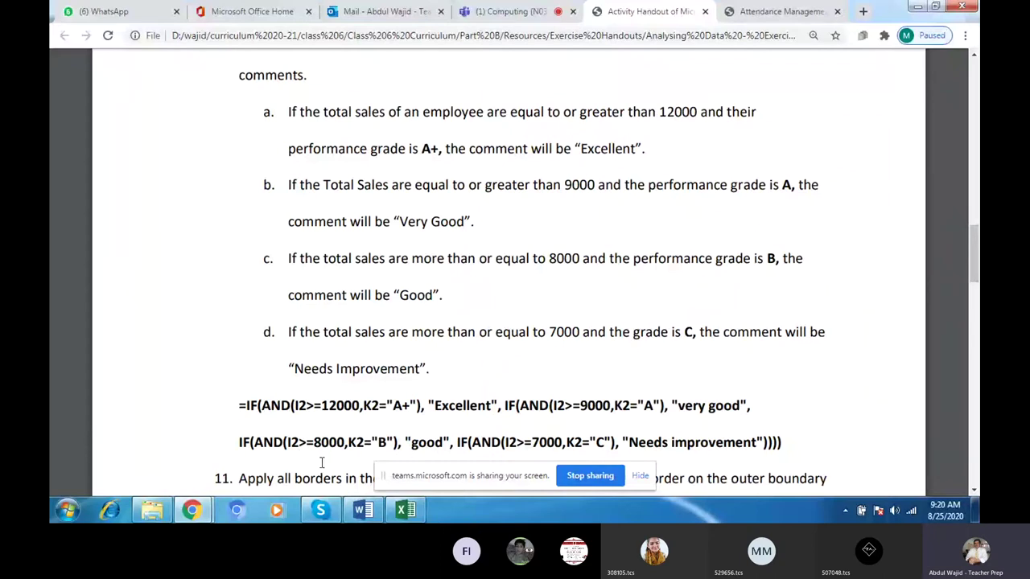
click(405, 512)
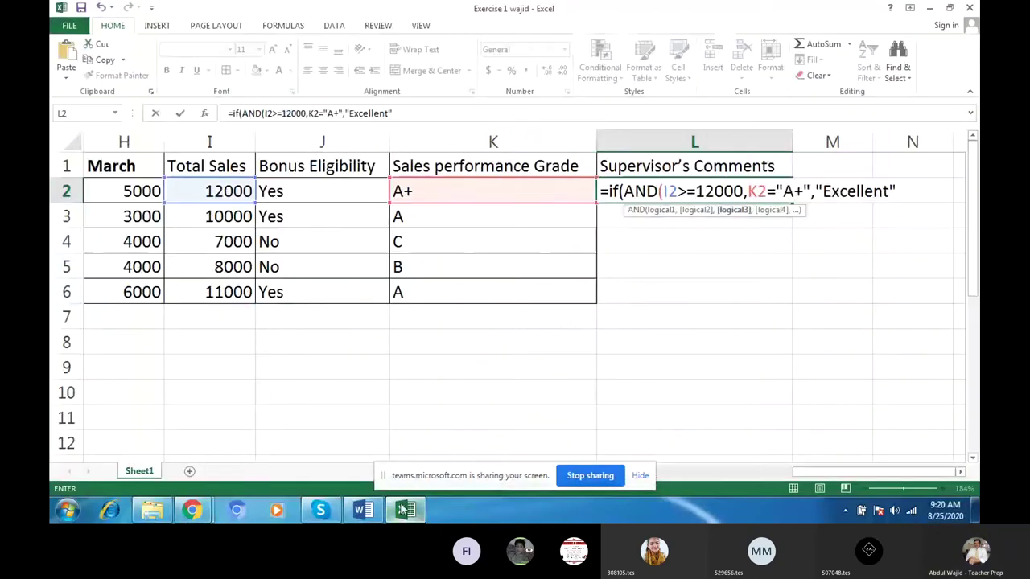
- Fix L2's parentheses to =IF(AND(I2>=12000,K2="A+"),"Excellent") and enter it
click(811, 191)
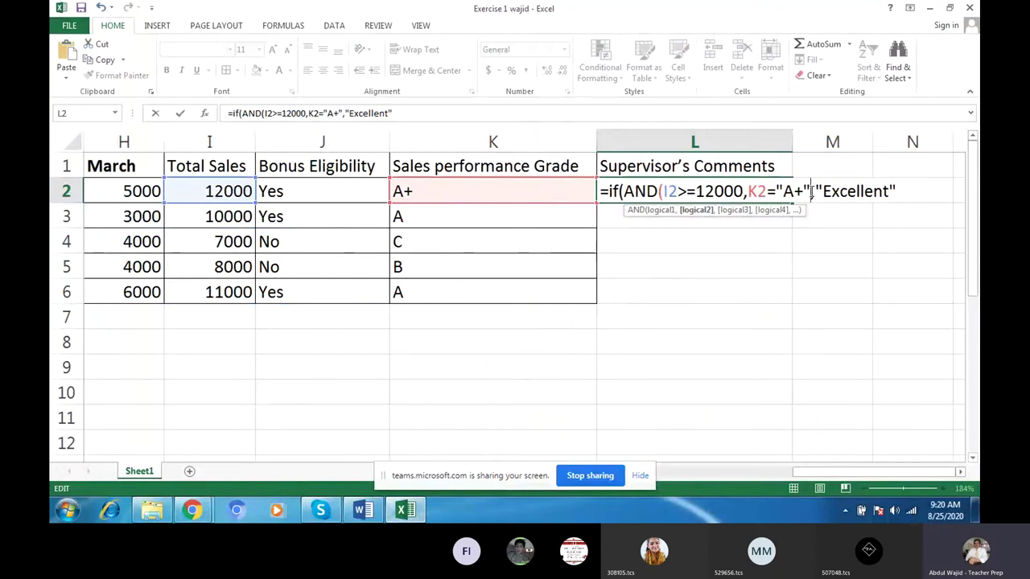
text(),)
key(Right)
key(Right)
key(Right)
key(Right)
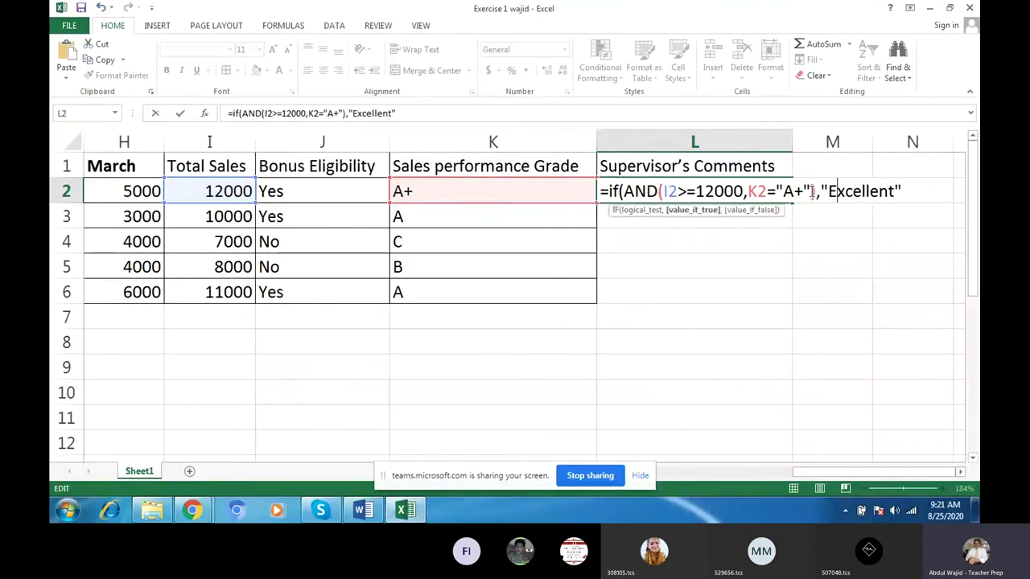
key(Right)
key(Right)
key(Right)
key(Right)
key(Right)
key(Right)
key(Right)
key(Right)
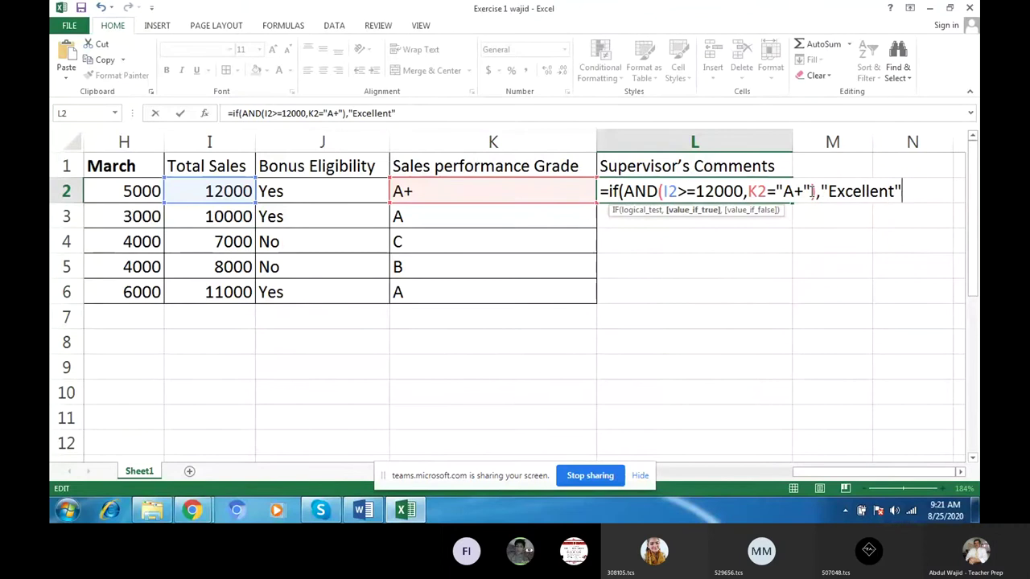
text(,)
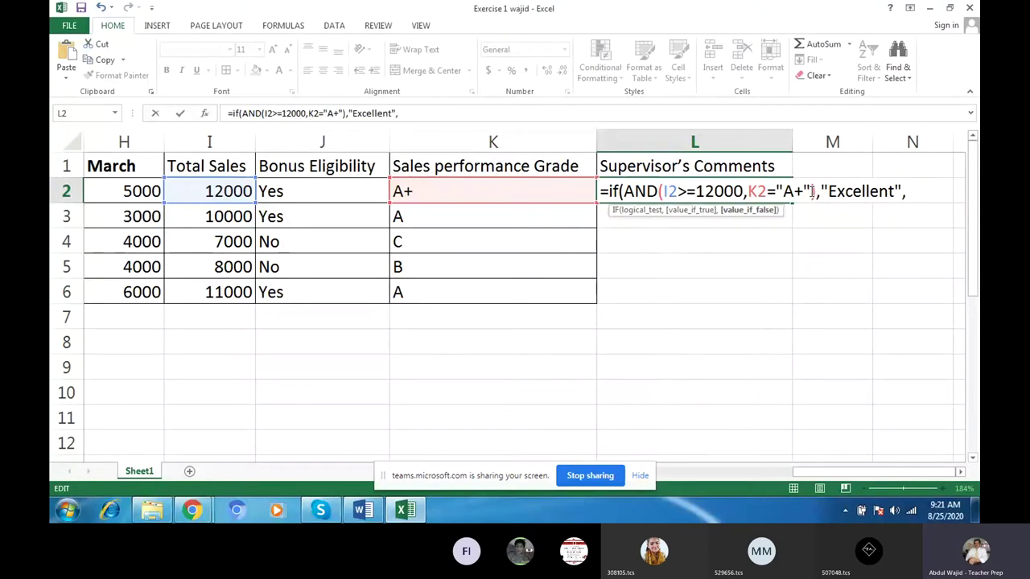
key(BackSpace)
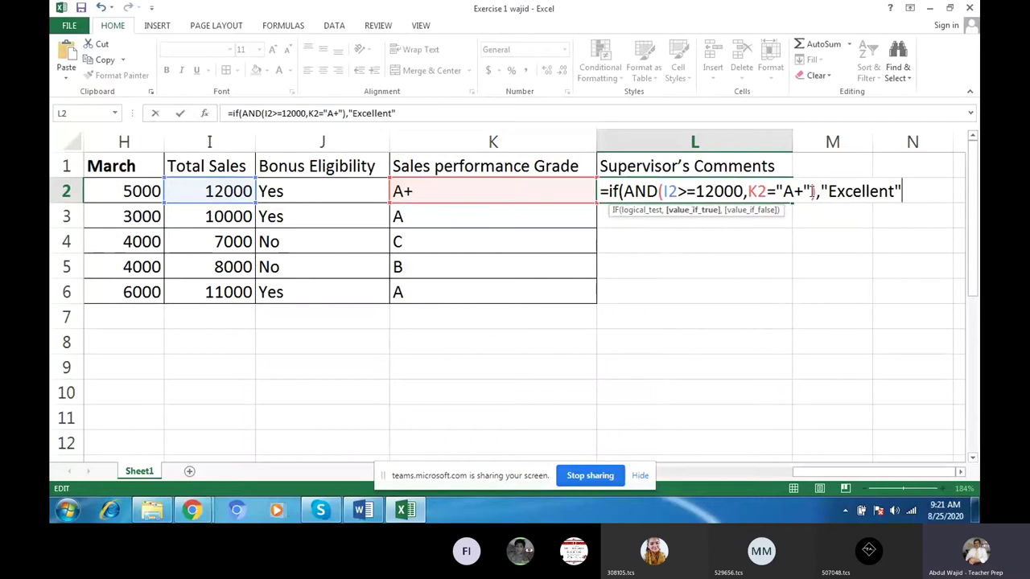
text())
key(Return)
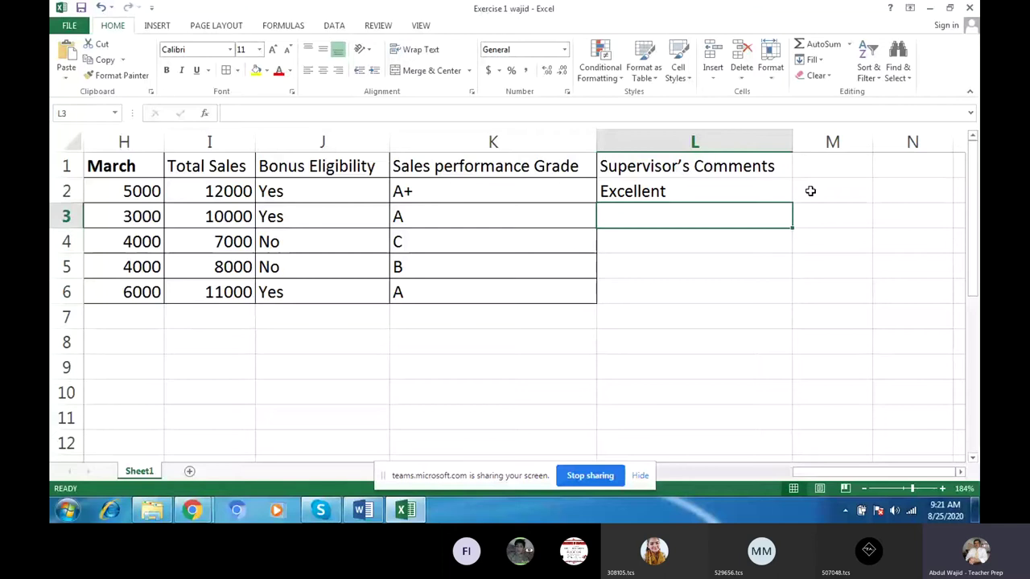
- Trial-fill L2 down to L6, clear the FALSE results in L3:L6, and reopen L2
click(689, 191)
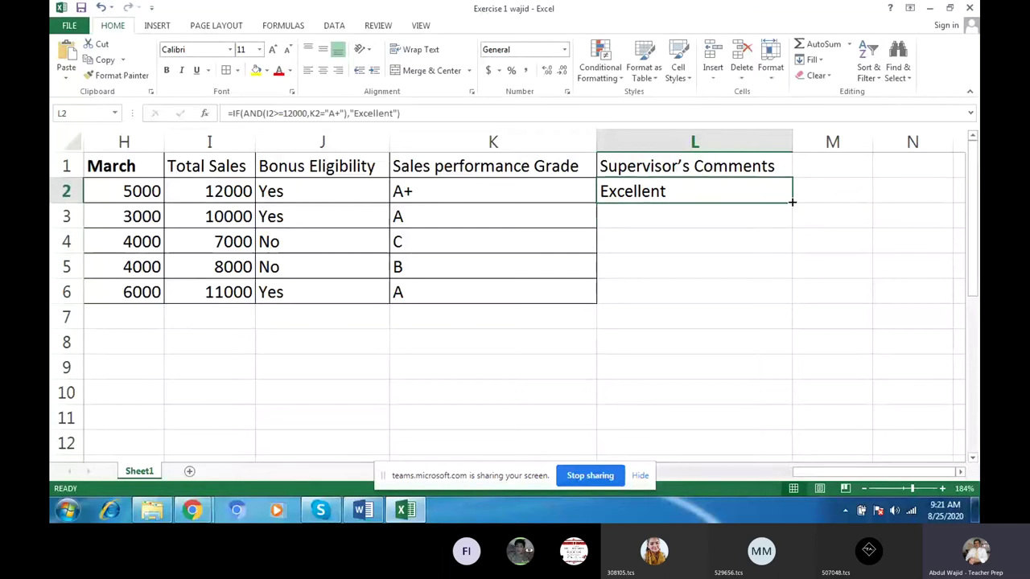
drag(793, 203, 791, 306)
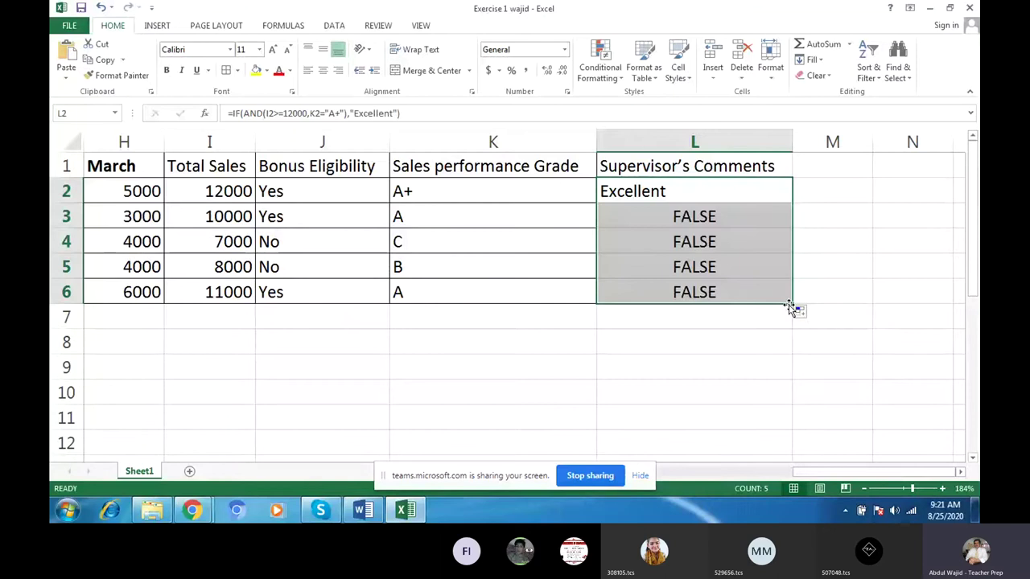
click(692, 197)
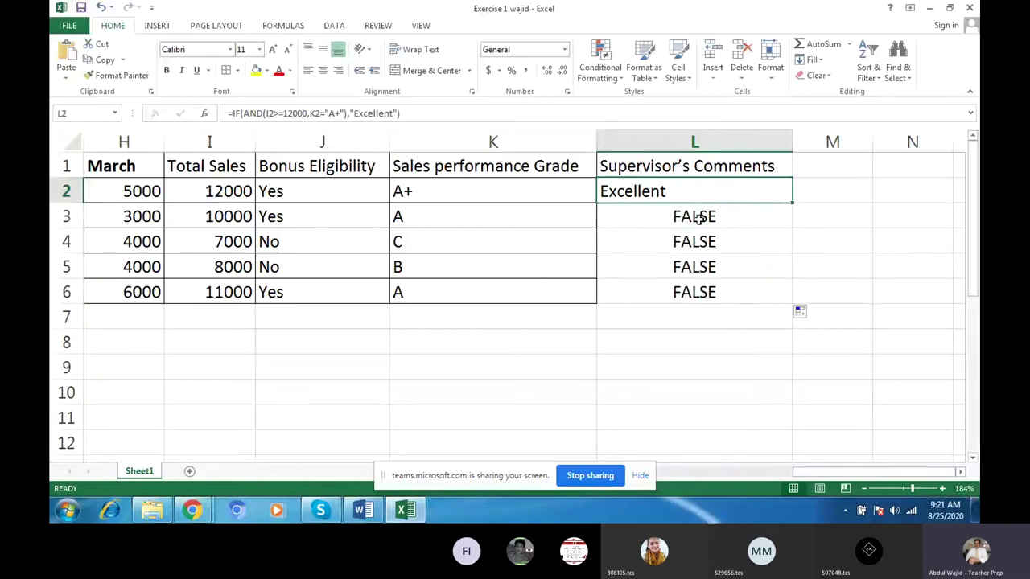
drag(697, 219, 695, 292)
key(Delete)
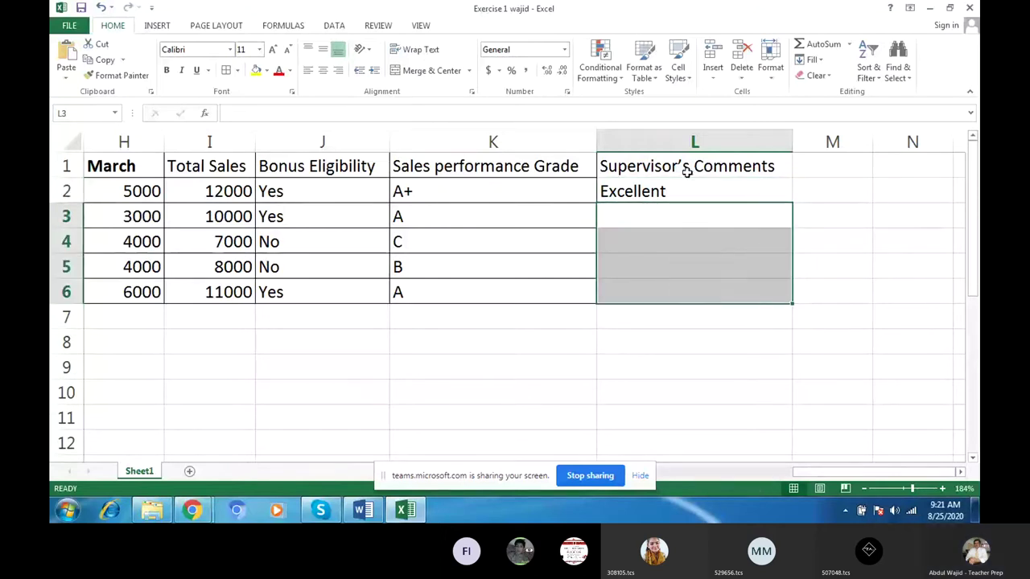
click(681, 191)
double_click(682, 192)
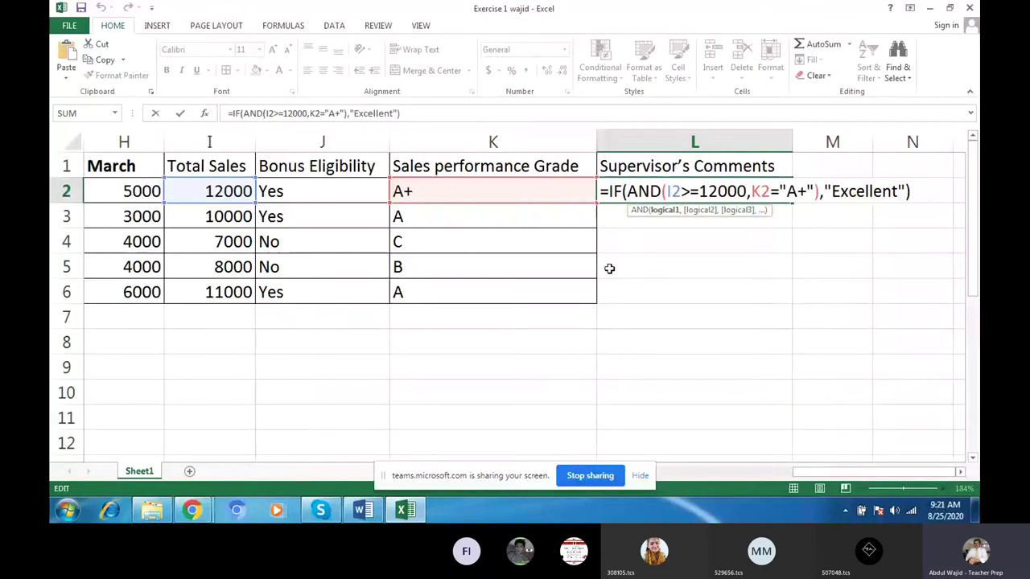
click(196, 515)
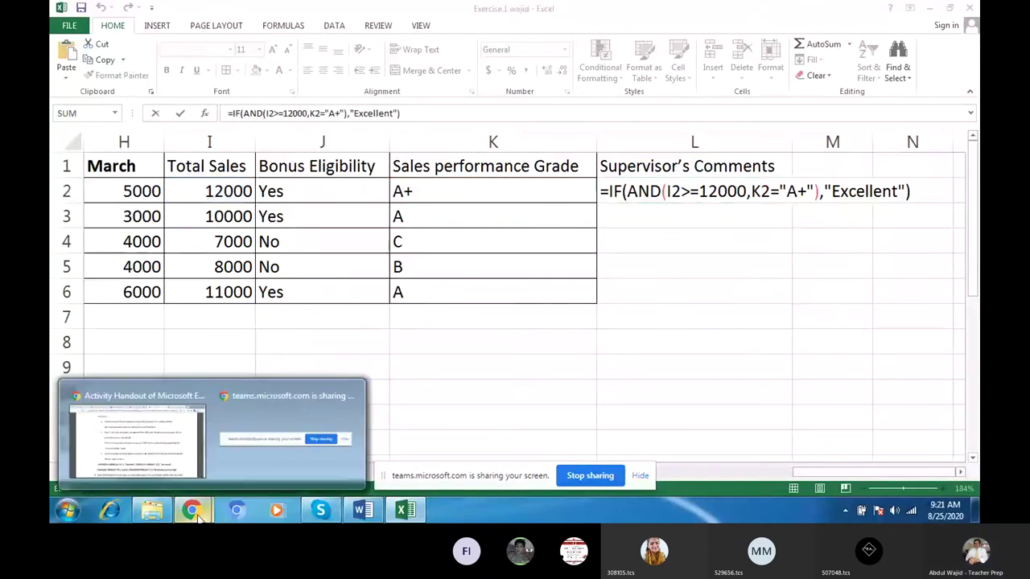
click(178, 469)
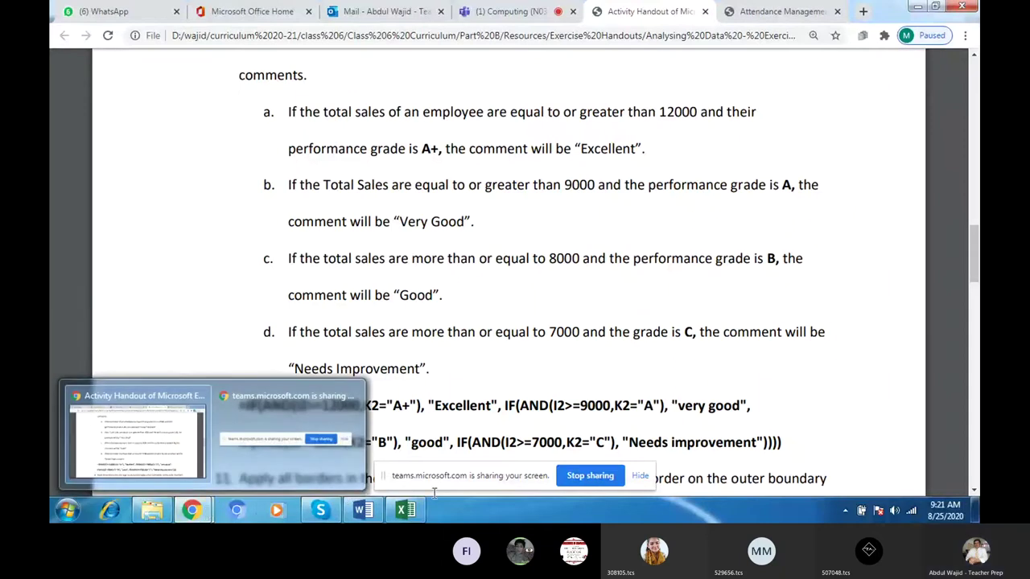
click(406, 510)
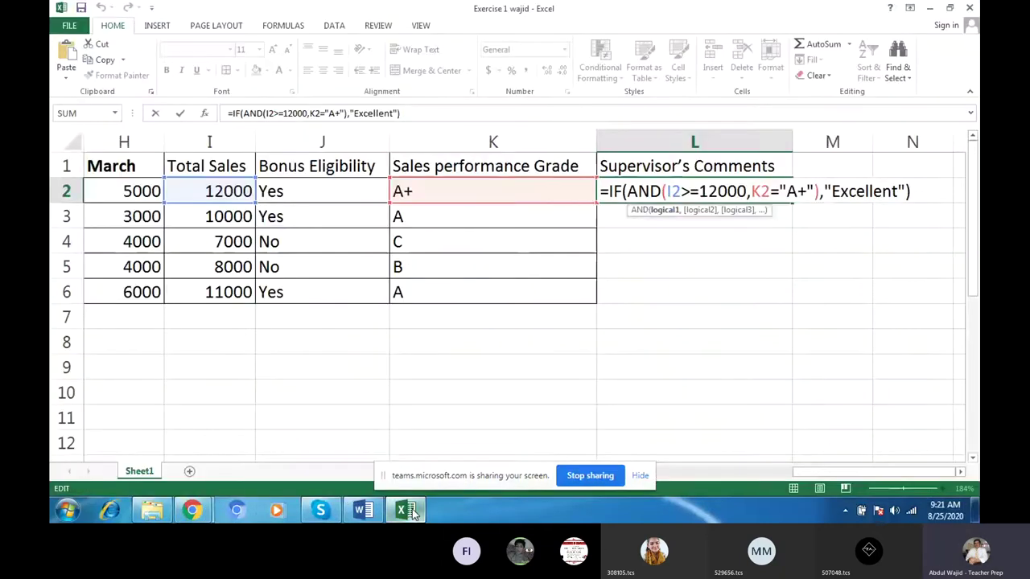
- Nest IF(AND(I2>=10000,K2="A"),"Very Good") into L2, enter it, and fill it into L3
click(908, 190)
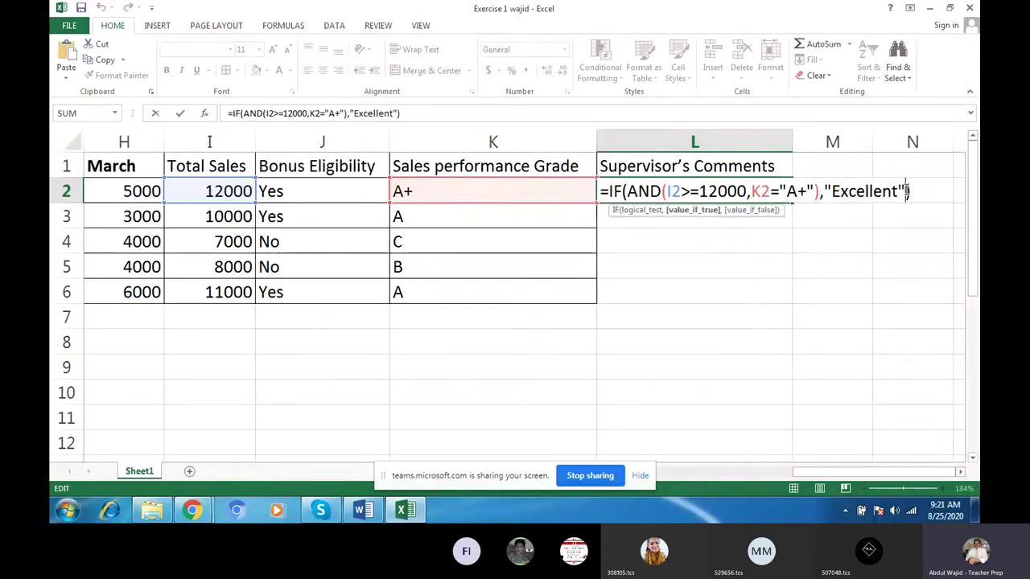
text(,)
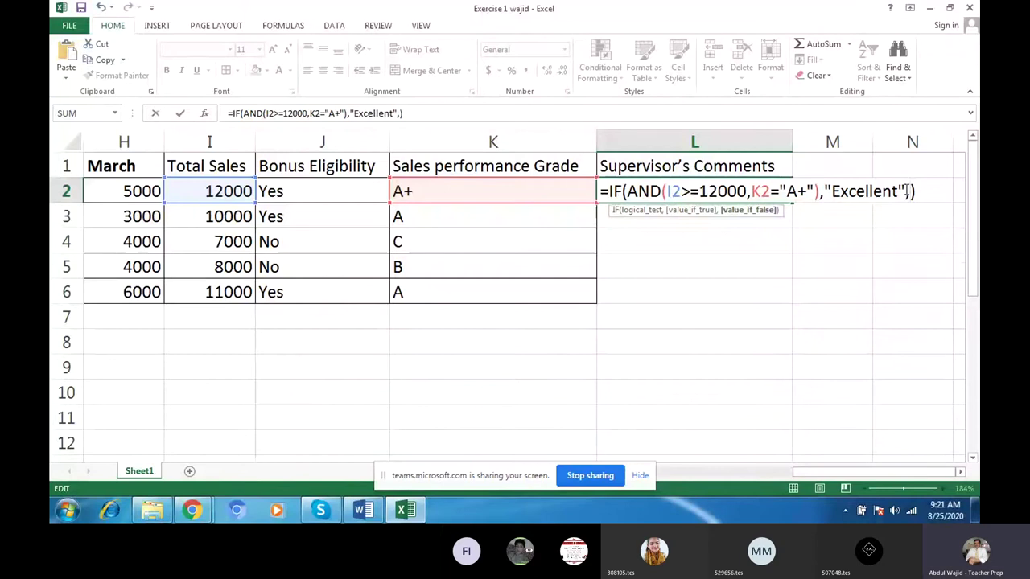
text(if)
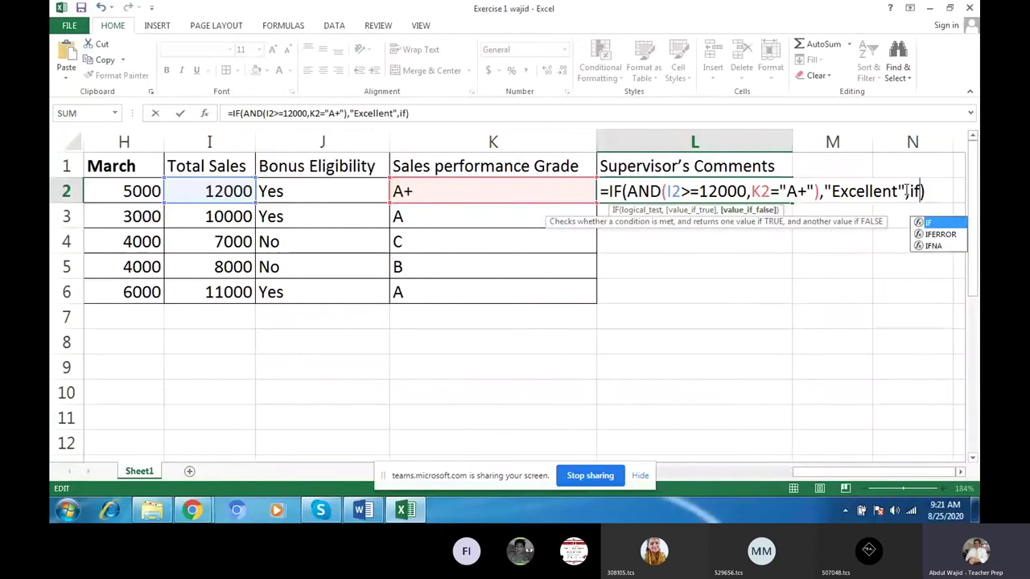
text(()
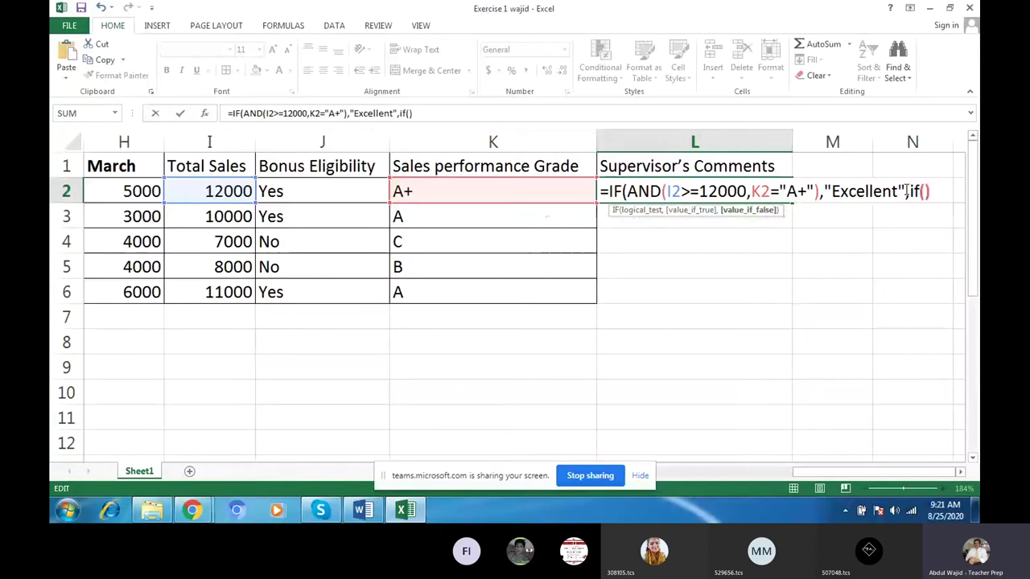
text(and)
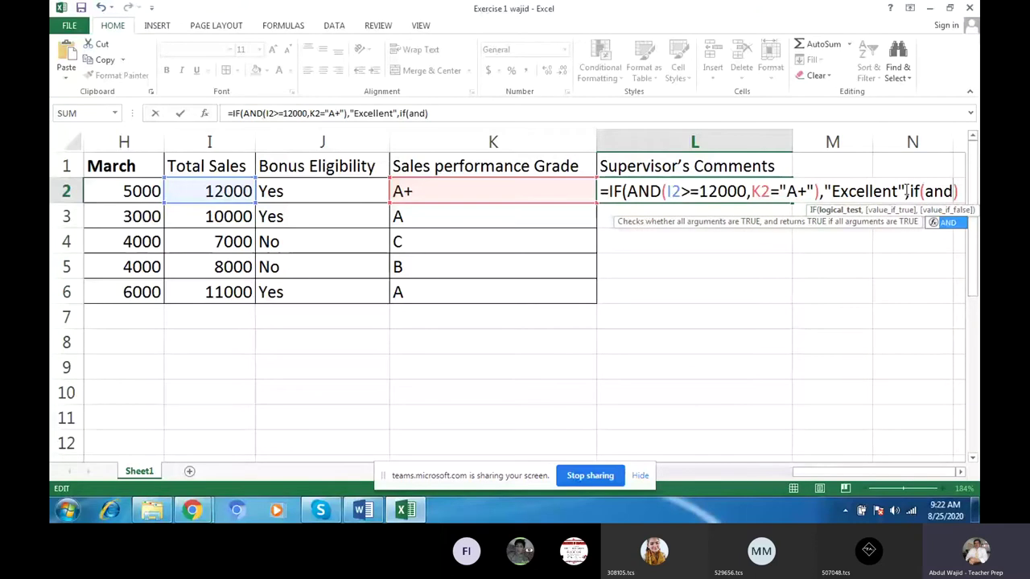
text(()
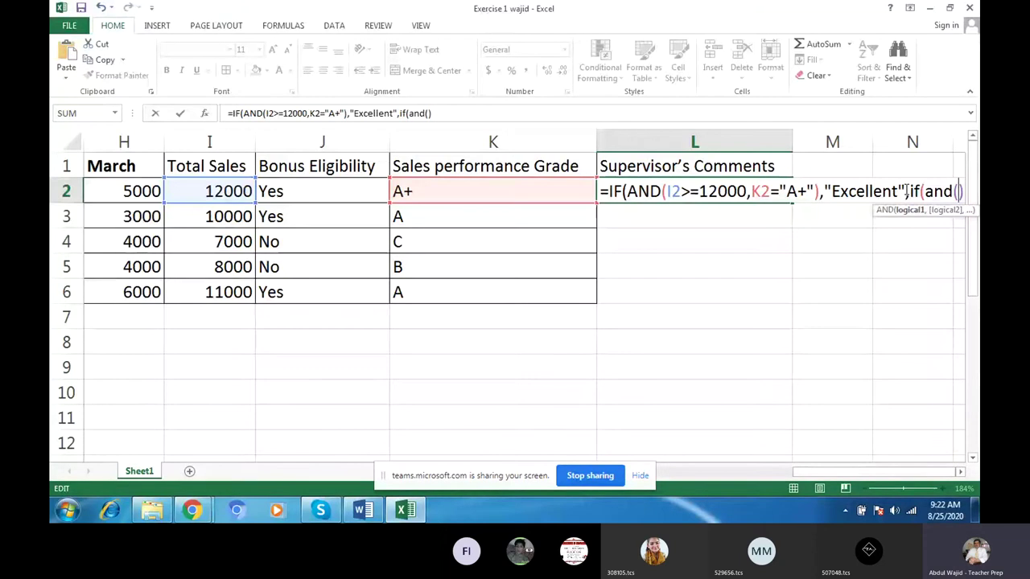
text(i)
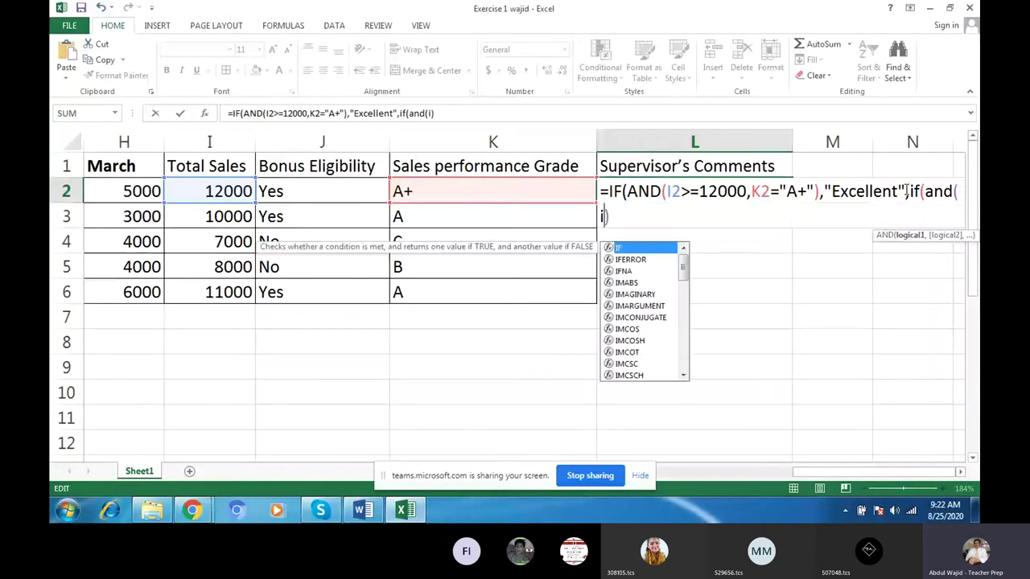
text(2)
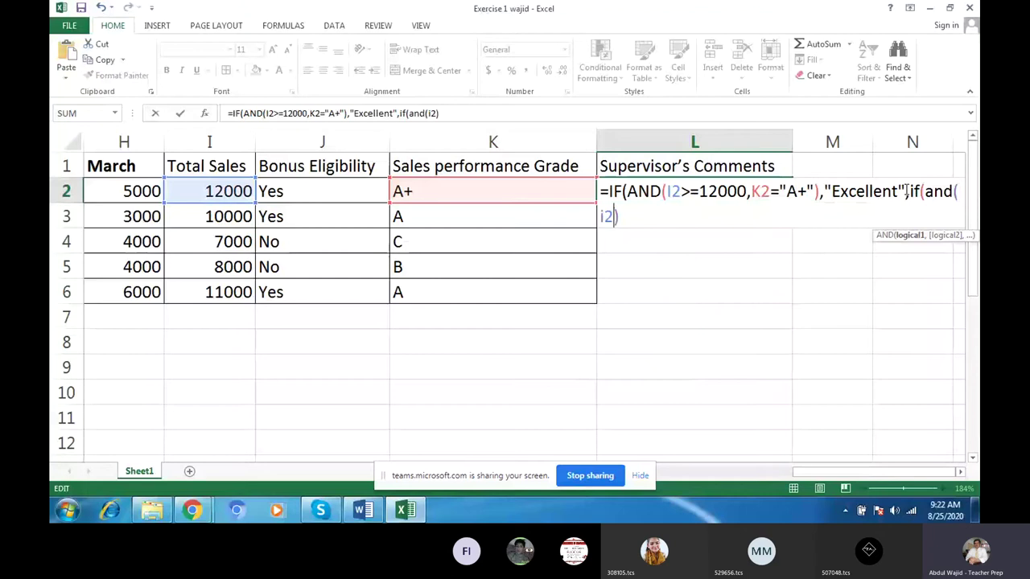
text(>=)
text(100)
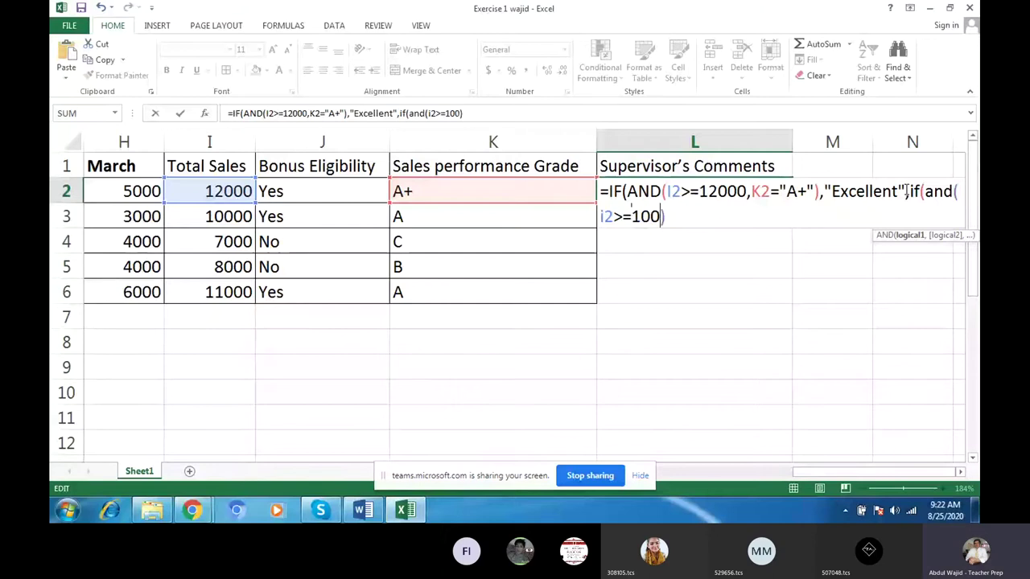
text(00)
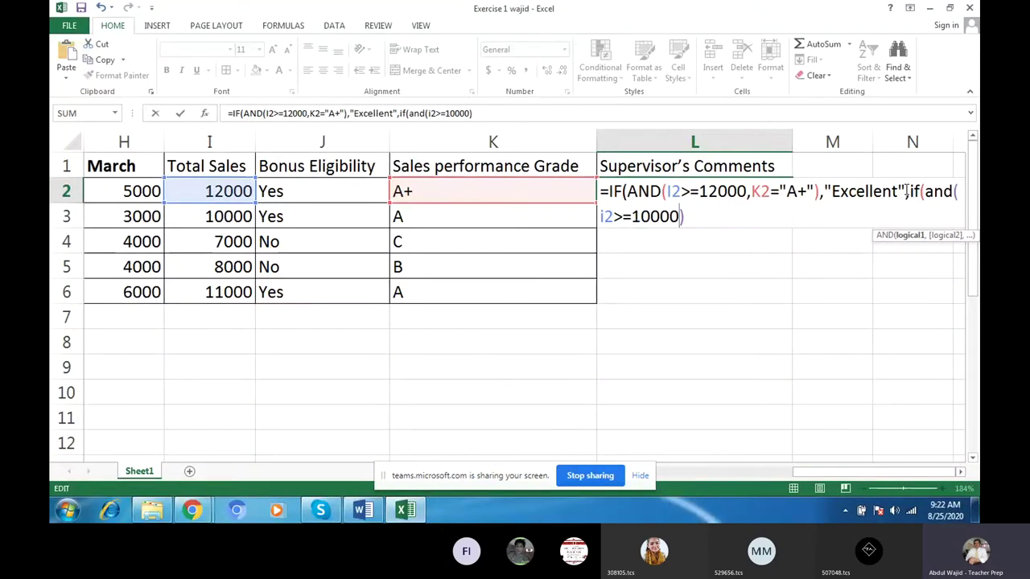
text(,k)
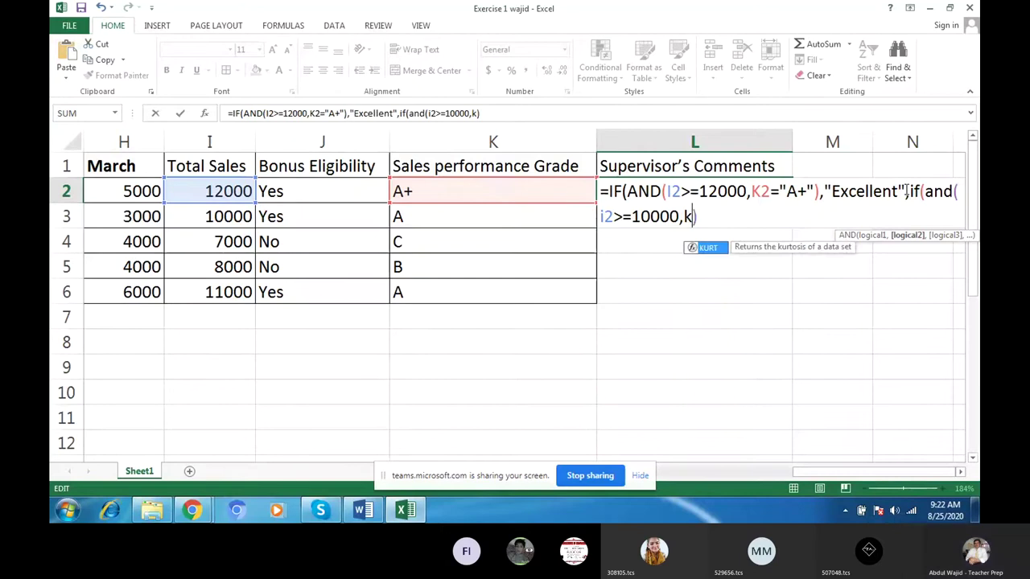
text(2)
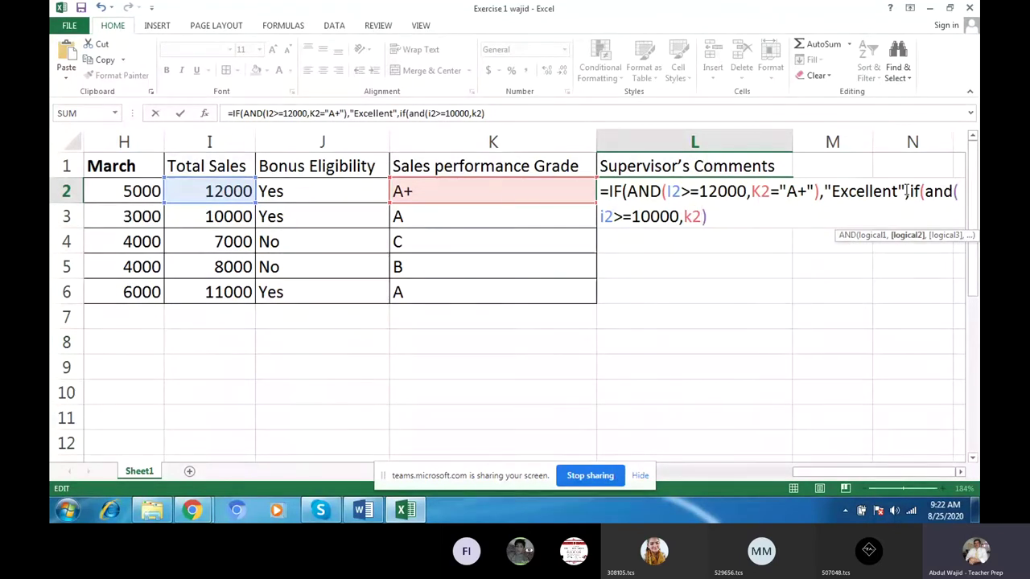
text(=)
text("A")
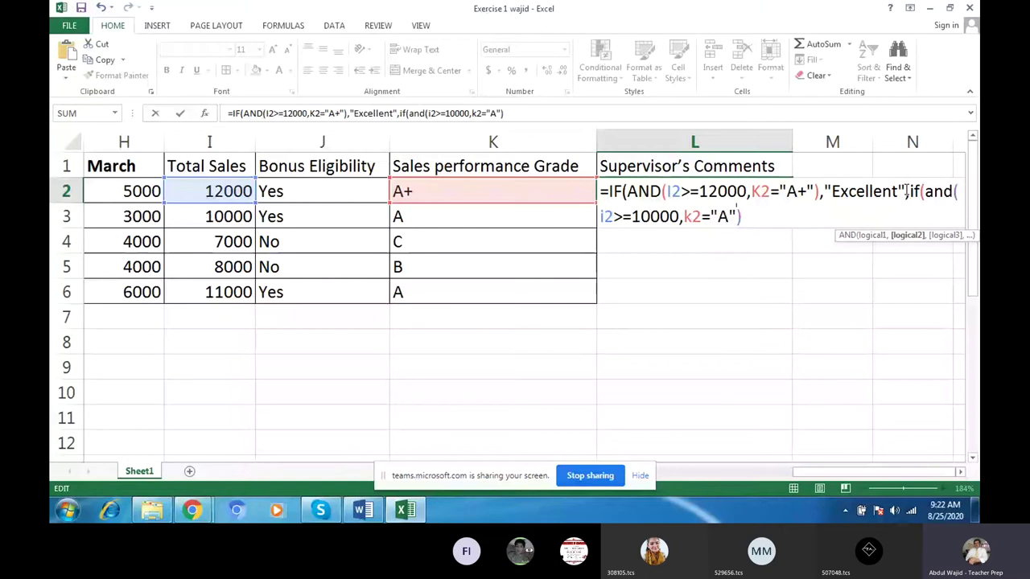
text())
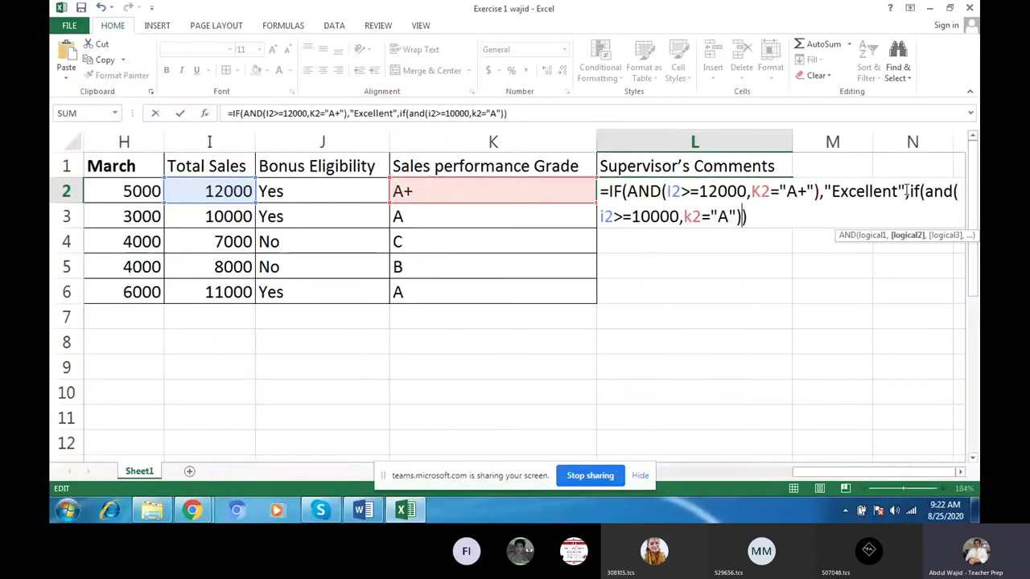
key(Left)
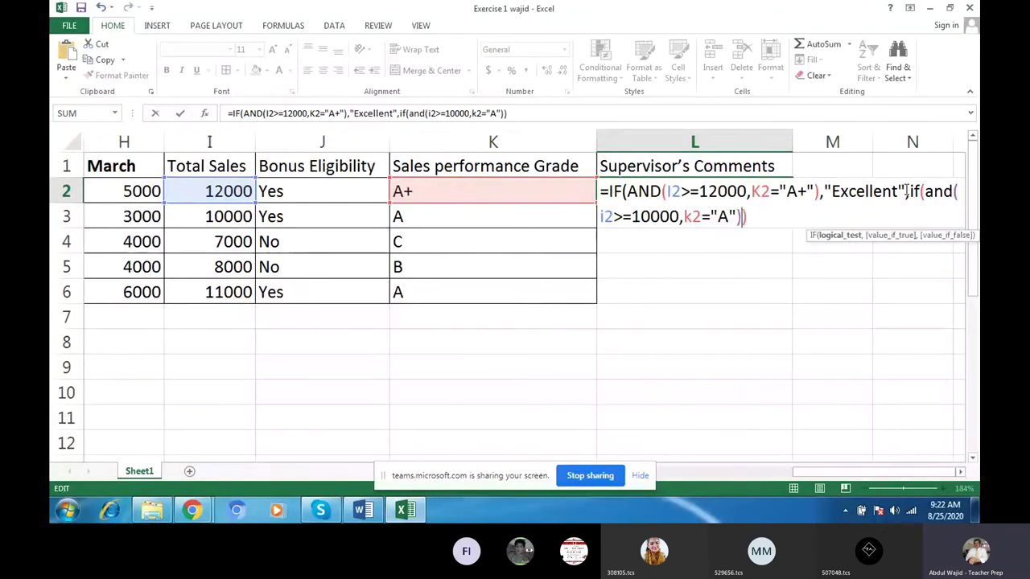
text(,")
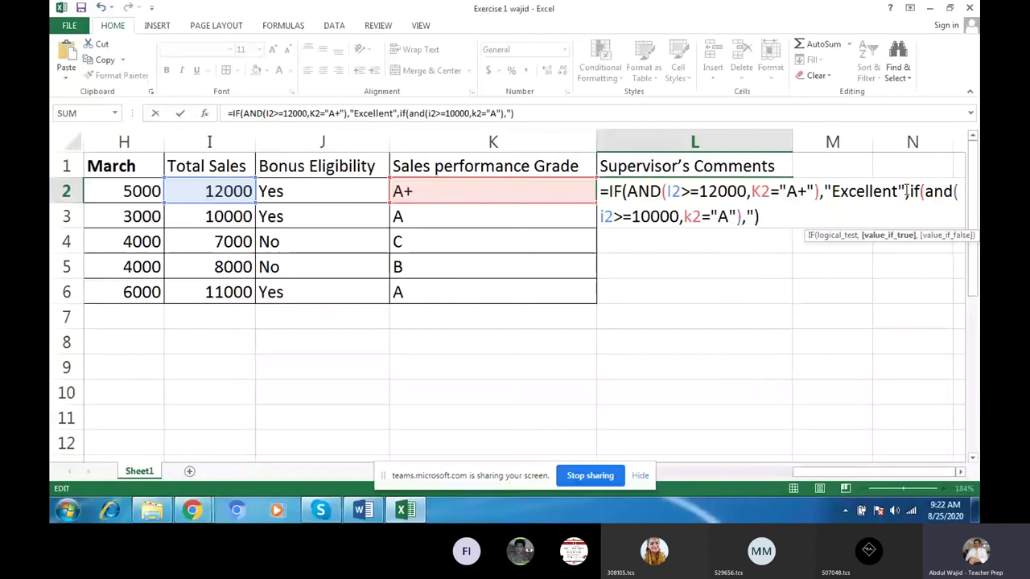
text(Very)
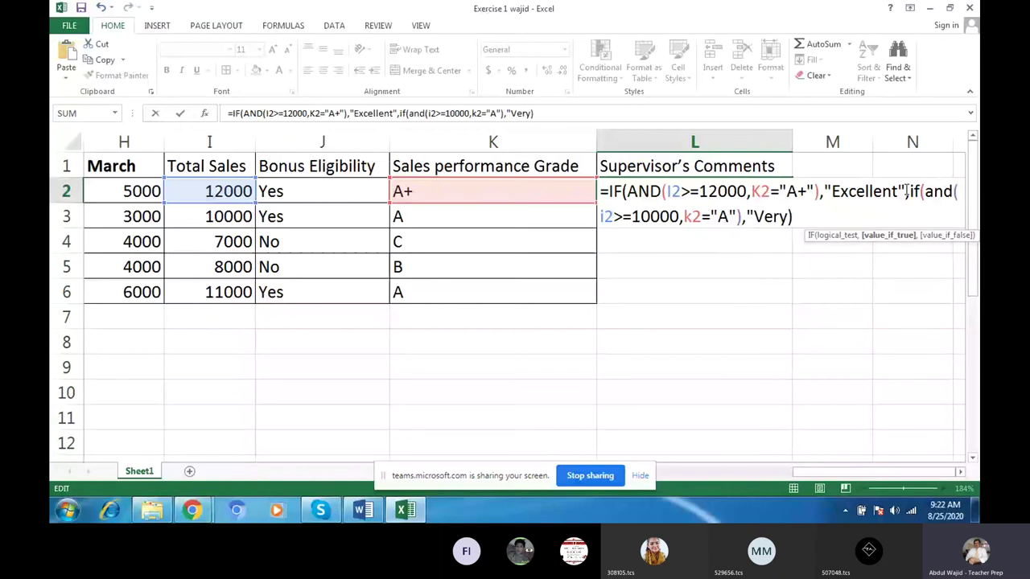
text( Good)
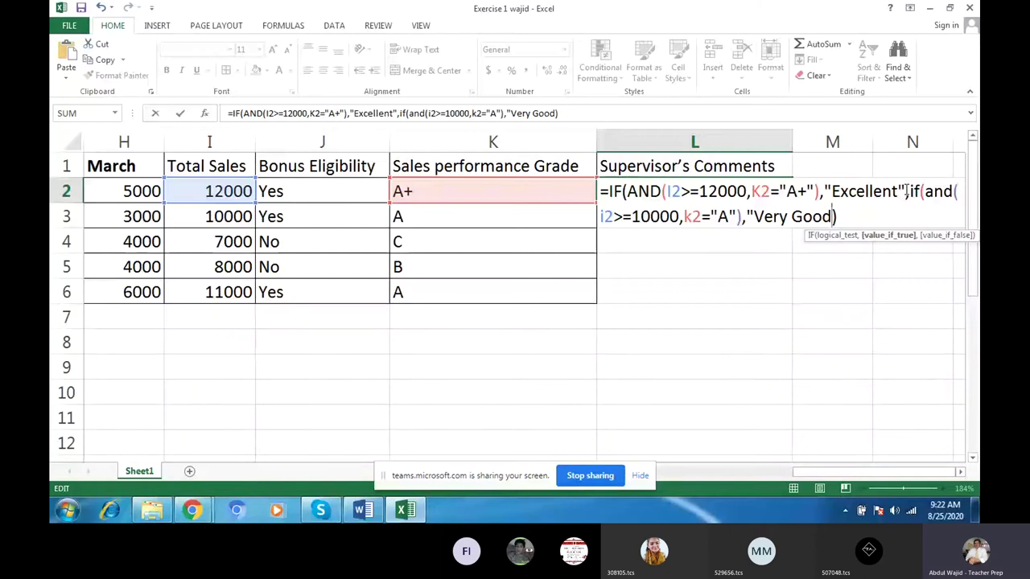
text())
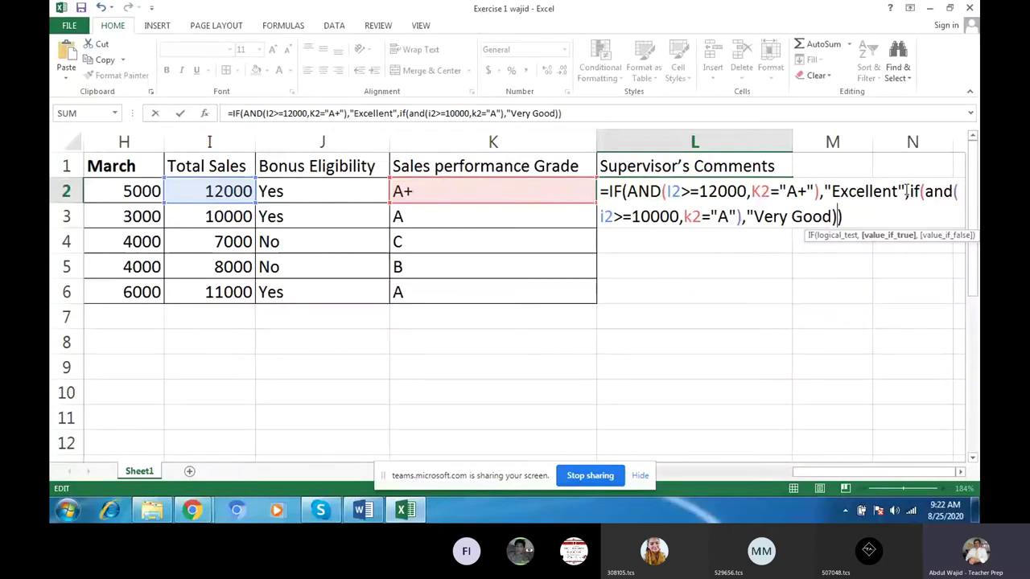
key(BackSpace)
text(")
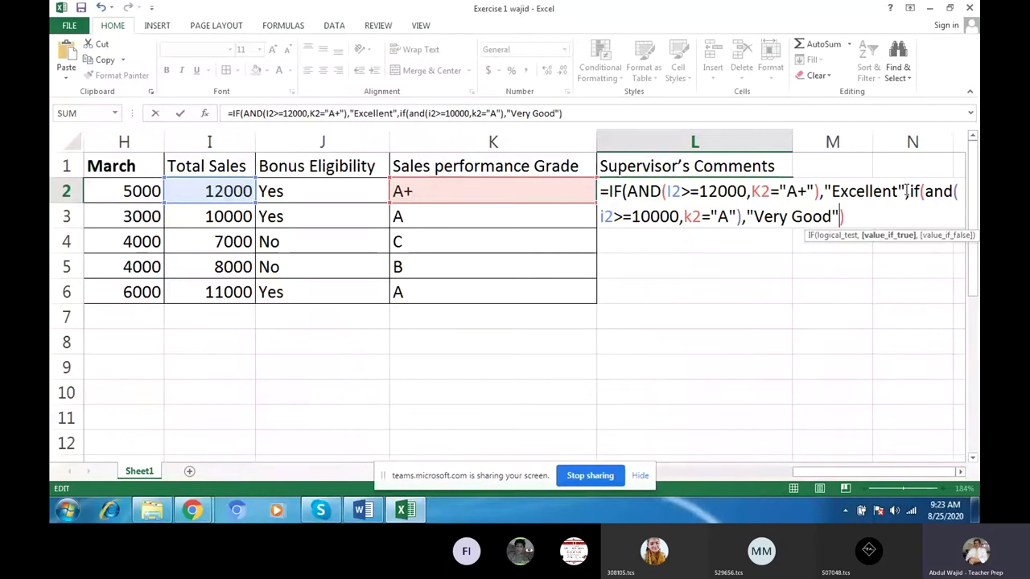
text())
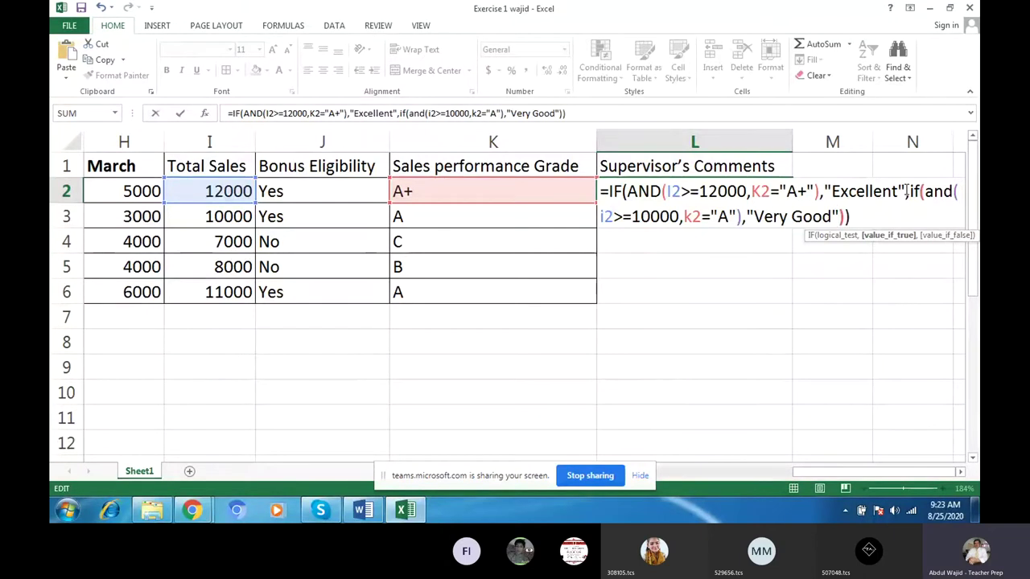
key(Return)
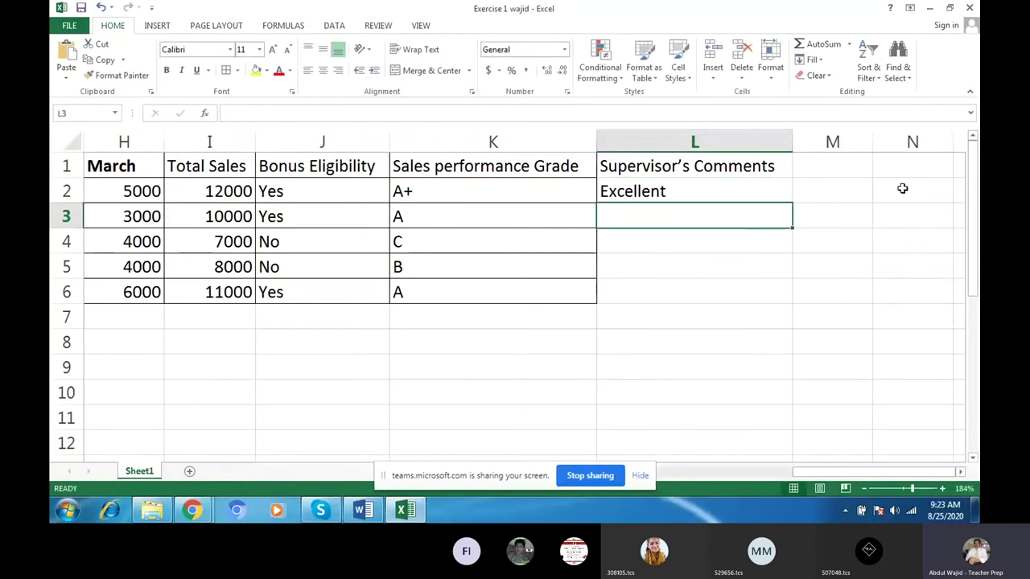
click(736, 191)
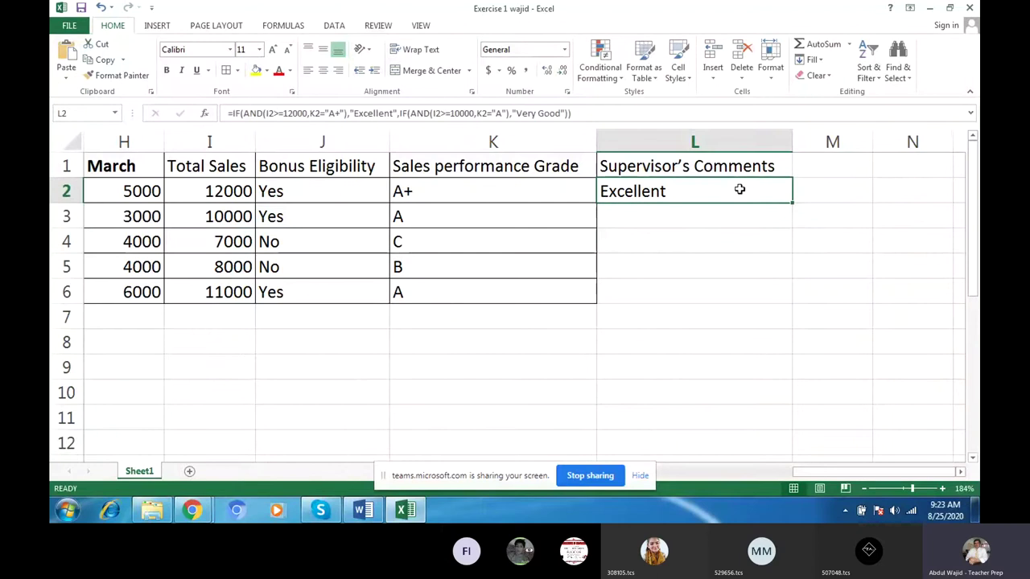
drag(792, 208, 792, 223)
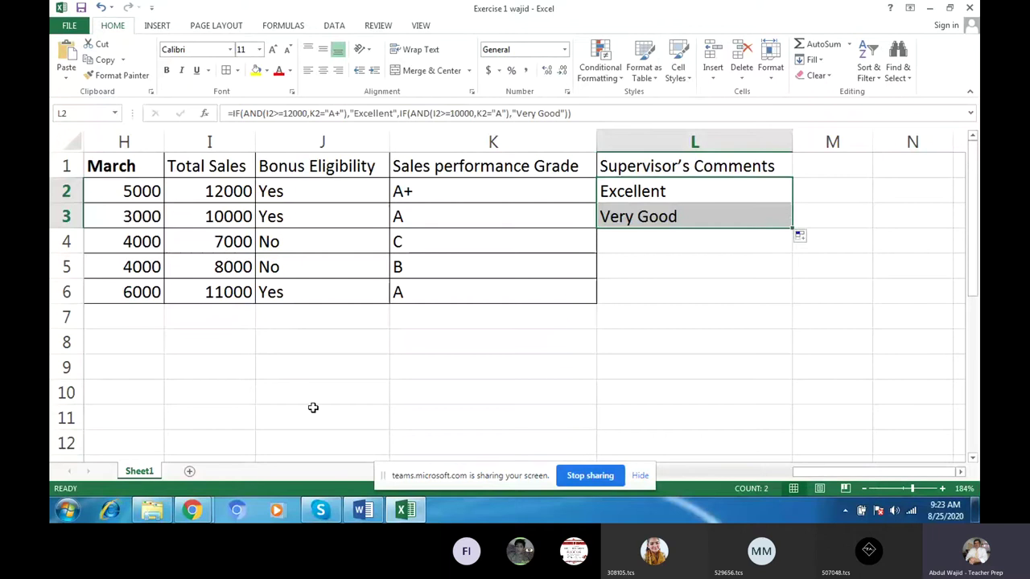
mouse_move(191, 510)
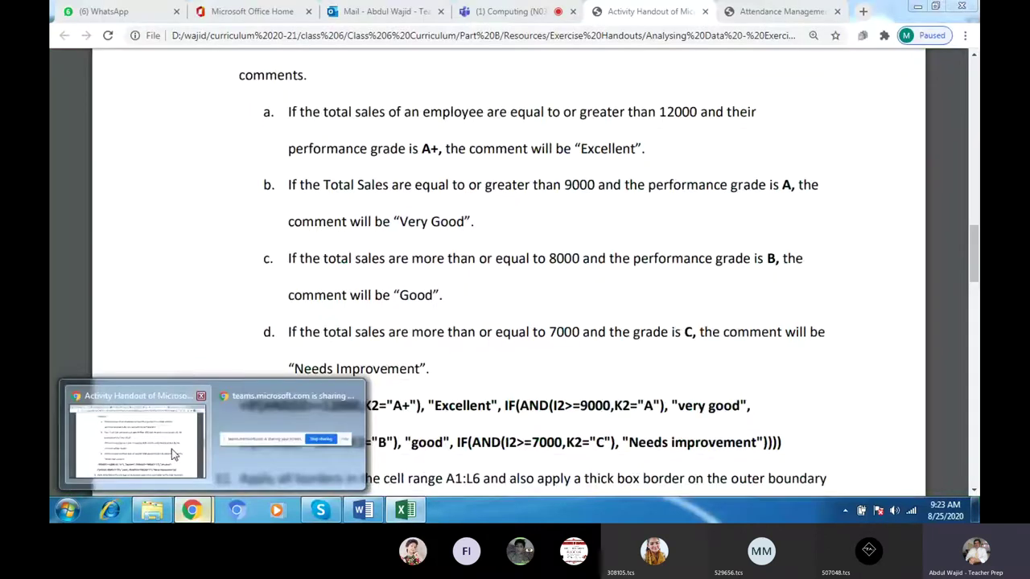
- Highlight criteria c and d (Good, Needs Improvement) in the PDF handout, then return to Excel
click(172, 454)
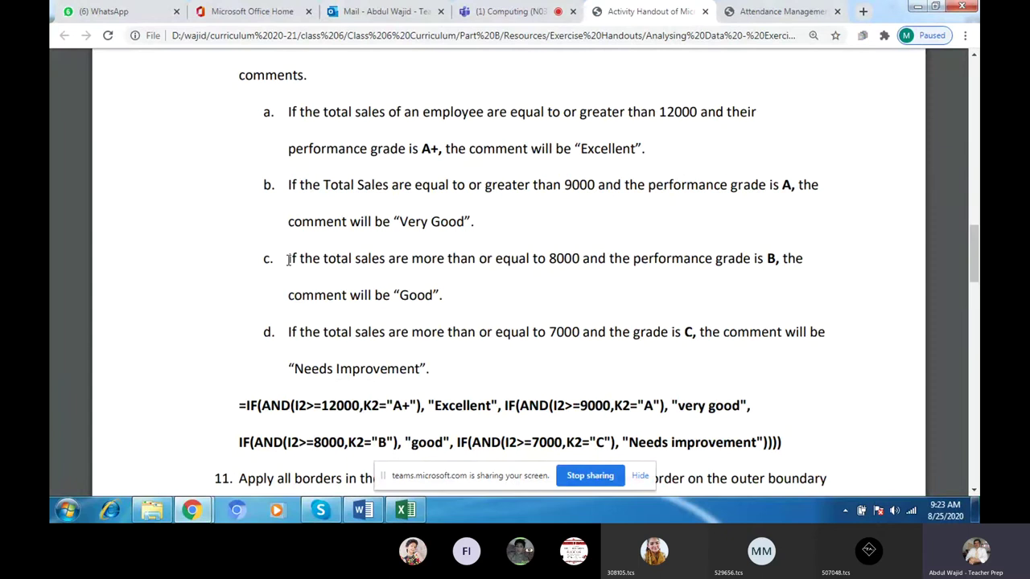
drag(288, 258, 427, 364)
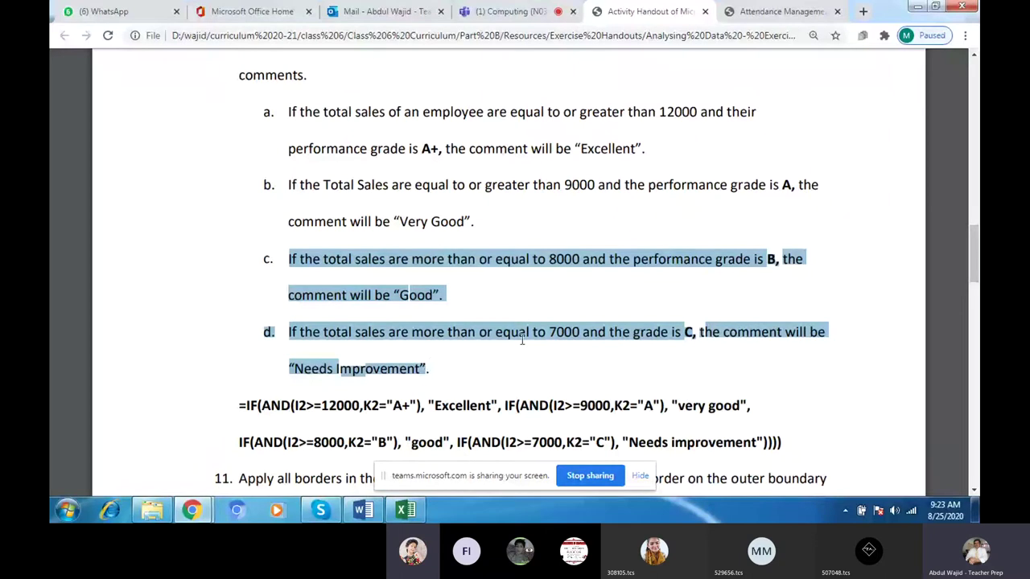
click(409, 513)
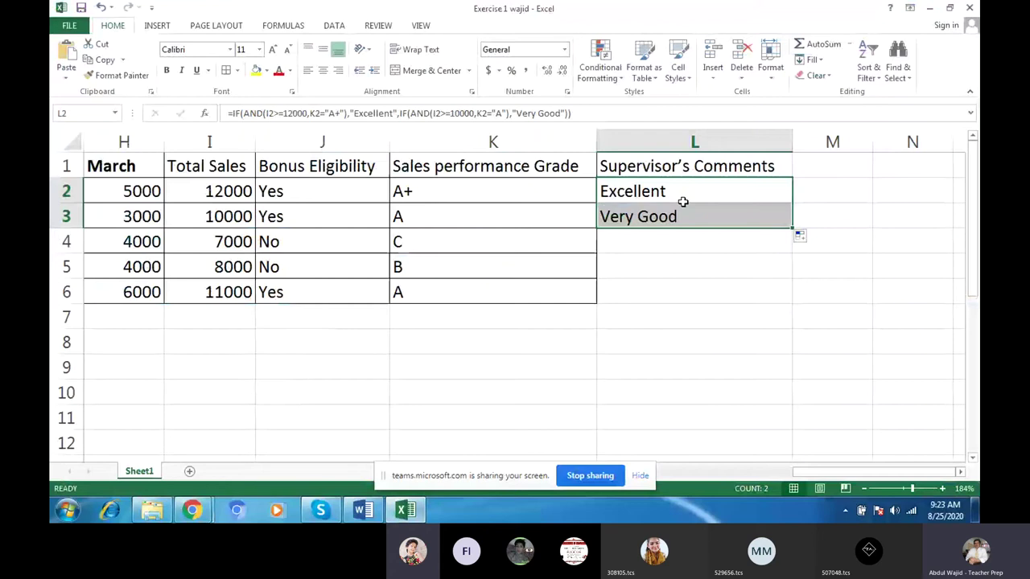
- In L2's formula after "Very Good", add IF(AND(I2>=8000,K2="B"),"Good" as the third test
click(685, 192)
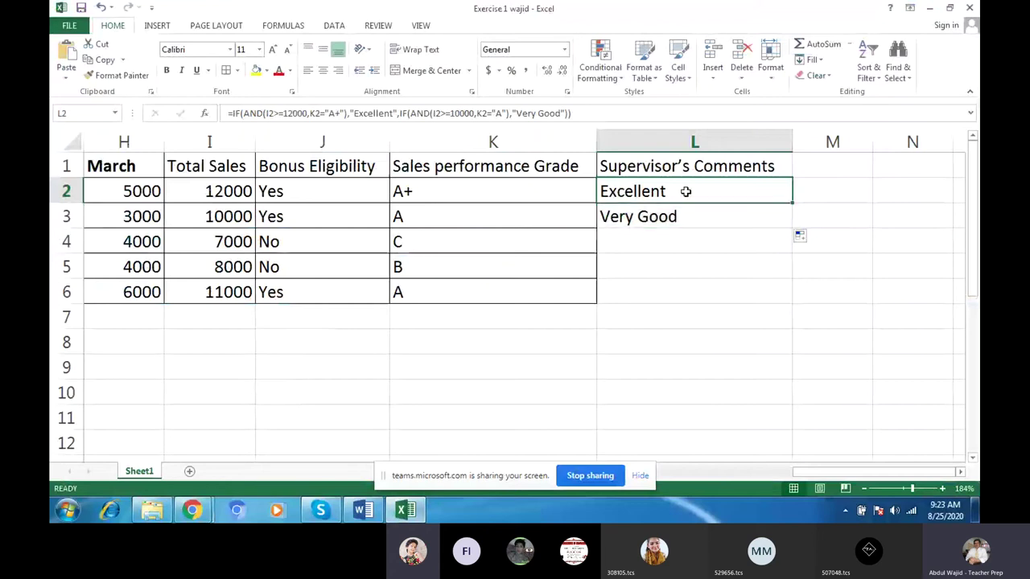
double_click(685, 191)
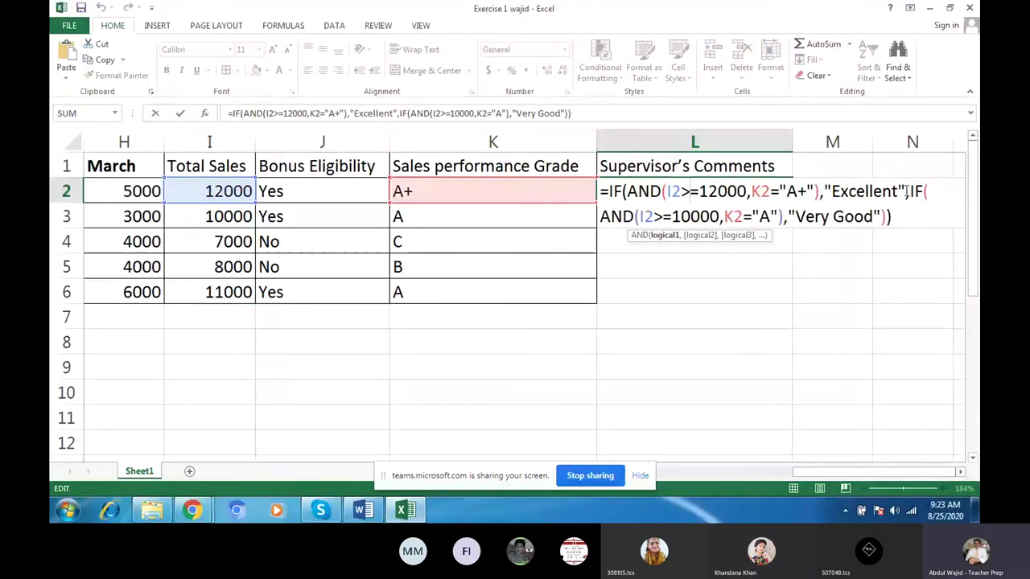
click(882, 216)
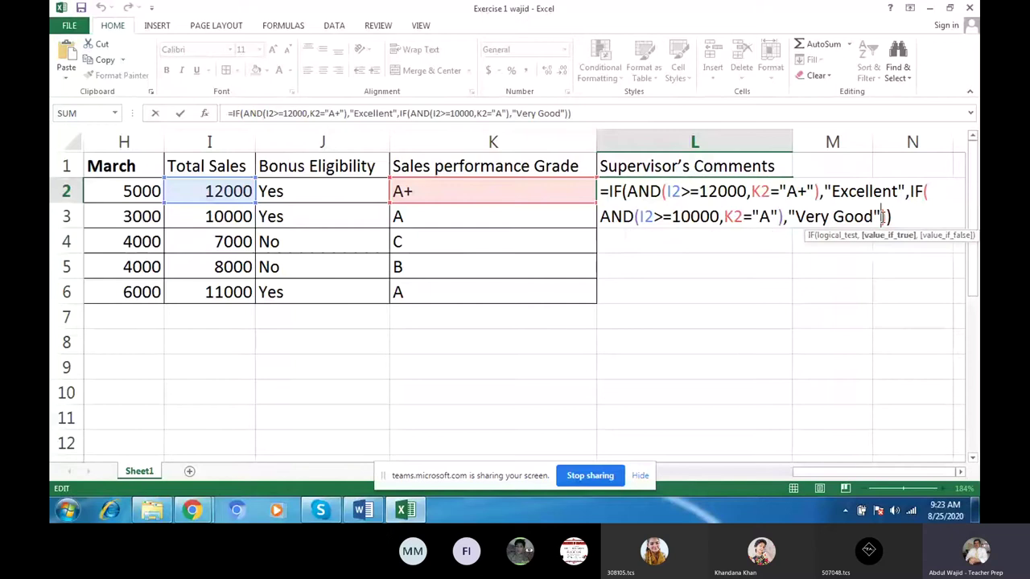
text(,i)
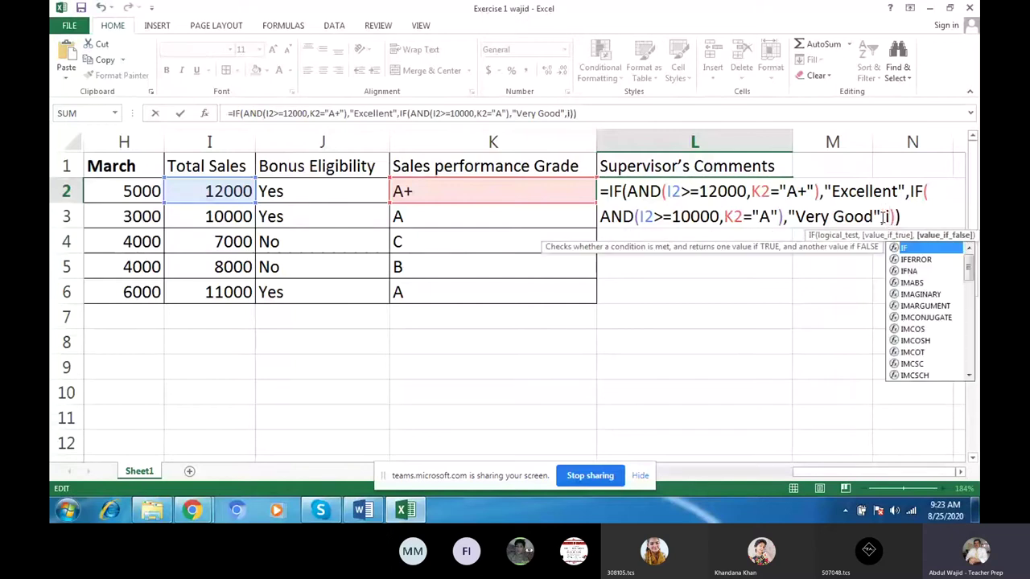
text(f)
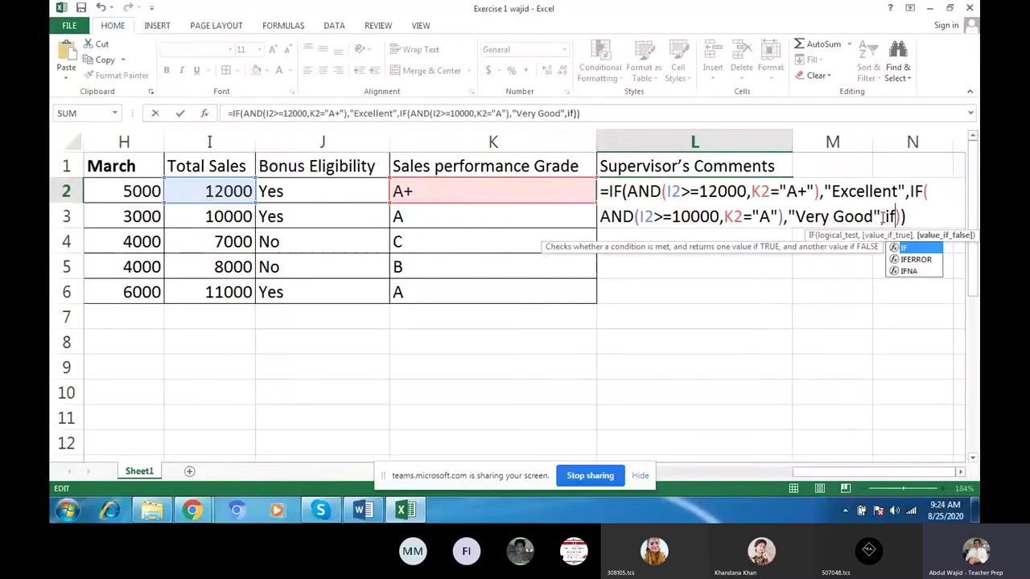
text(()
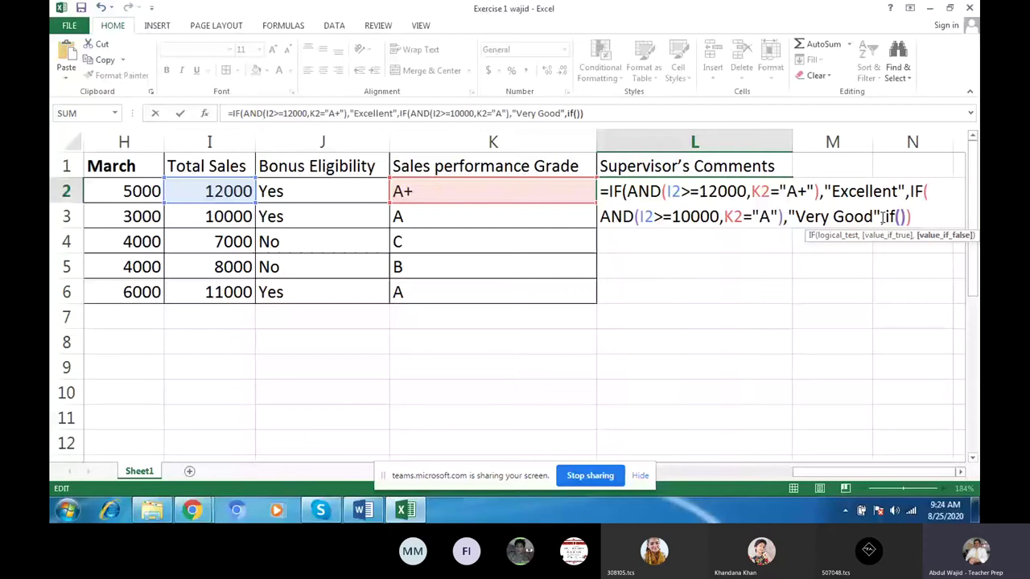
text(and(i2)
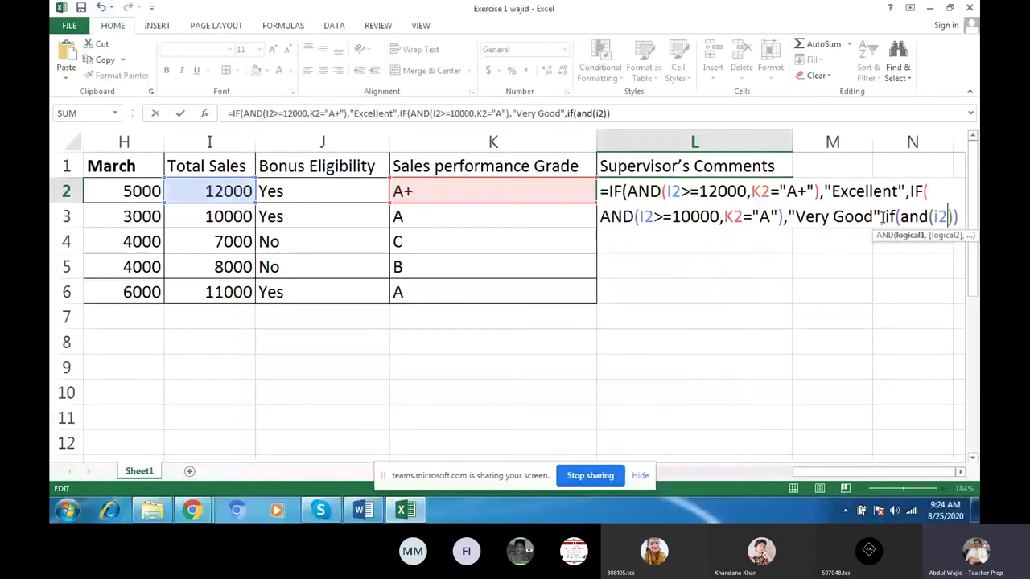
text(>)
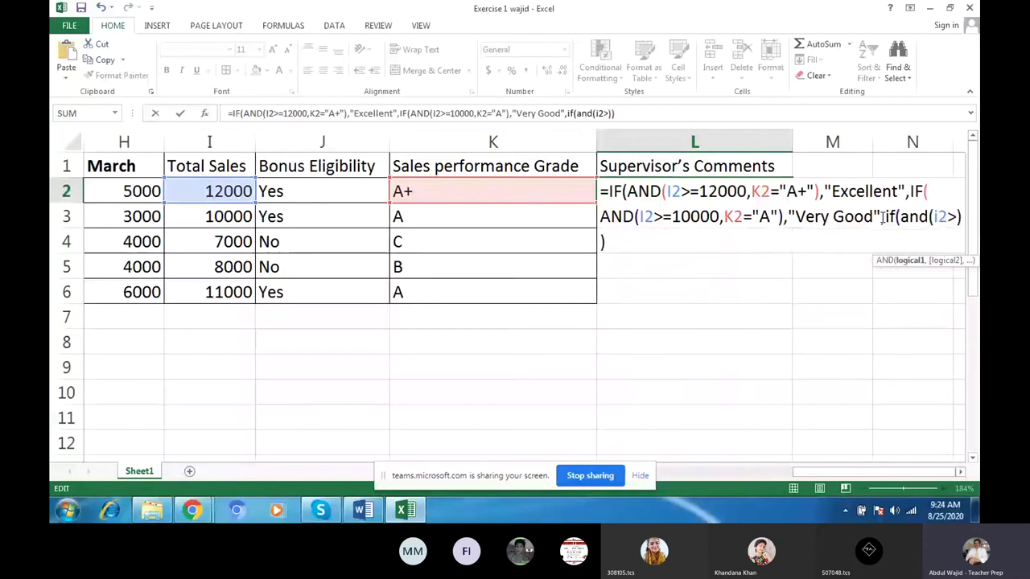
text(=)
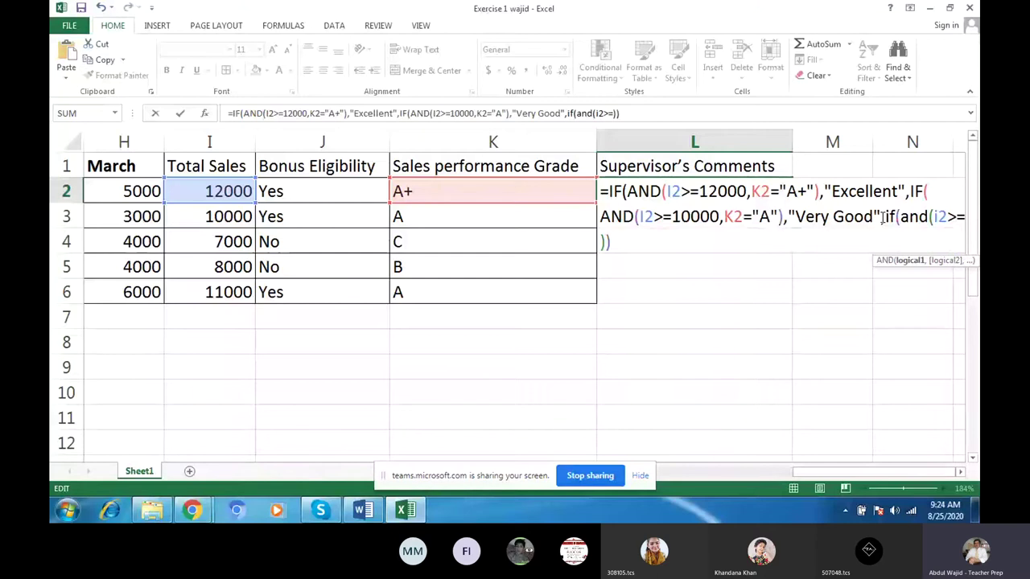
text(8)
text(000)
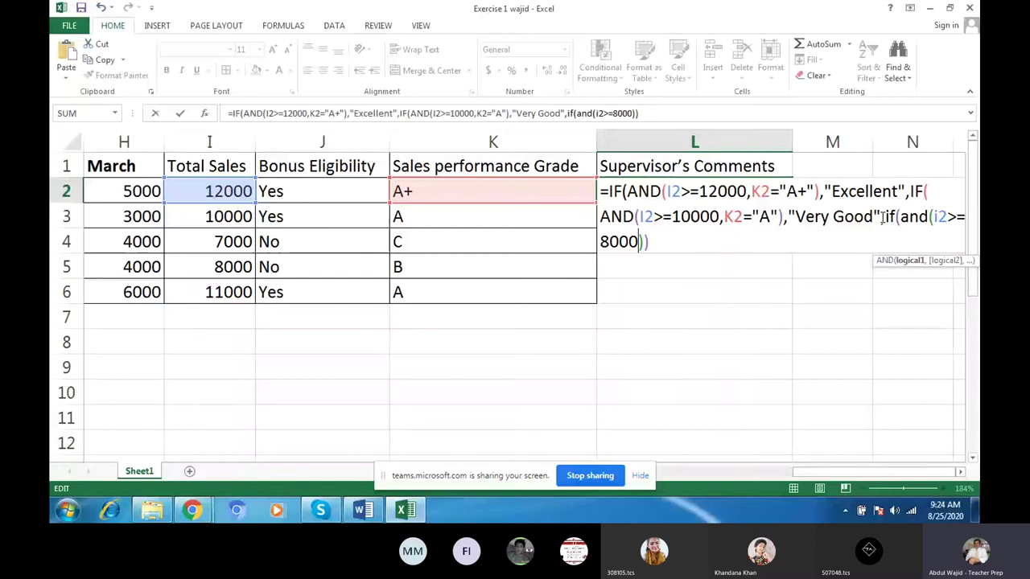
text(,)
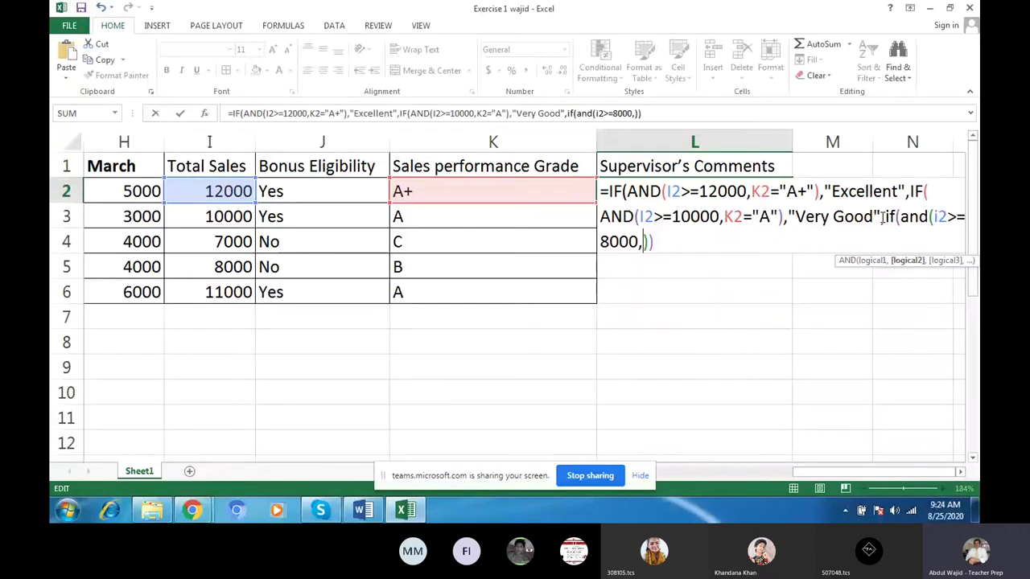
text(k)
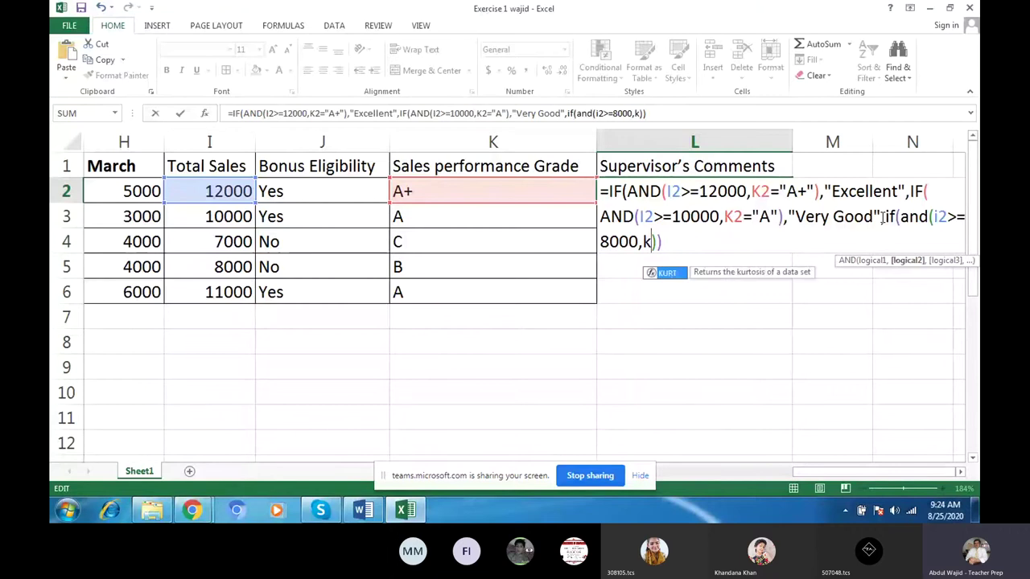
text(2)
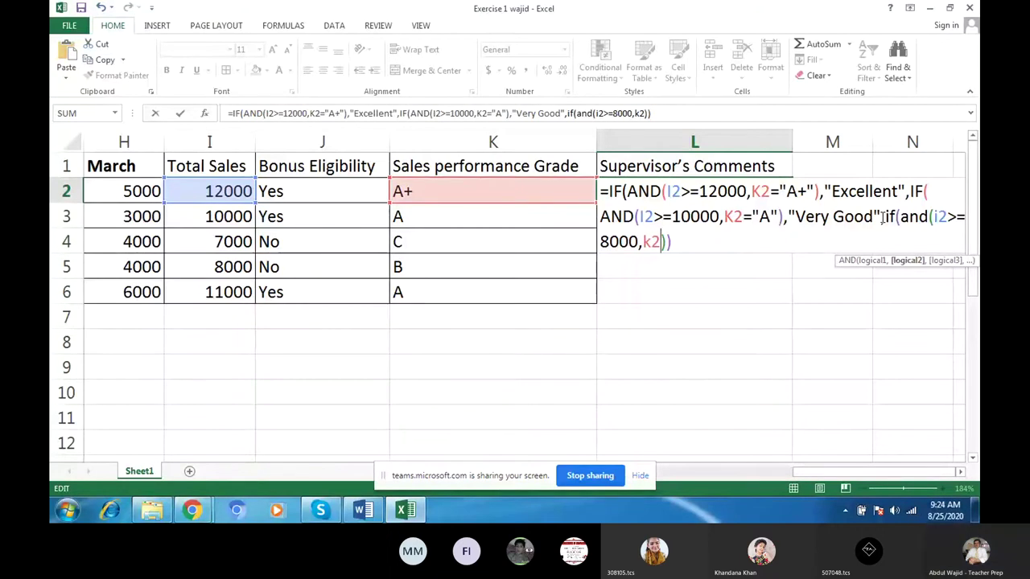
text(=)
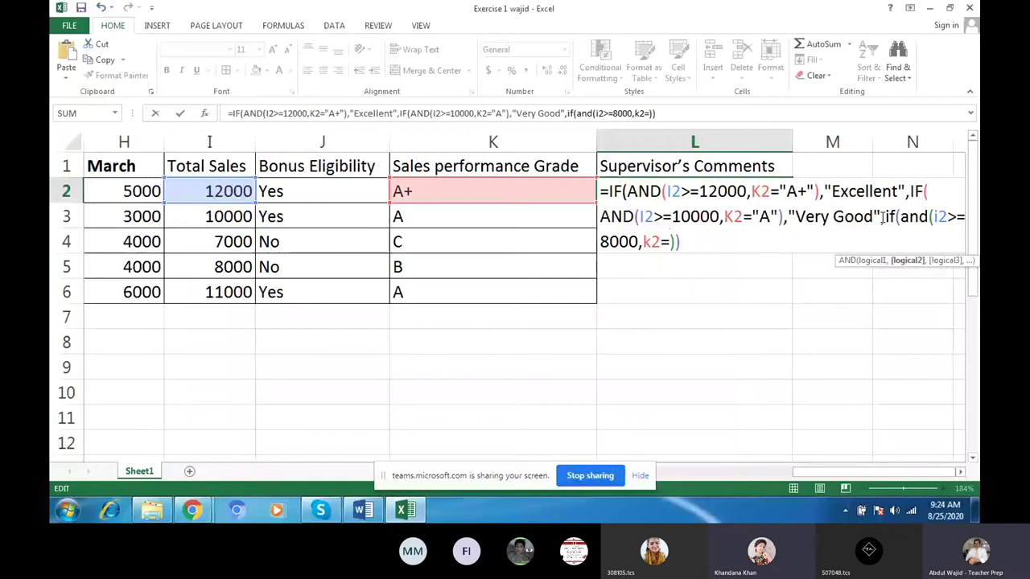
text(")
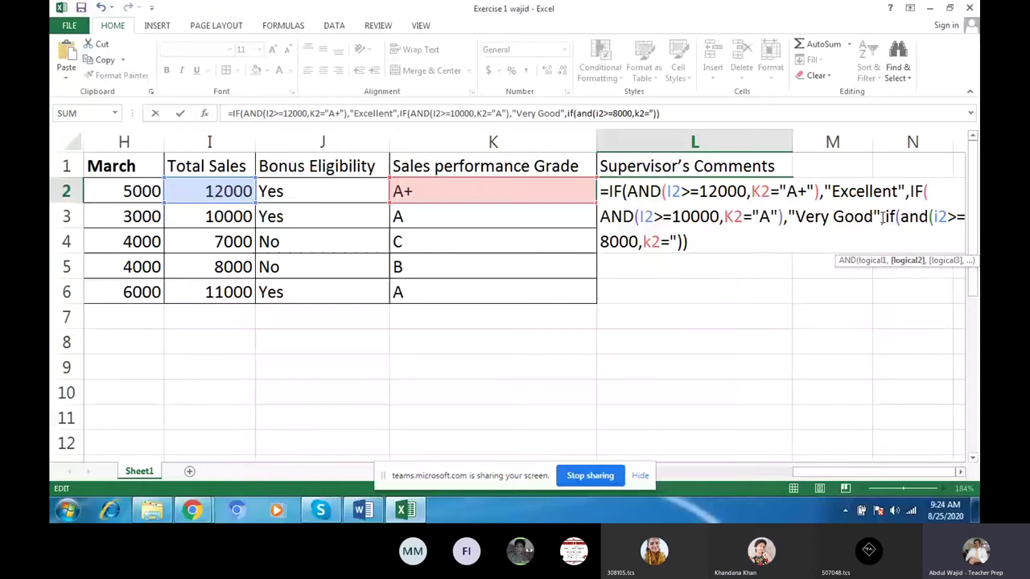
text(B")
text(,)
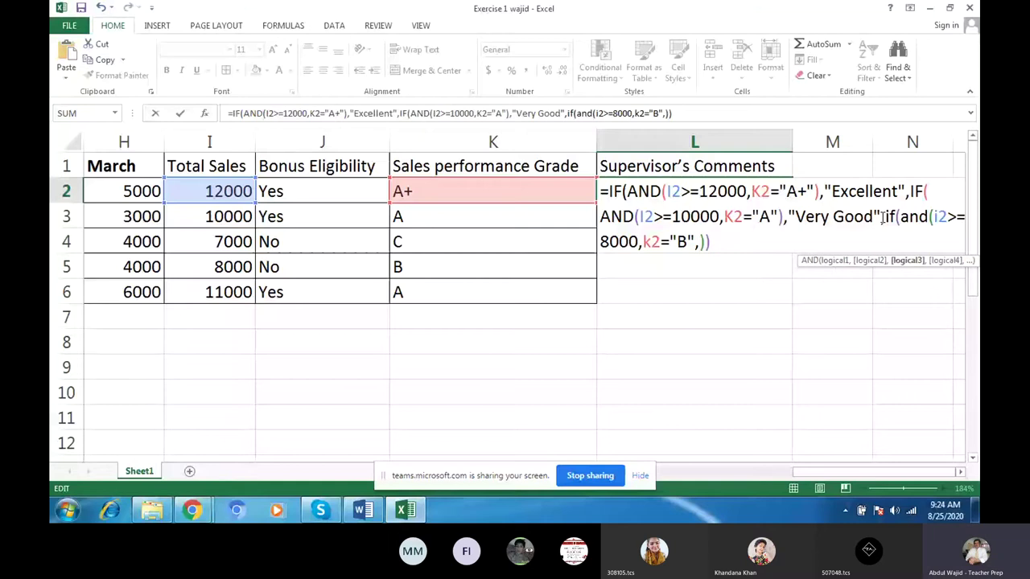
key(BackSpace)
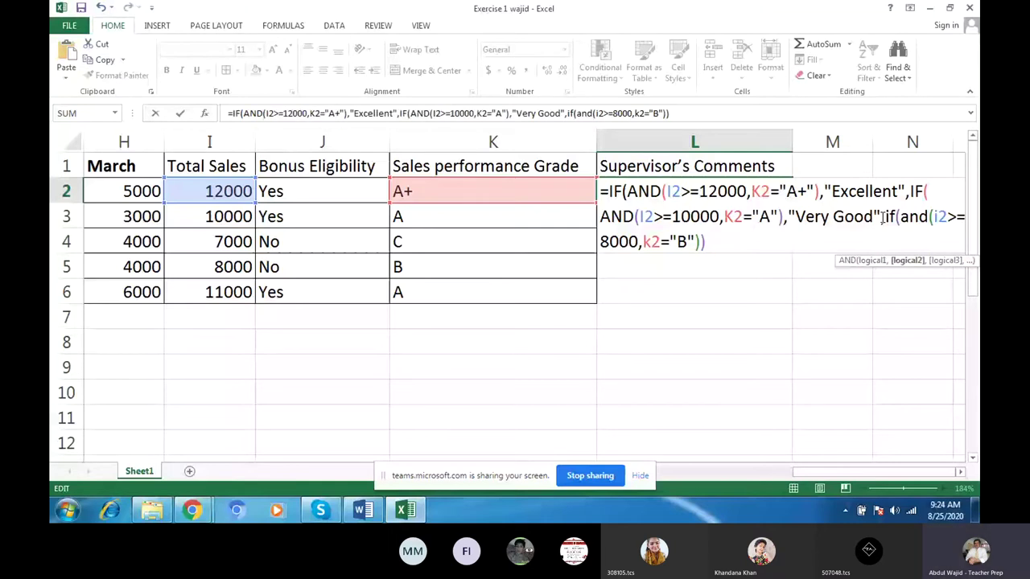
text(,"G)
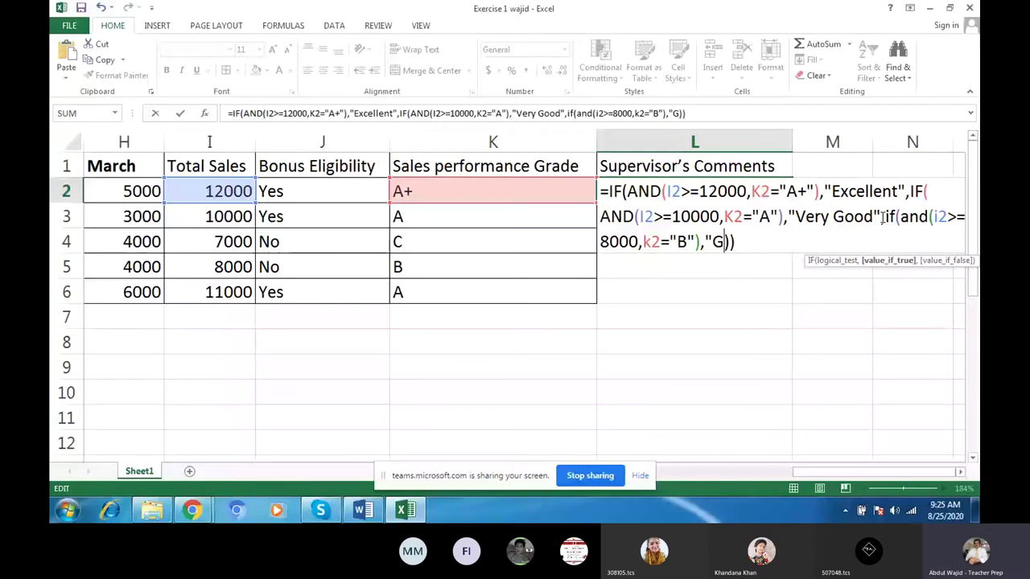
text(ood")
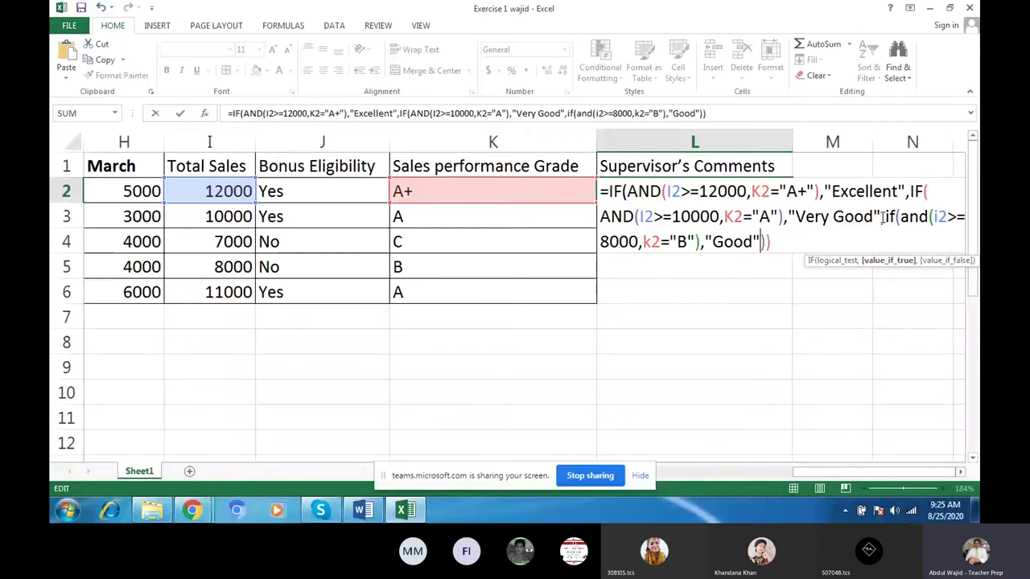
text(,)
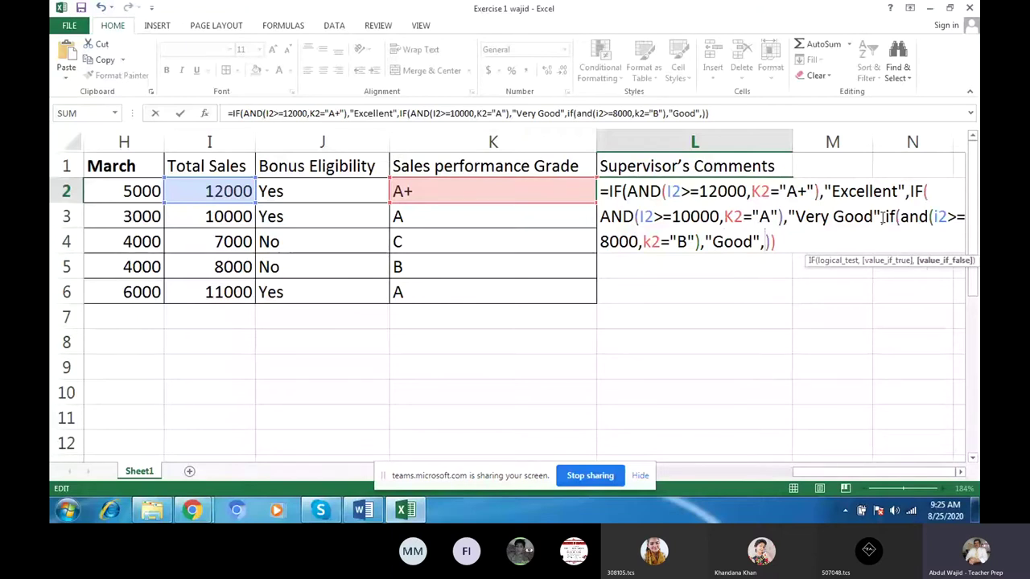
text(()
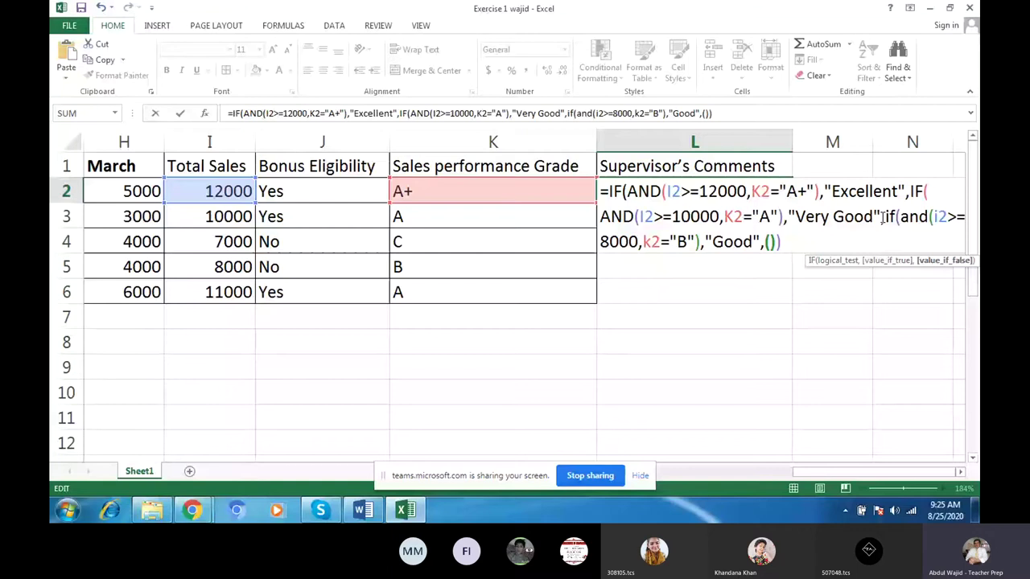
- Close the L2 formula with IF(AND(I2>=7000,K2="C"),"Need Improvement") and enter it
text(if(a)
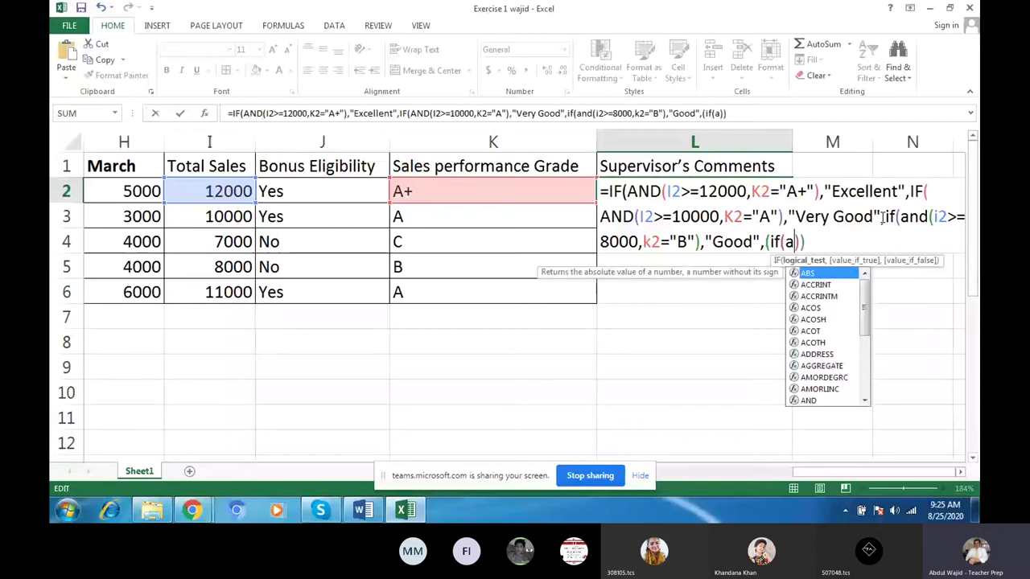
text(n)
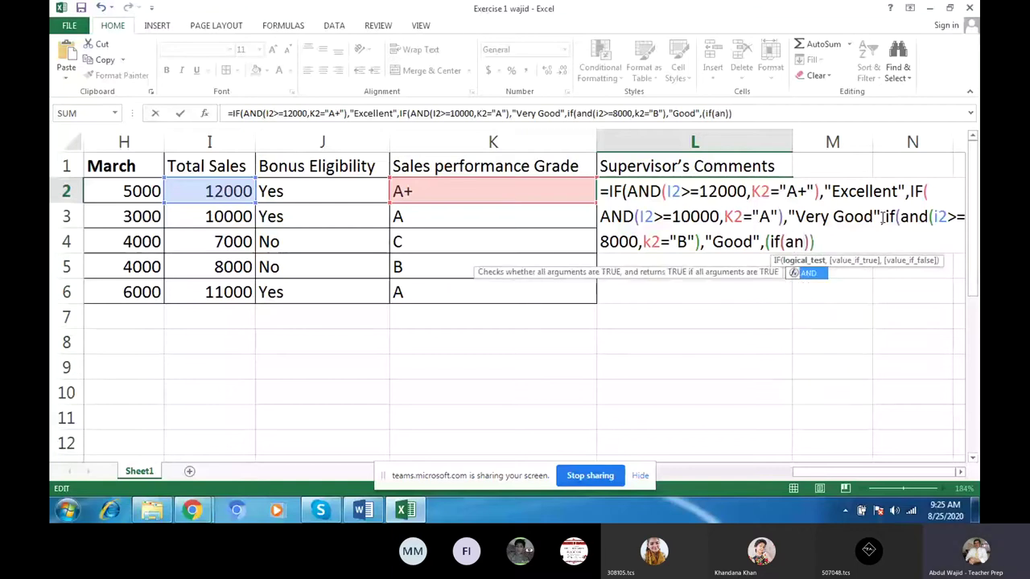
text(d)
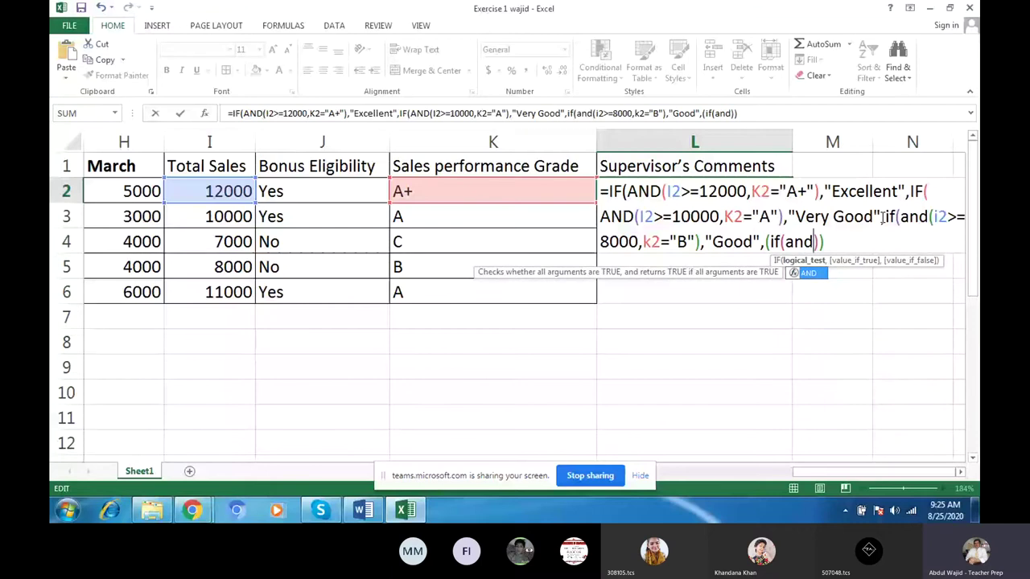
text(()
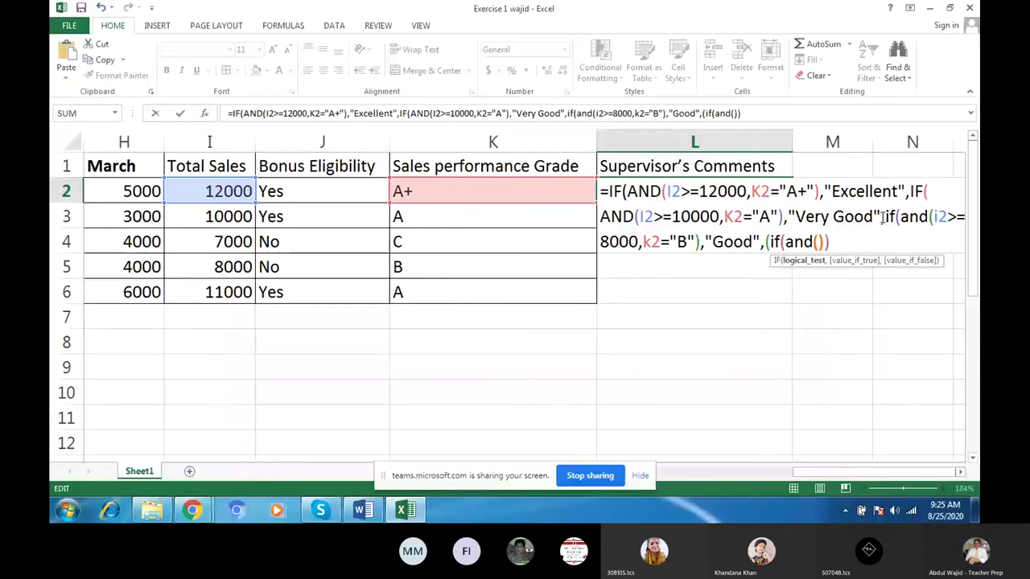
key(Left)
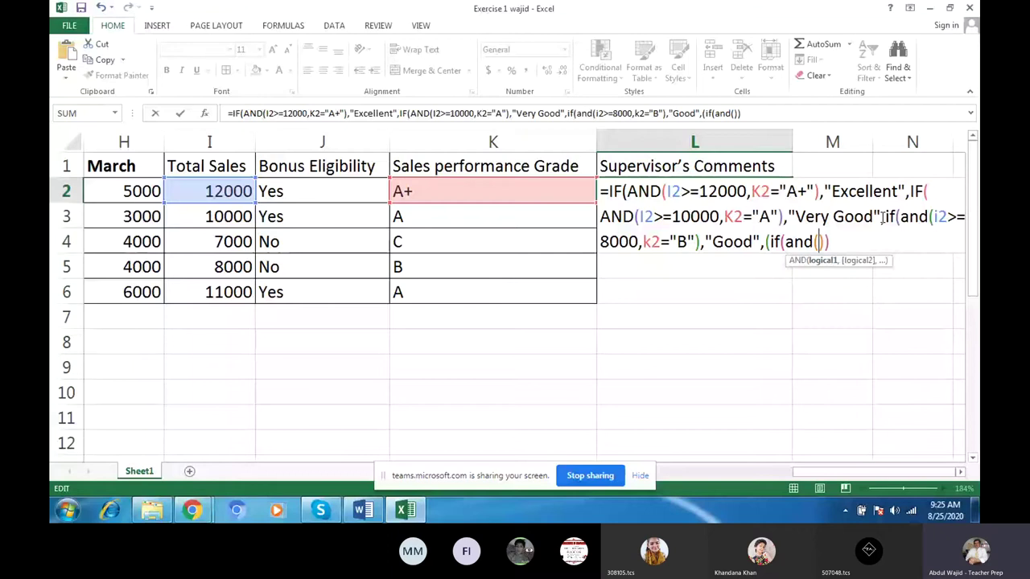
text(i)
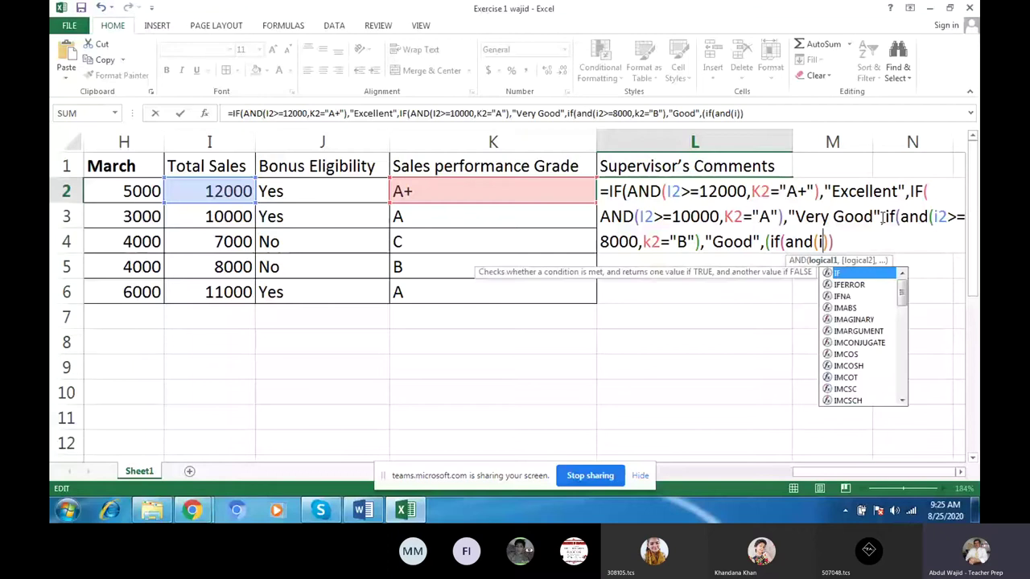
text(2>=)
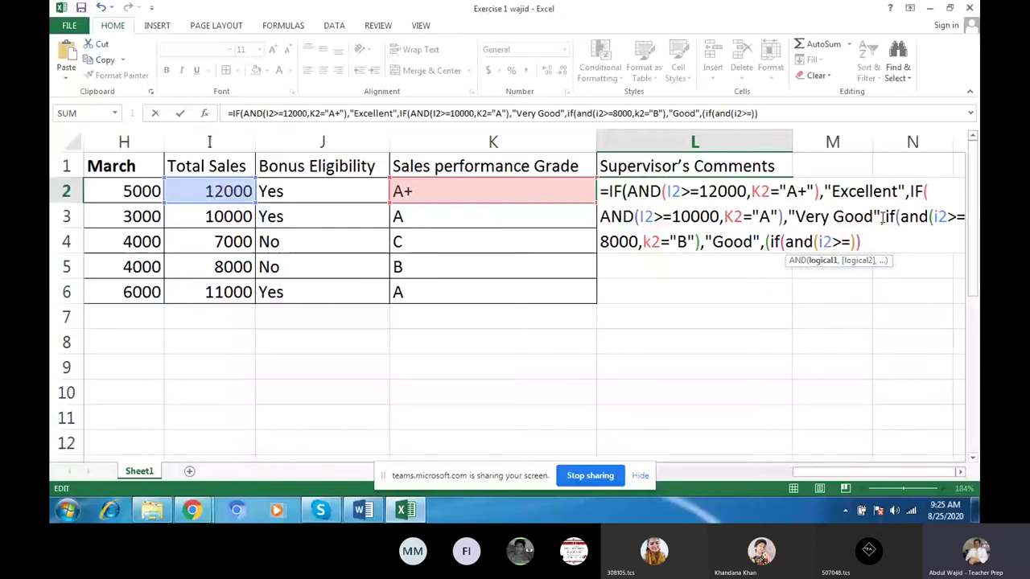
text(7000)
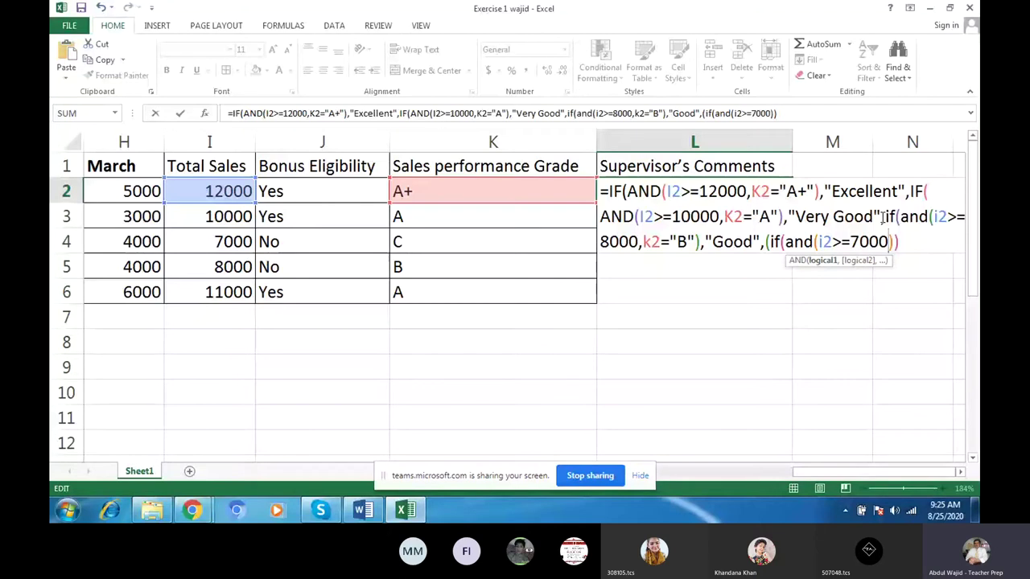
text(,k)
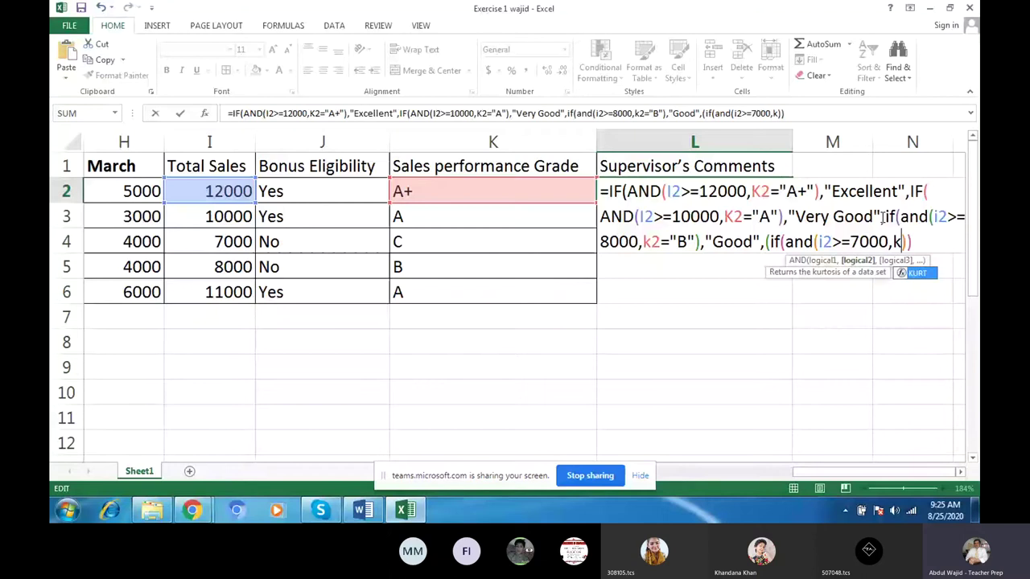
text(2="C)
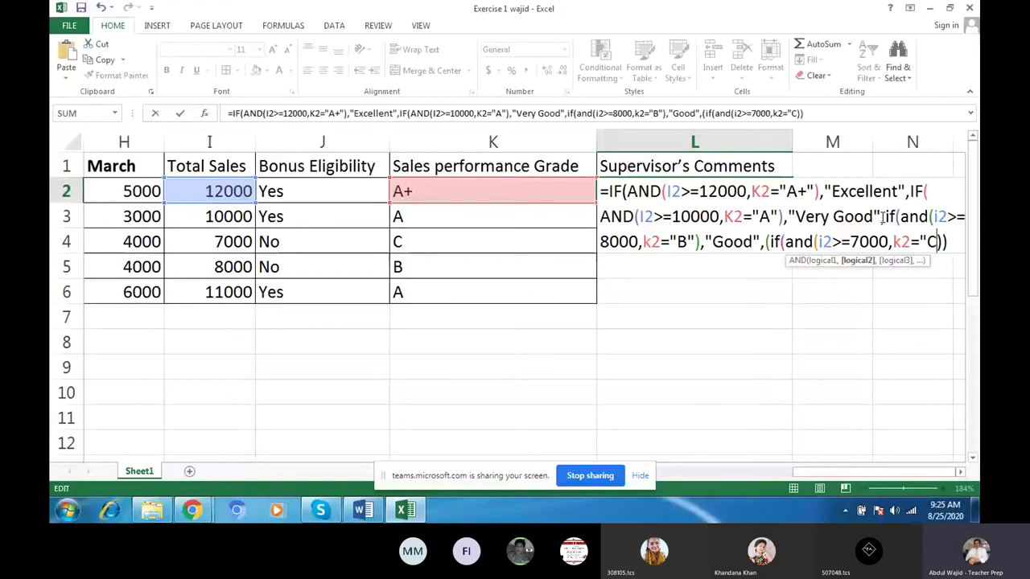
text(")
text())
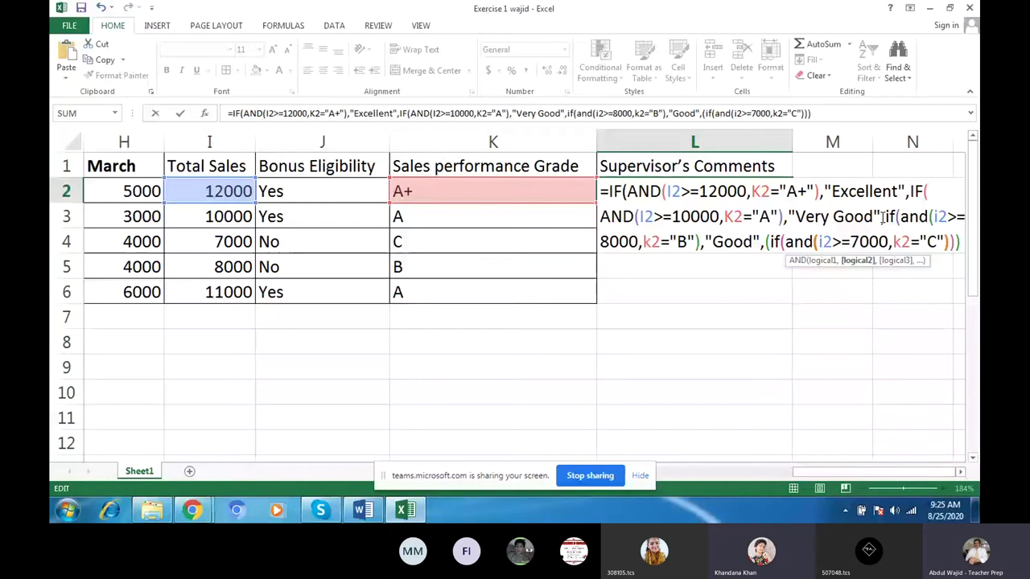
key(Right)
text(,")
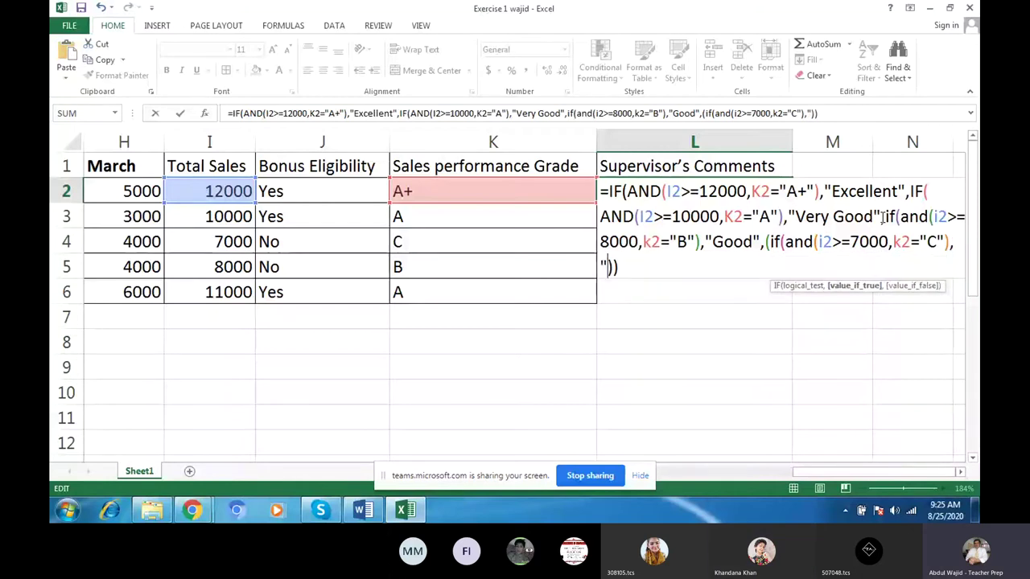
text(N)
text(eed Impro)
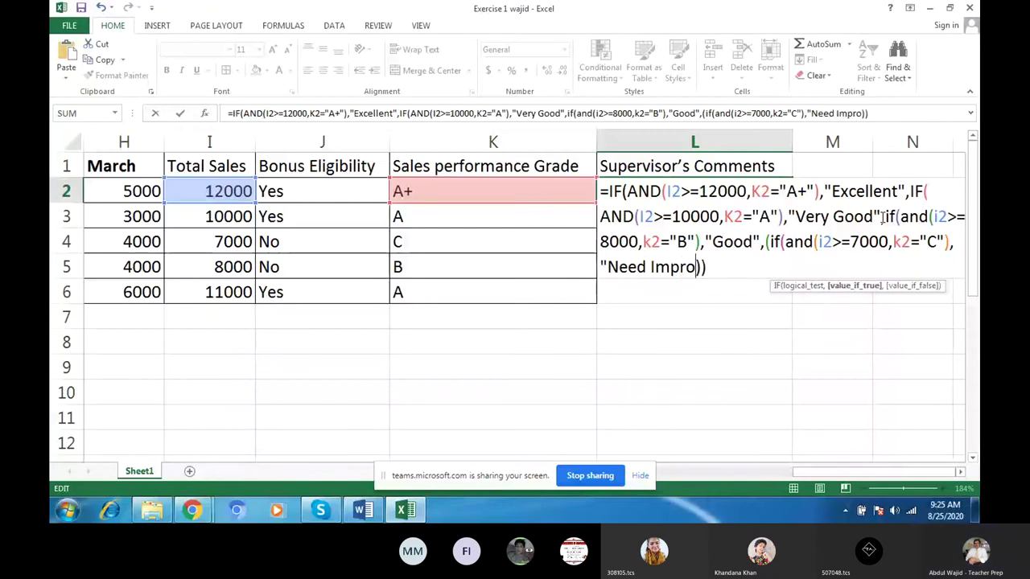
text(v)
text(emen)
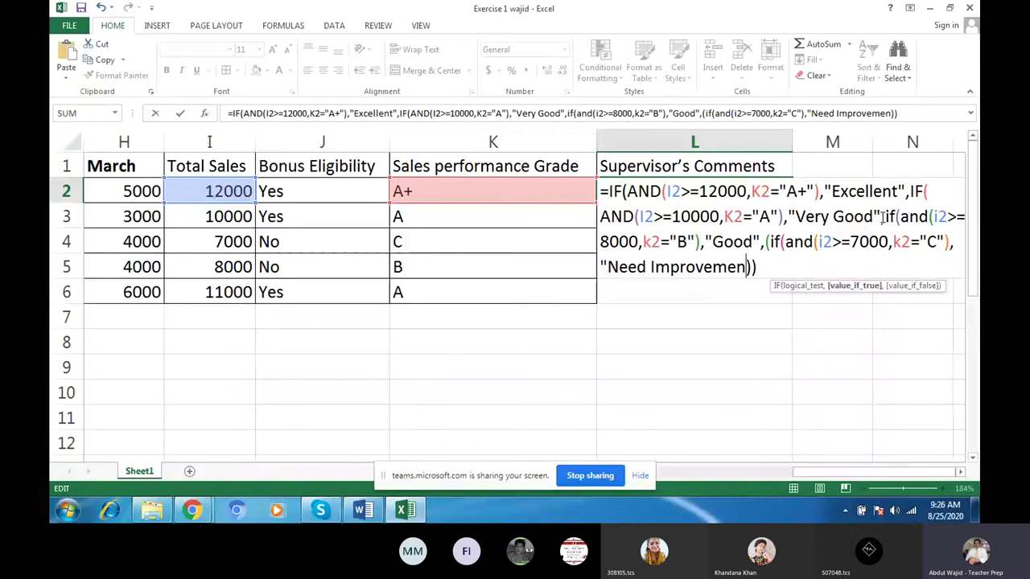
text(t")
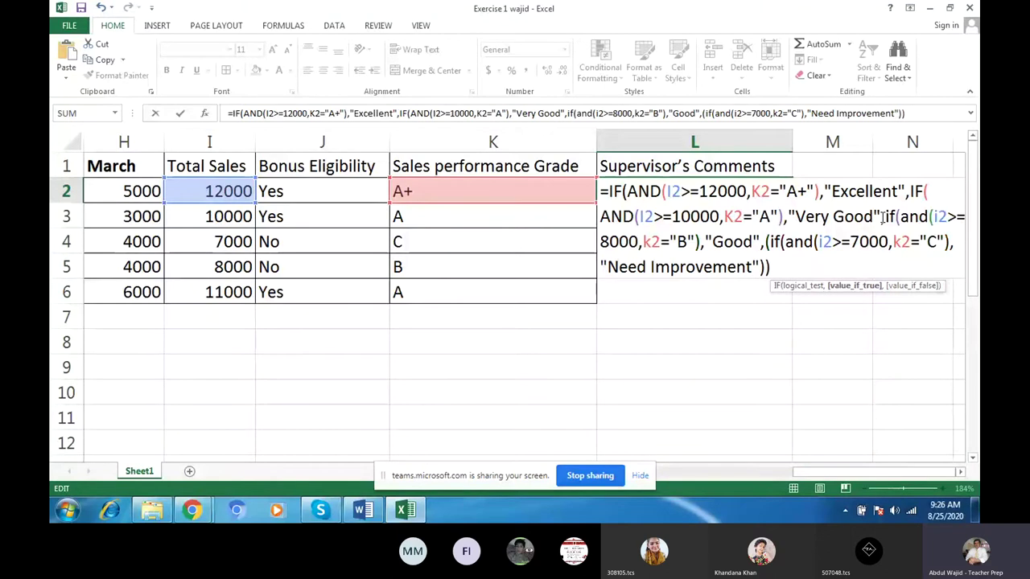
text())
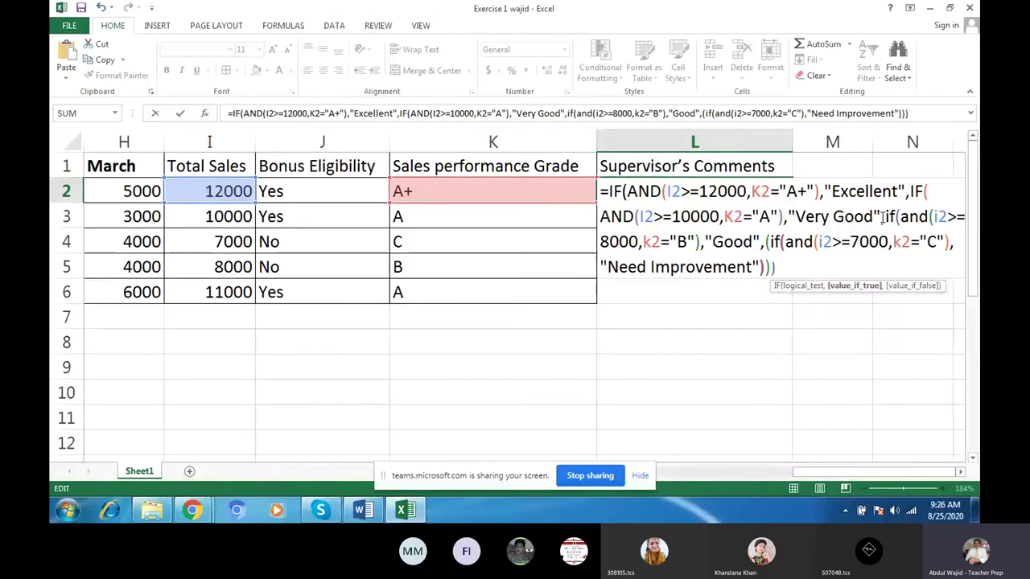
text())
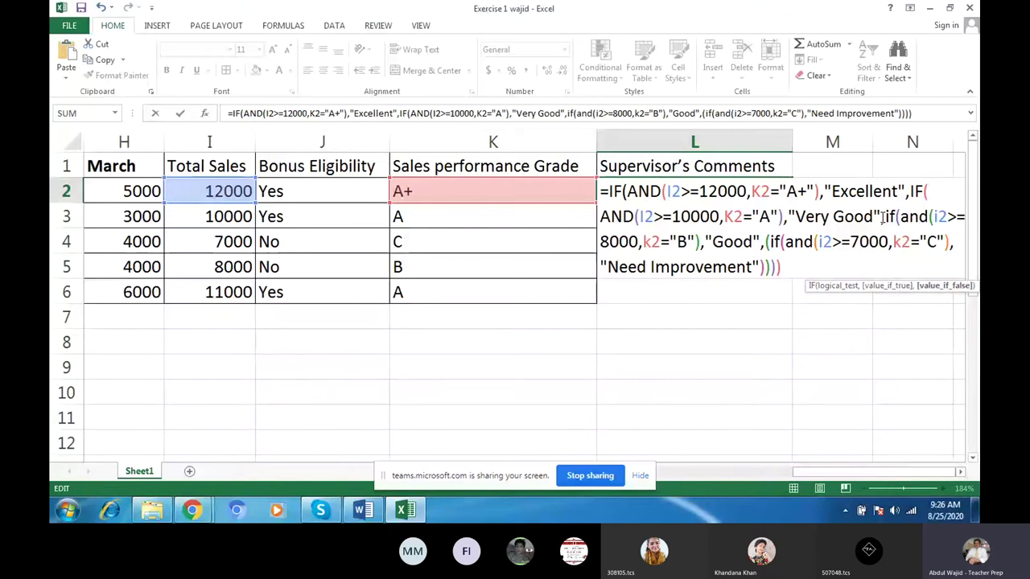
text())
key(Left)
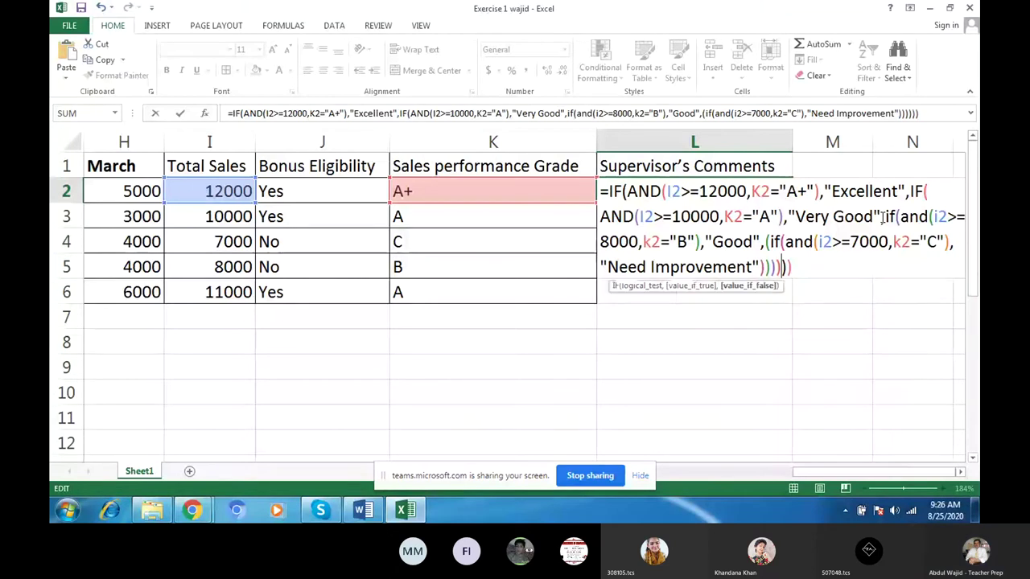
key(Return)
key(Return)
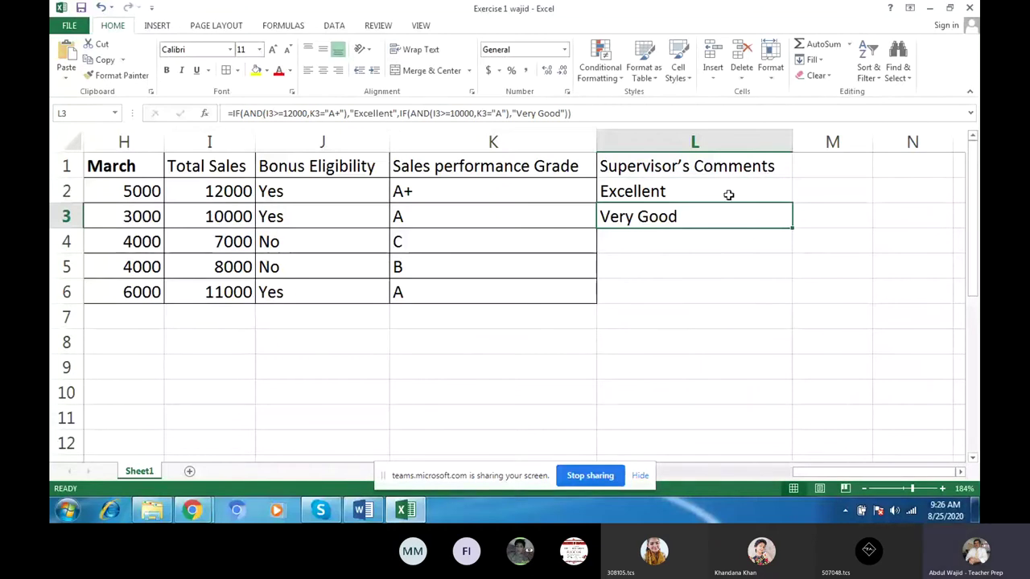
- Fill the L2 formula down to L6, giving Excellent, Very Good, Need Improvement, Good, Very Good
click(765, 199)
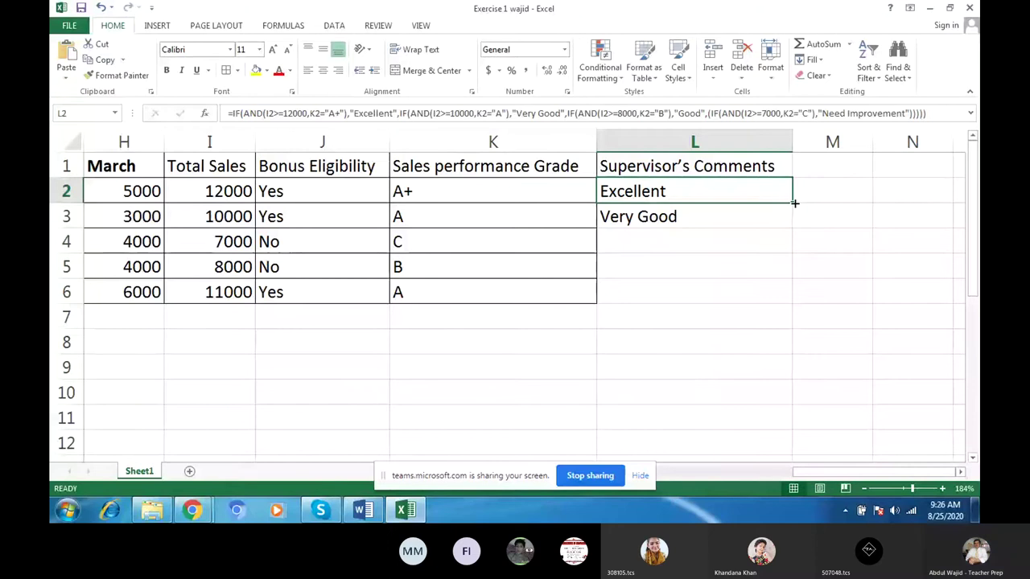
drag(794, 204, 799, 293)
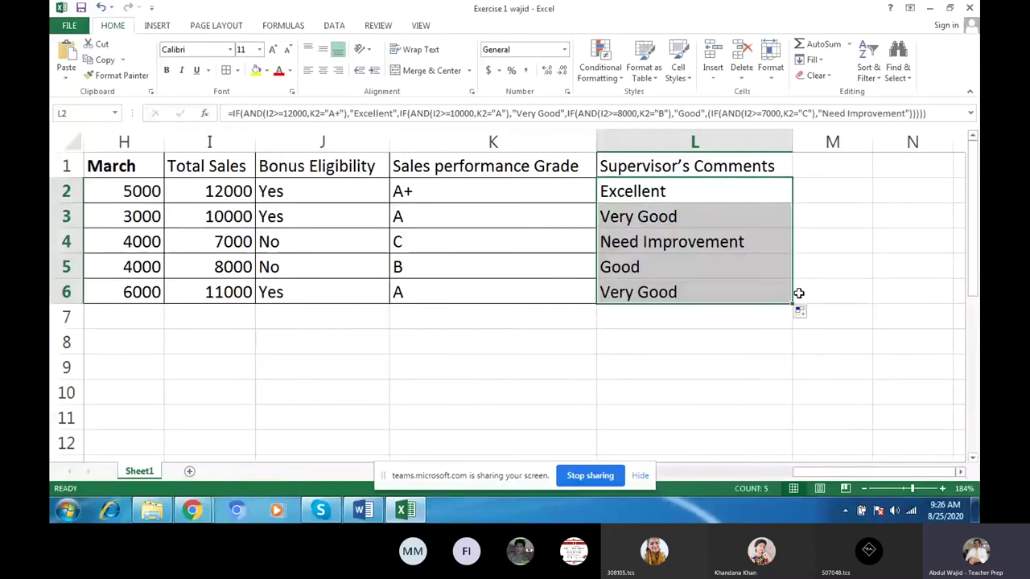
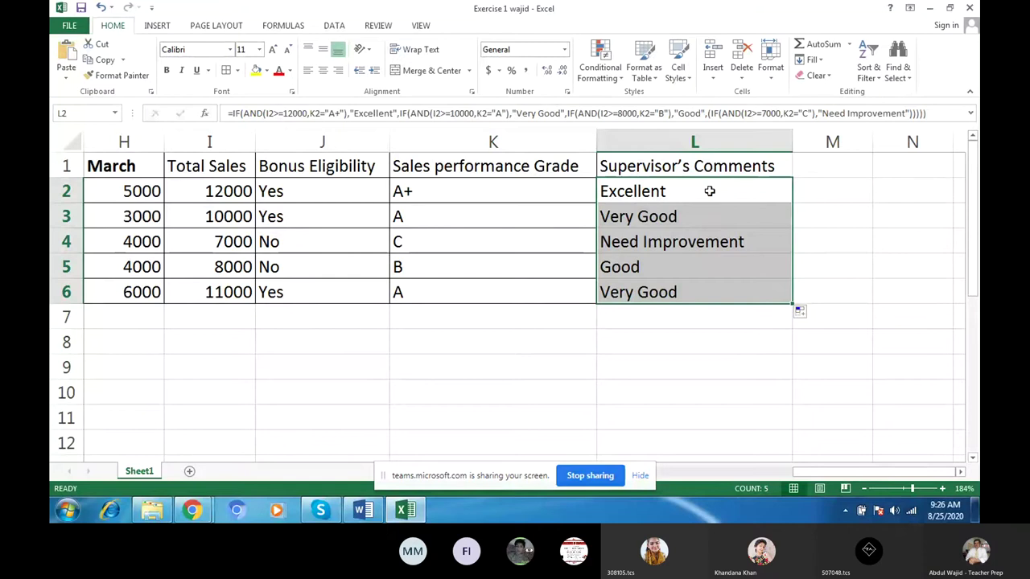
- Select the Supervisor's Comments column, then check the exercise handout and return to the workbook
drag(696, 166, 696, 292)
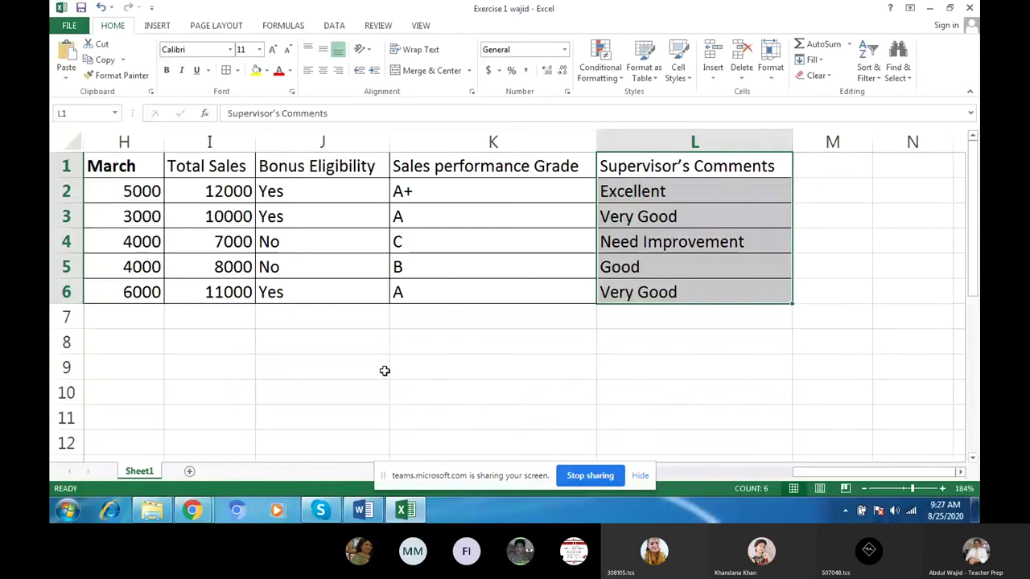
click(208, 510)
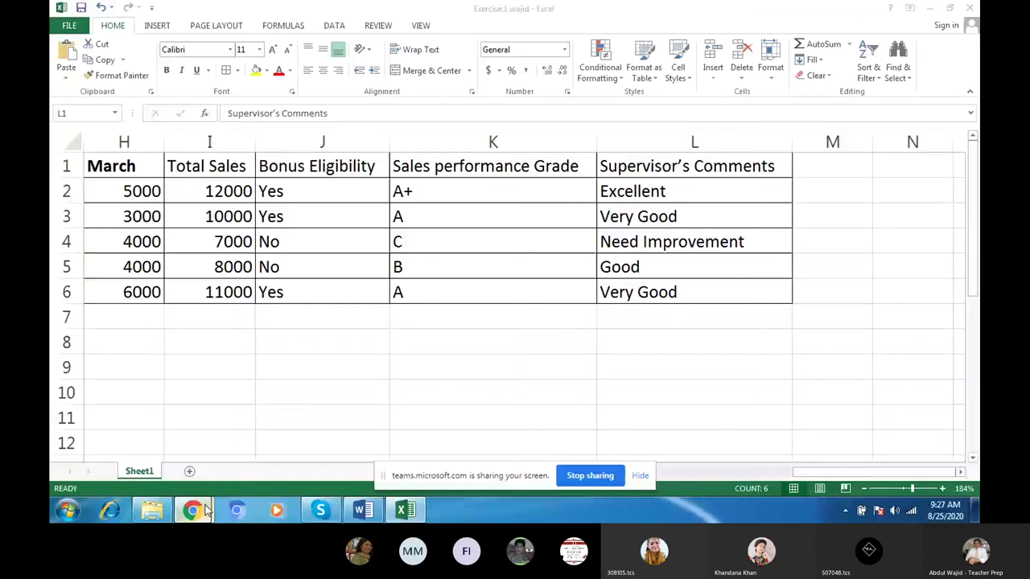
click(193, 510)
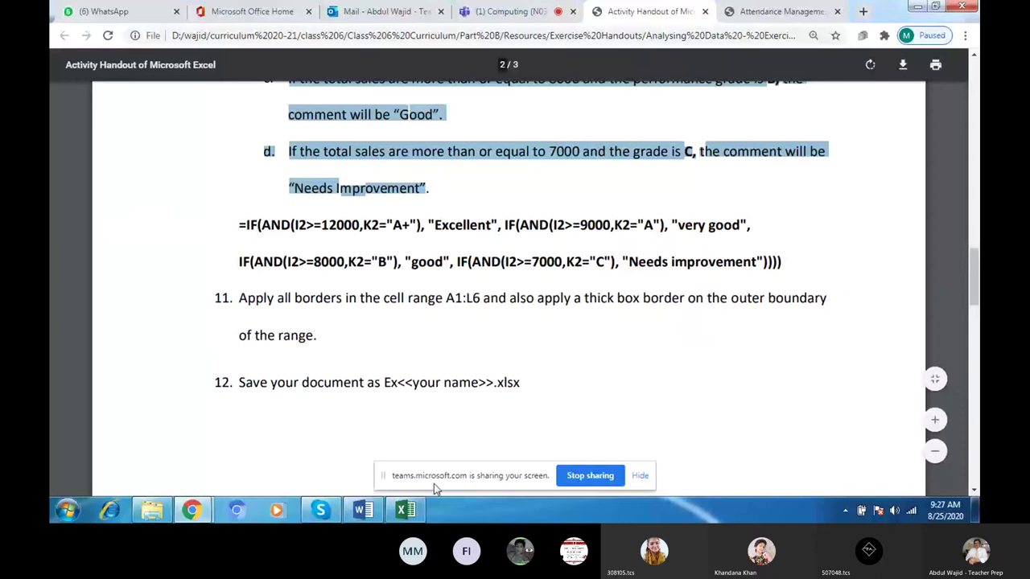
click(411, 508)
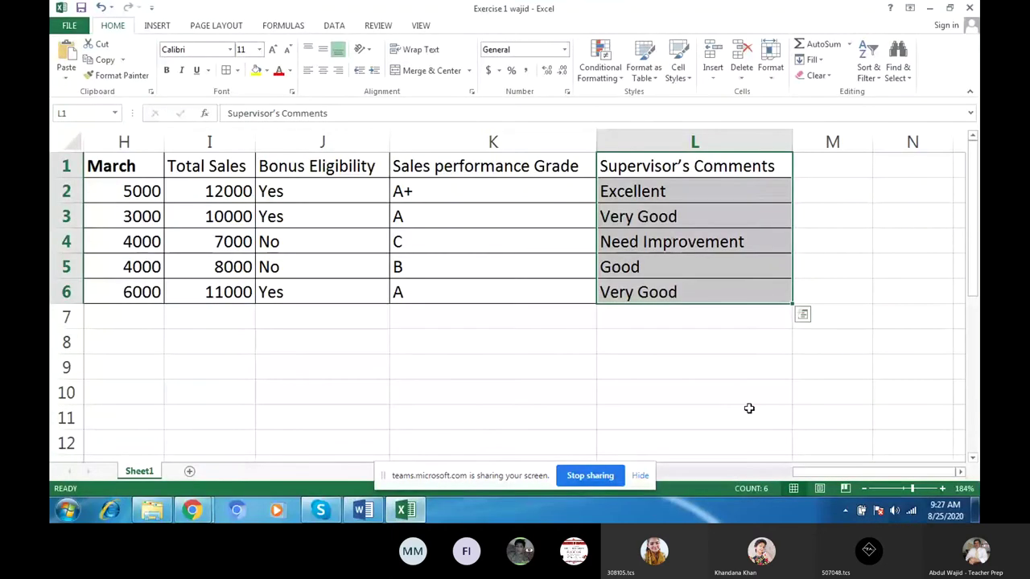
- At 100% zoom, select A1:L6 and apply a Thick Box Border, then return to the handout
click(902, 489)
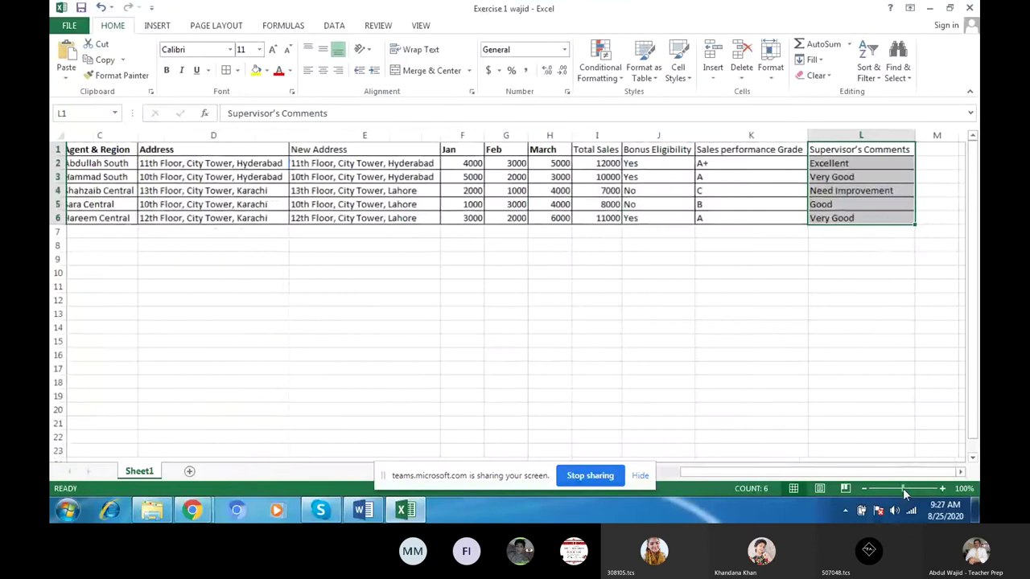
click(107, 152)
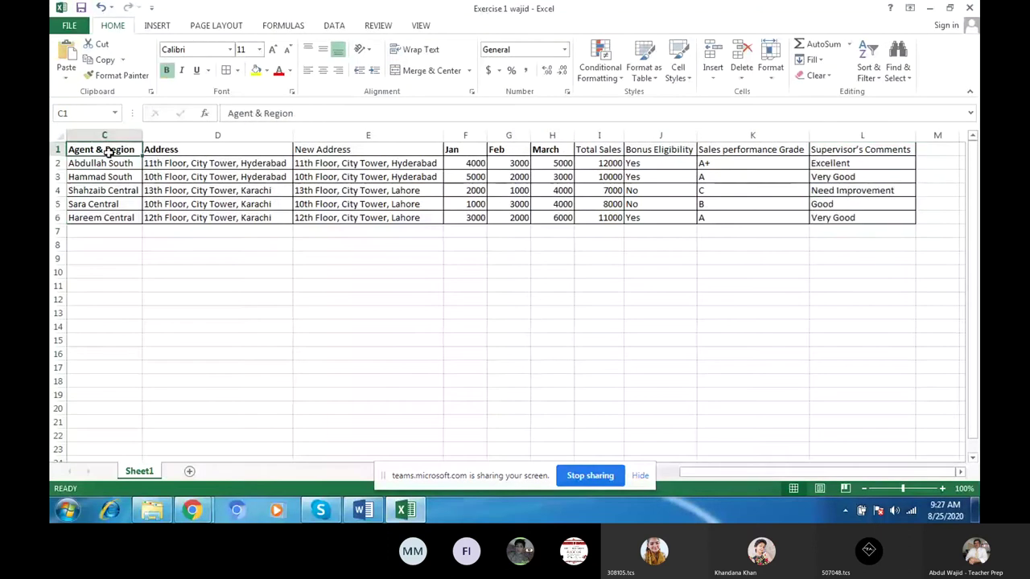
key(ctrl+Home)
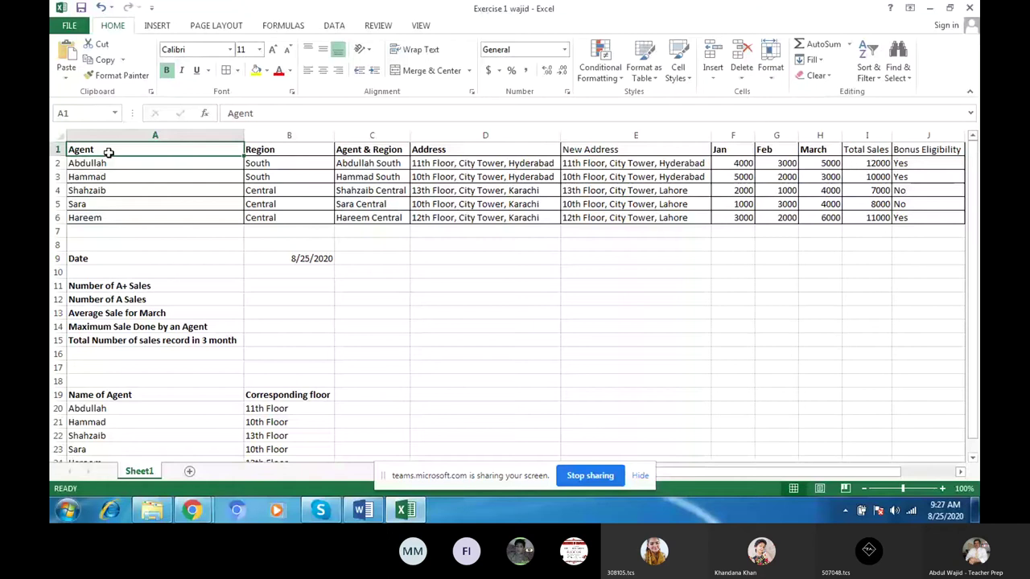
key(ctrl+shift+Down)
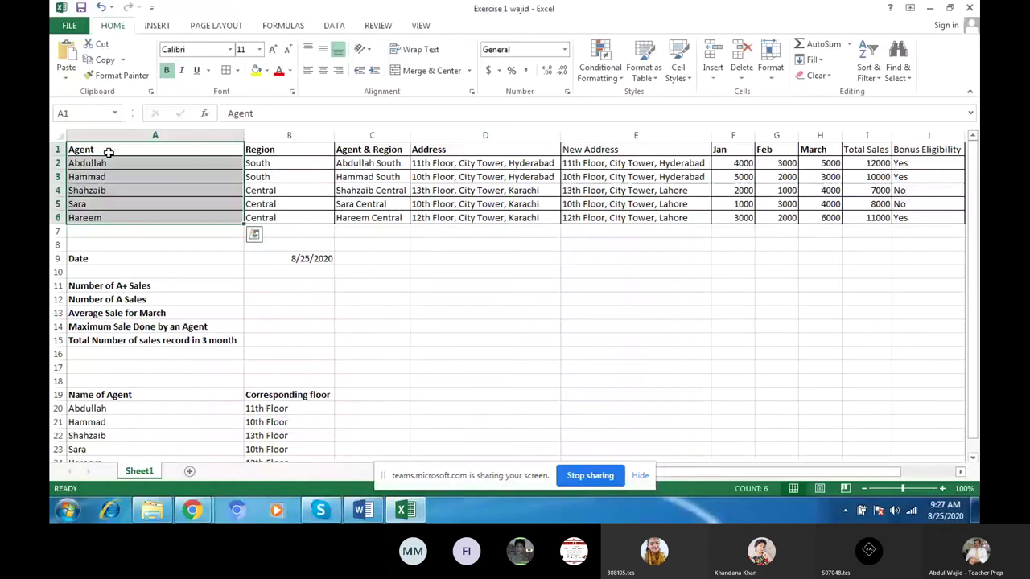
key(ctrl+shift+Right)
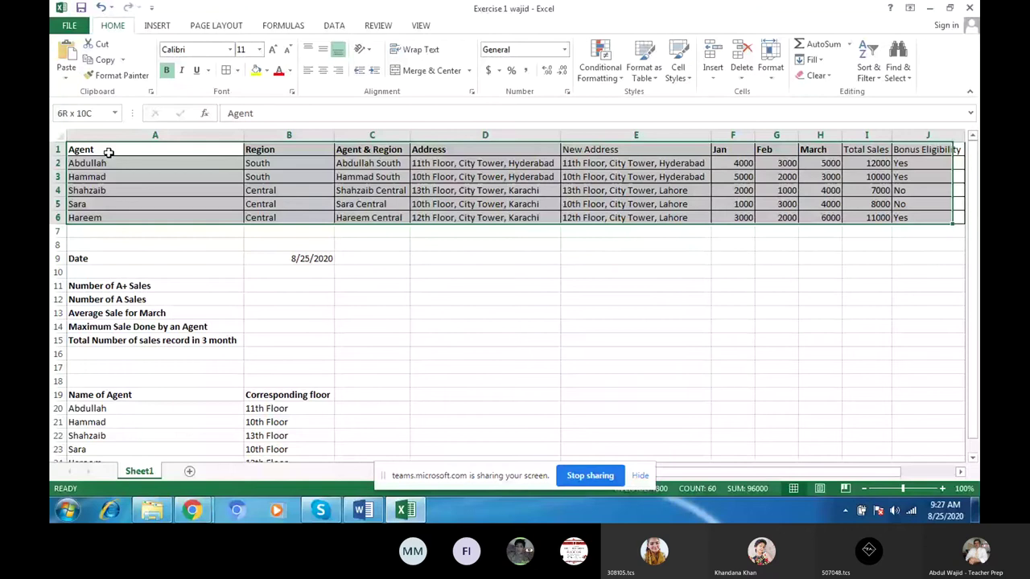
key(ctrl+shift+Right)
click(236, 70)
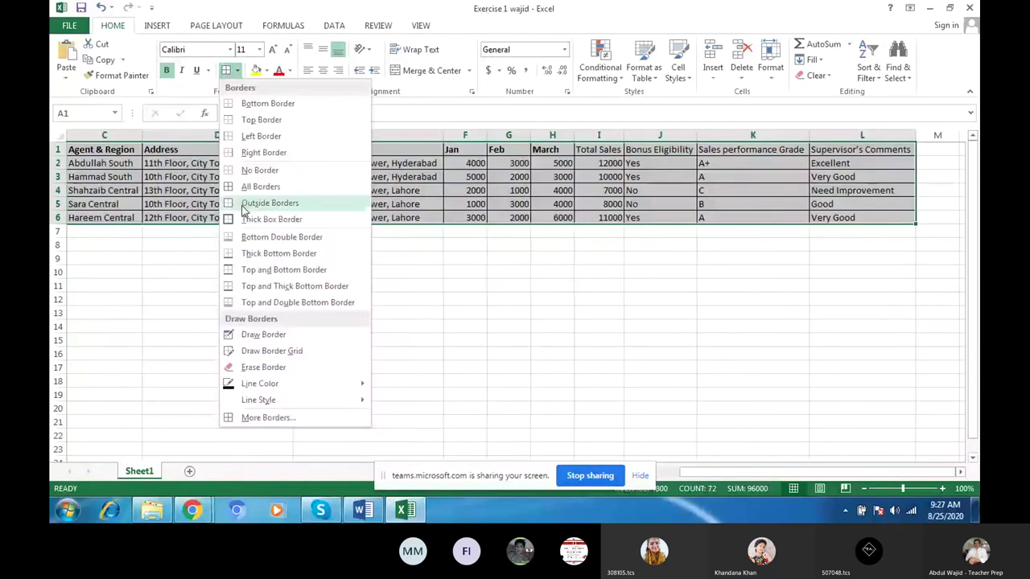
click(246, 219)
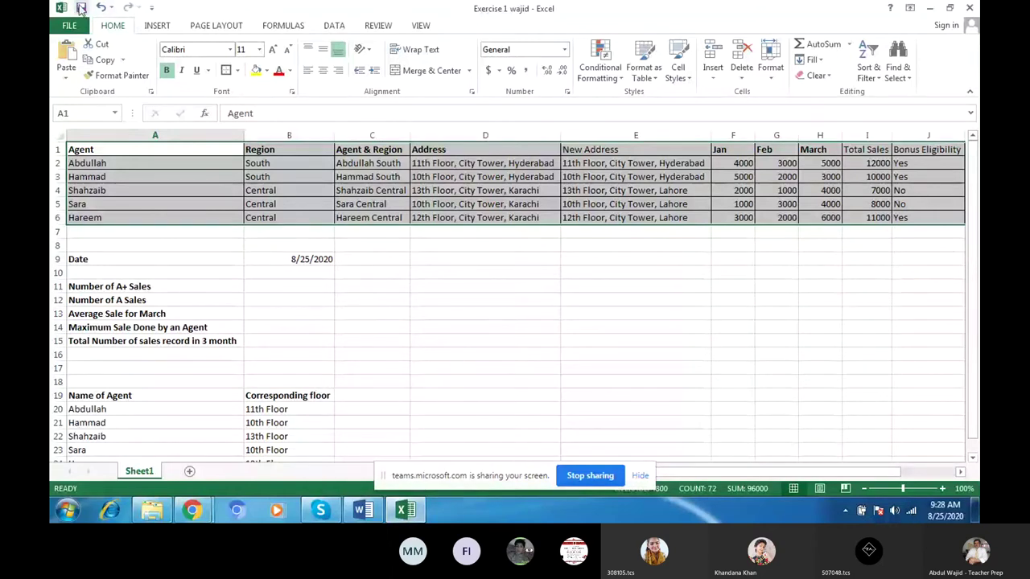
click(192, 510)
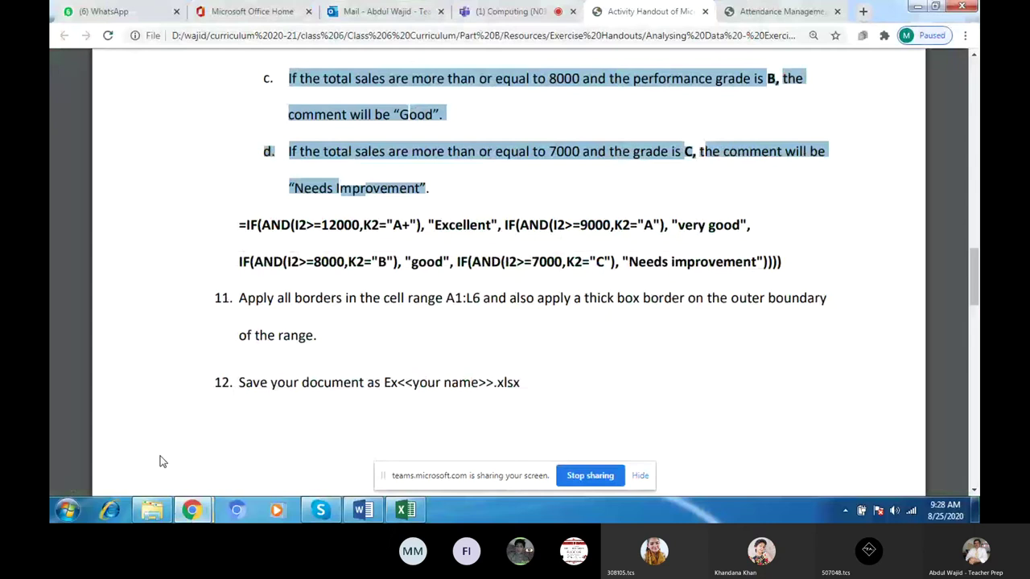
- Scroll the handout until the Part B heading and its numbered tasks are visible
drag(974, 278, 973, 456)
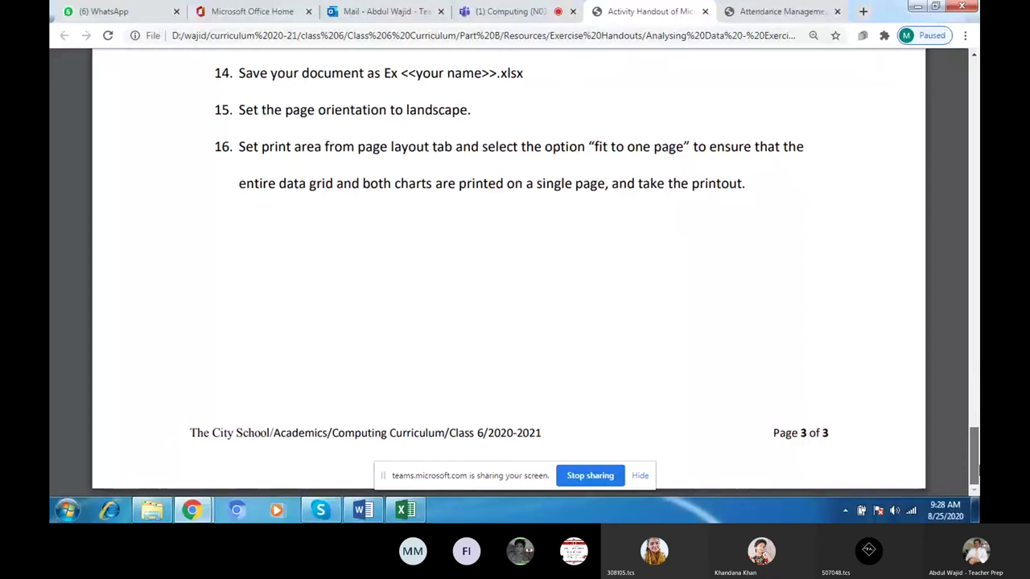
drag(974, 456, 977, 414)
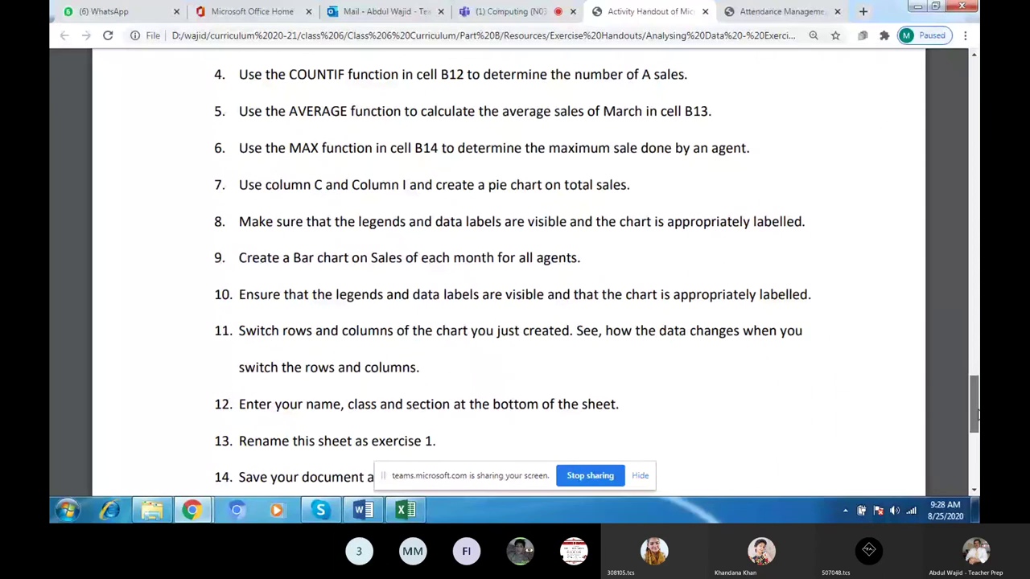
drag(977, 415, 977, 413)
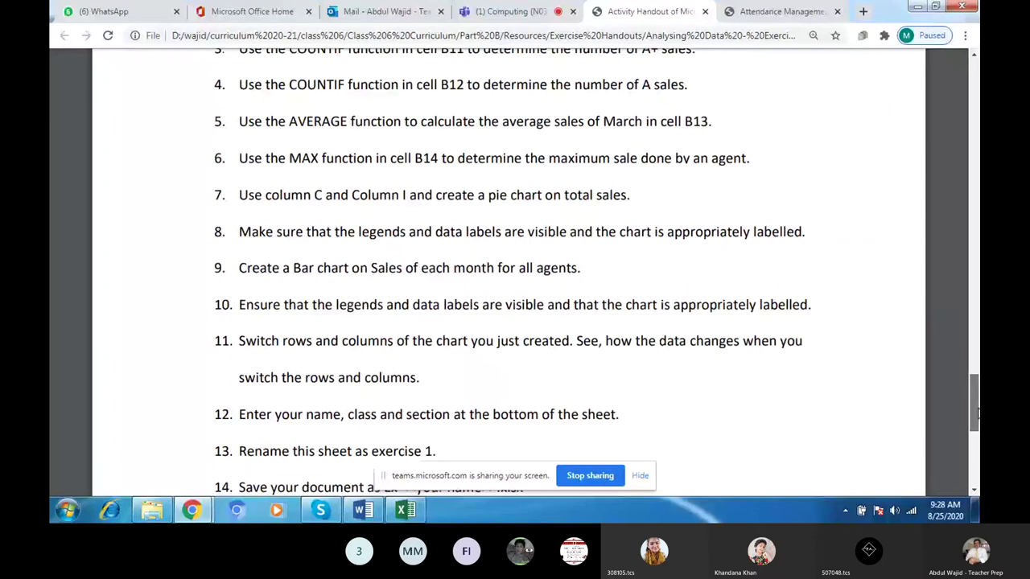
scroll(466, 158, up, 3)
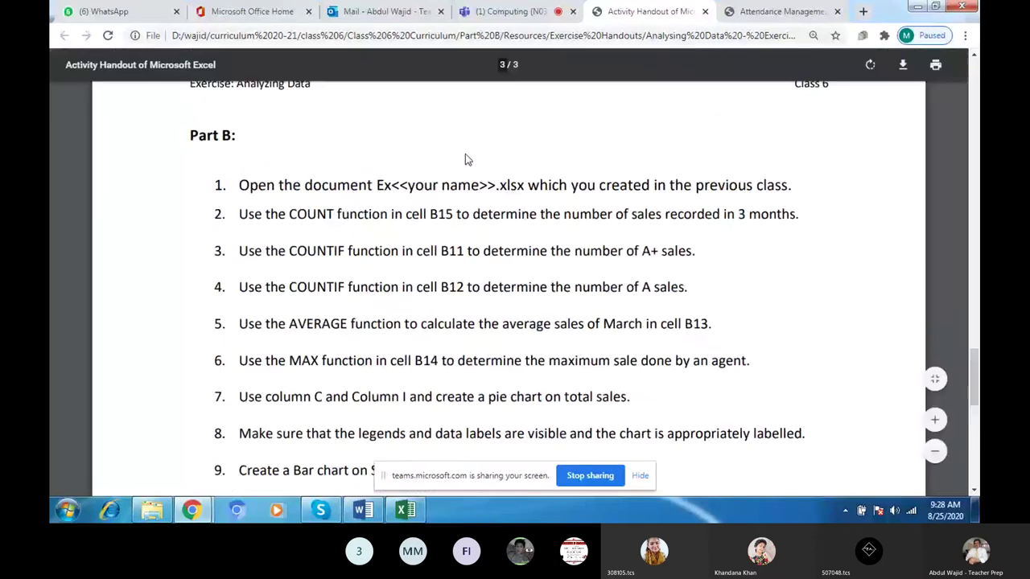
key(alt+Tab)
- Save the workbook to the Desktop with ' B' inserted after 'Exercise 1' in its file name
click(81, 161)
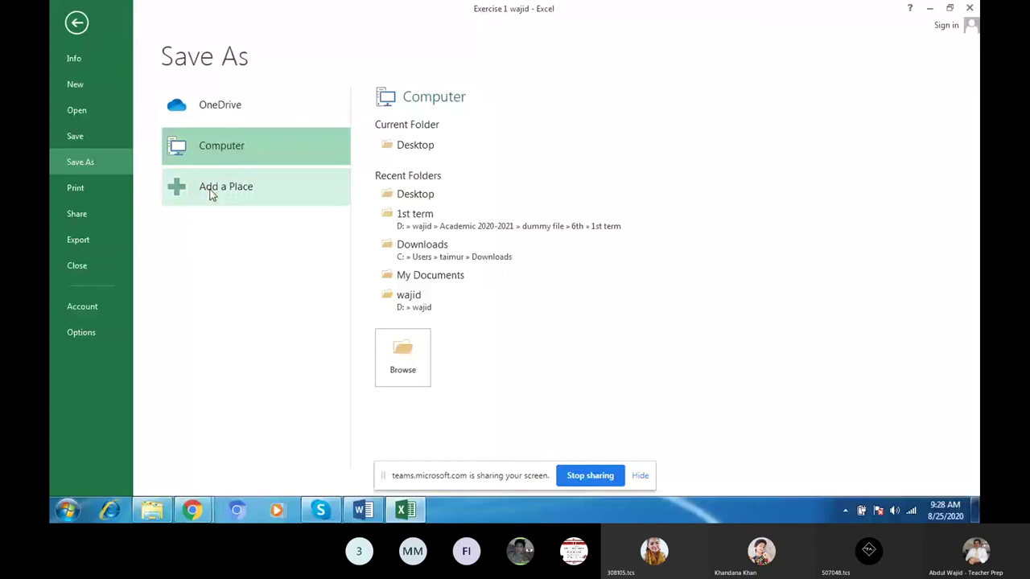
click(413, 147)
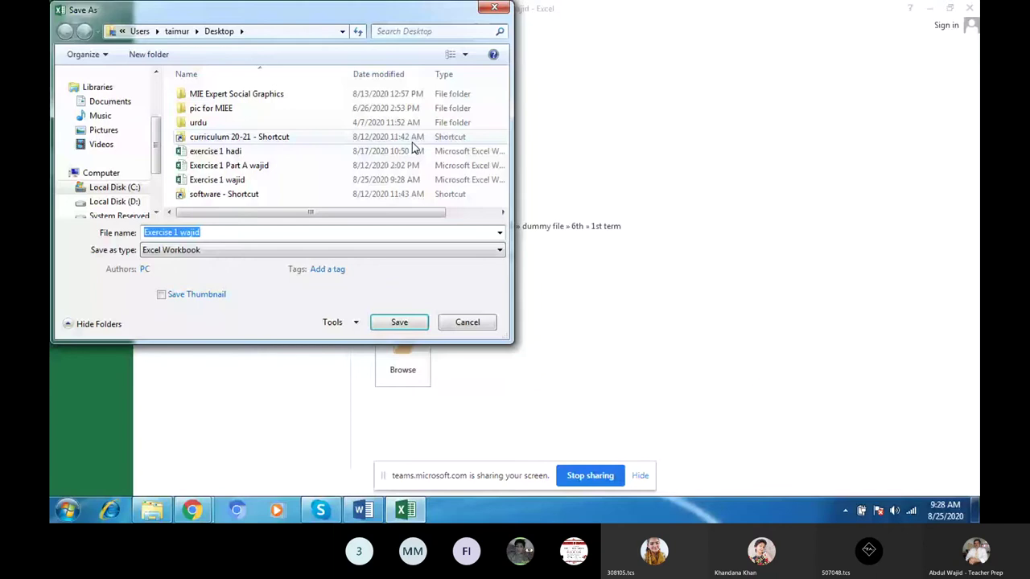
click(179, 231)
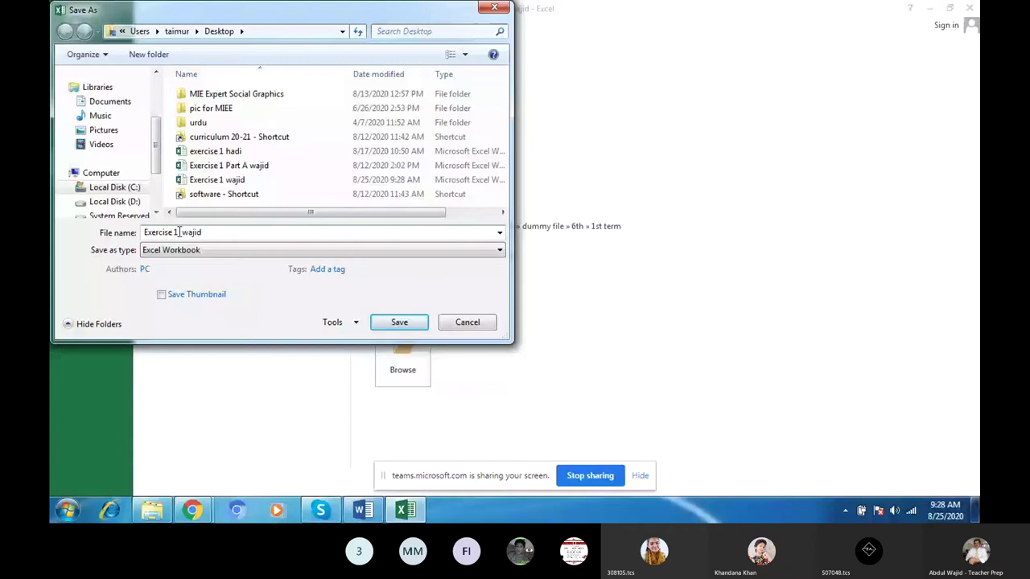
text(B)
click(395, 324)
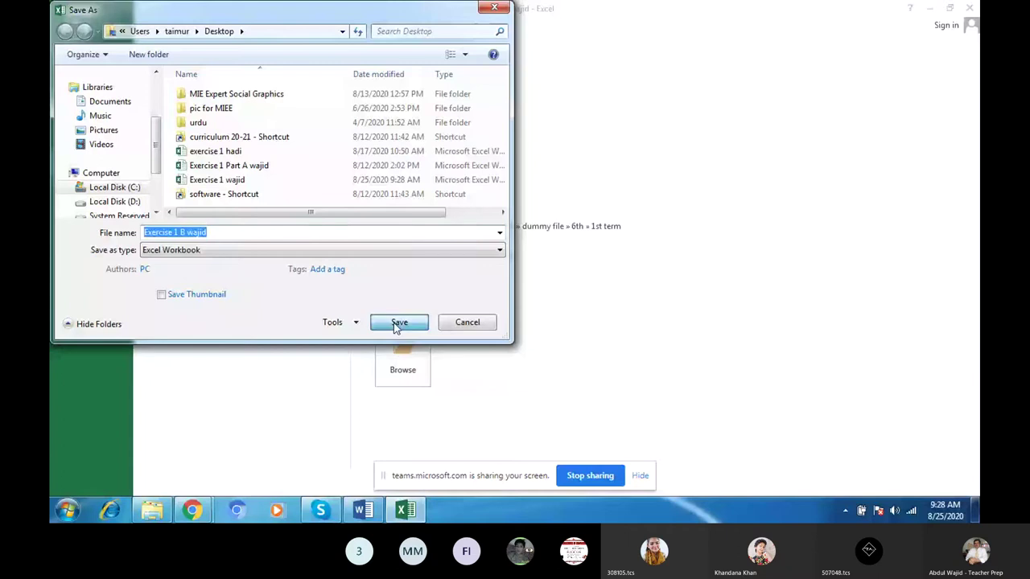
key(alt+Tab)
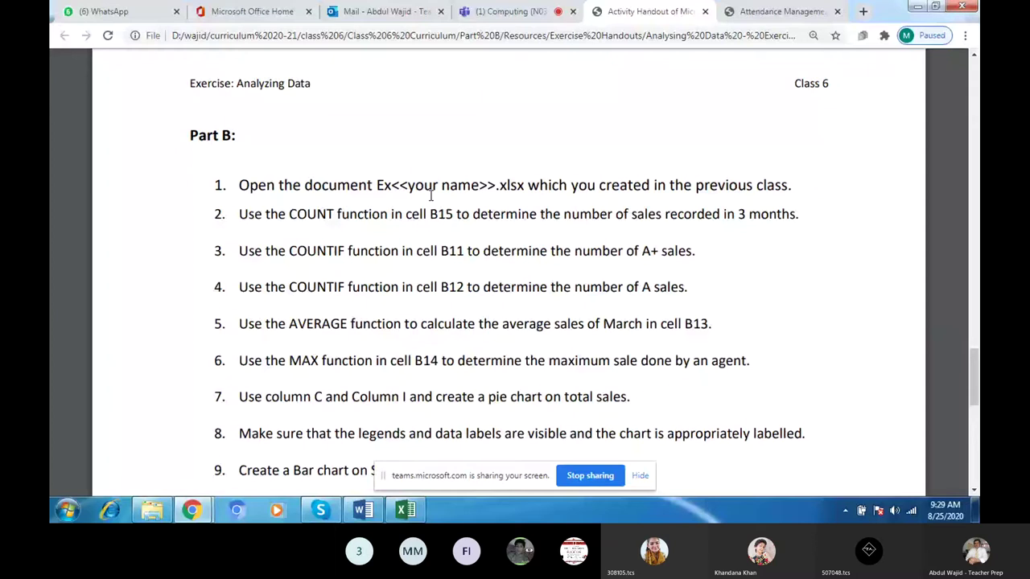
- Highlight handout task 2 on the COUNT formula for B15, then bring Excel back
drag(239, 214, 649, 214)
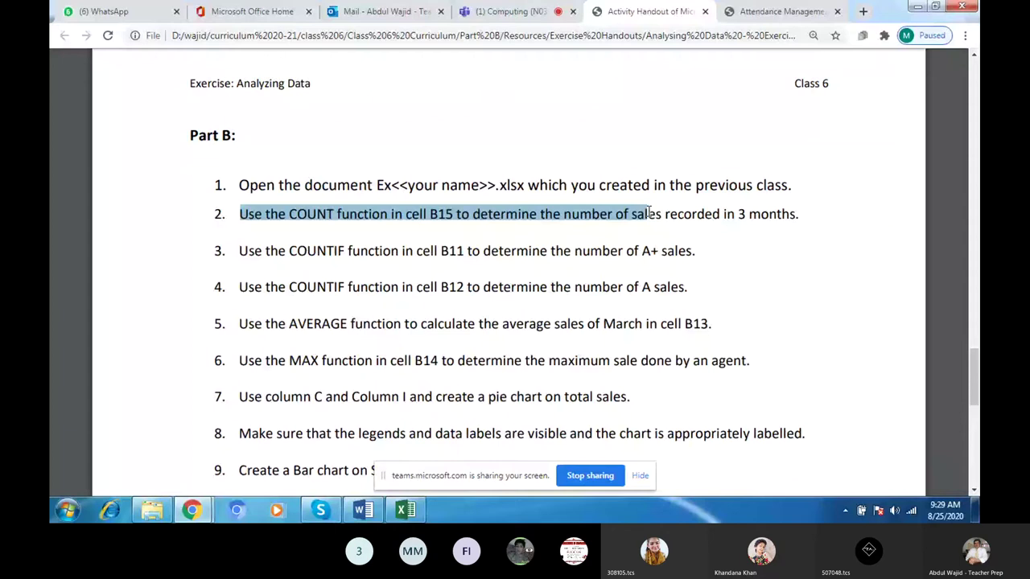
drag(649, 213, 803, 212)
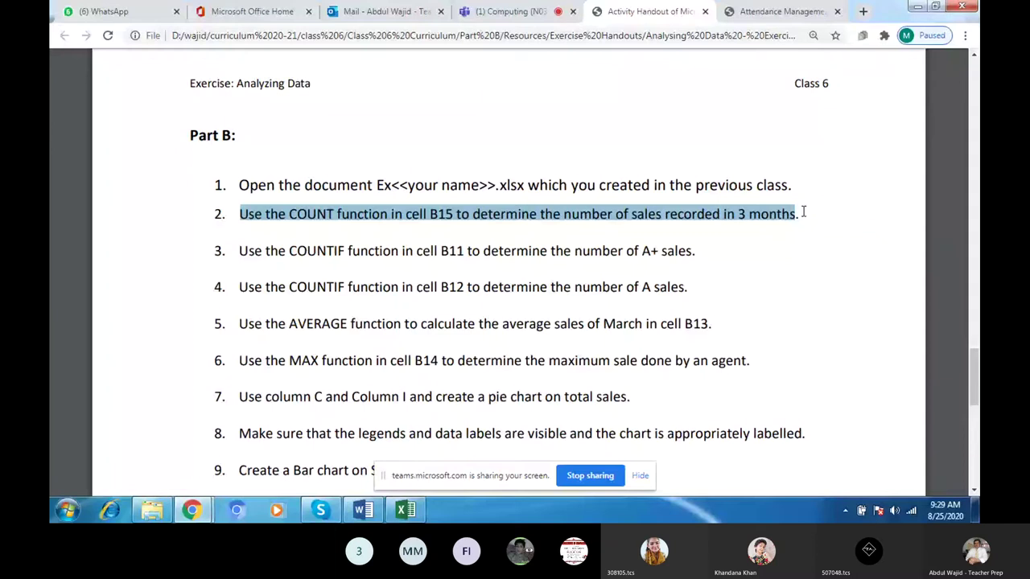
click(405, 510)
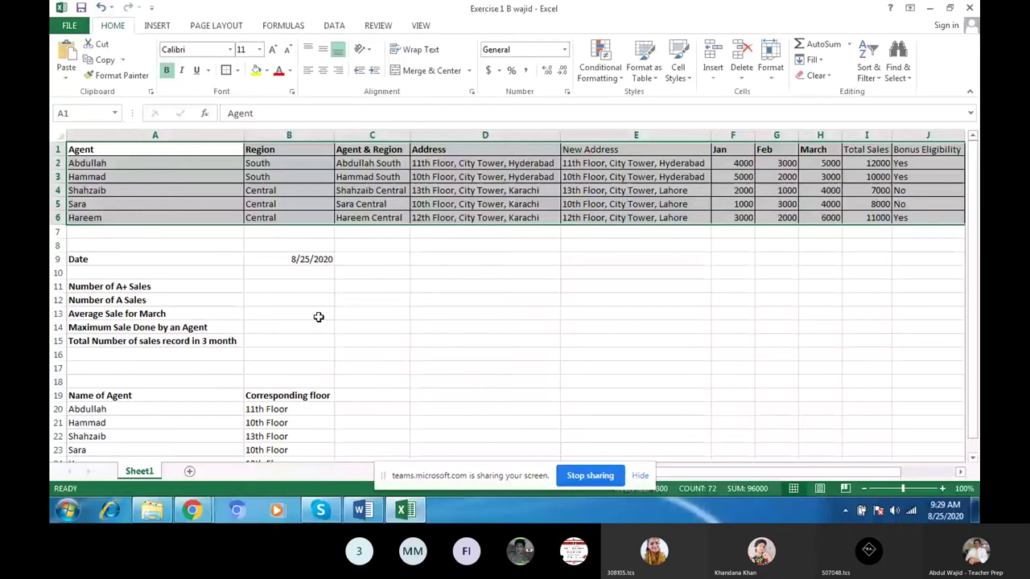
- Enter =COUNT(F2:H6) in B15, returning 15, and view it at 148% zoom
click(310, 342)
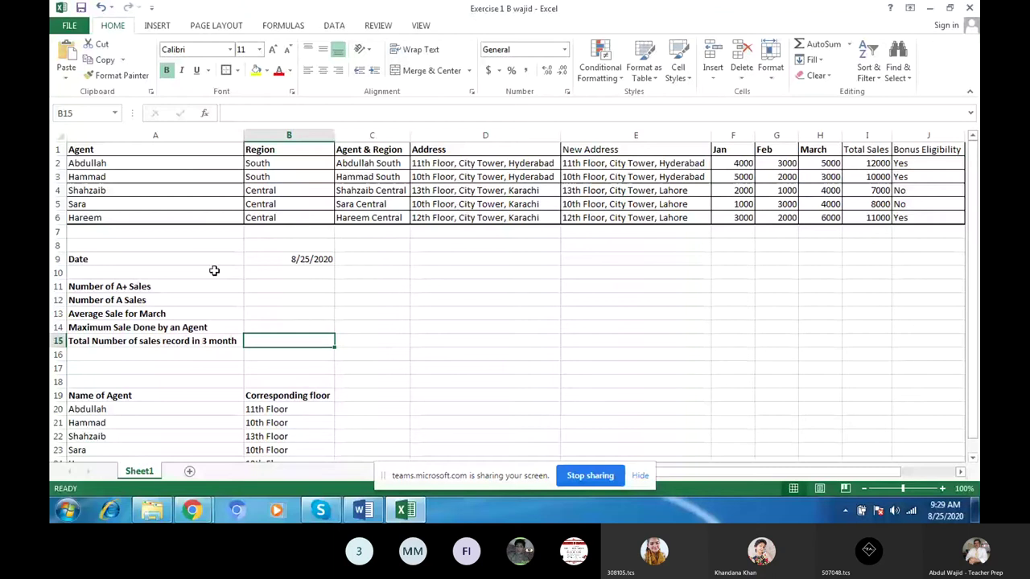
text(=)
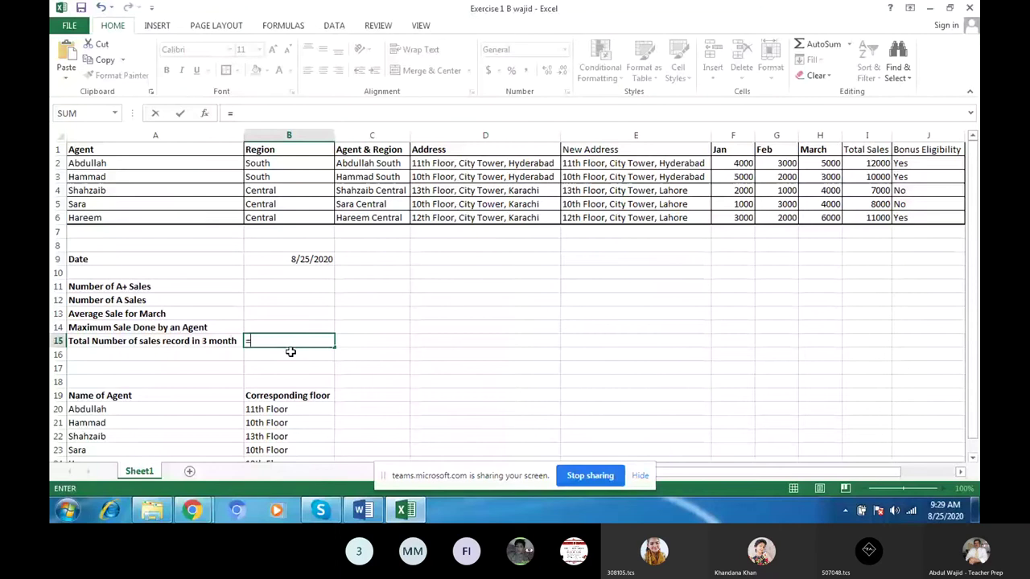
text(count()
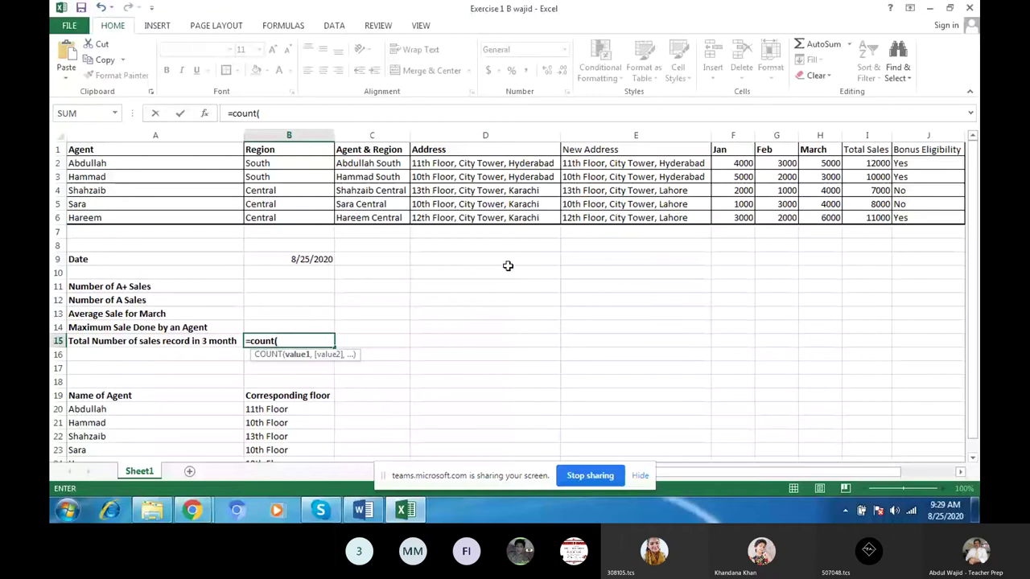
drag(733, 163, 803, 215)
key(Return)
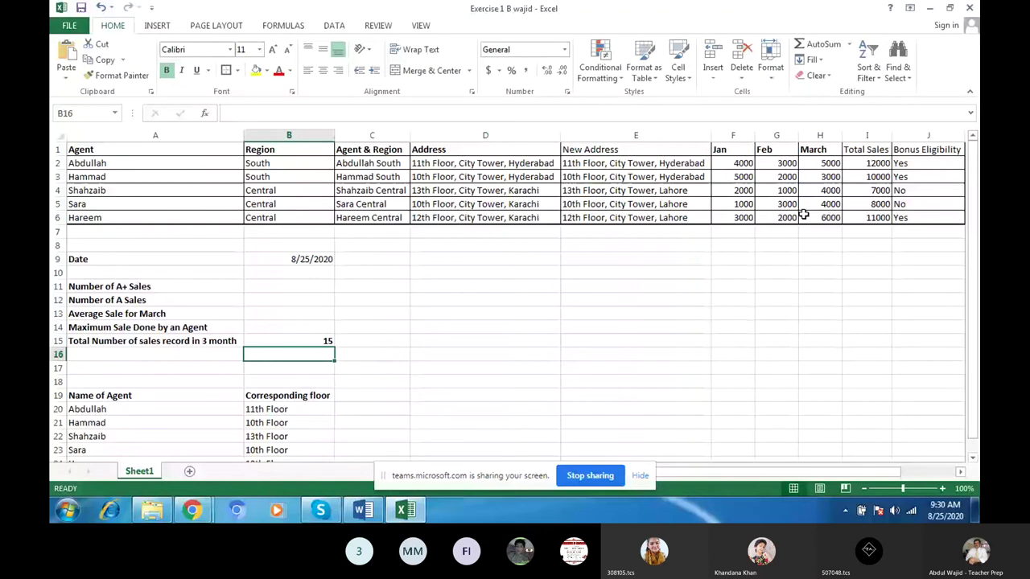
click(908, 489)
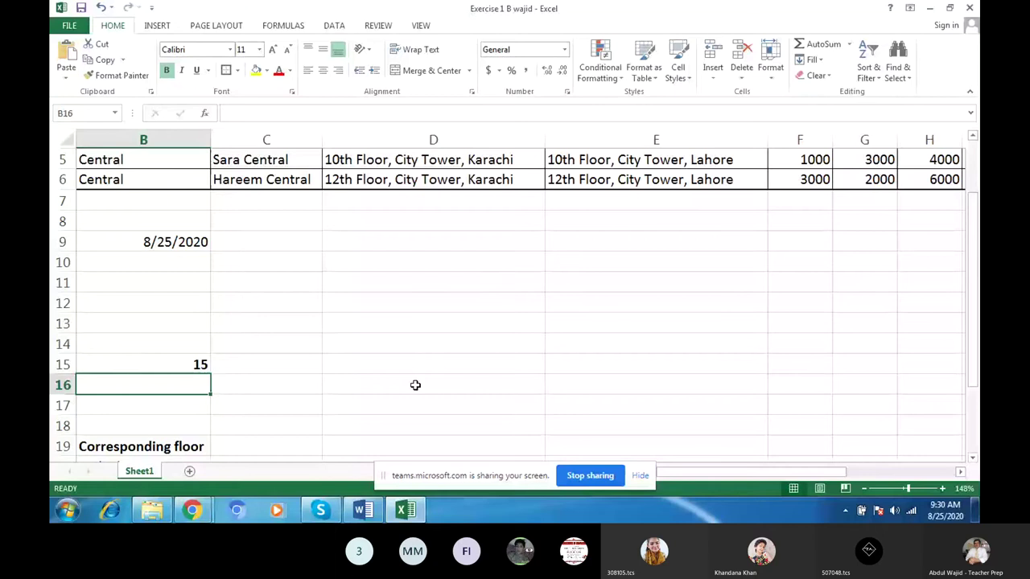
key(Up)
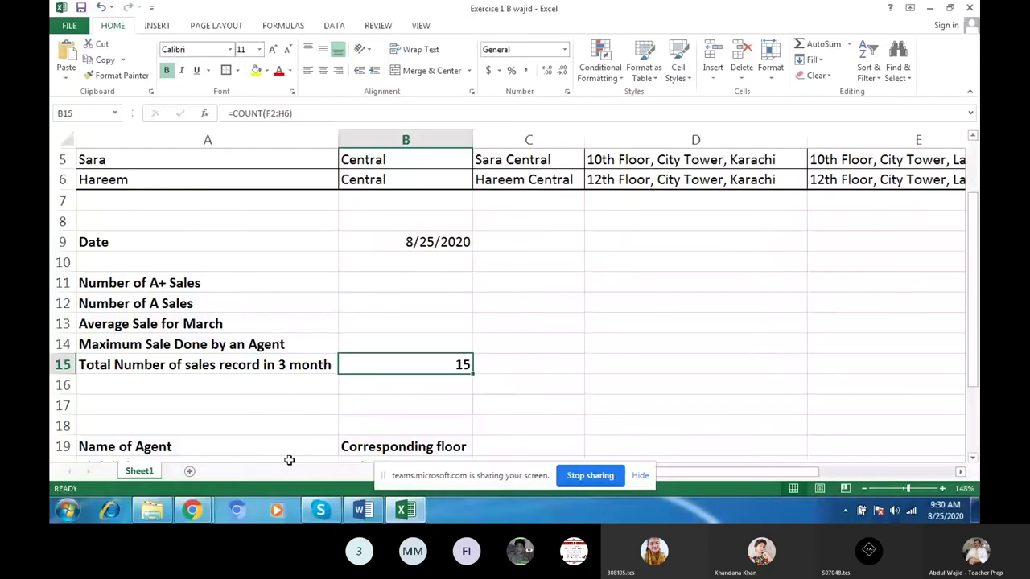
key(alt+Tab)
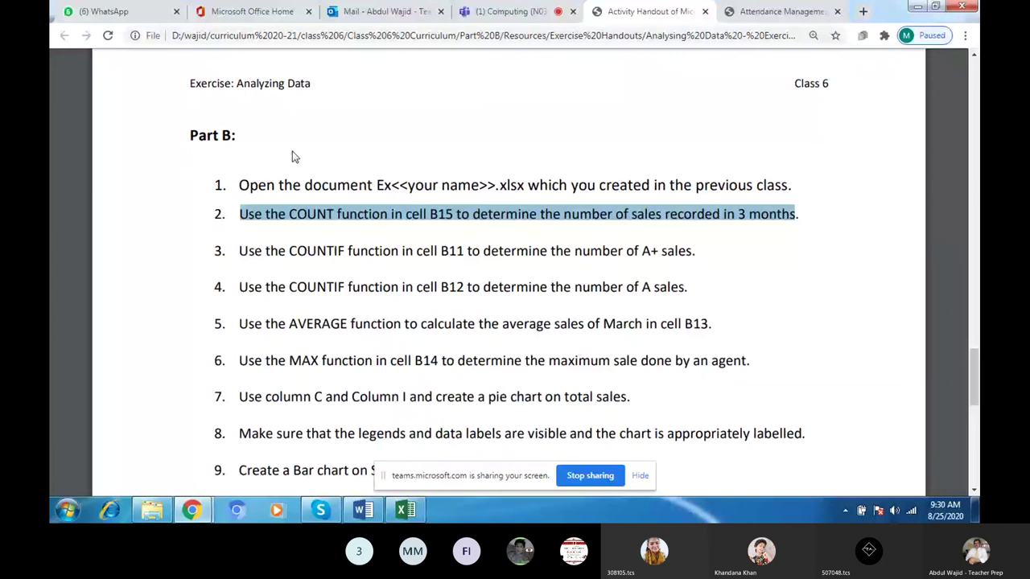
- Open the class Computing E-Book in Teams in full-screen view
key(ctrl+shift+Tab)
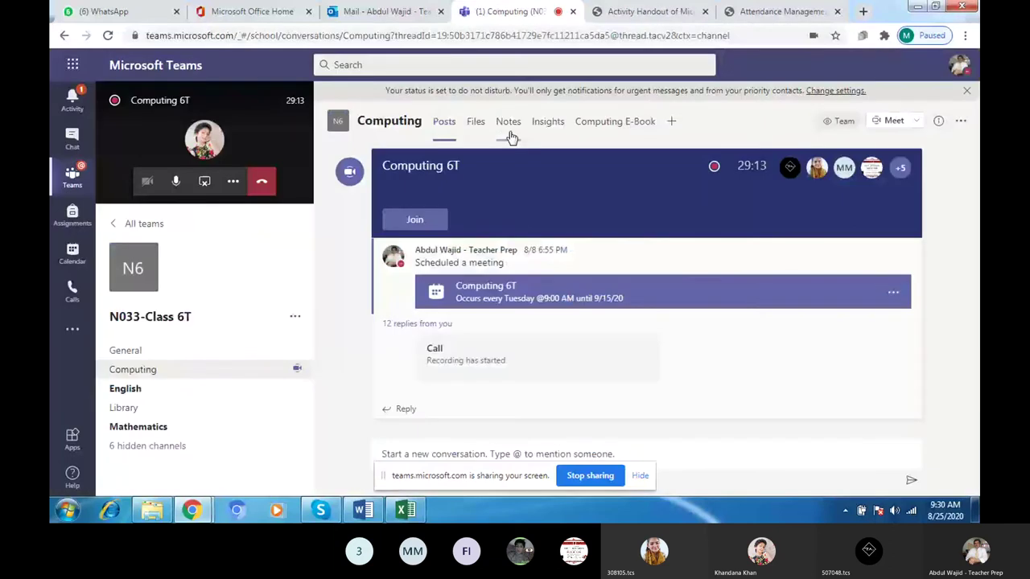
click(595, 121)
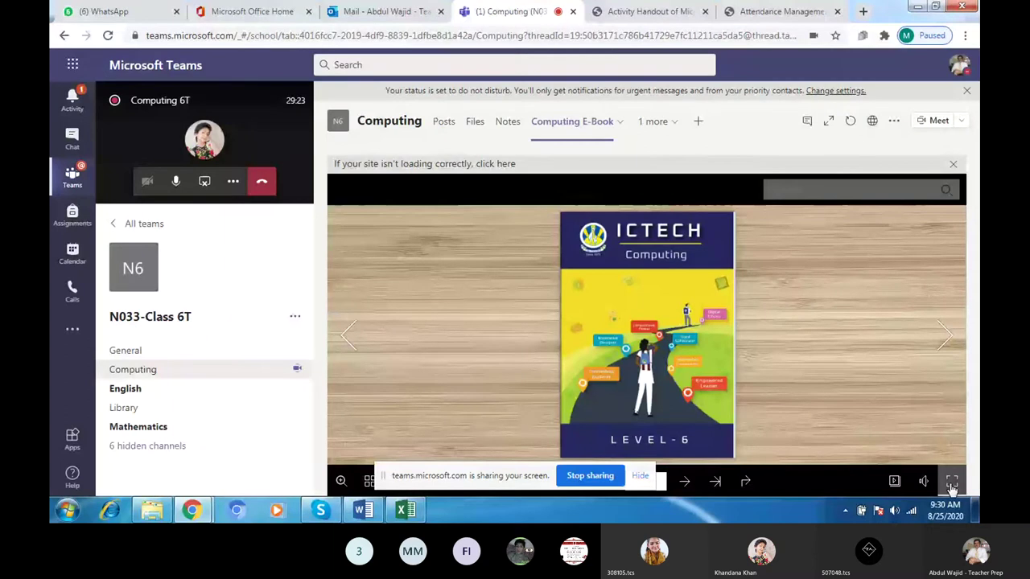
click(952, 482)
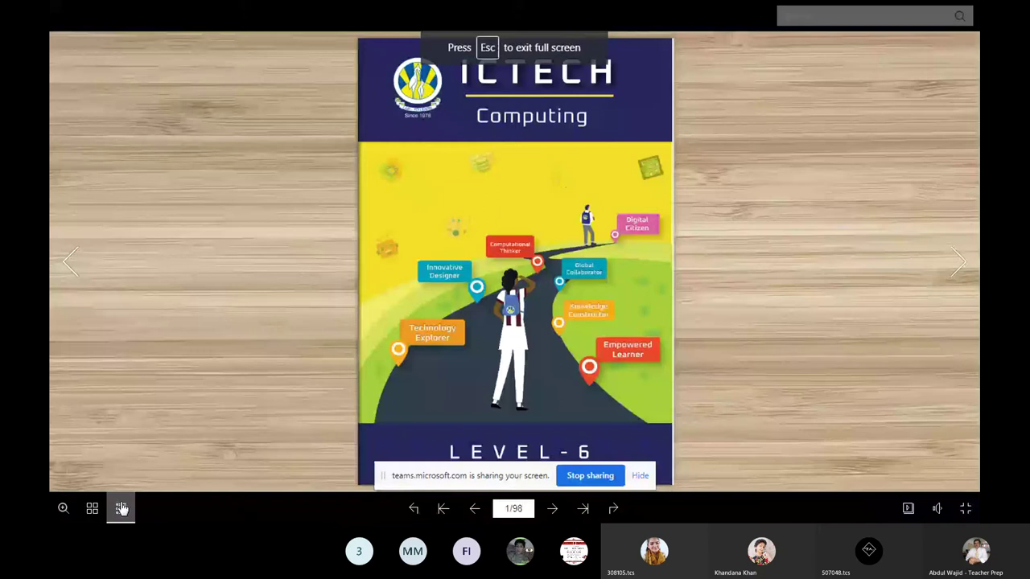
- Search the table of contents for 'count' and open the enlarged COUNT pages
click(121, 509)
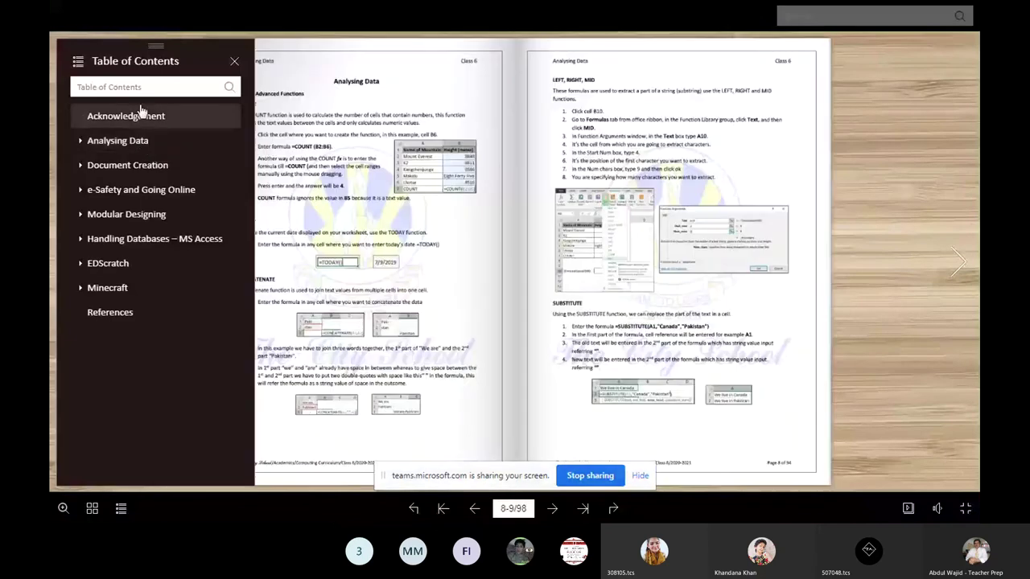
click(140, 86)
text(co)
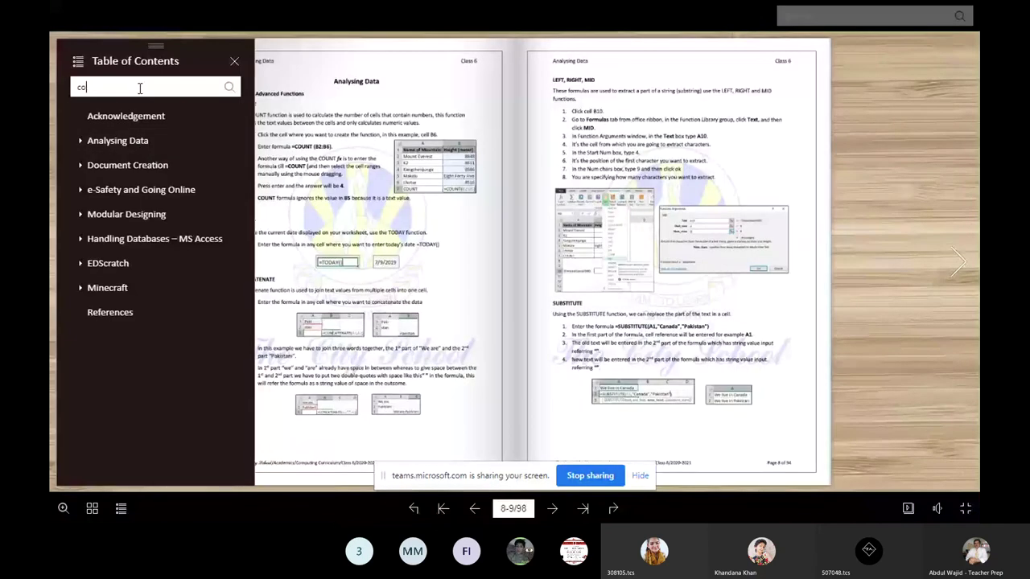
text(unt)
key(Return)
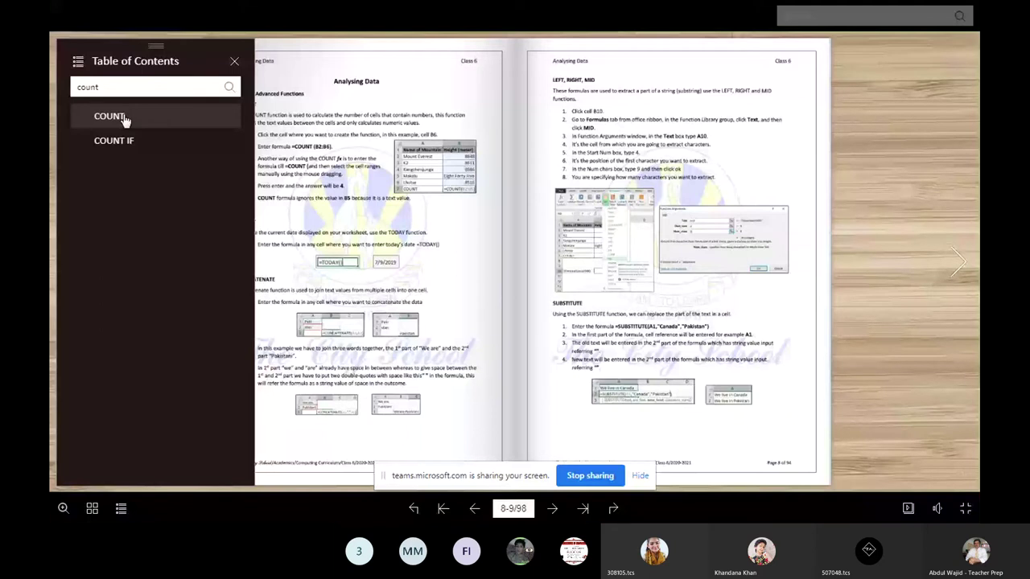
click(123, 119)
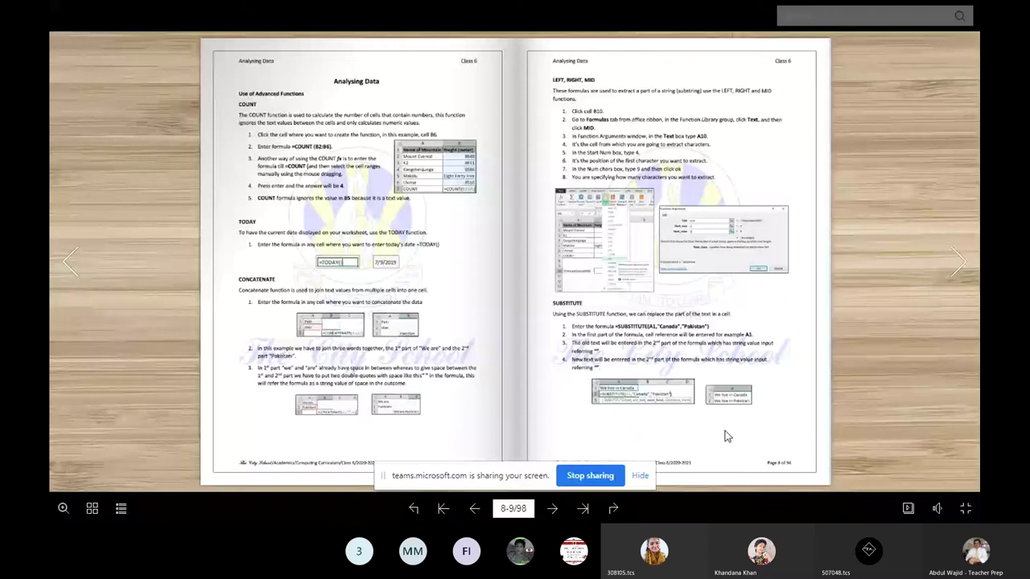
click(63, 509)
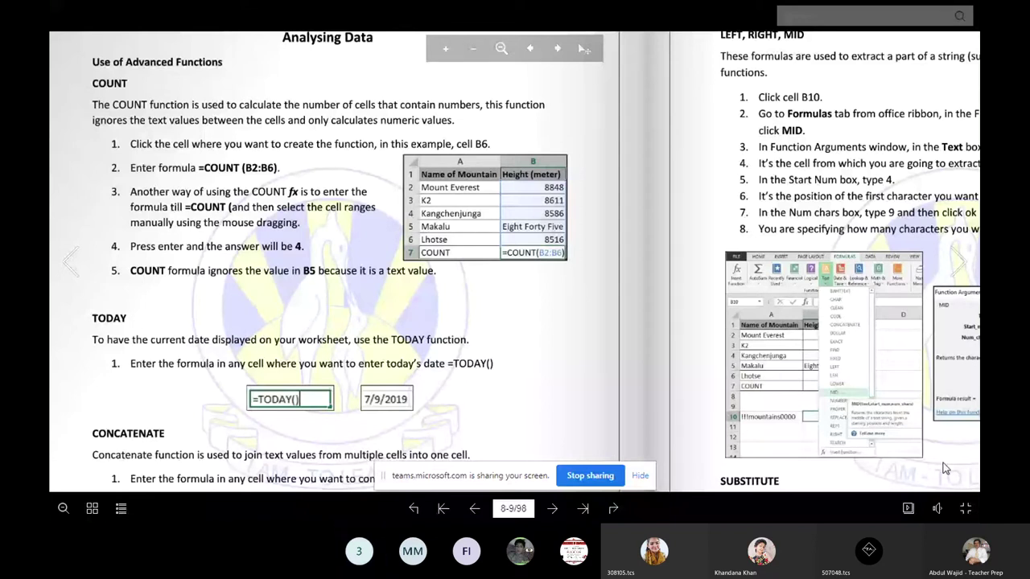
key(Escape)
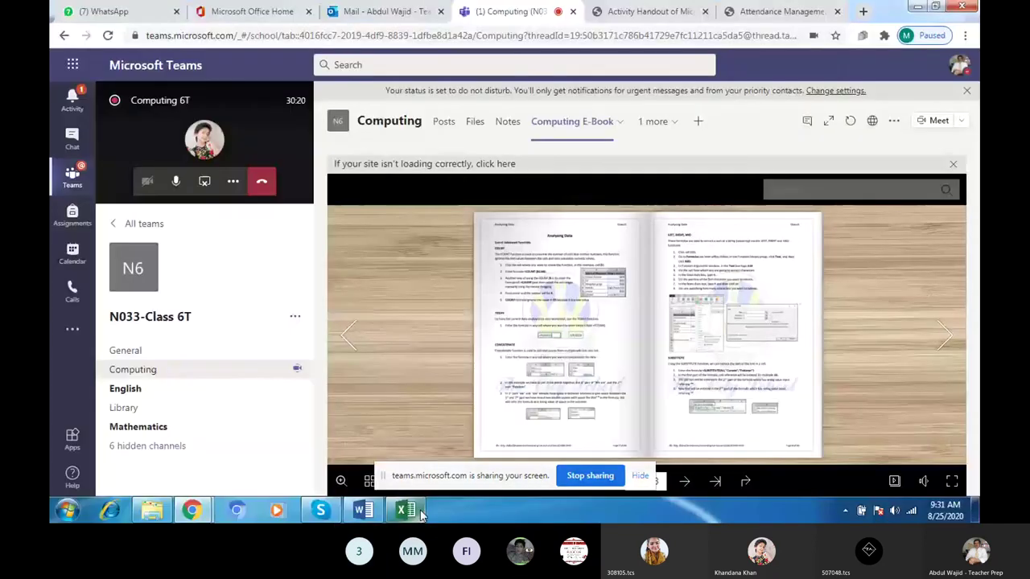
click(420, 513)
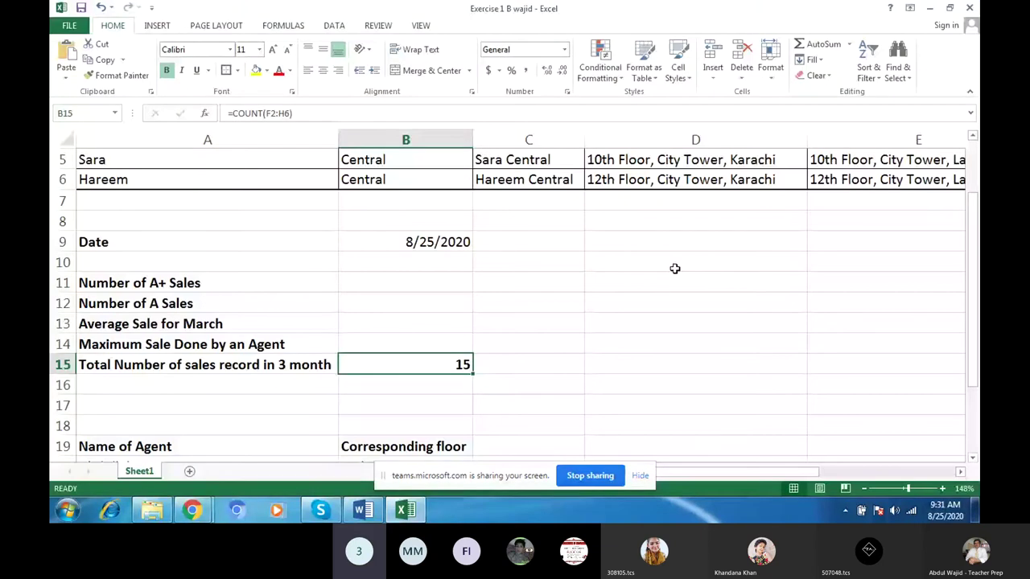
drag(809, 471, 905, 453)
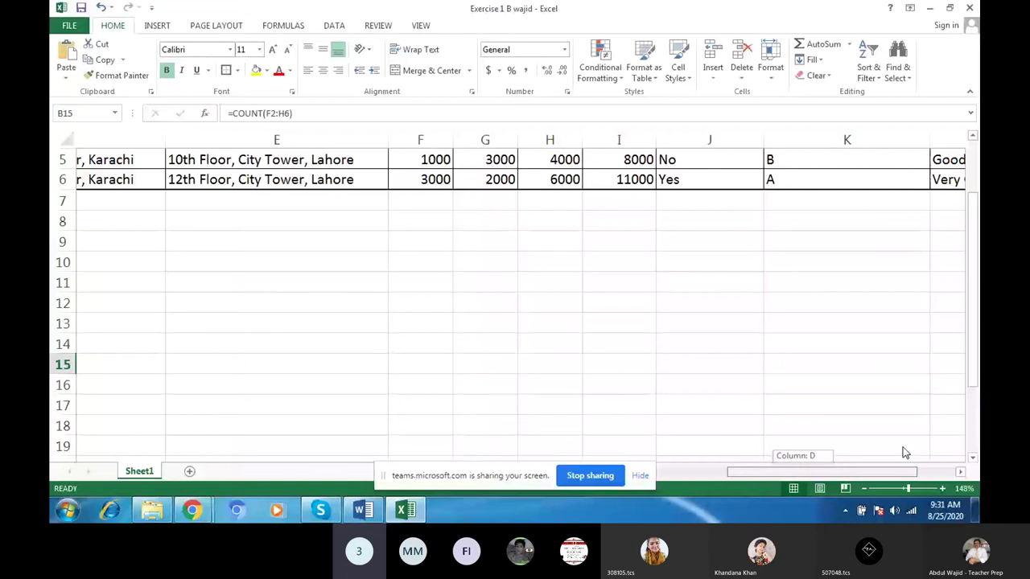
drag(905, 453, 889, 453)
drag(973, 330, 974, 330)
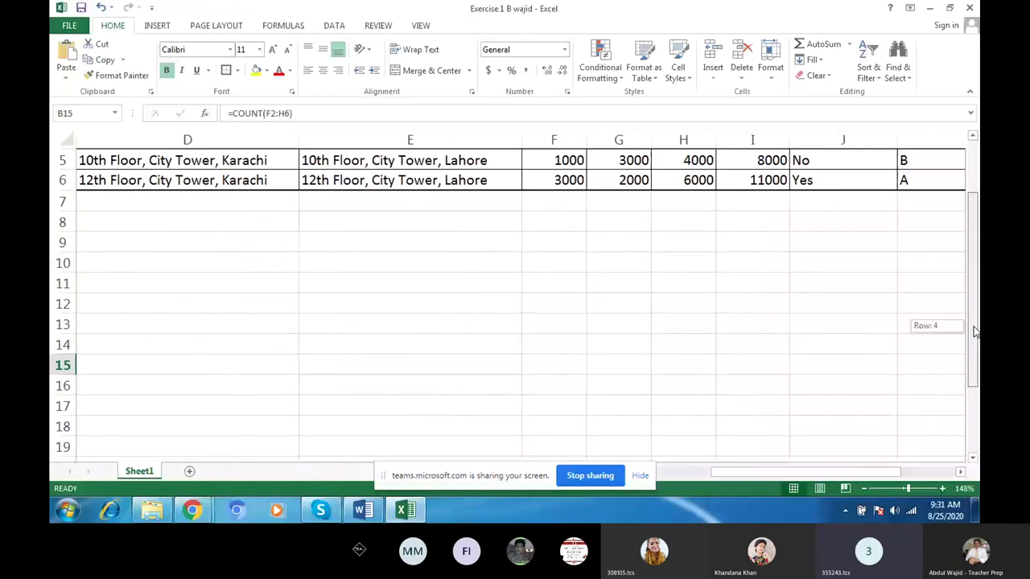
drag(973, 330, 974, 318)
click(578, 182)
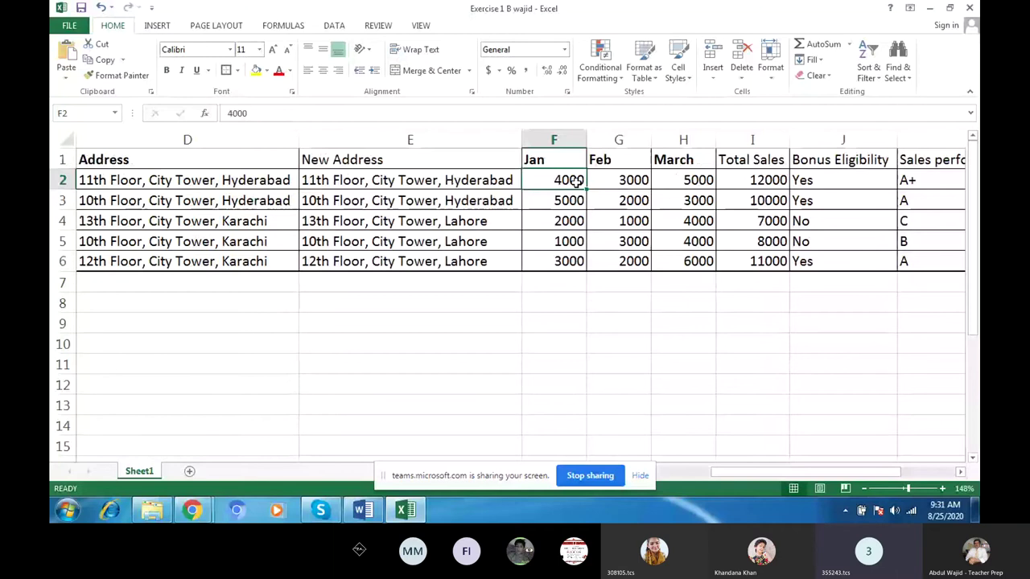
key(shift+Down)
key(shift+Down)
key(shift+Down)
key(shift+Right)
key(shift+Right)
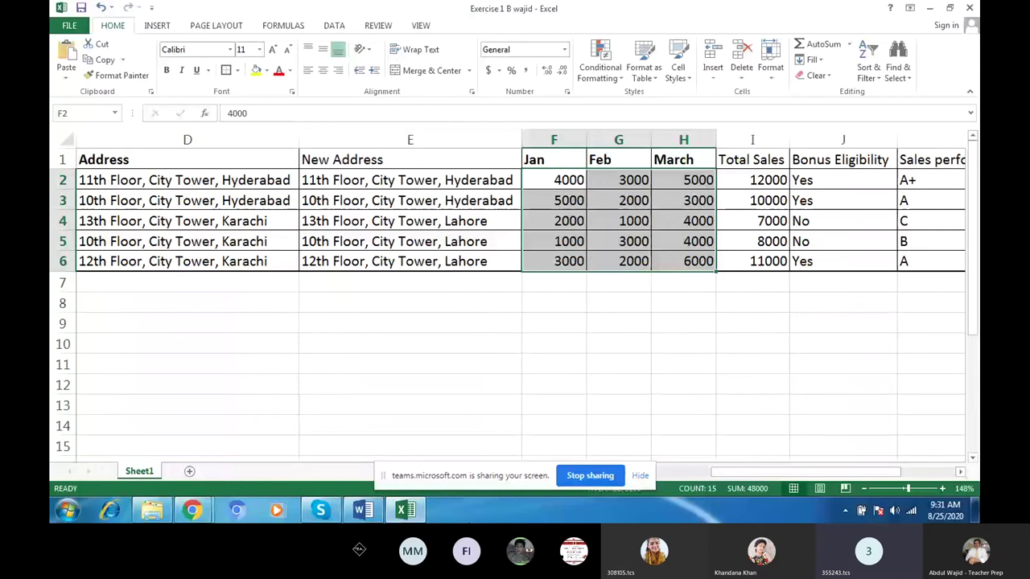
key(alt+Tab)
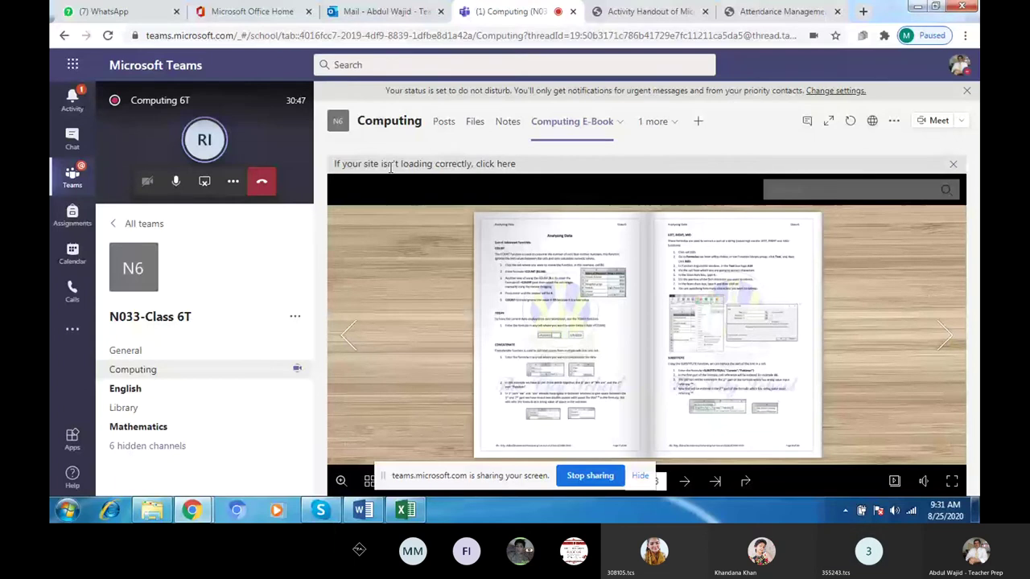
- Highlight handout step 3 on using COUNTIF in B11 for A+ sales, then return to the Teams meeting
click(650, 11)
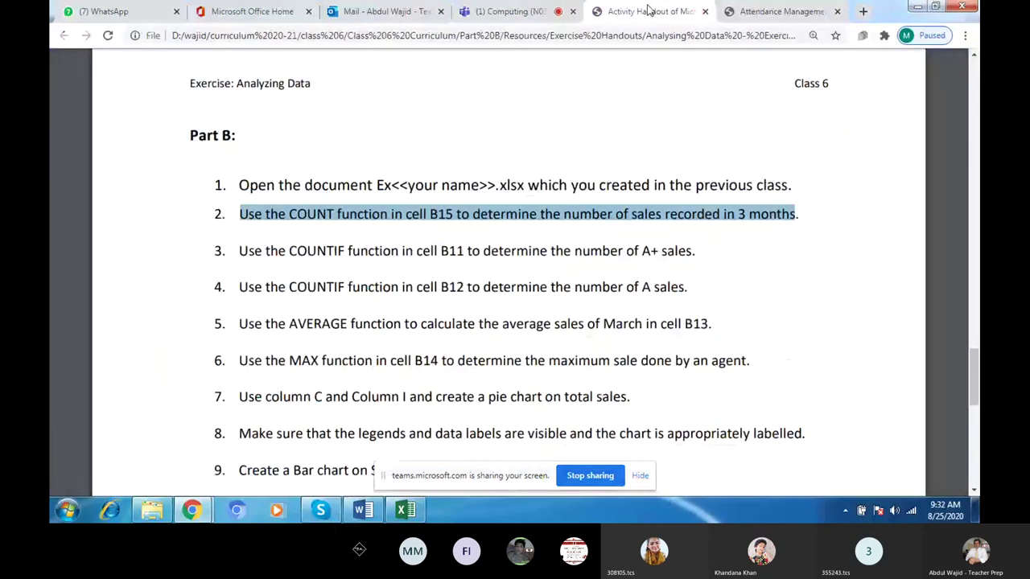
click(701, 253)
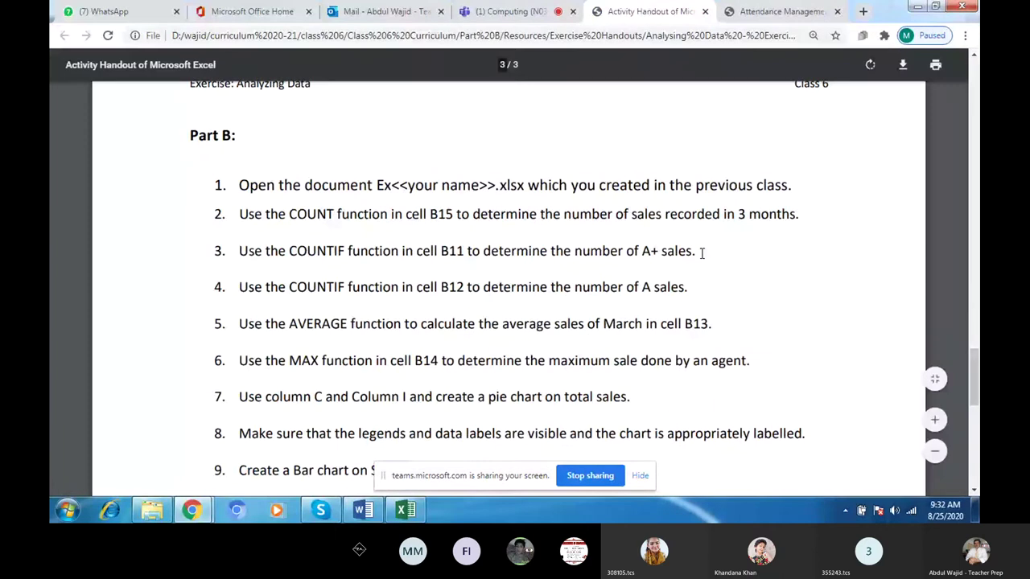
mouse_move(424, 121)
drag(701, 253, 240, 248)
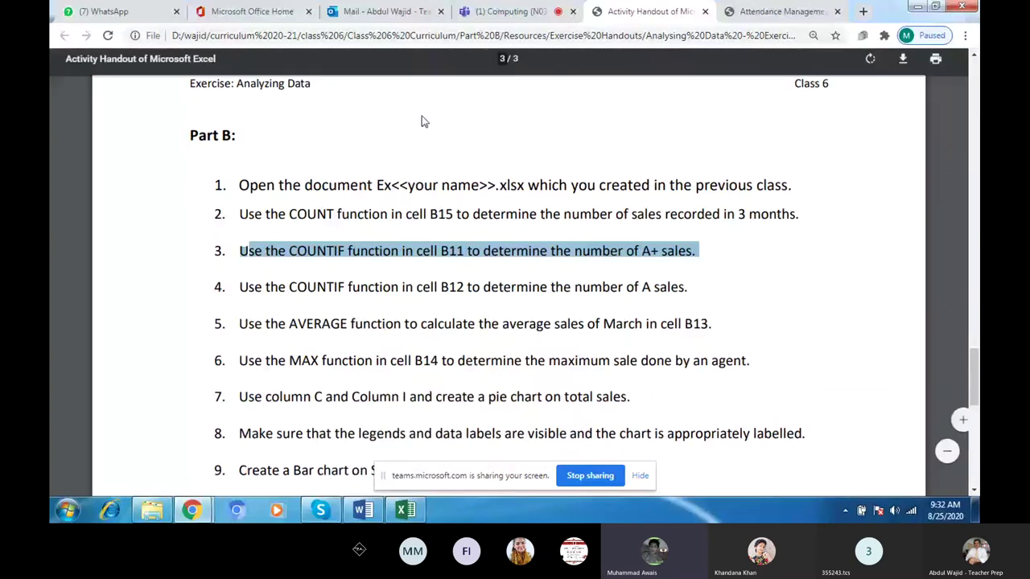
key(ctrl+shift+Tab)
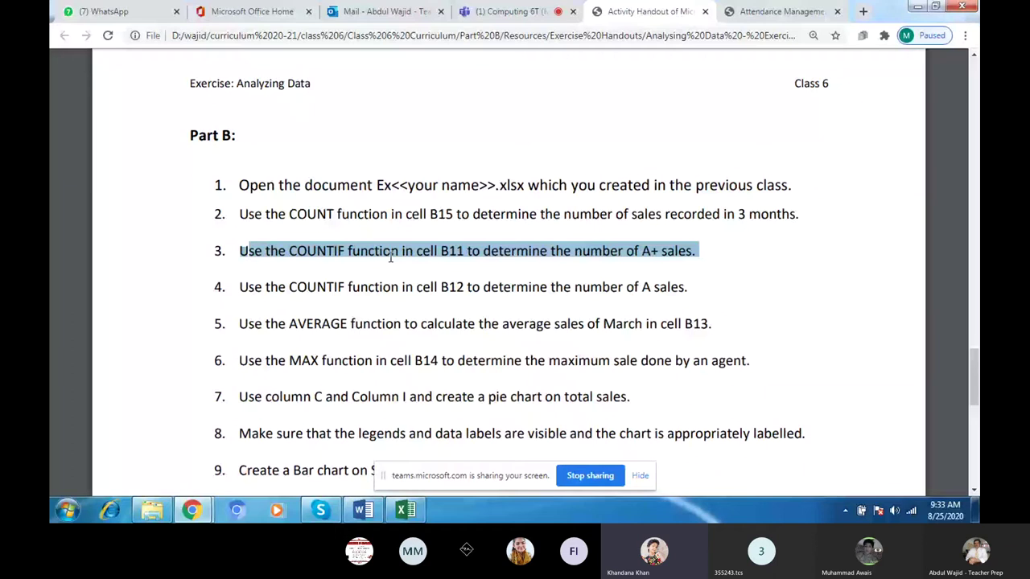
click(391, 256)
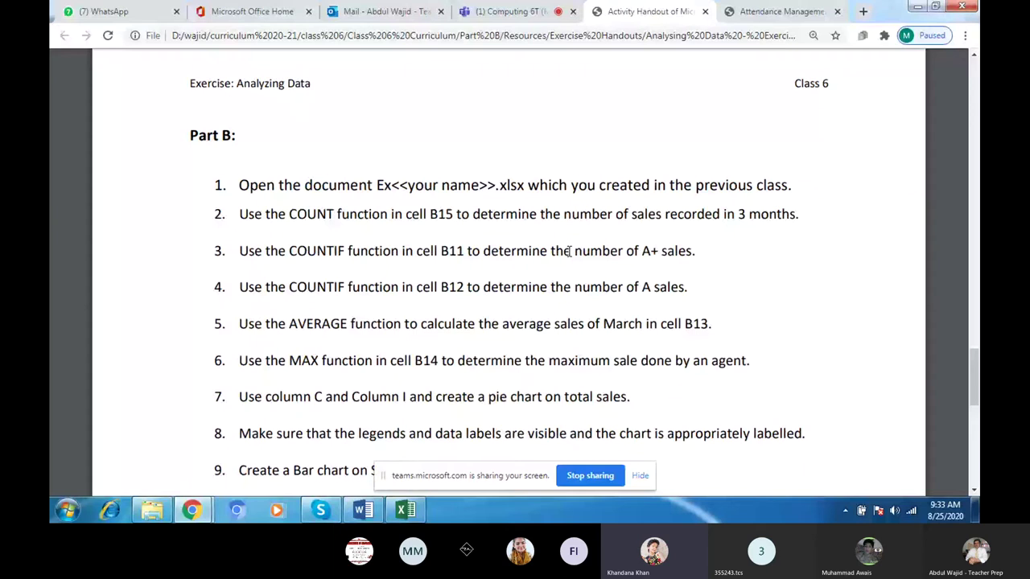
drag(695, 252, 240, 251)
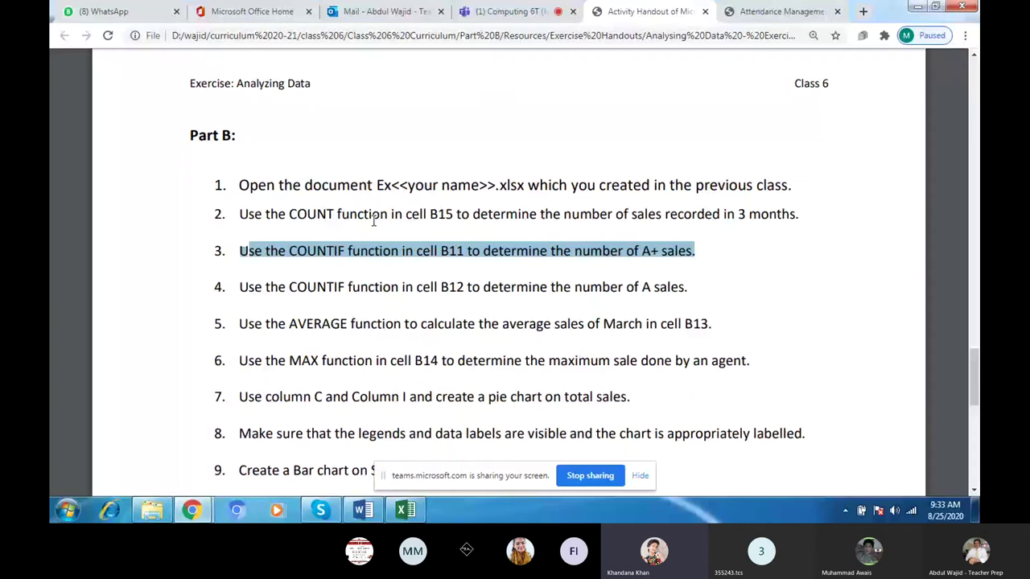
key(ctrl+shift+Tab)
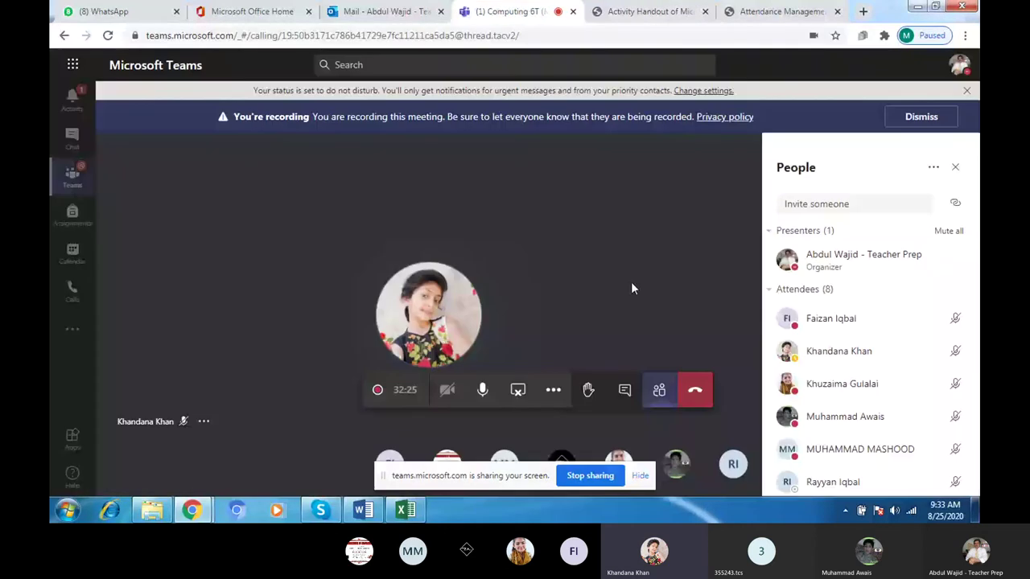
- Scroll through the meeting's People panel to check attendees, then go back to the handout tab
scroll(977, 280, down, 1)
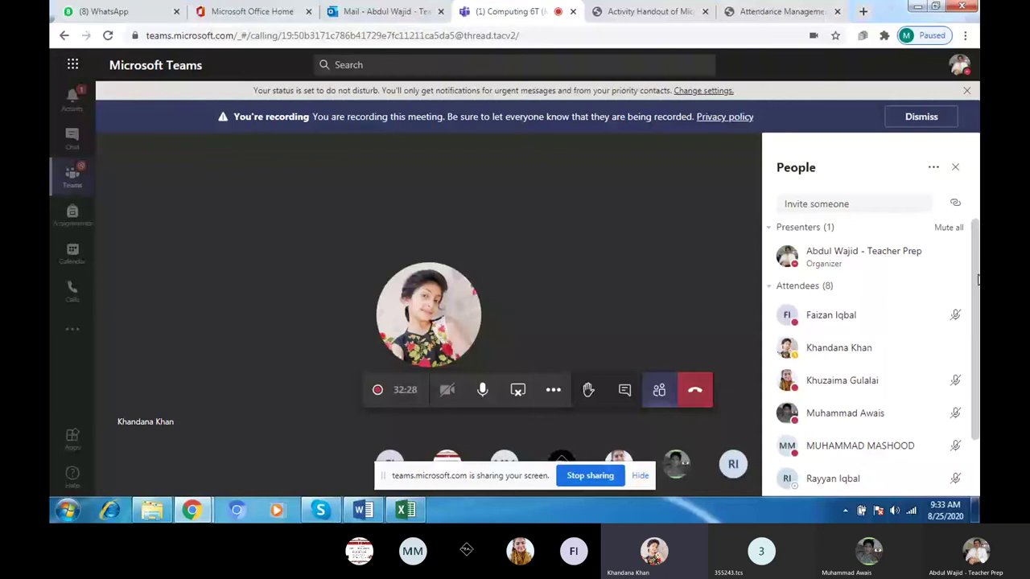
drag(977, 279, 977, 393)
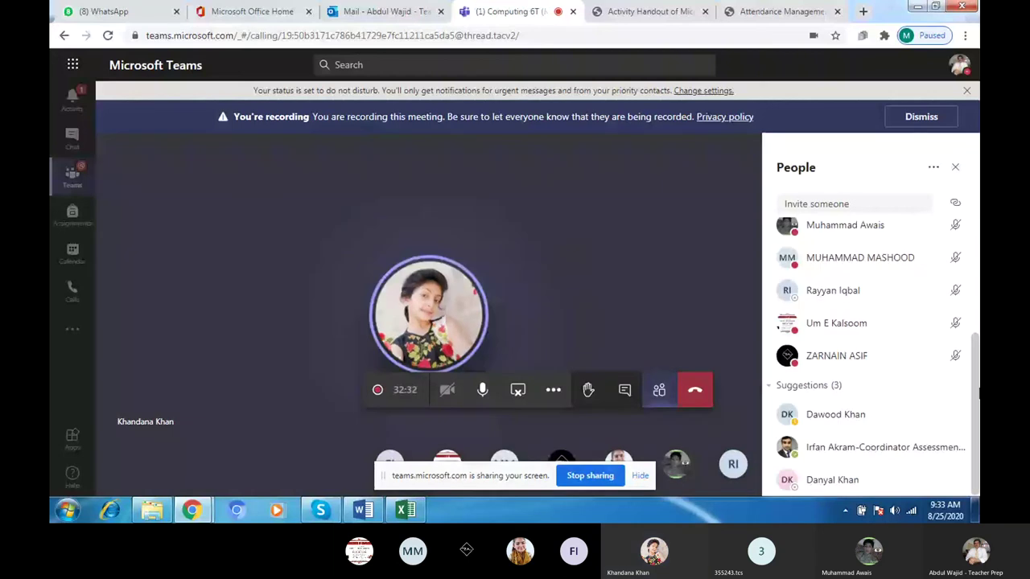
drag(979, 394, 978, 320)
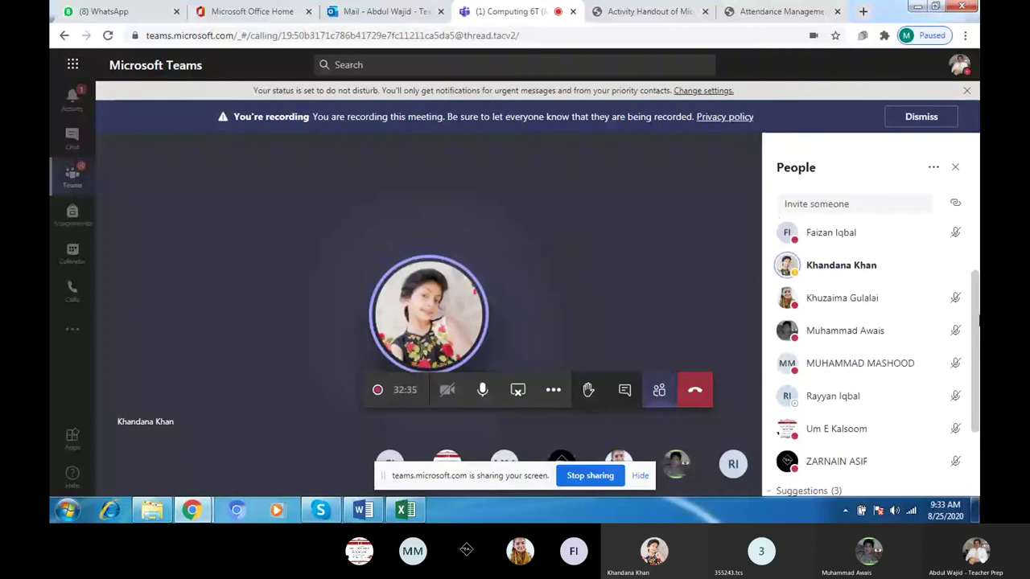
drag(977, 320, 977, 343)
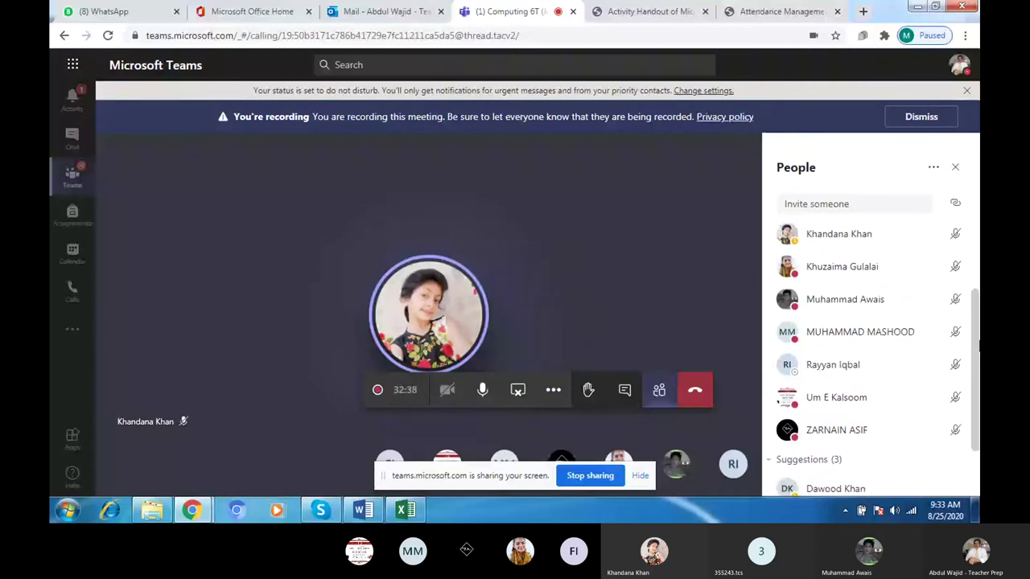
drag(978, 343, 978, 360)
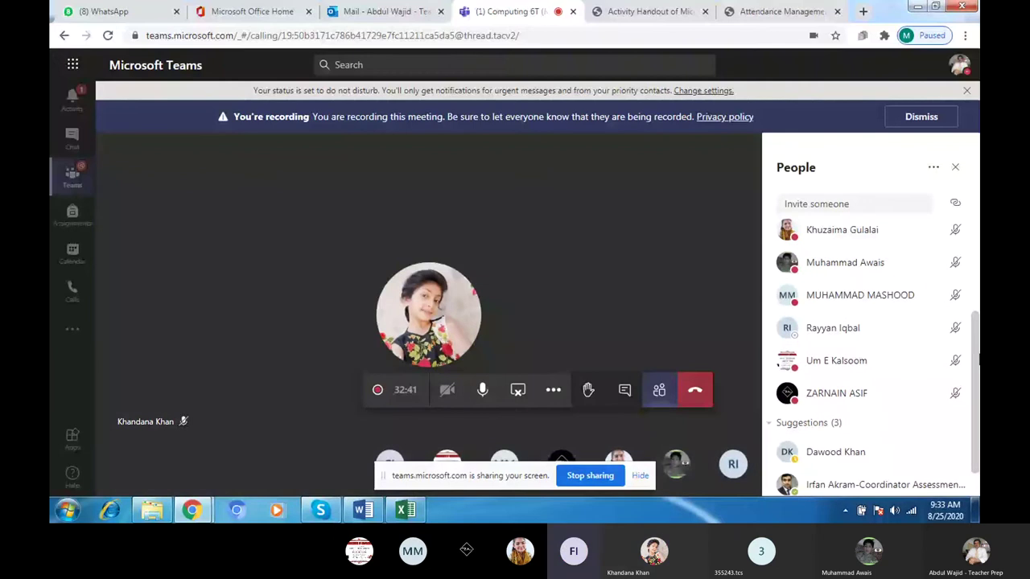
drag(979, 361, 978, 266)
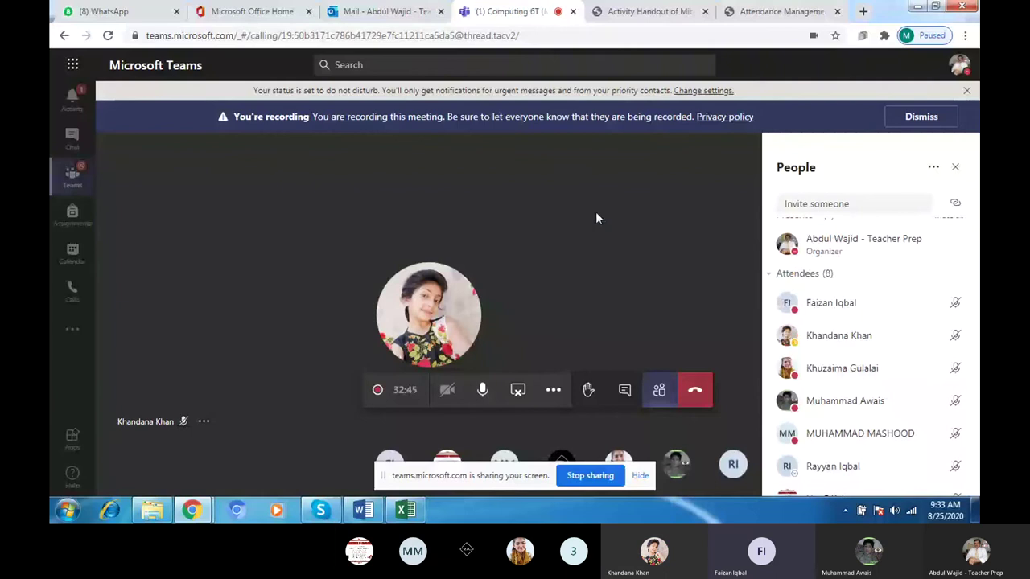
key(ctrl+Tab)
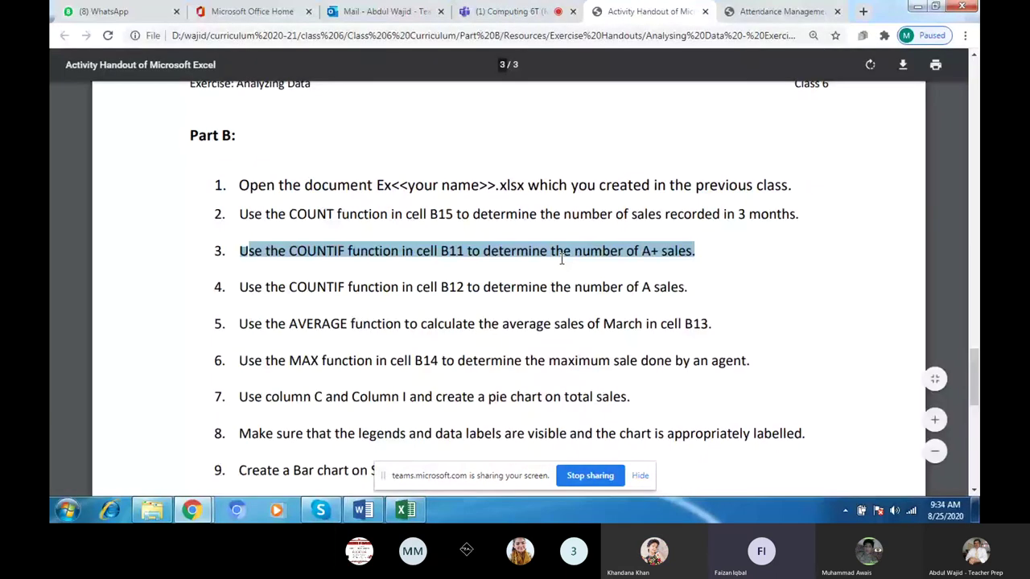
click(514, 12)
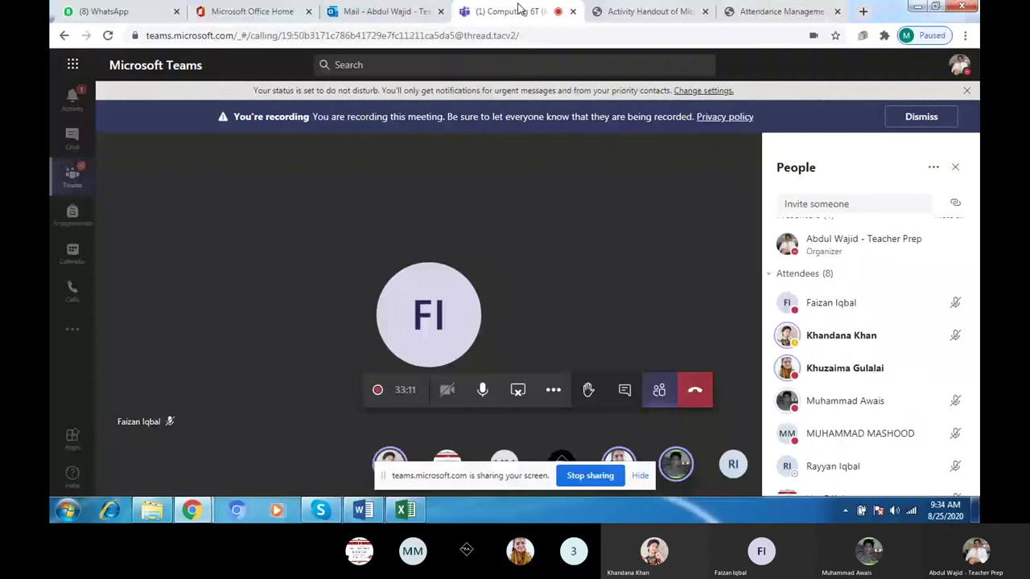
click(644, 12)
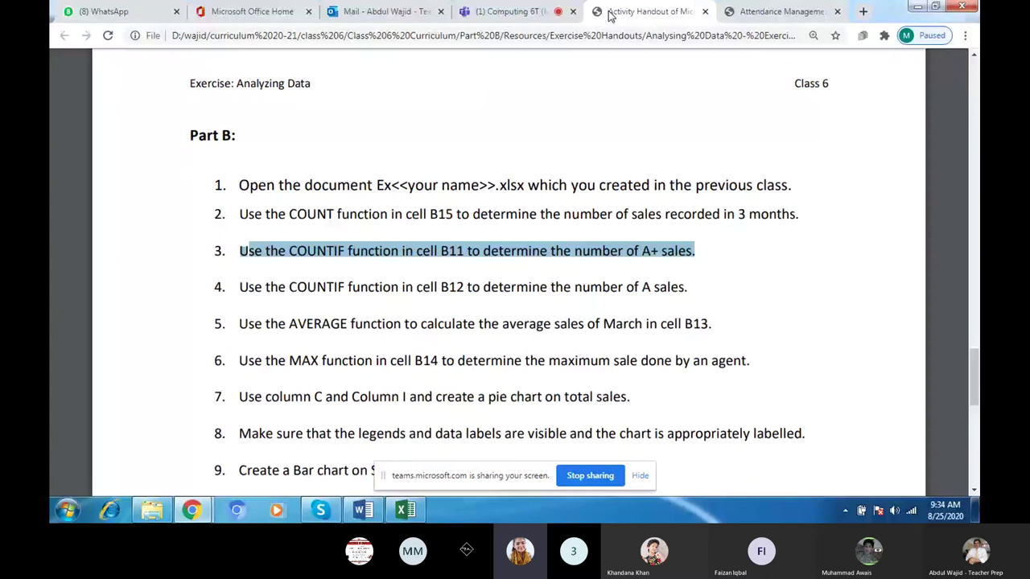
mouse_move(404, 510)
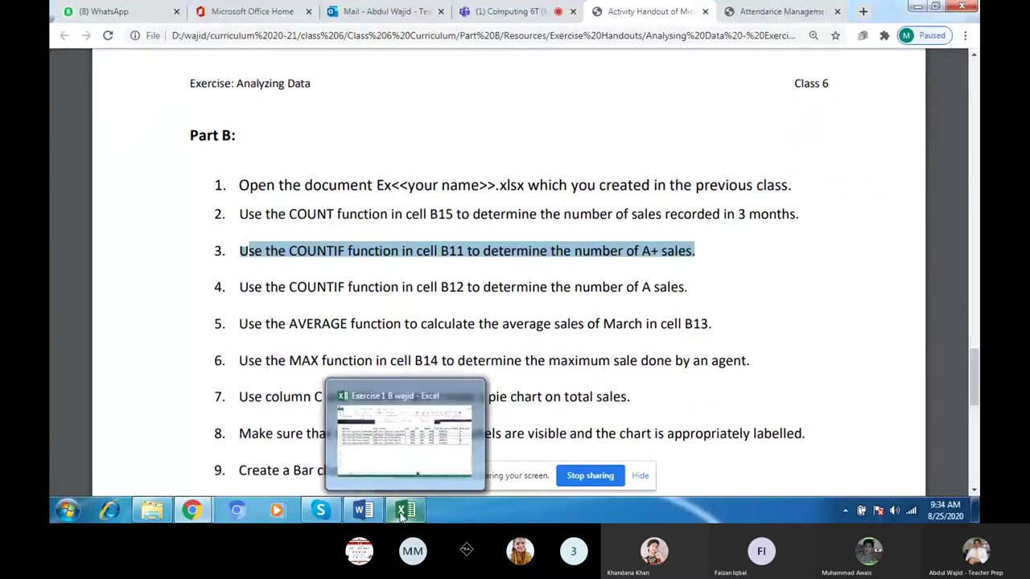
- Bring the workbook forward, scroll back to column A and select B11 for the A+ count
click(402, 516)
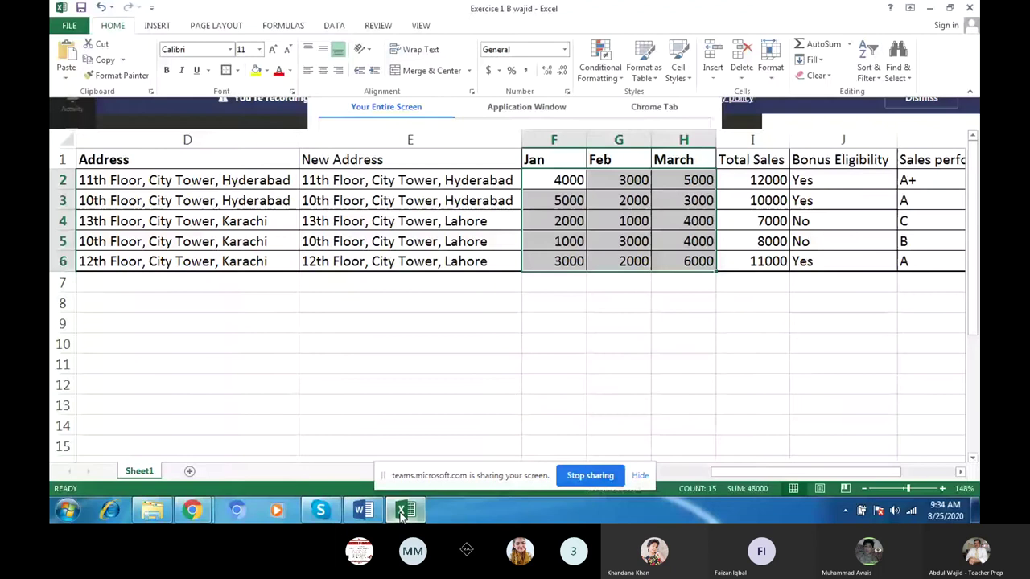
scroll(593, 439, left, 3)
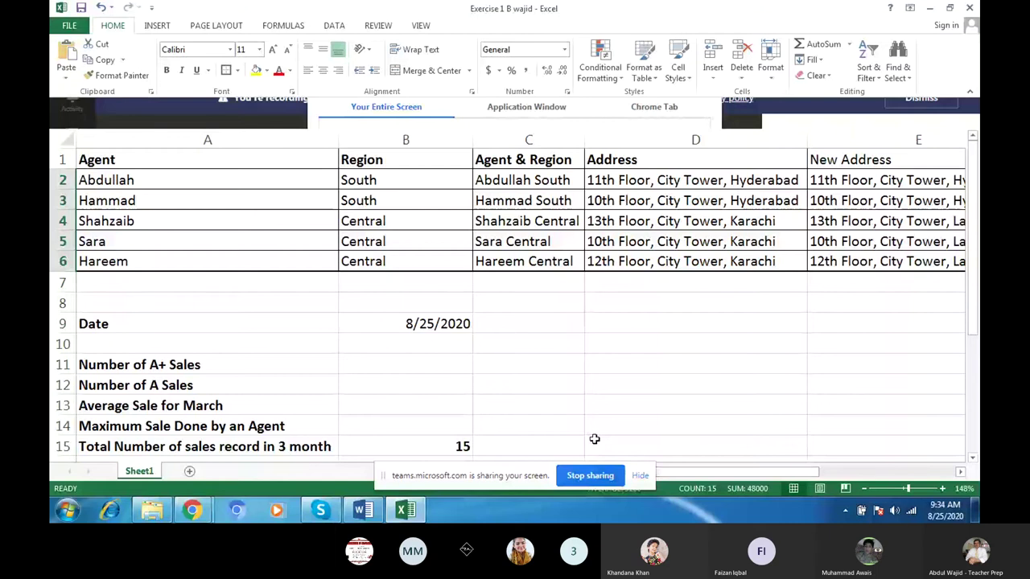
ctrl+scroll(593, 438, down, 3)
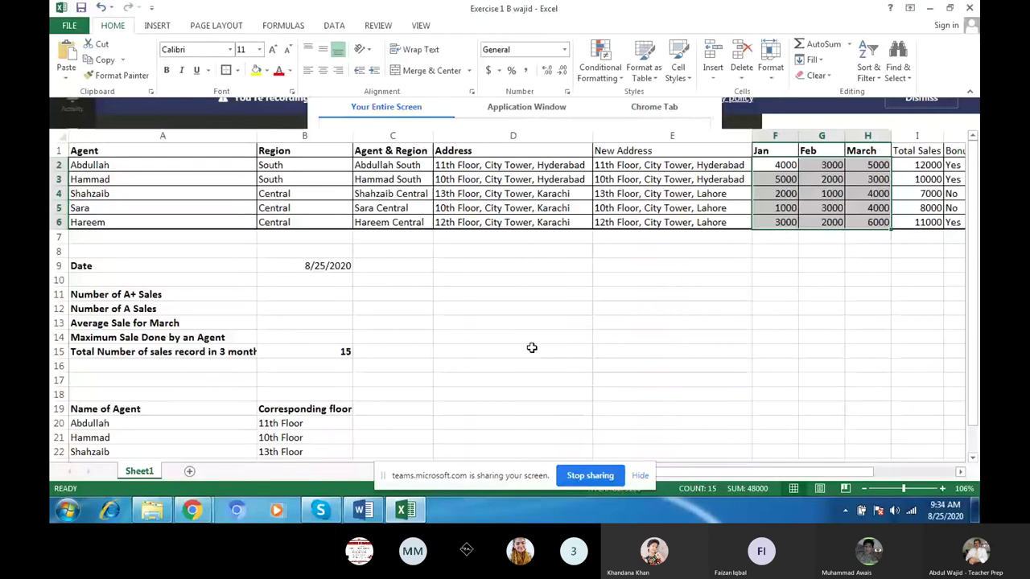
click(328, 293)
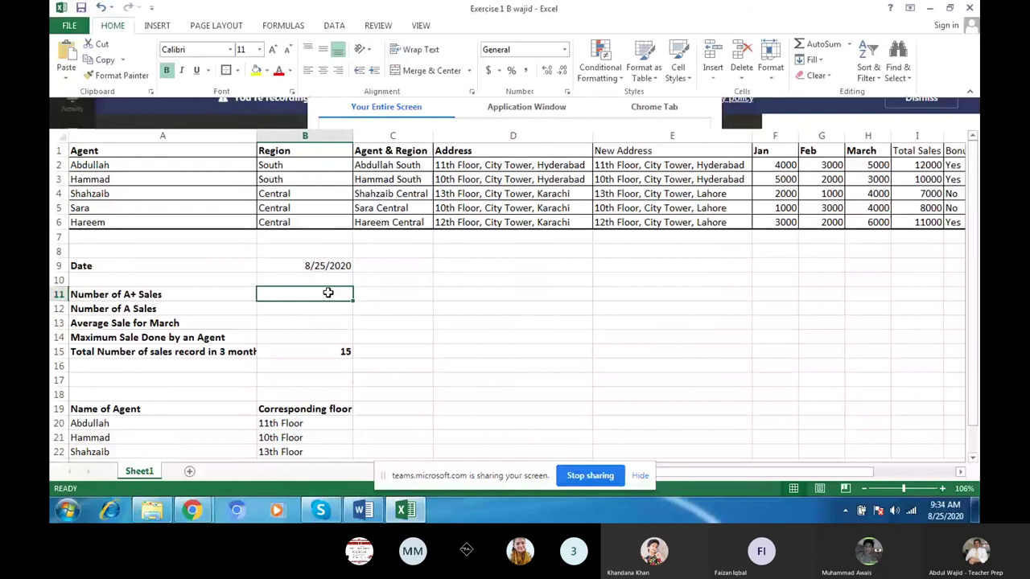
click(199, 510)
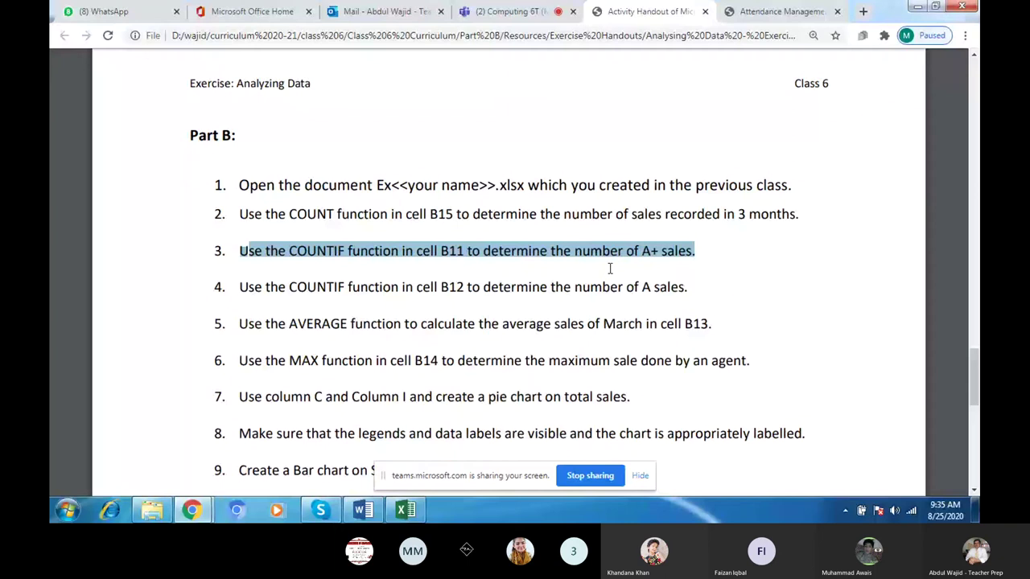
click(405, 509)
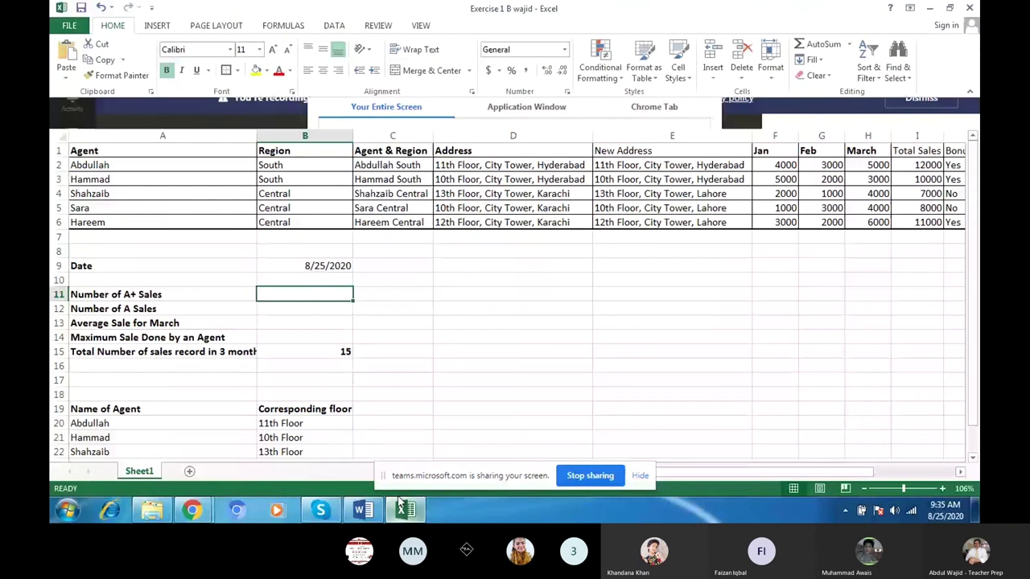
- Enter =COUNTIF(K2:K6,"A+") in B11, returning 1 A+ sale
text(=con)
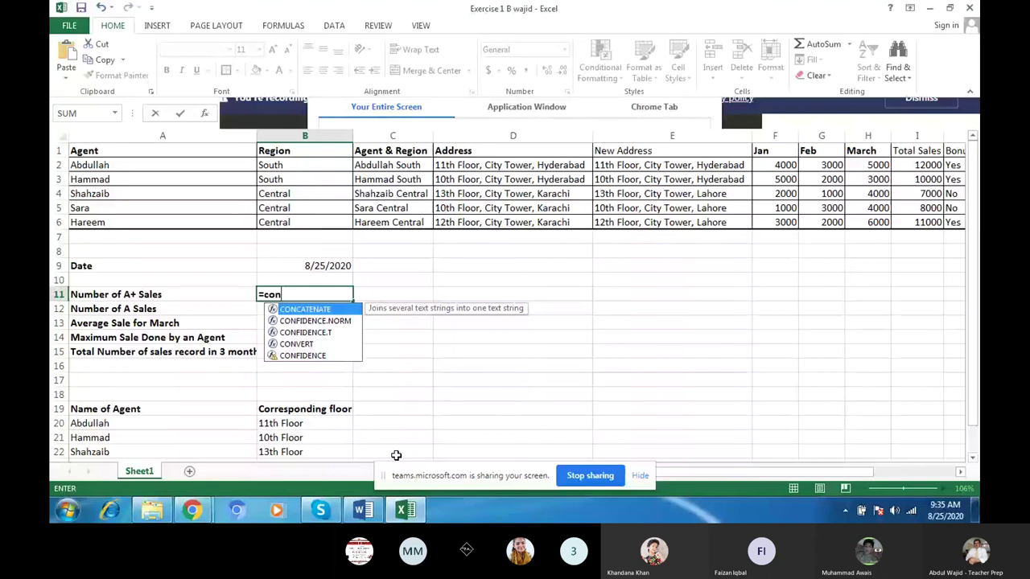
key(BackSpace)
text(untif)
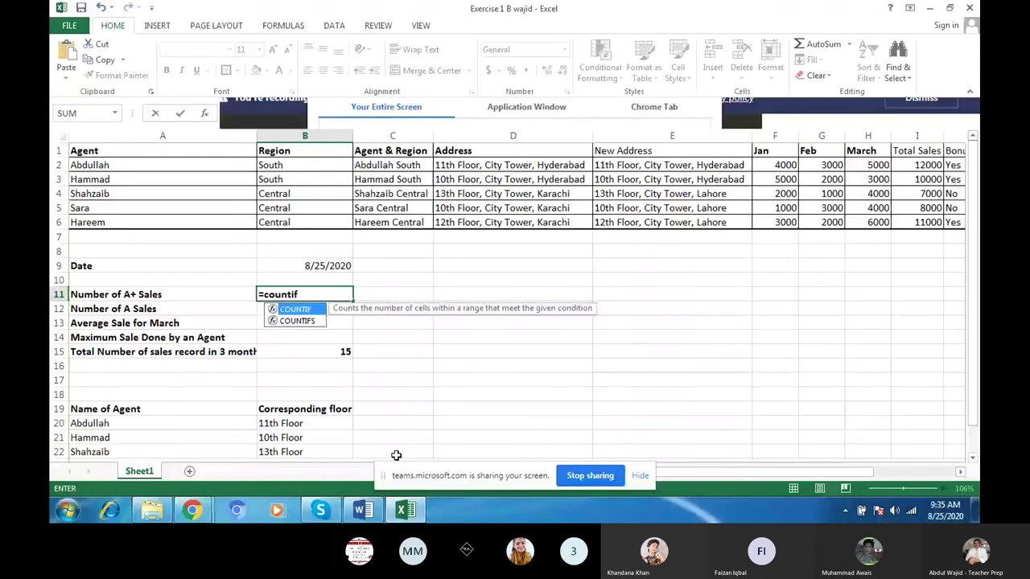
text(()
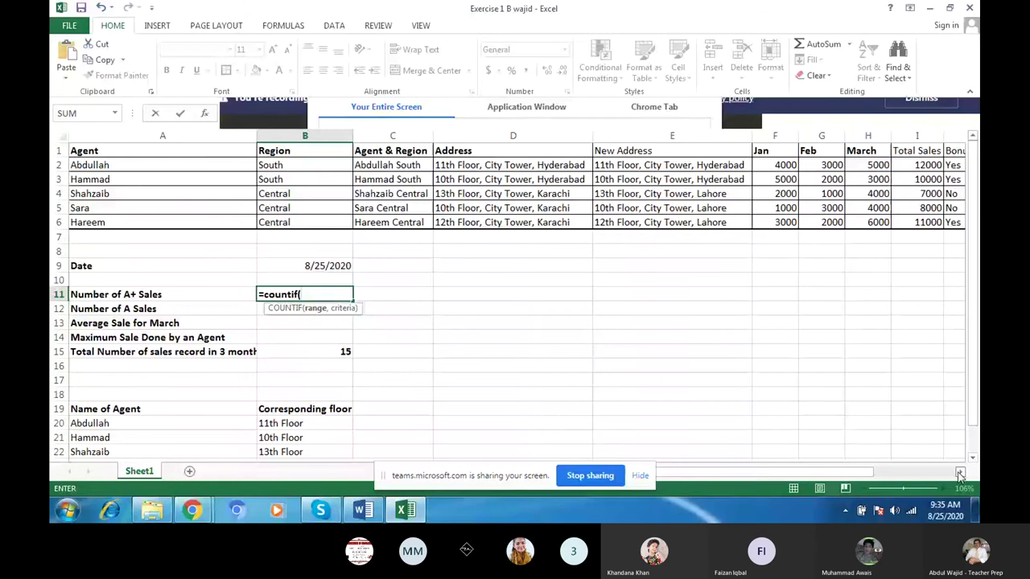
click(959, 473)
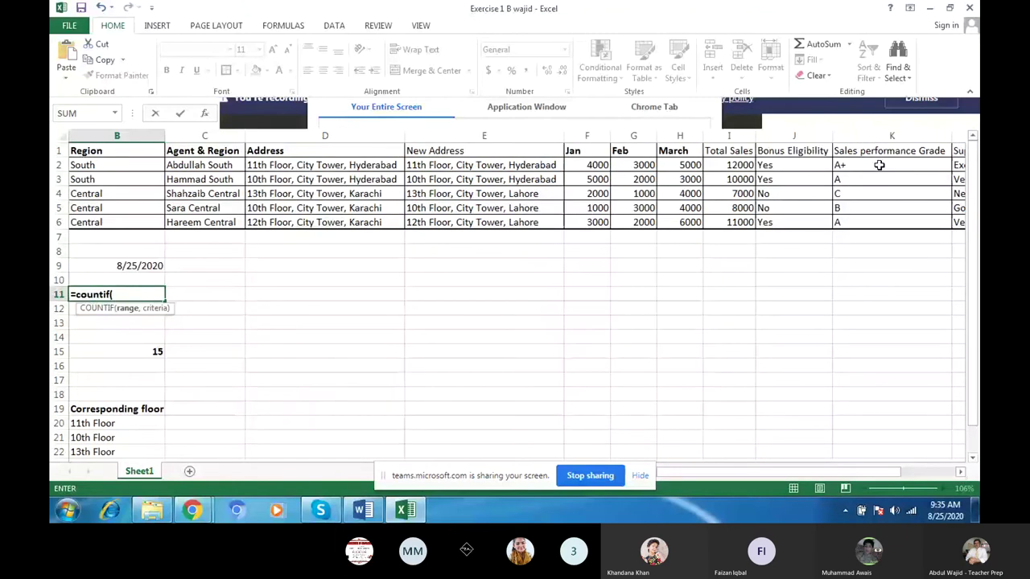
drag(879, 165, 875, 219)
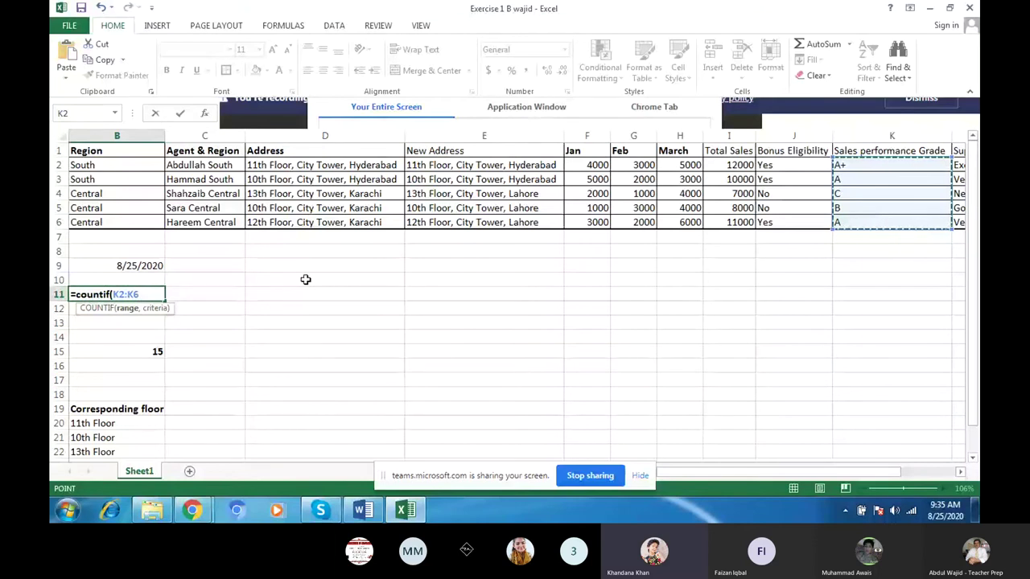
text(,)
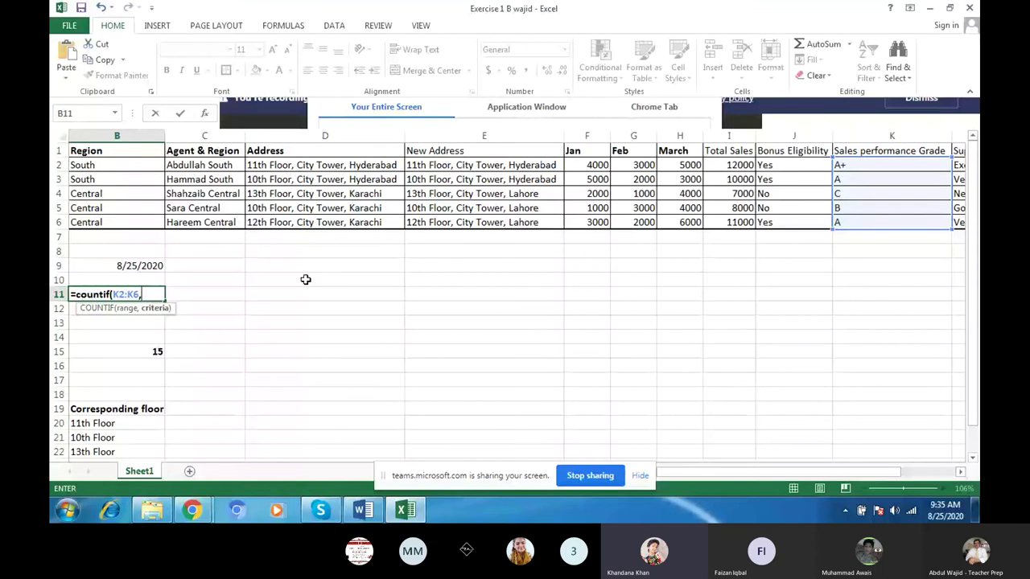
text("A+)
text("))
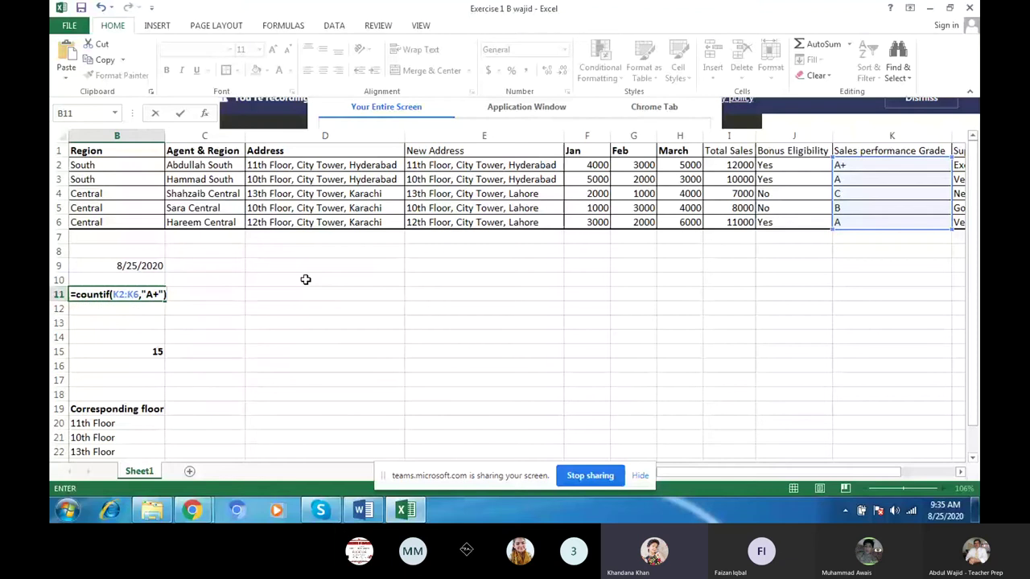
key(Return)
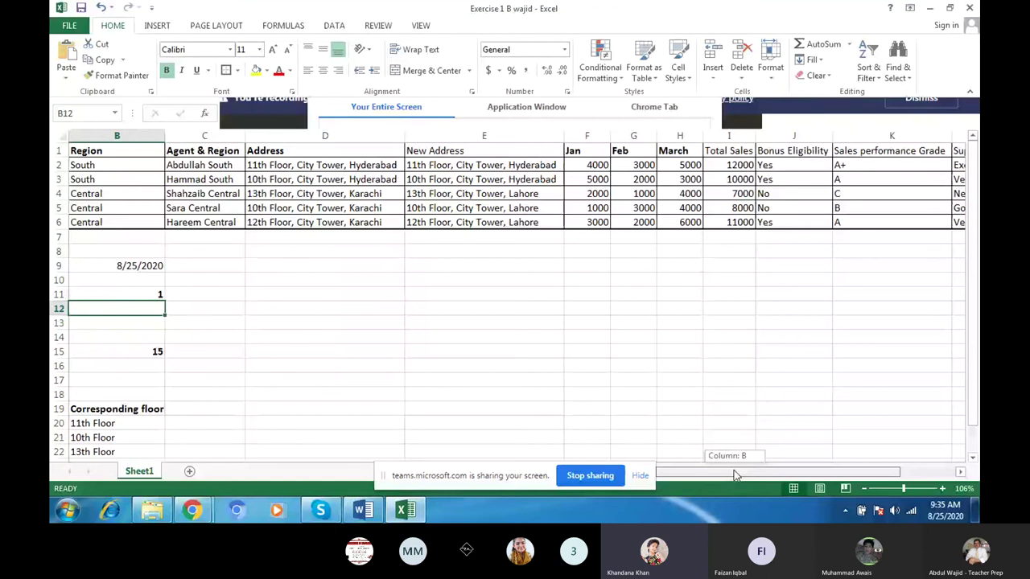
- Zoom in on the summary rows and start a =COUNTIF( formula in B11
drag(733, 475, 716, 474)
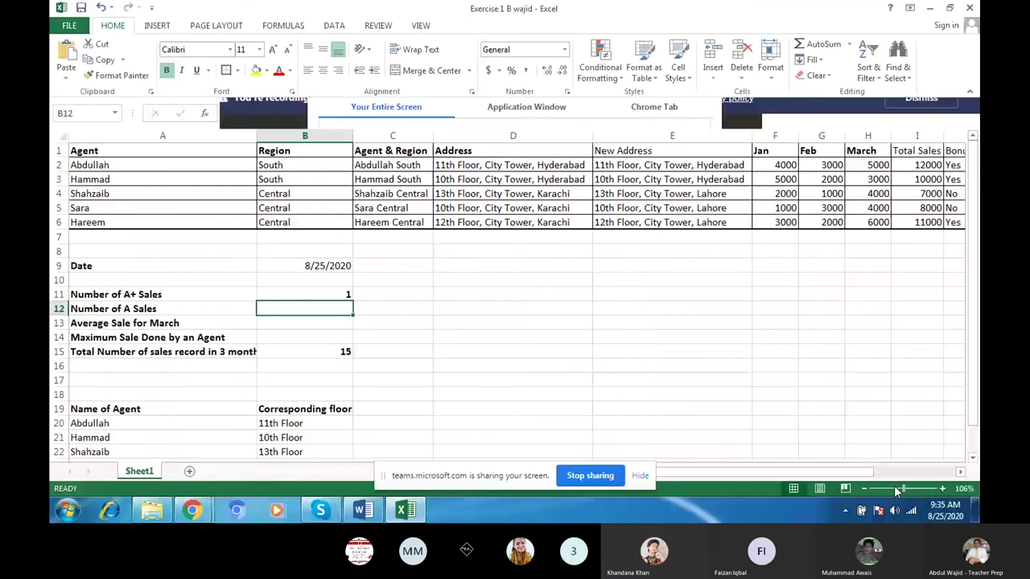
drag(898, 491, 912, 493)
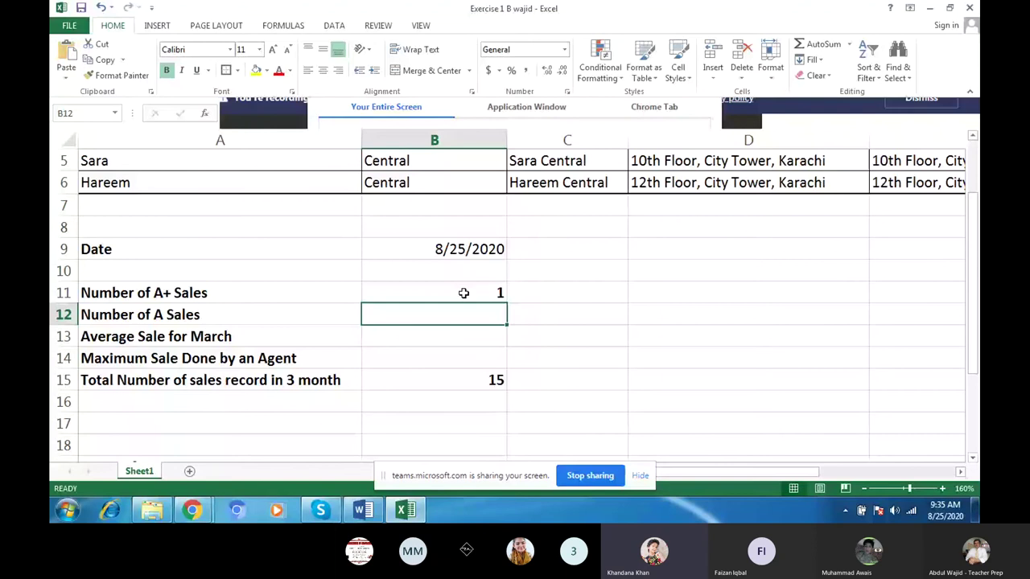
click(464, 293)
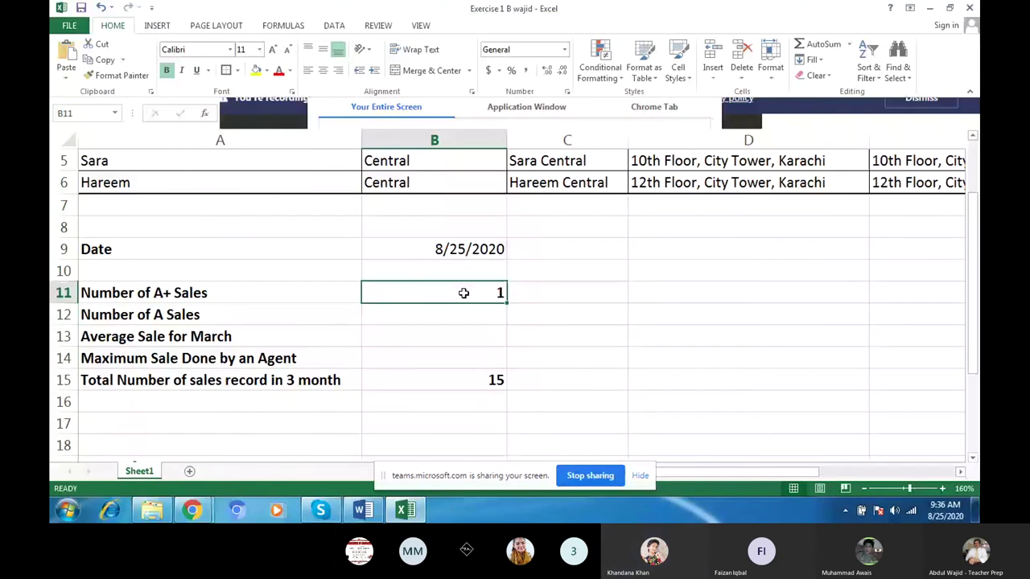
text(=c)
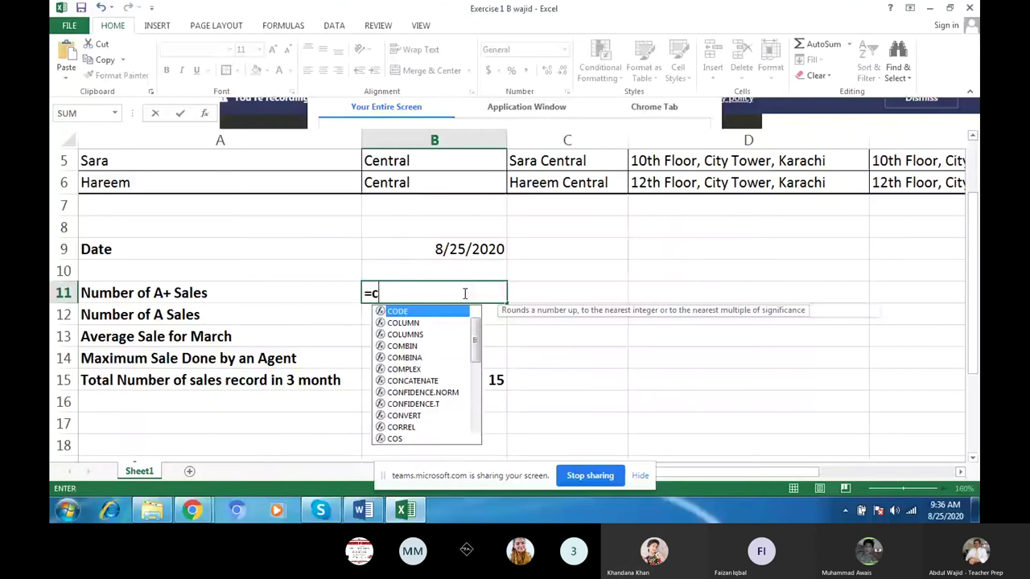
text(ountif()
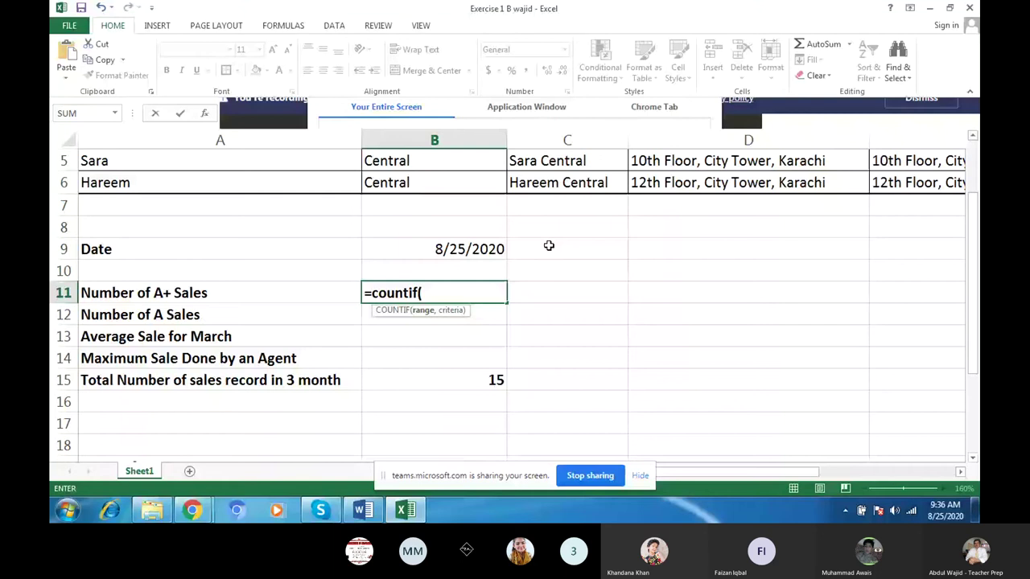
- Point the COUNTIF at grades K2:K6 with criterion "A+" so B11 shows 1
click(714, 292)
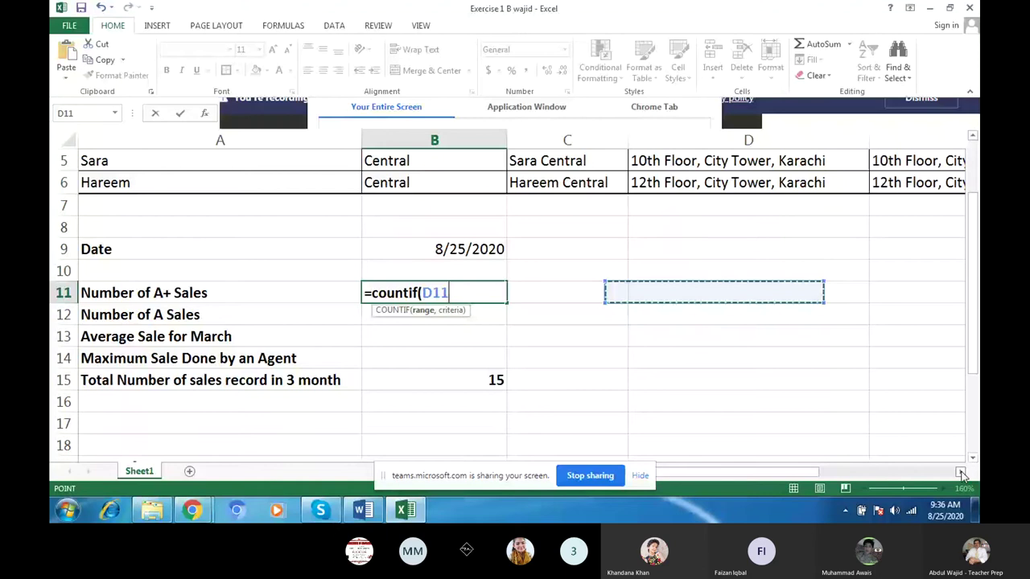
key(Right)
key(Right)
key(Right)
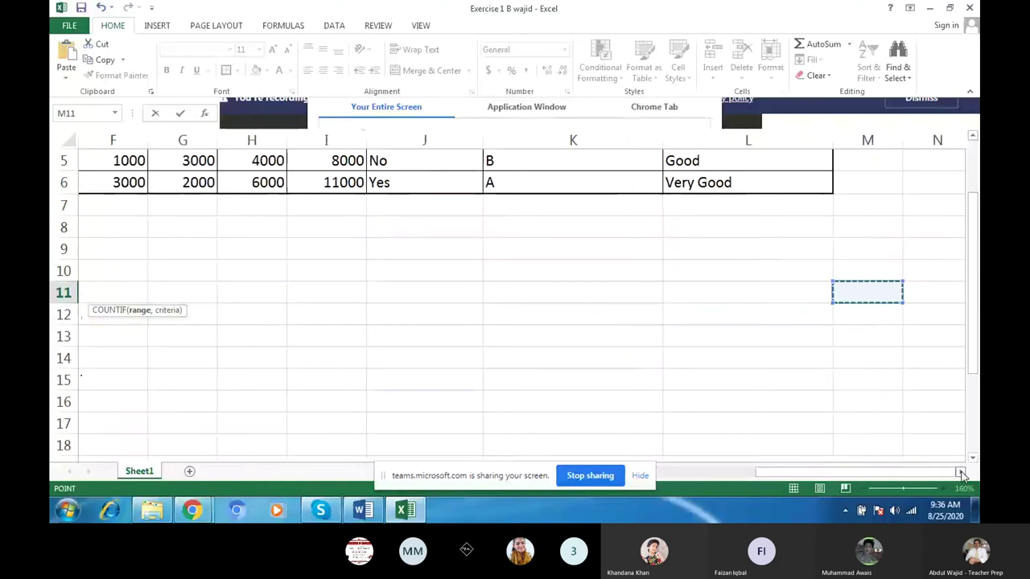
key(Left)
key(Left)
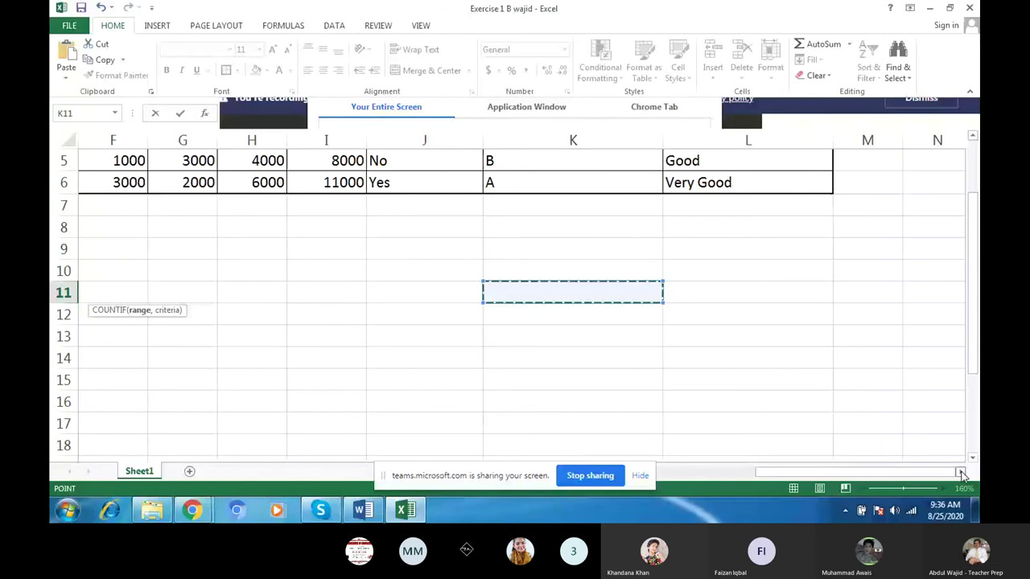
key(Up)
key(Up)
key(Up)
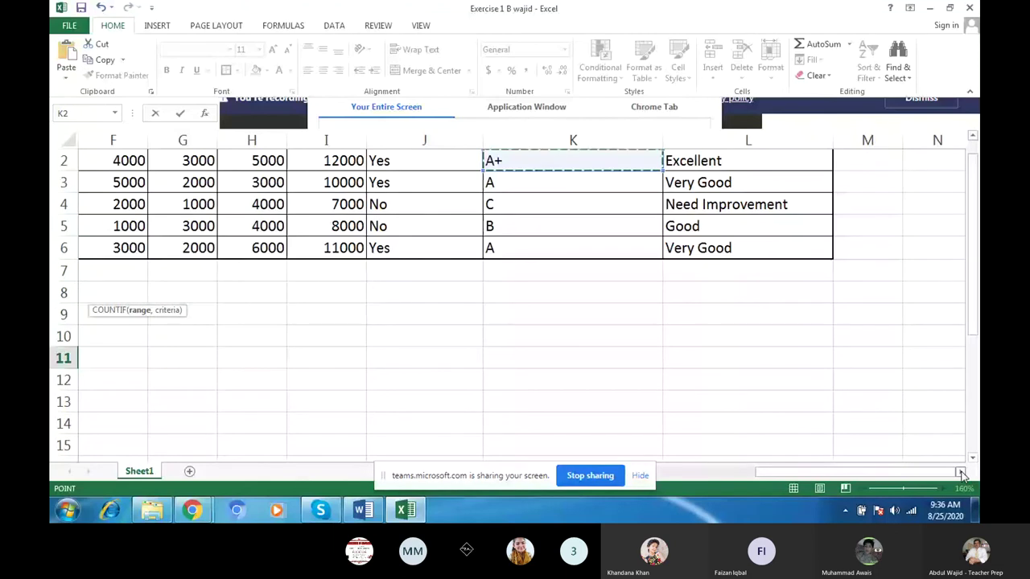
scroll(963, 475, up, 1)
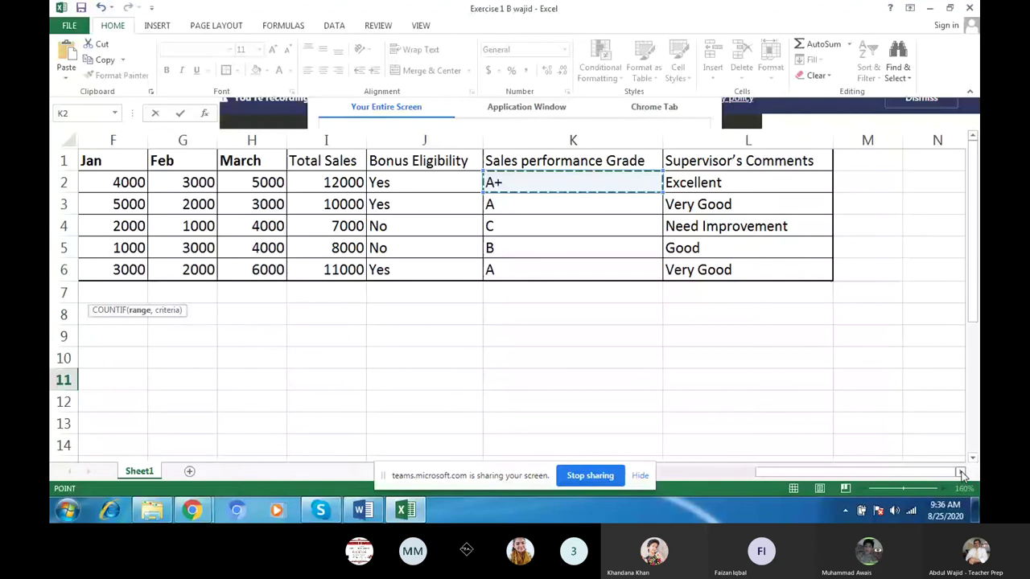
key(shift+Down)
key(shift+Down)
key(shift+Down)
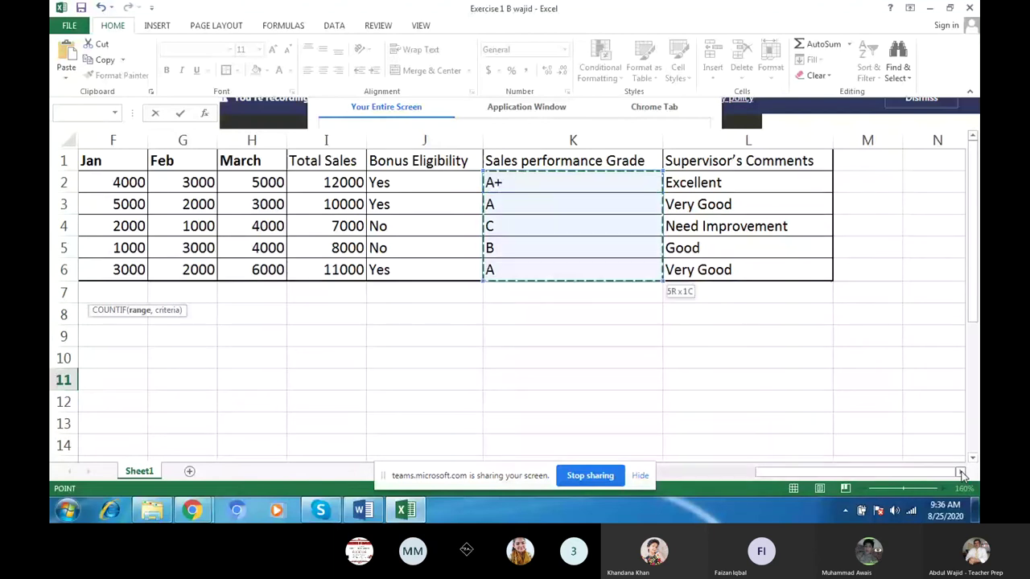
drag(962, 475, 843, 473)
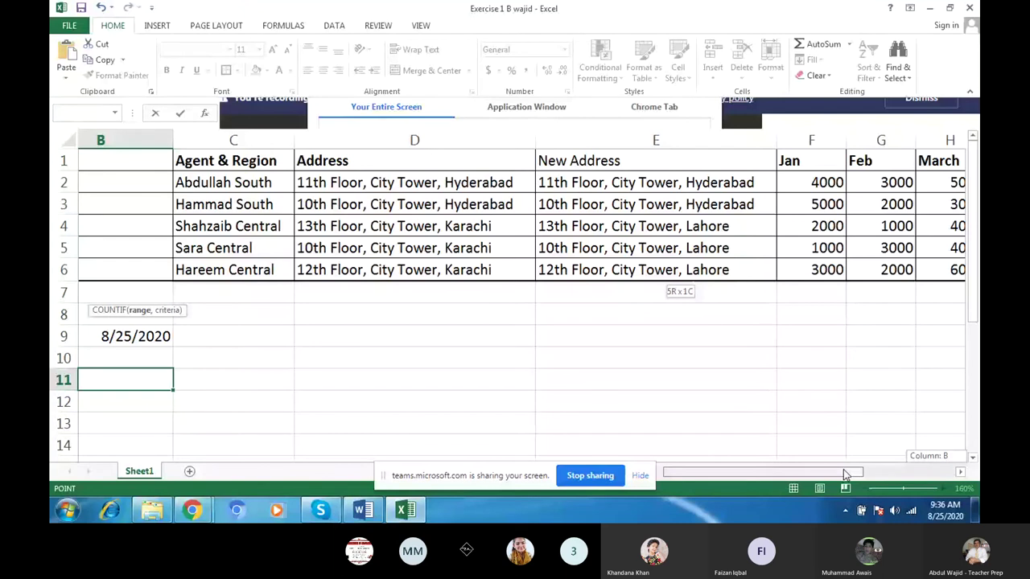
drag(843, 473, 791, 479)
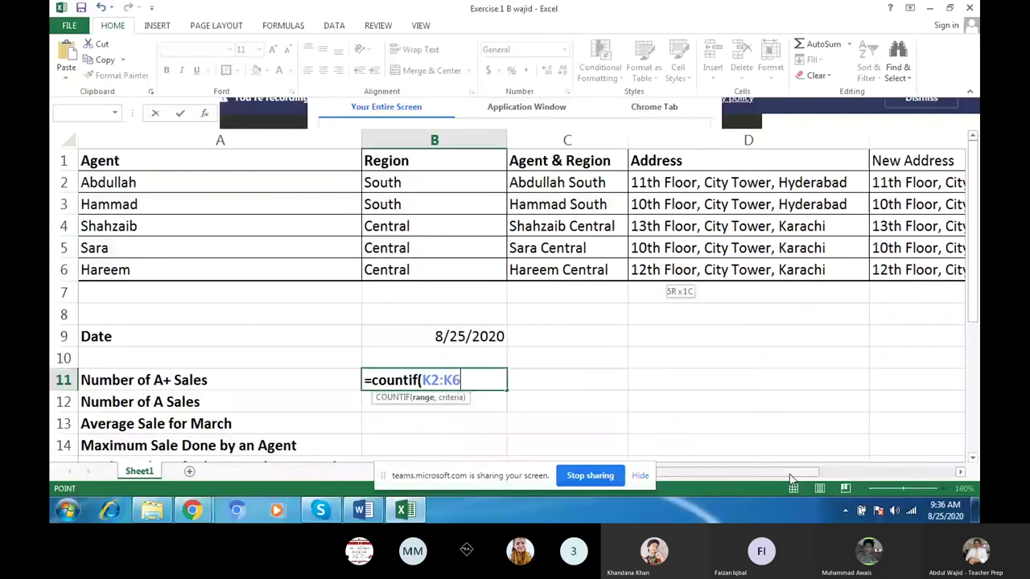
text(,)
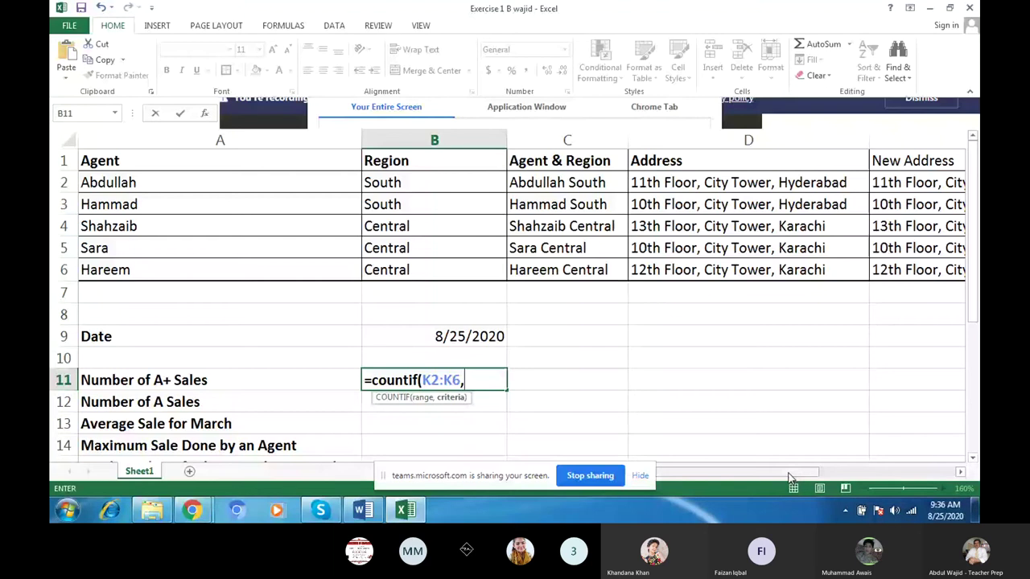
text("A+)
text(")
text())
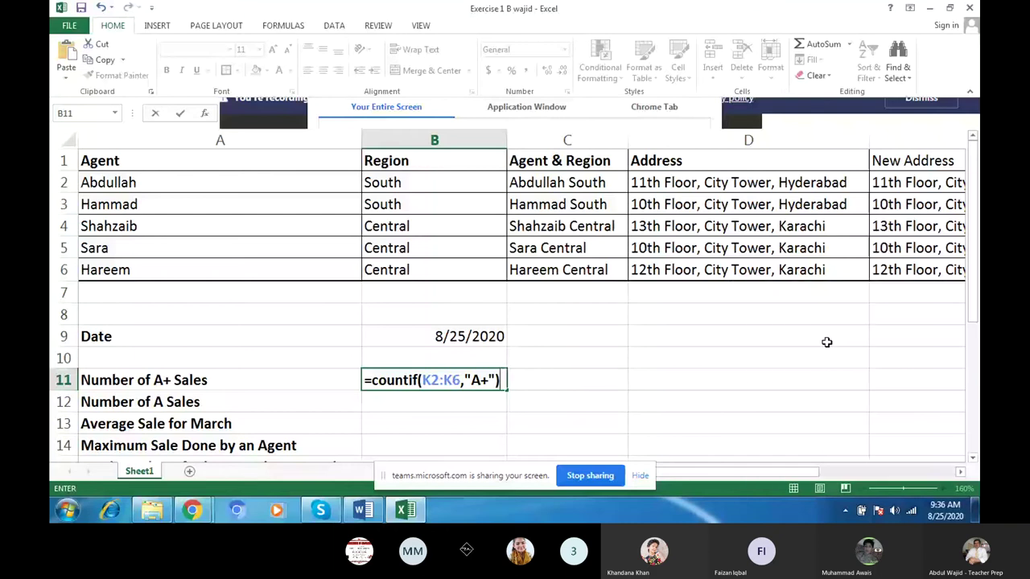
key(Return)
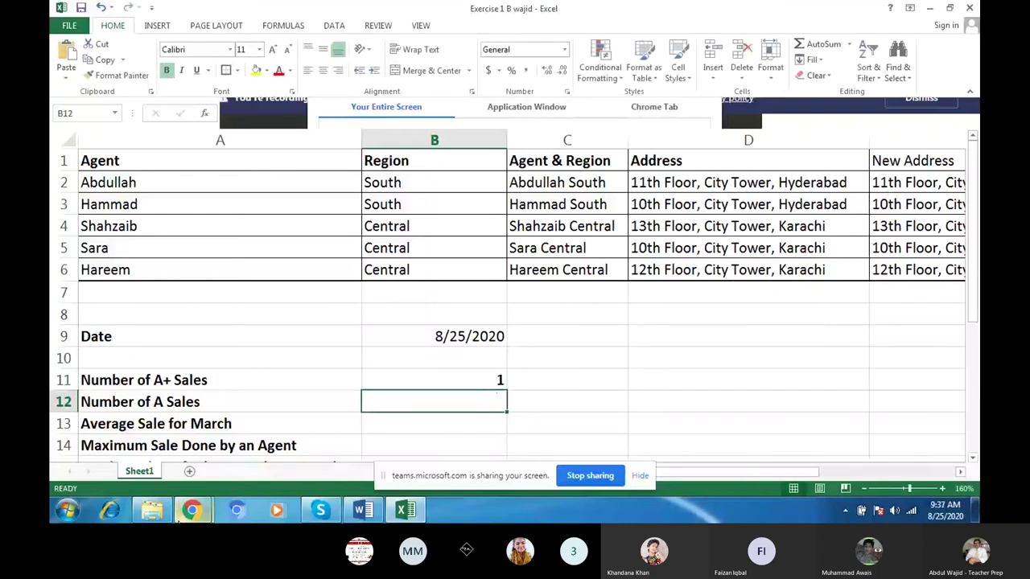
mouse_move(136, 439)
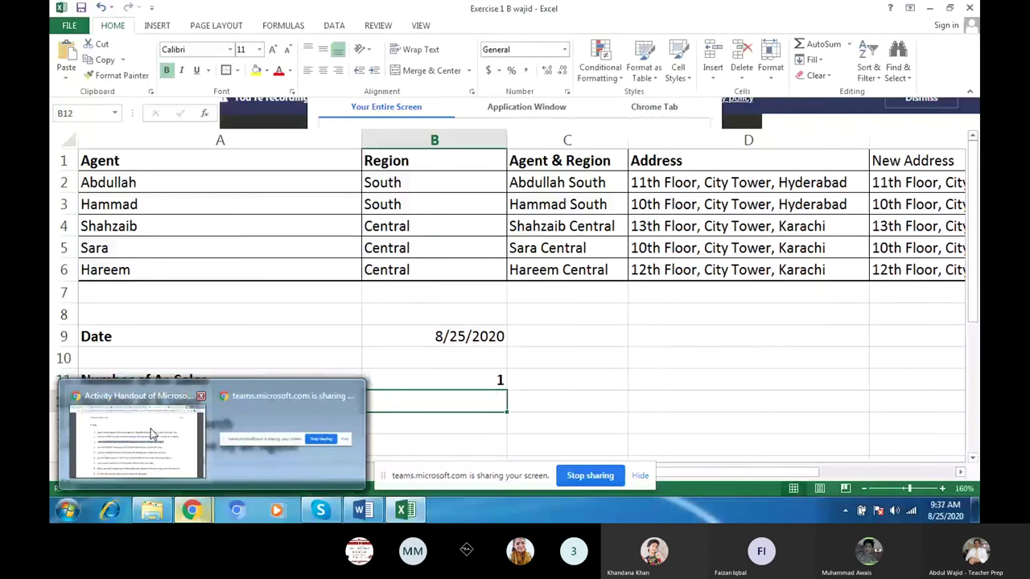
- Bring up the exercise handout and highlight step 4 on counting A sales in B12
click(151, 433)
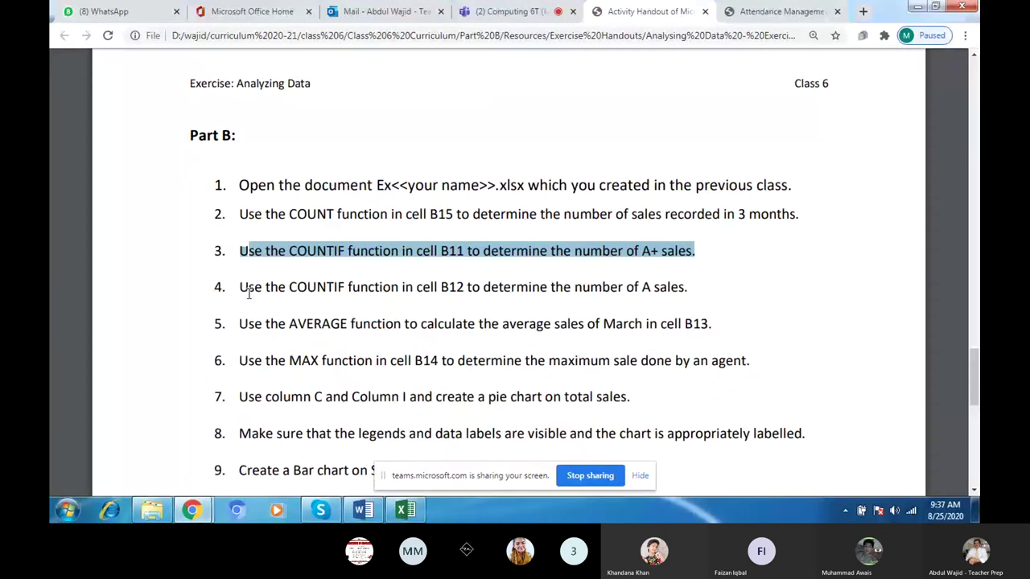
drag(248, 294, 285, 274)
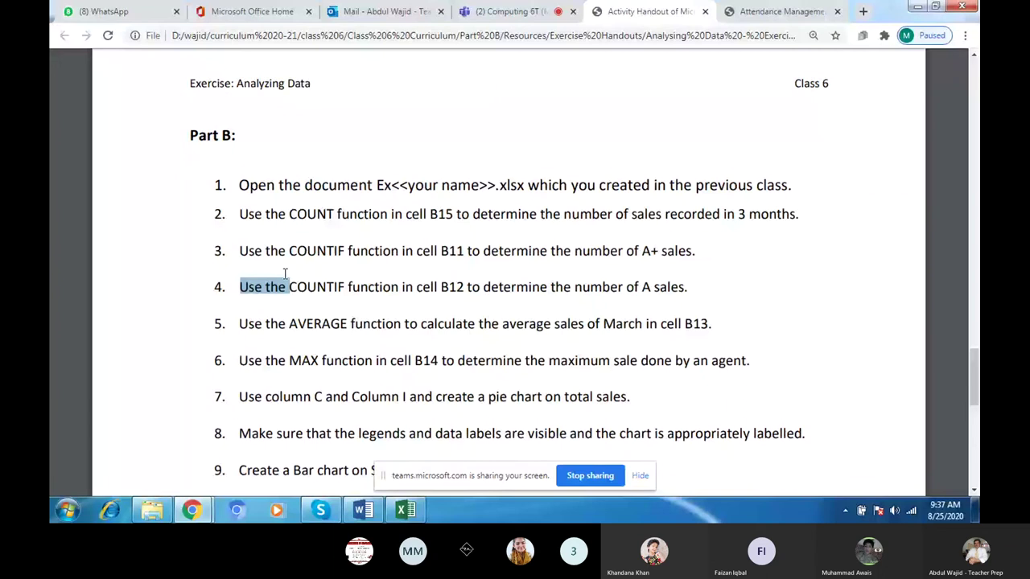
- Enter =COUNTIF(K2:K6,"A") in B12 so it returns 2
click(407, 511)
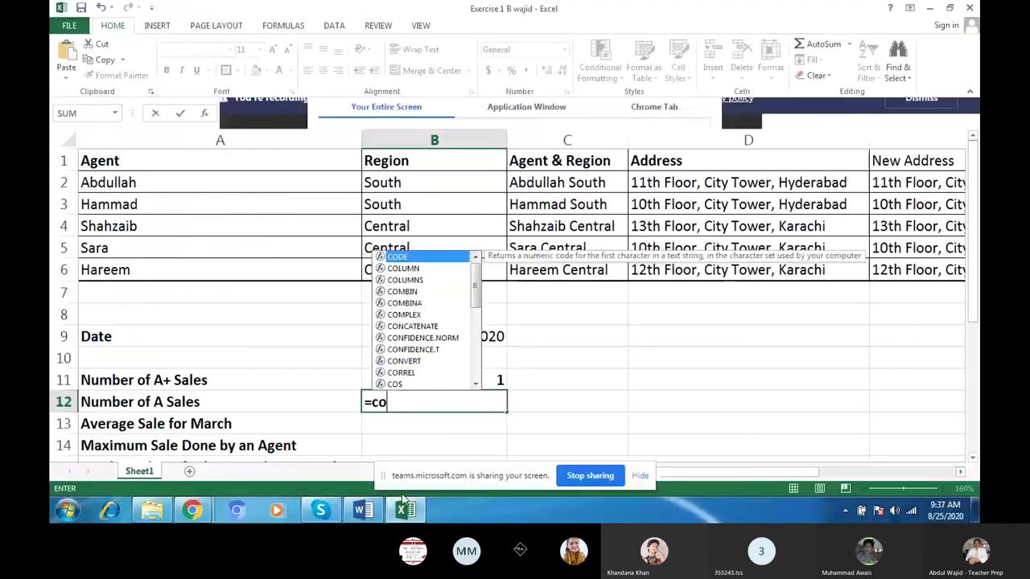
text(untif)
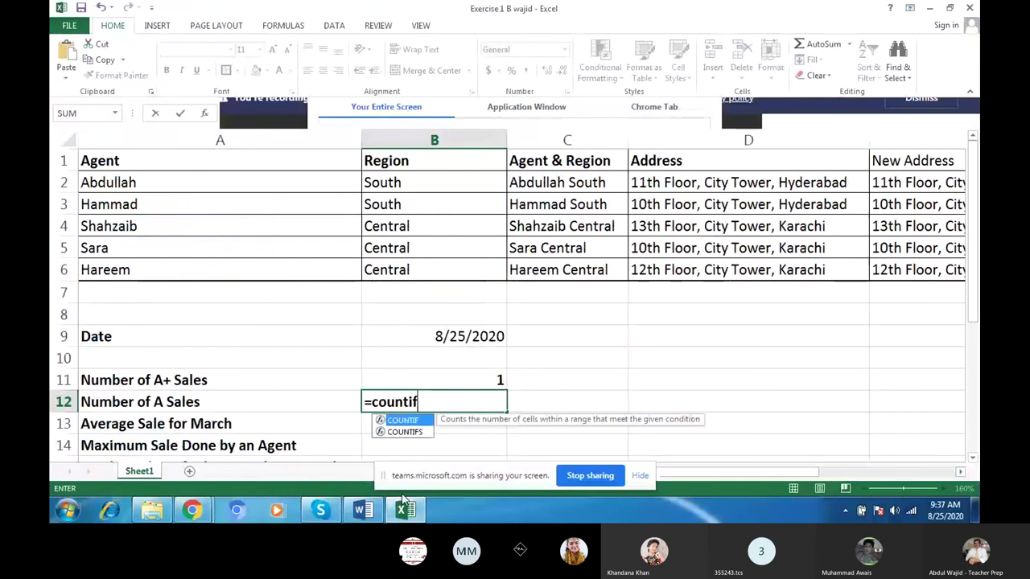
text(()
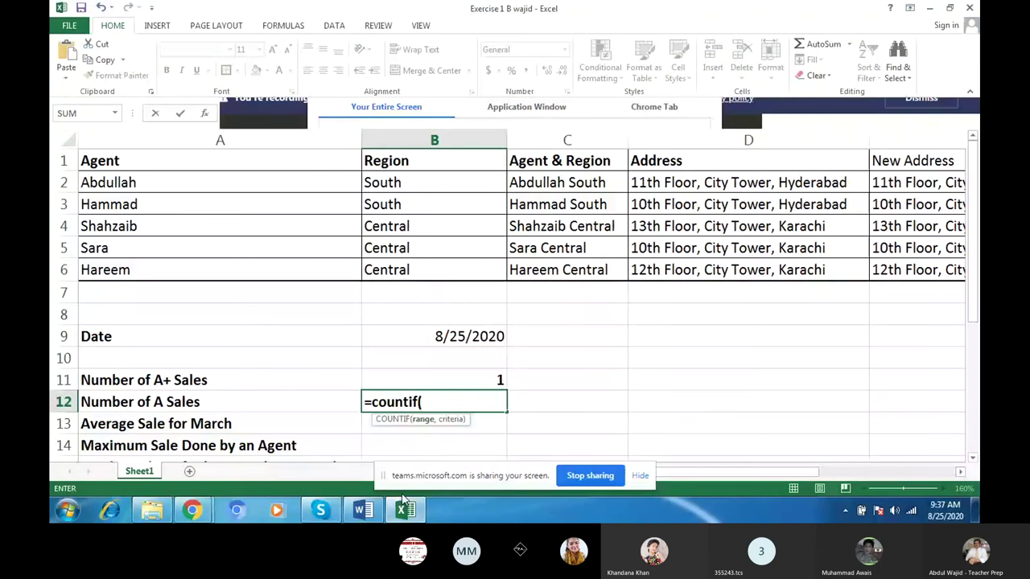
drag(719, 474, 745, 476)
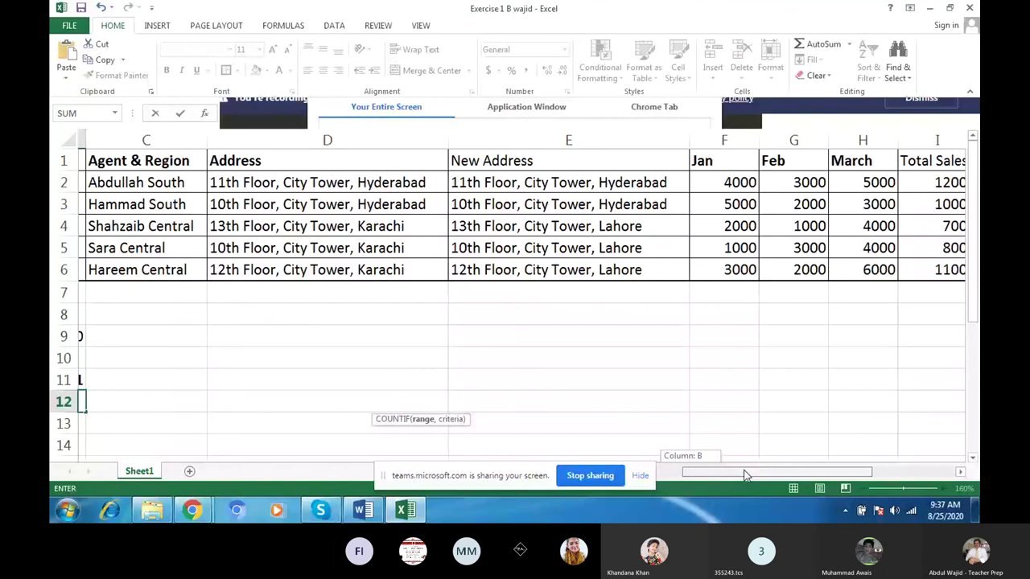
drag(745, 476, 777, 343)
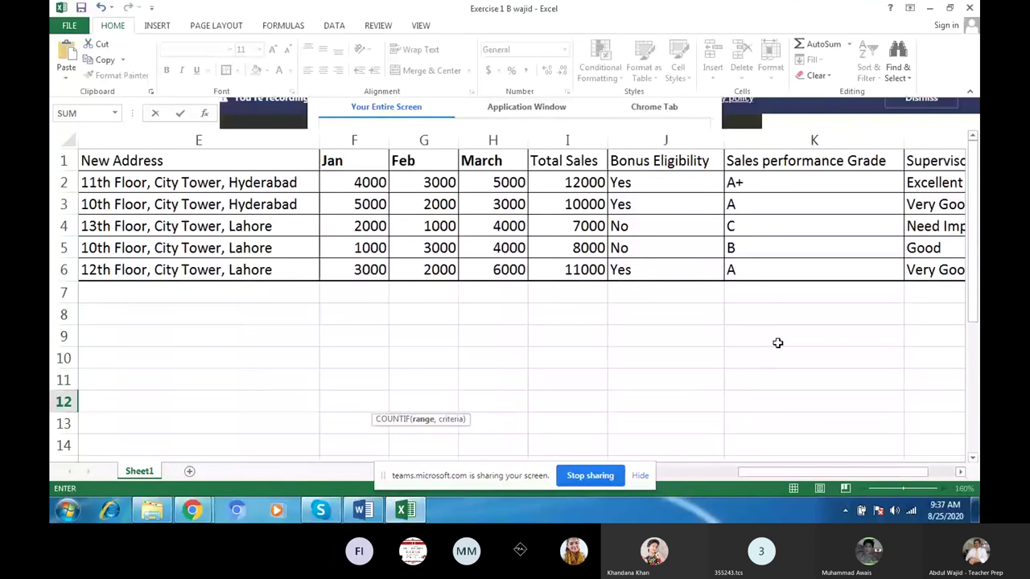
drag(771, 183, 768, 242)
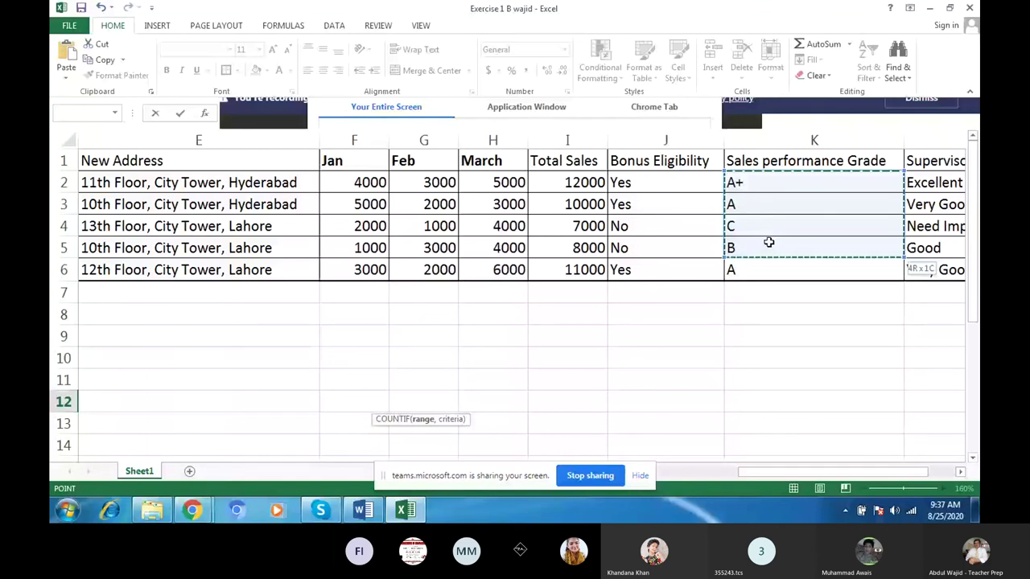
drag(769, 242, 770, 270)
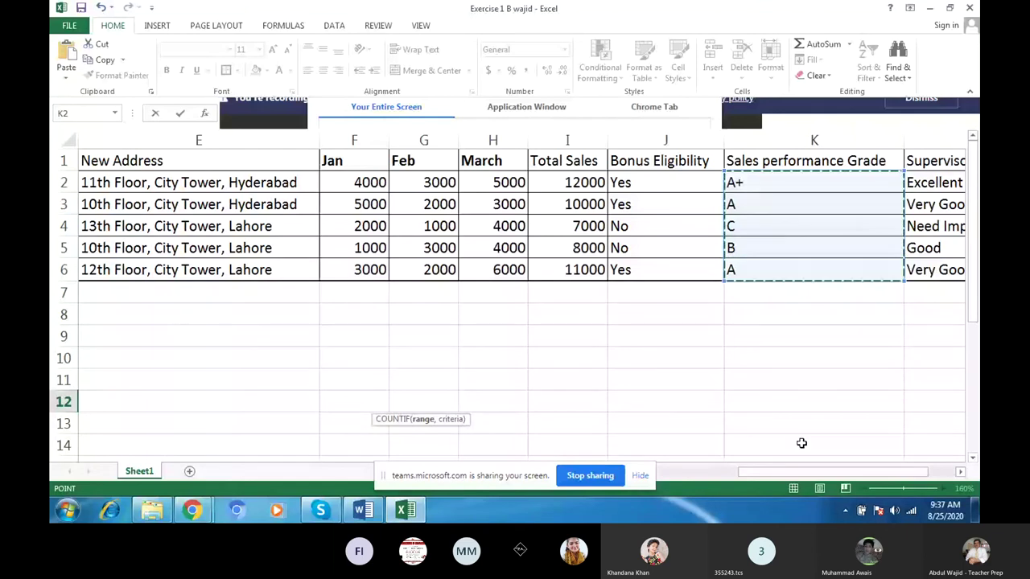
drag(782, 472, 700, 480)
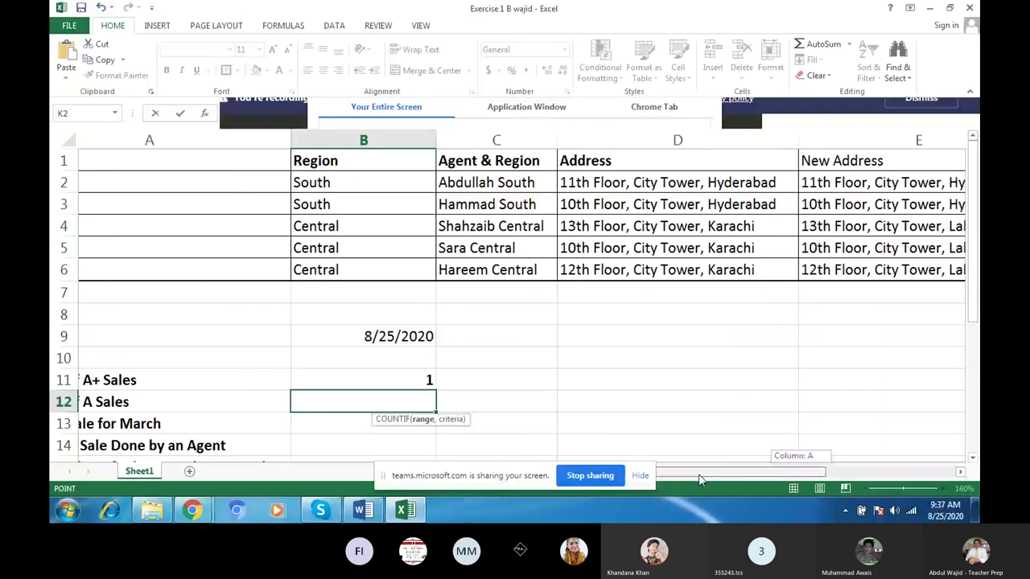
text(,"A"))
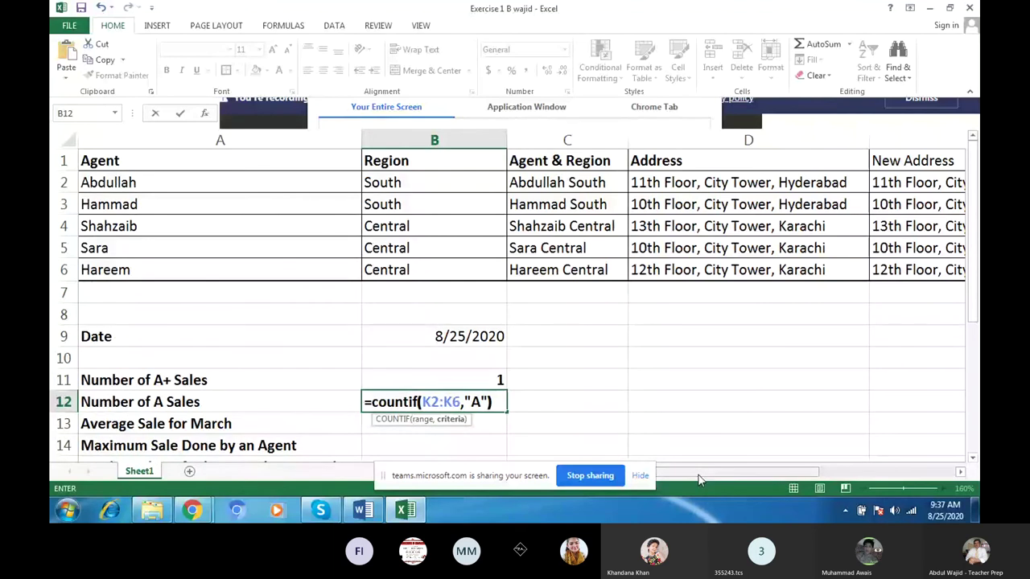
key(Return)
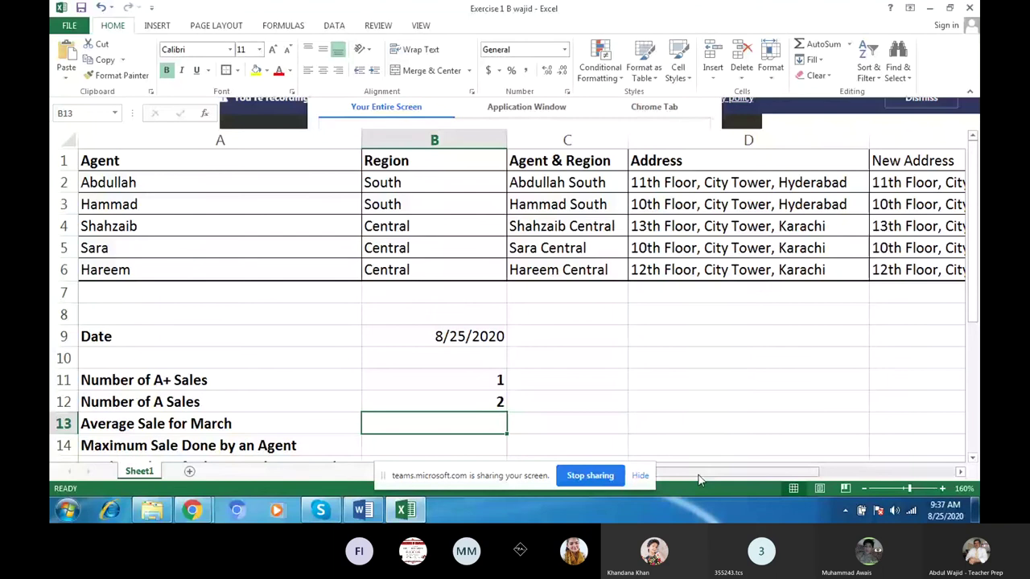
click(192, 510)
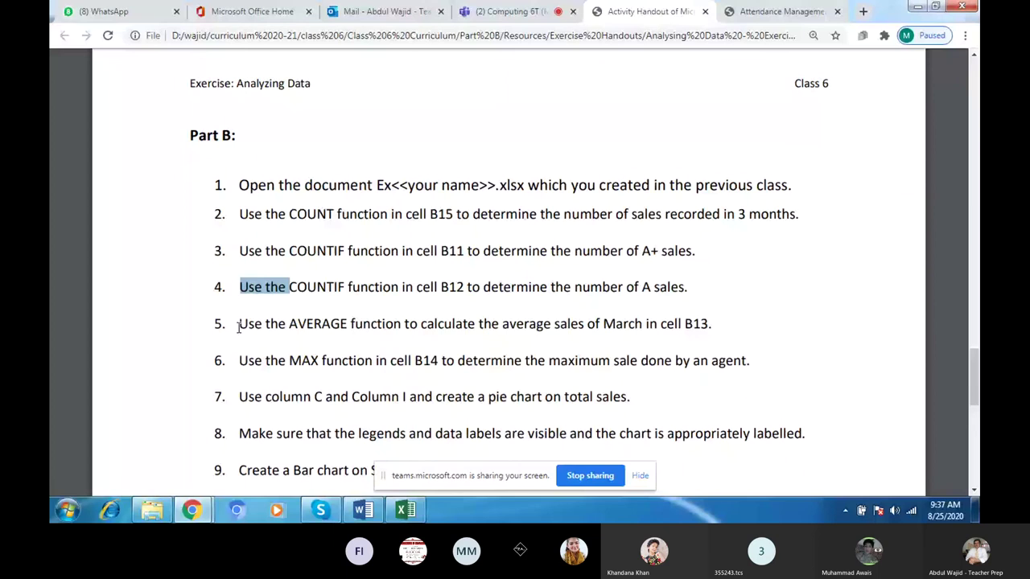
- Highlight handout step 5 on averaging March sales in B13, then return to the workbook
drag(239, 327, 266, 325)
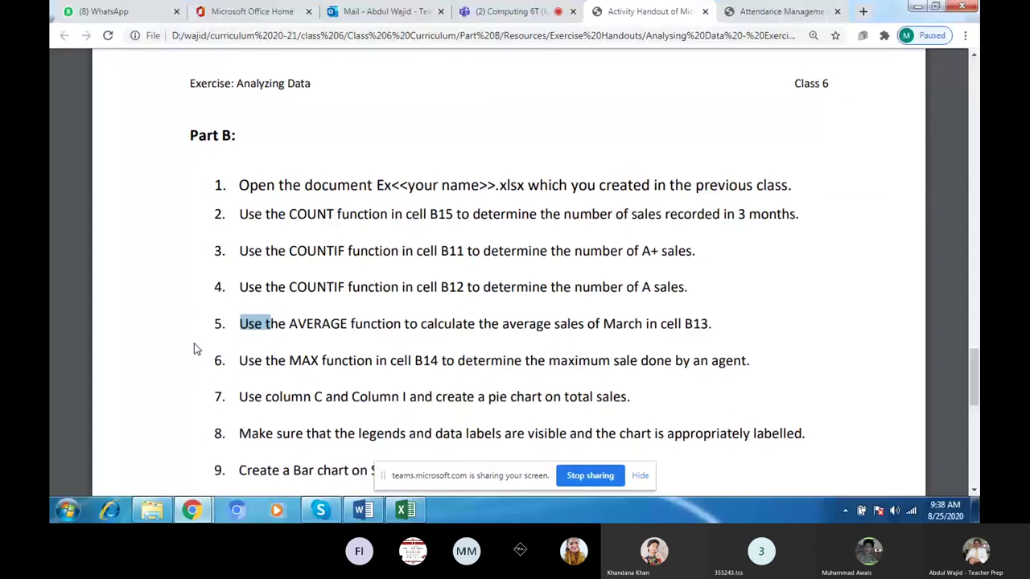
click(403, 515)
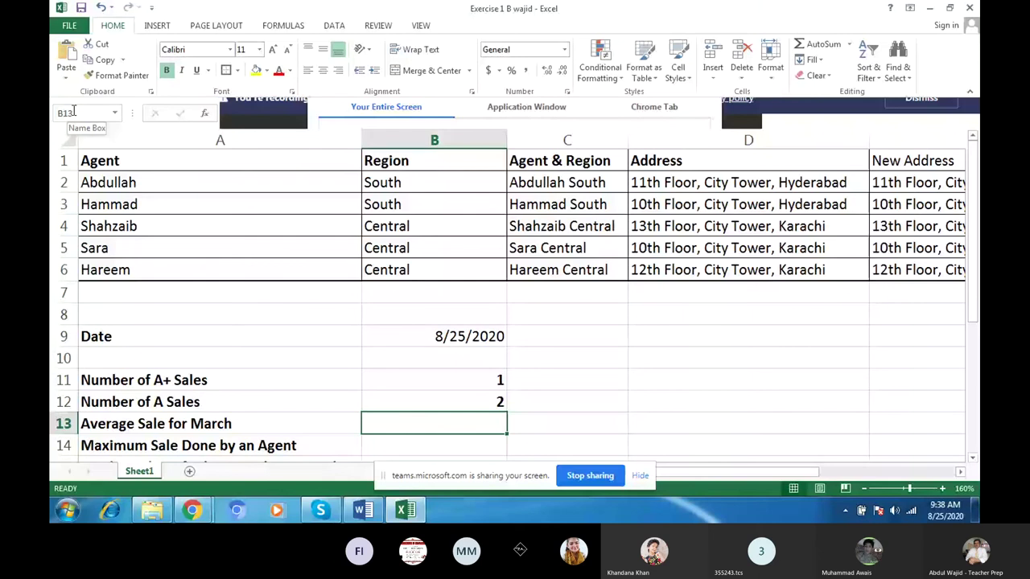
- Enter =AVERAGE(H2:H6) in B13 to average the March sales, giving 4400
text(=)
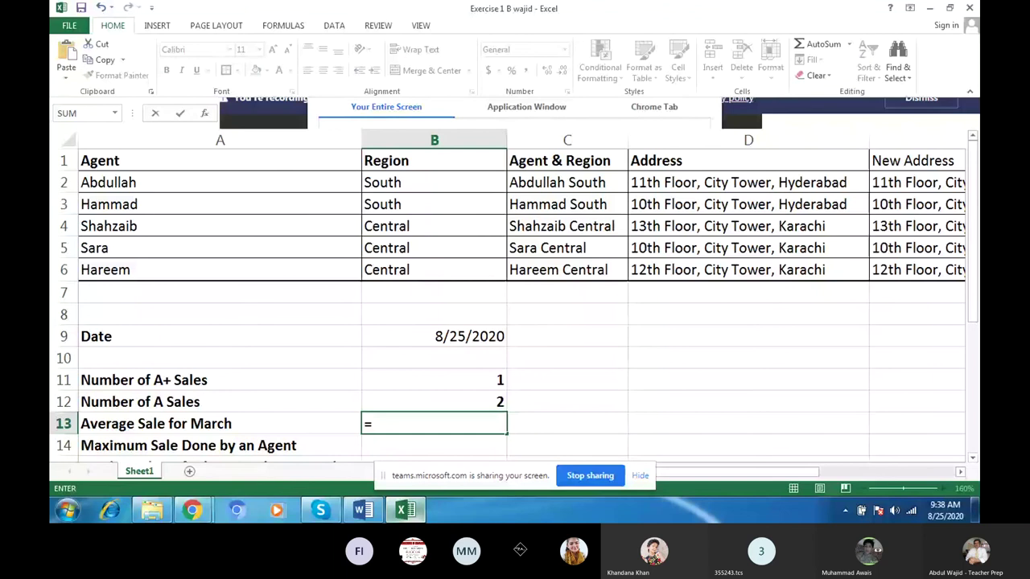
text(average)
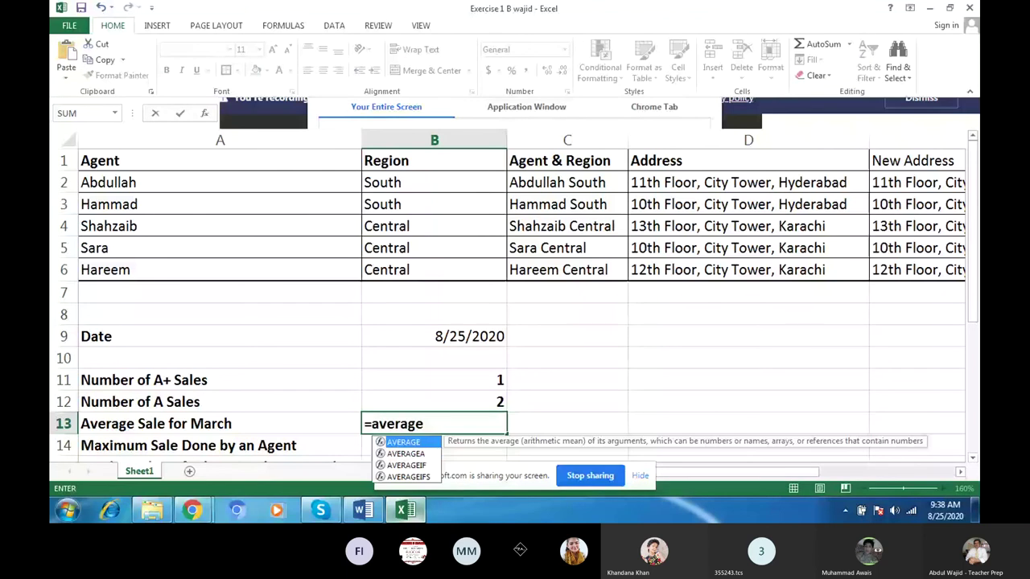
text(()
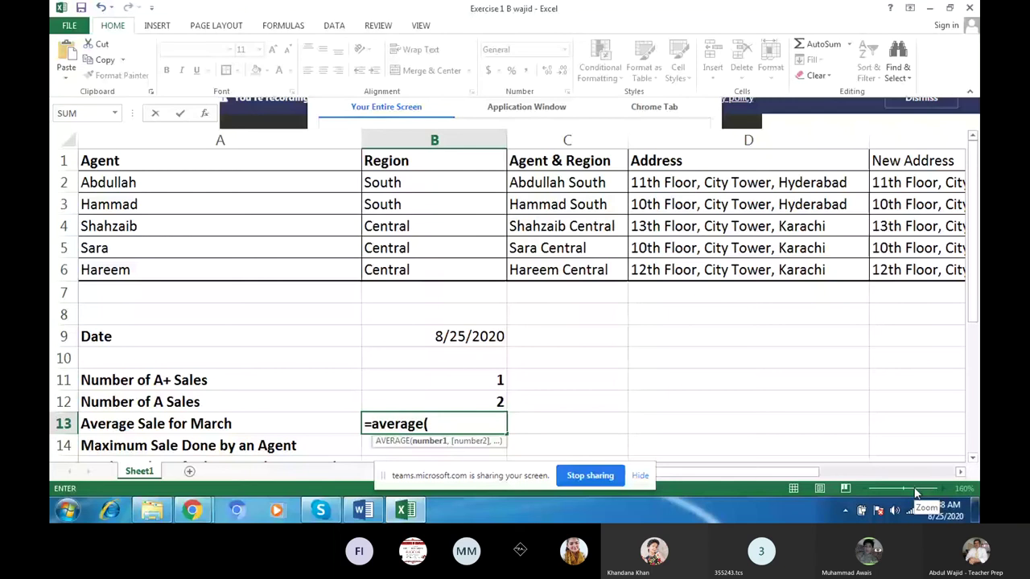
scroll(864, 247, right, 2)
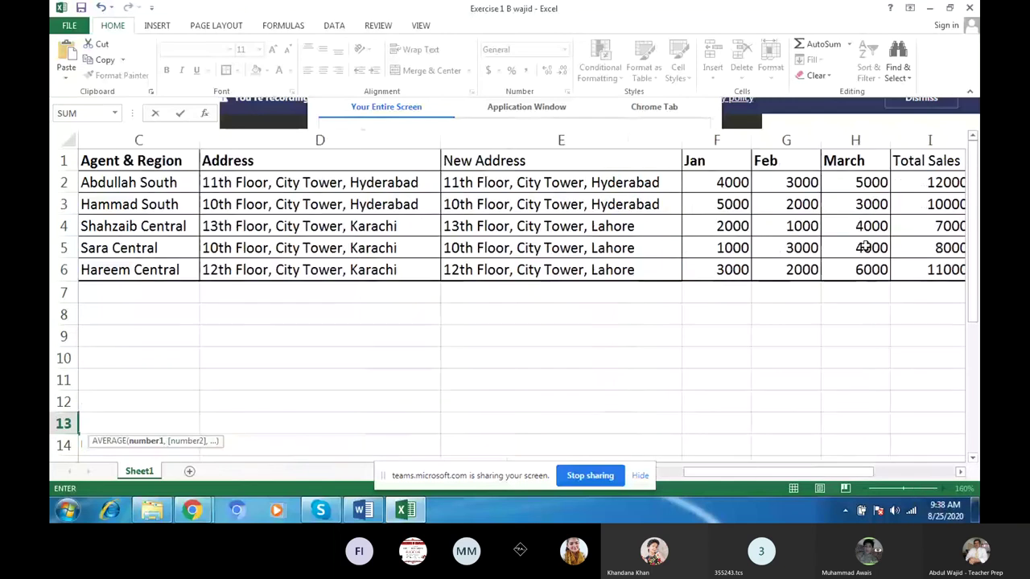
drag(856, 182, 855, 262)
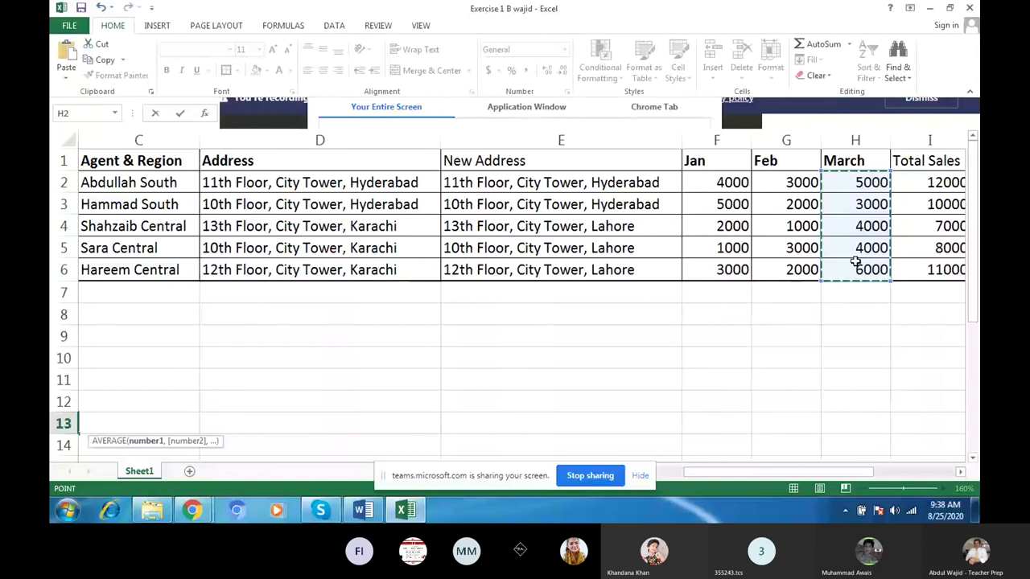
click(784, 474)
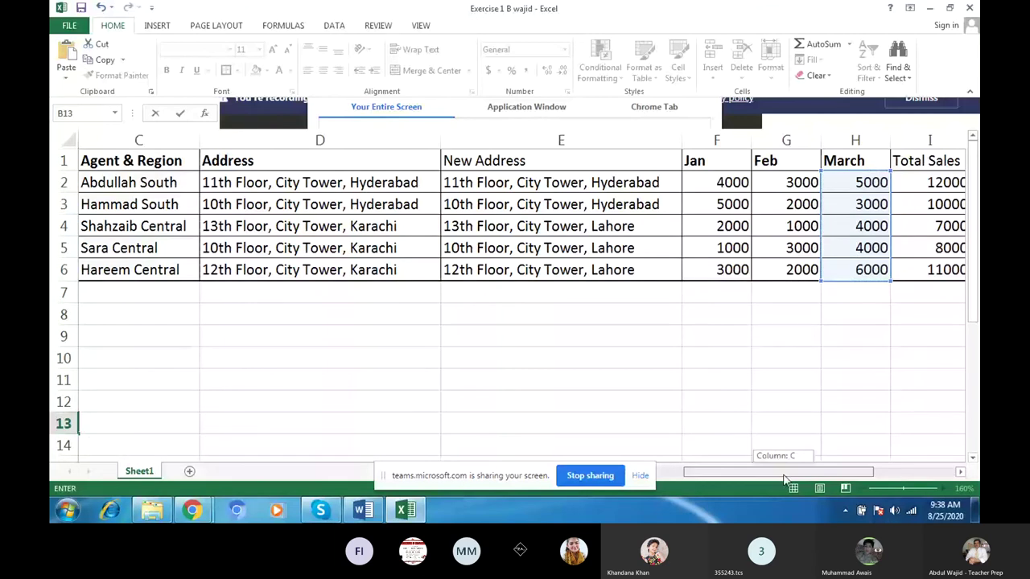
drag(785, 481, 296, 458)
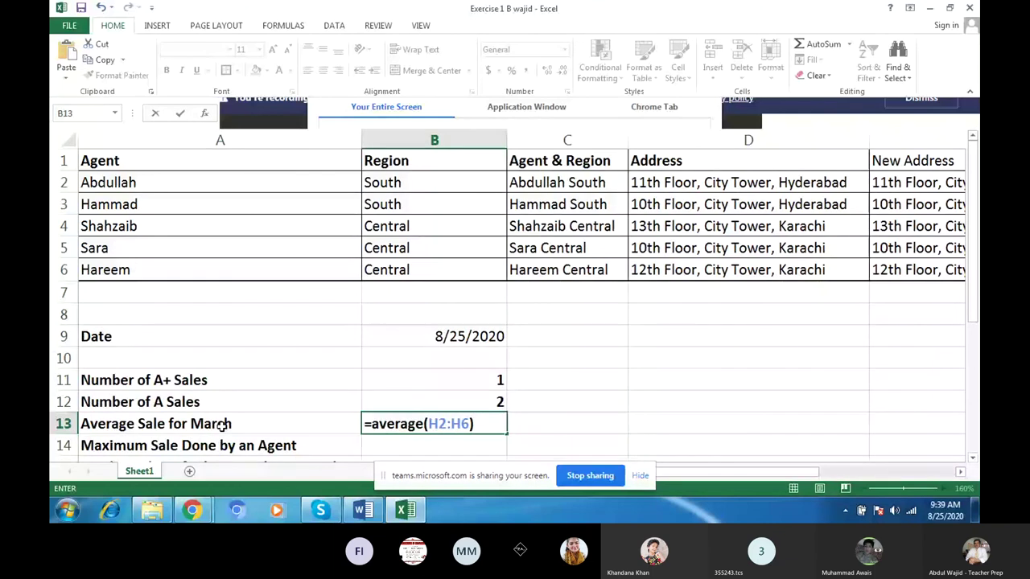
key(Return)
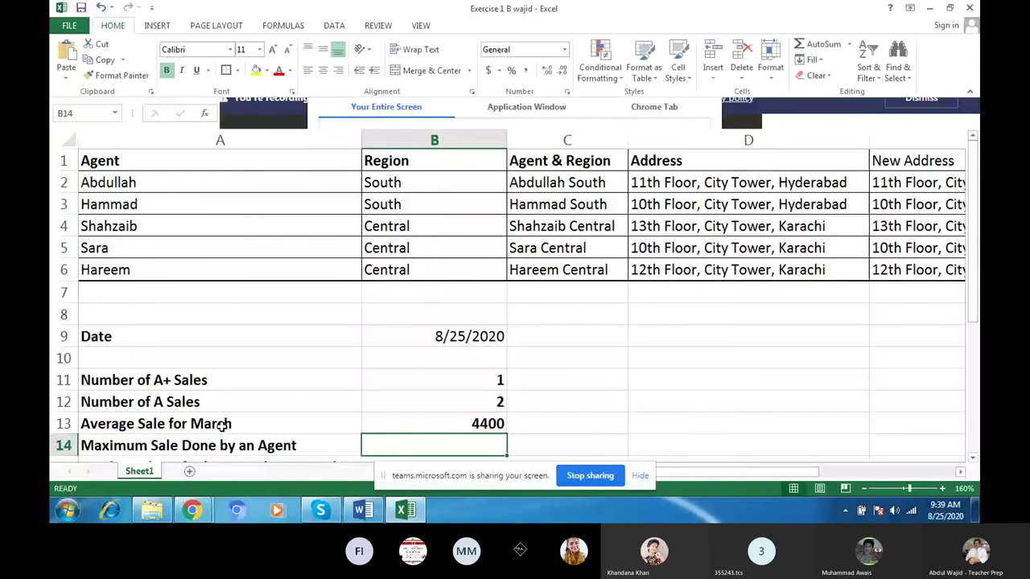
click(400, 419)
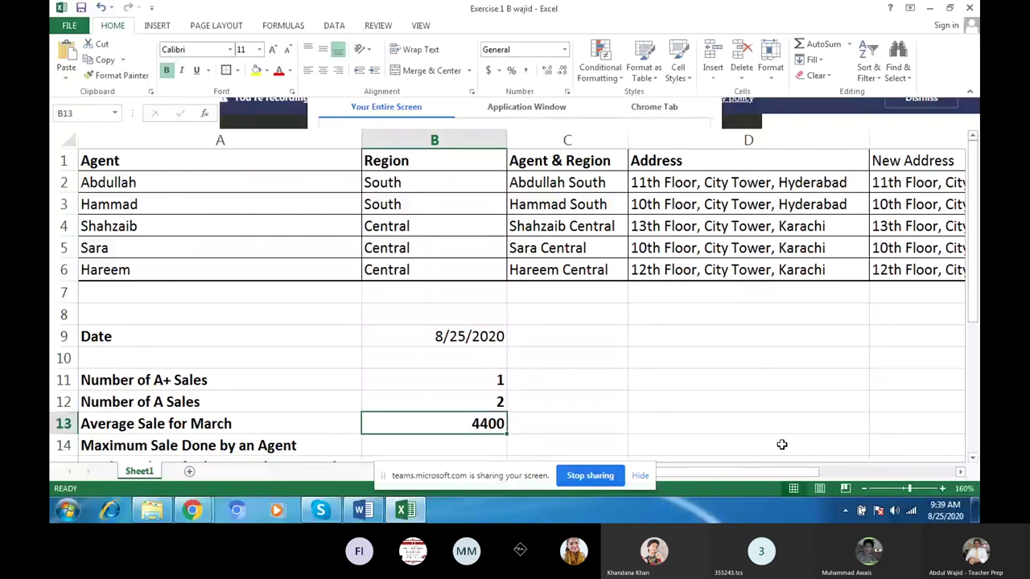
mouse_move(793, 477)
mouse_down()
mouse_move(835, 475)
mouse_move(792, 475)
mouse_up()
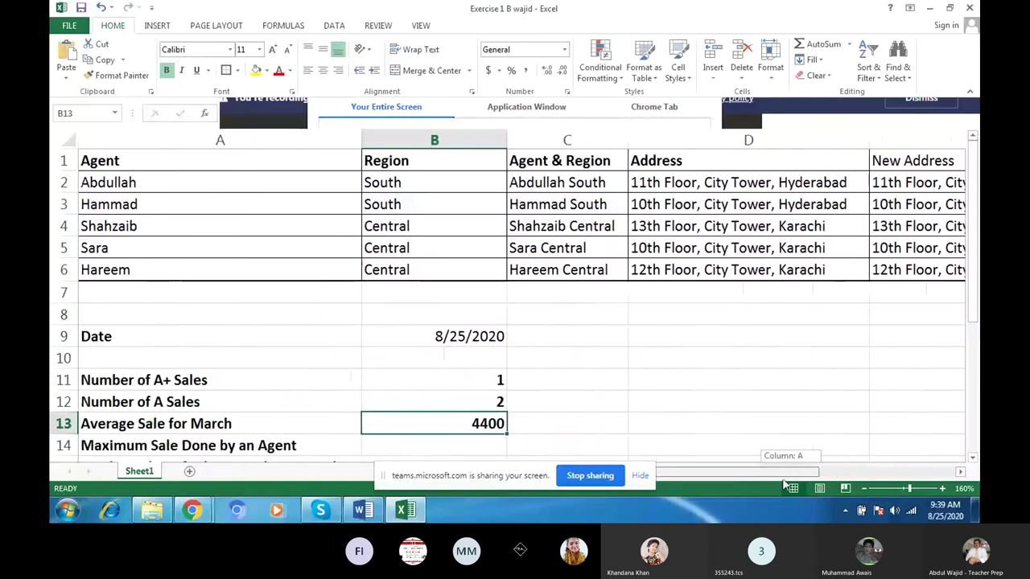
click(190, 508)
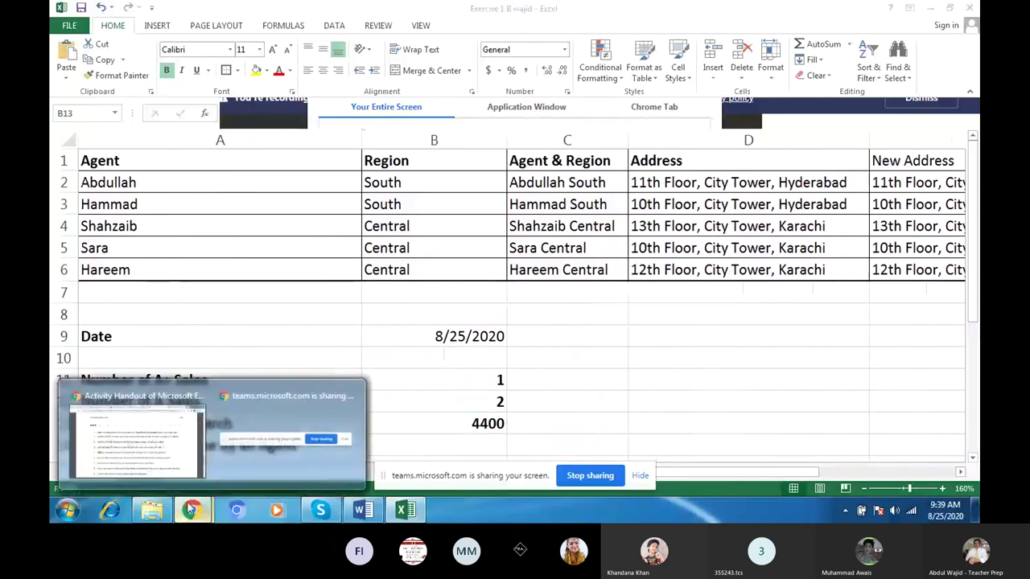
mouse_move(137, 439)
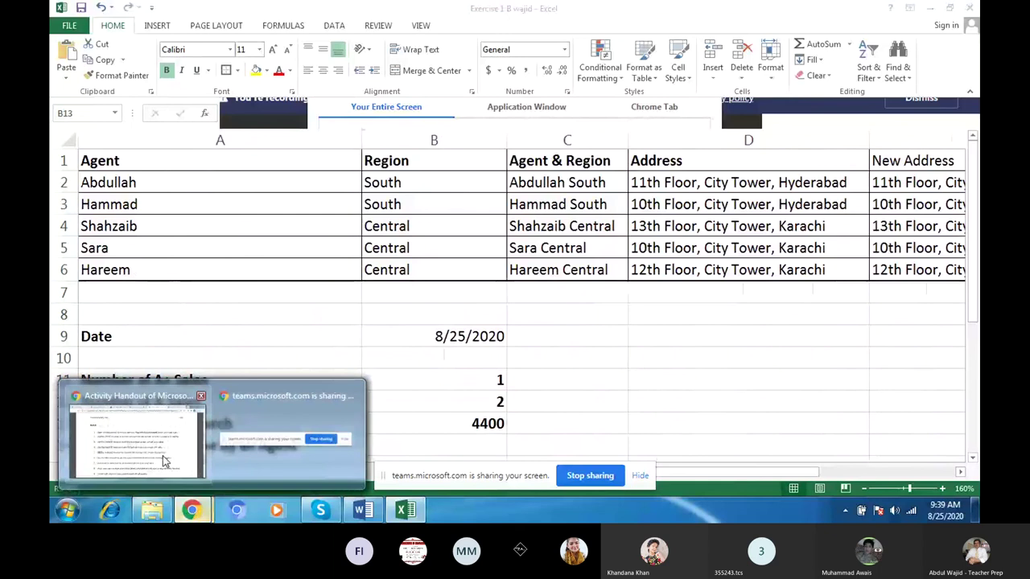
click(164, 460)
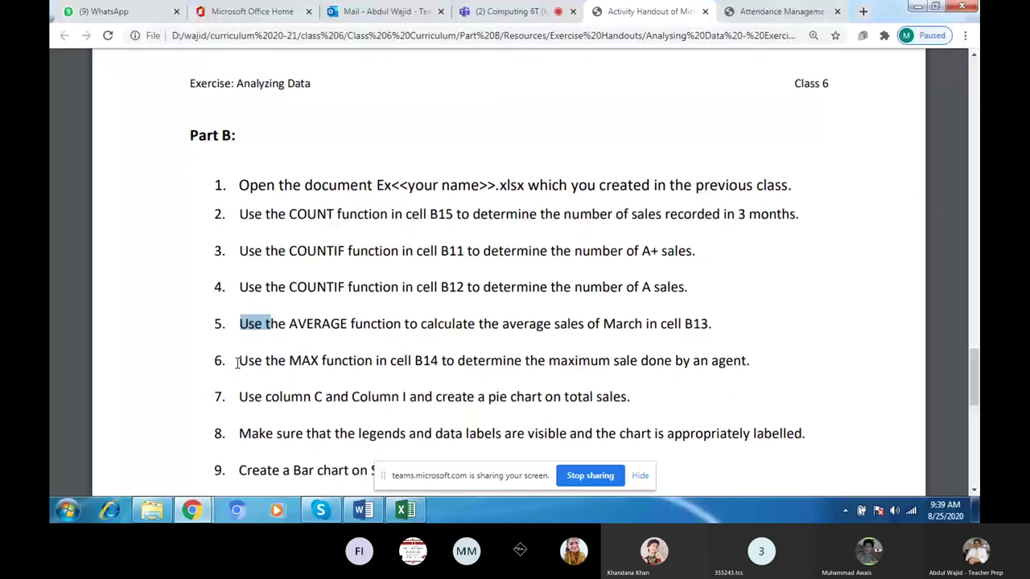
drag(238, 362, 294, 361)
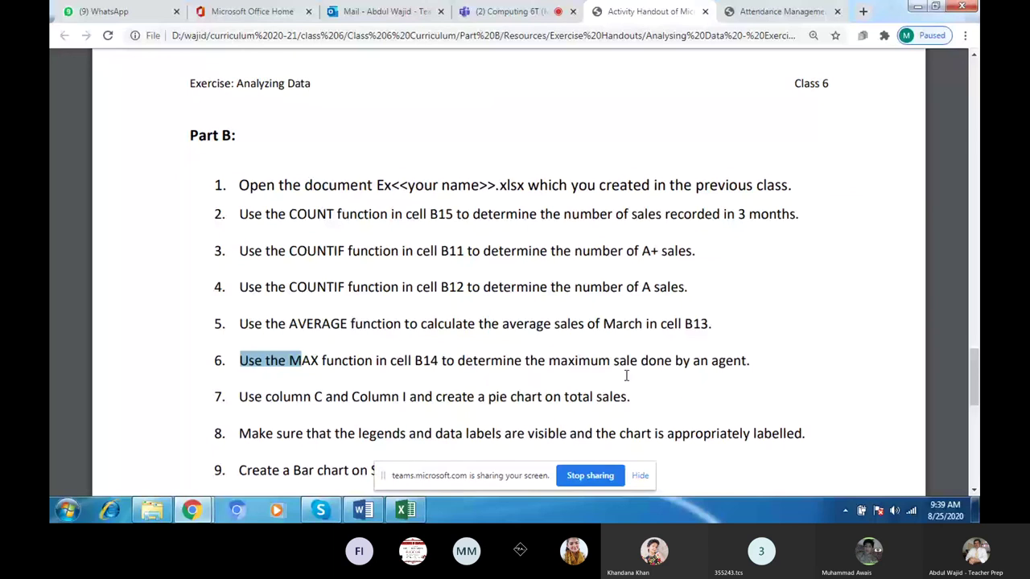
key(alt+Tab)
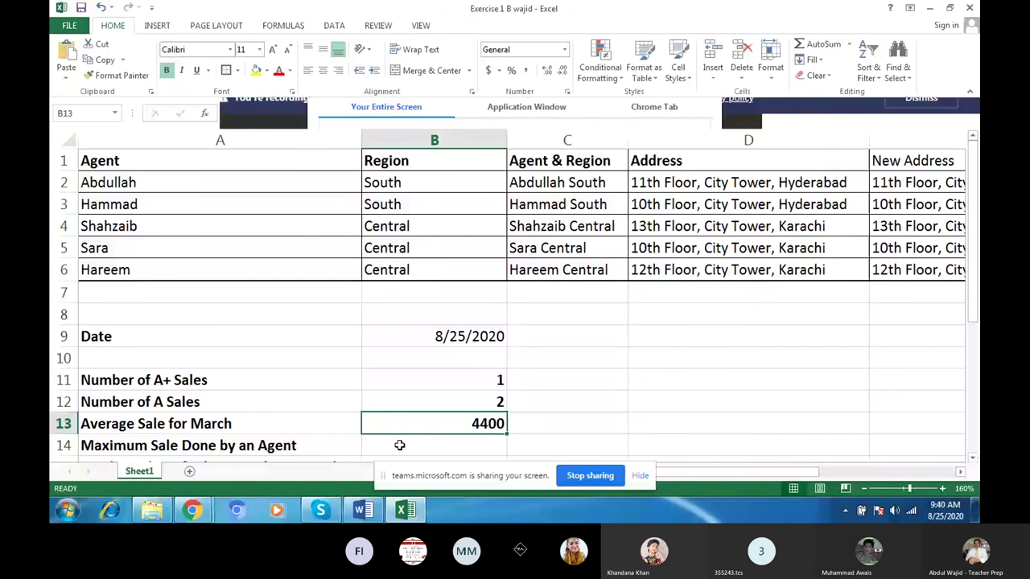
- Enter =MAX(I2:I6) in B14 to show the highest Total Sales, 12000
click(399, 445)
text(=)
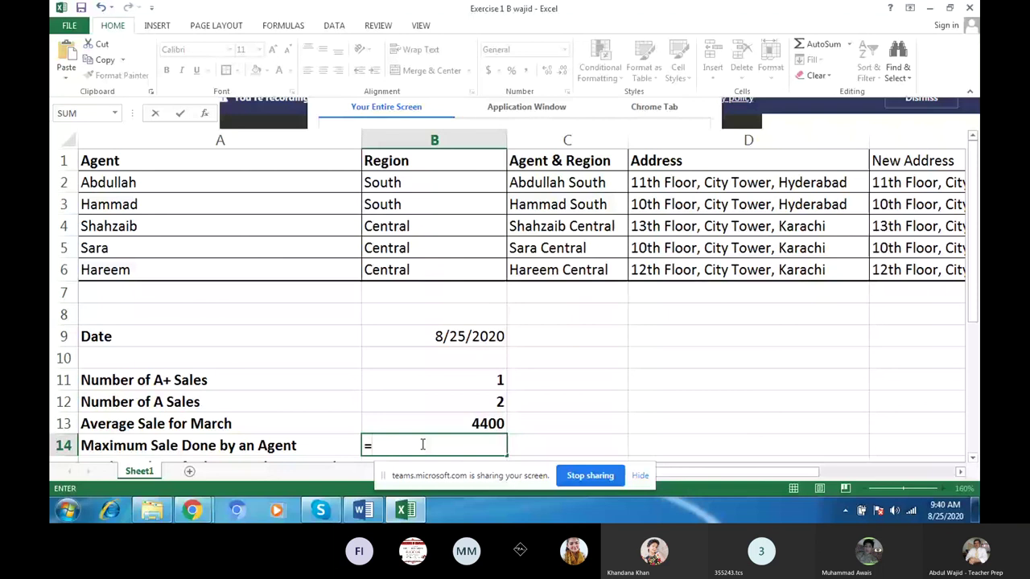
text(m)
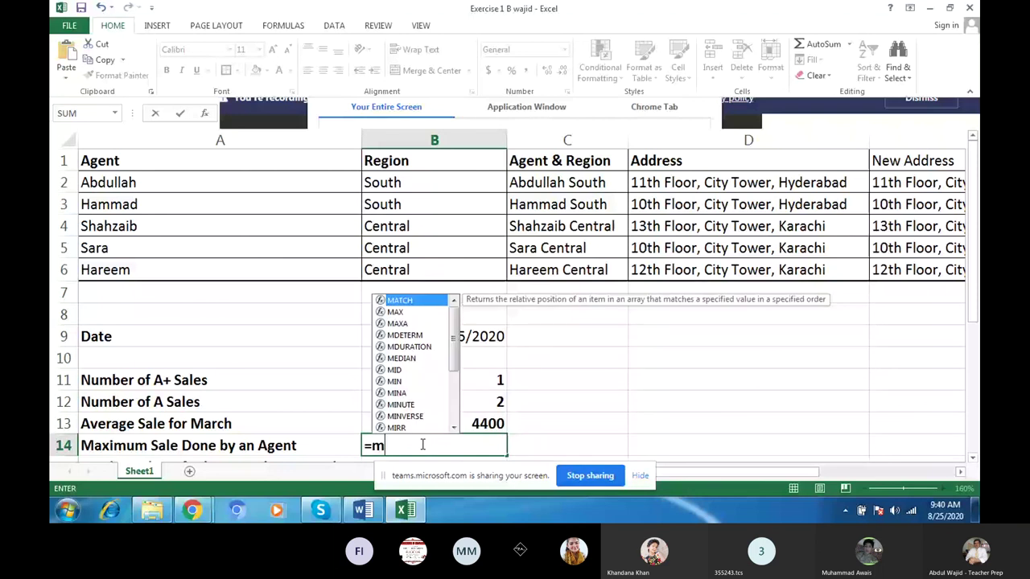
text(ax()
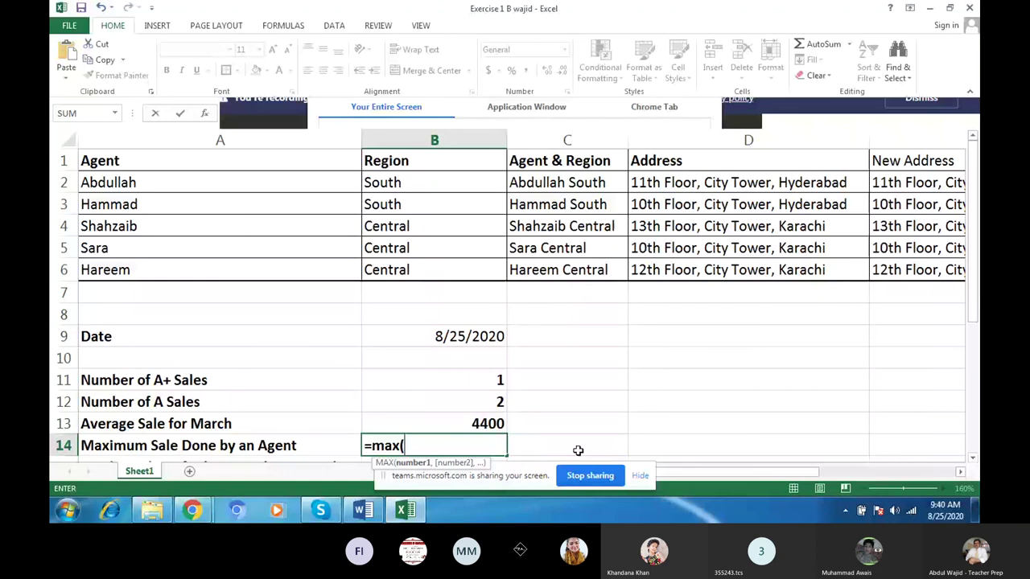
drag(805, 473, 837, 476)
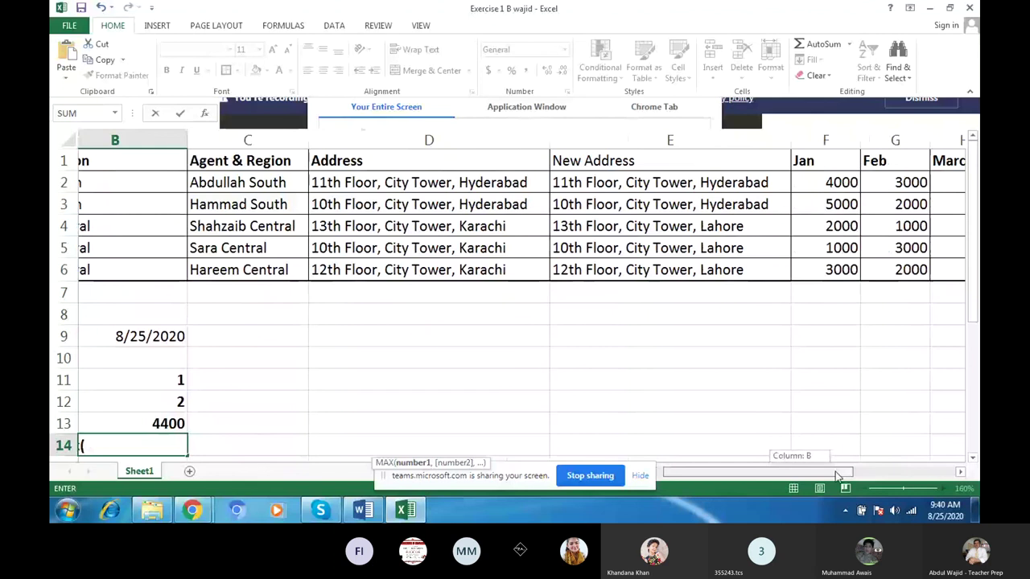
drag(837, 476, 862, 365)
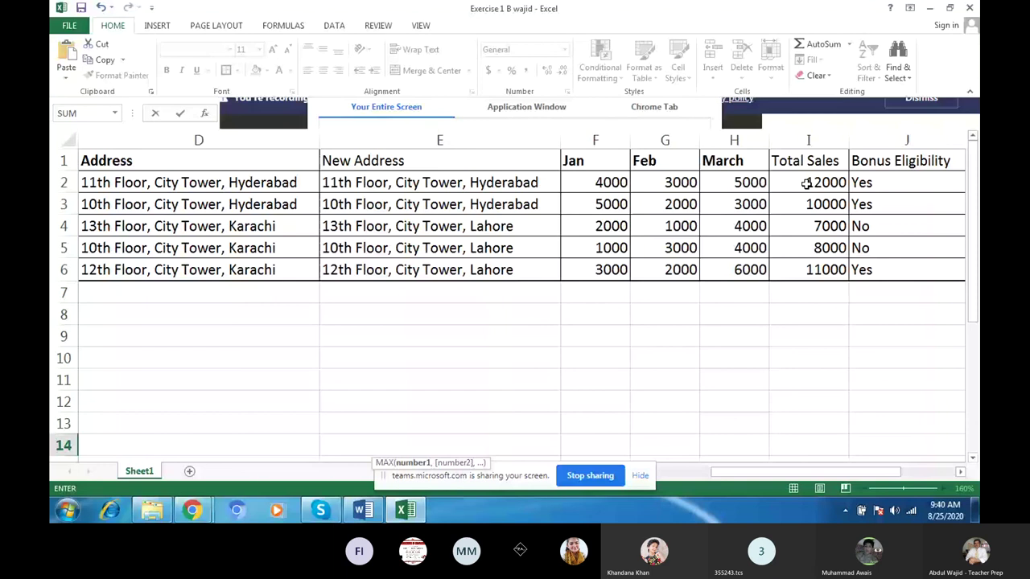
drag(807, 183, 810, 269)
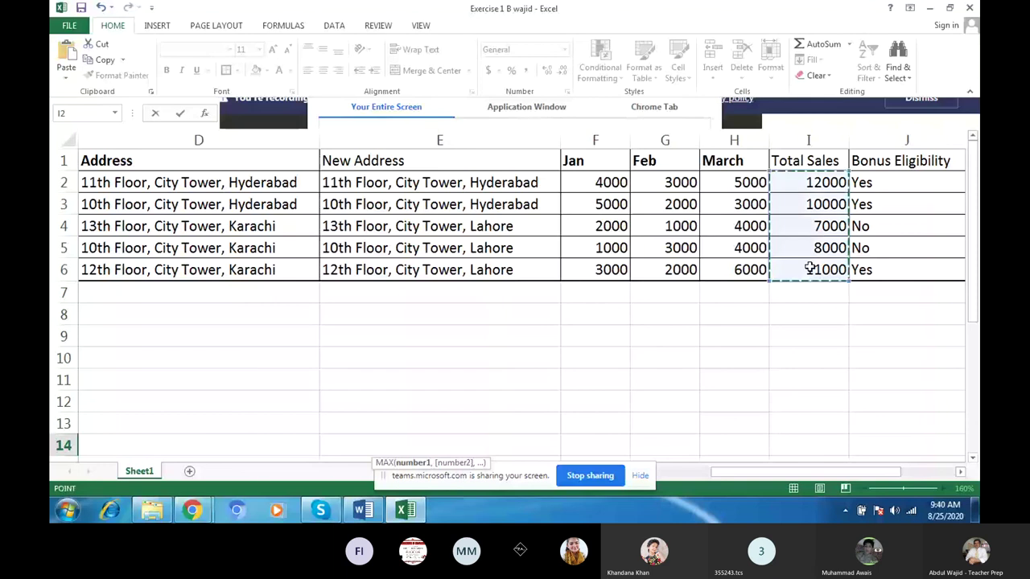
key(Return)
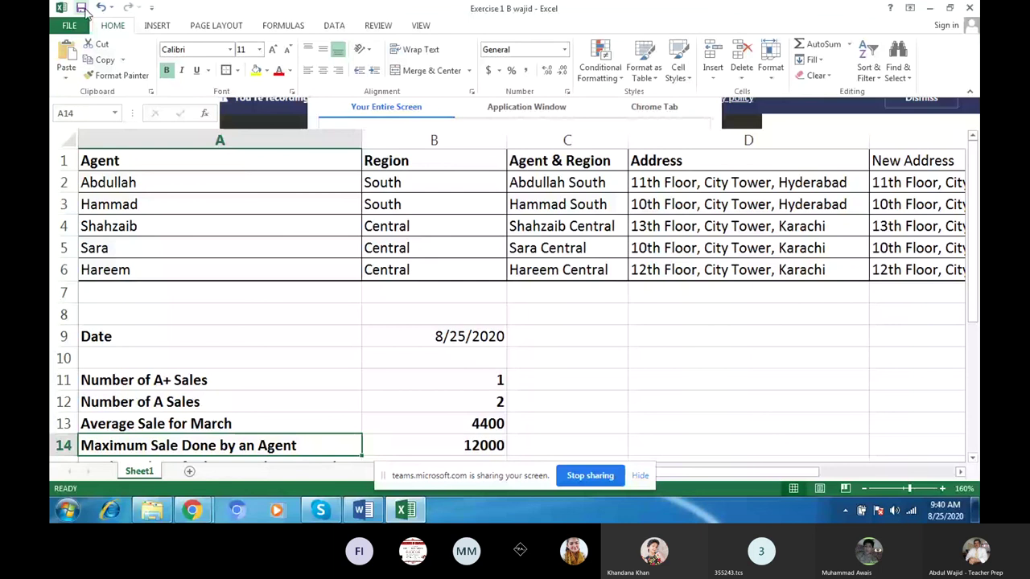
mouse_move(192, 510)
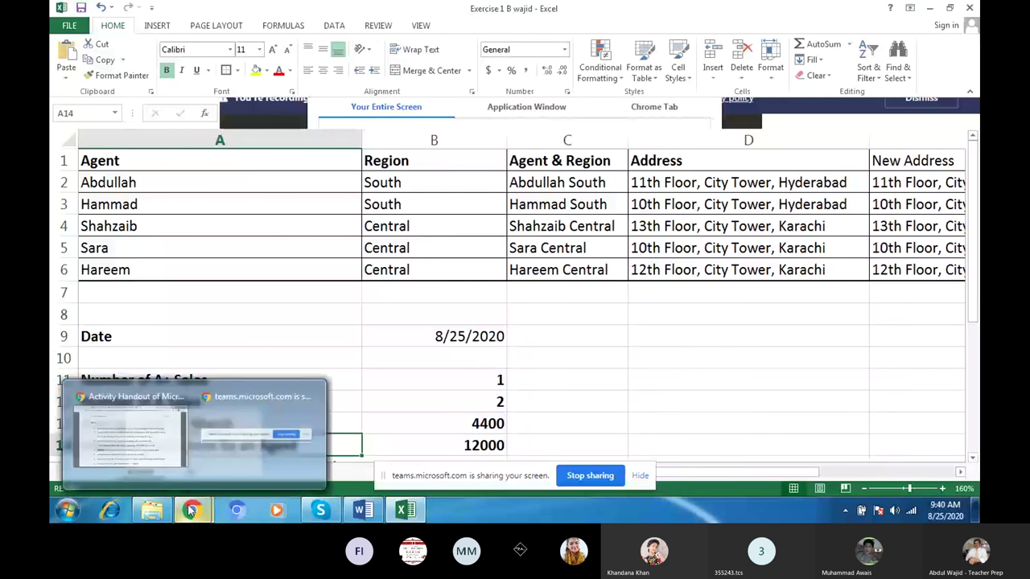
- Switch from the handout to the Computing 6T Teams meeting tab
click(189, 438)
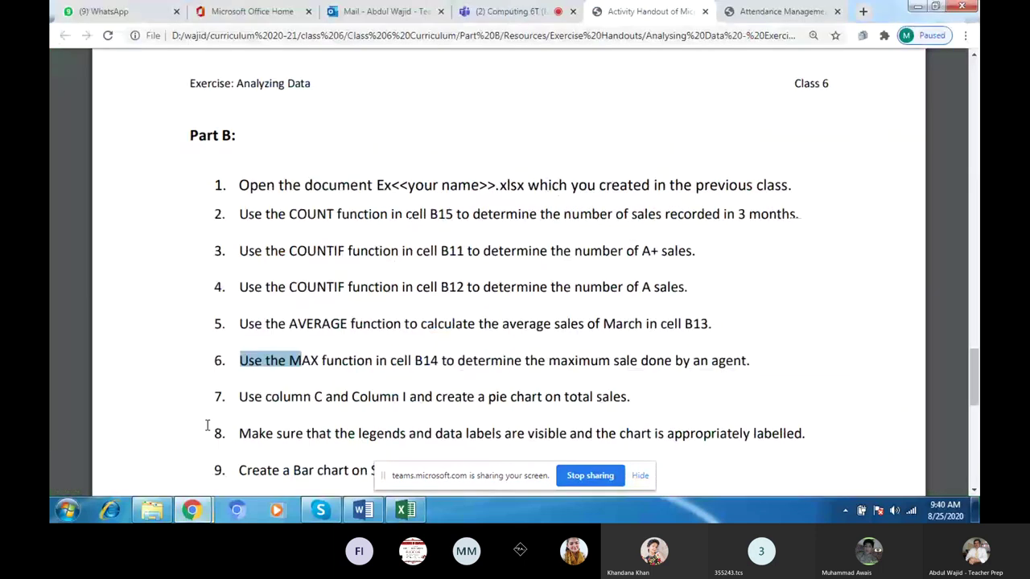
click(506, 12)
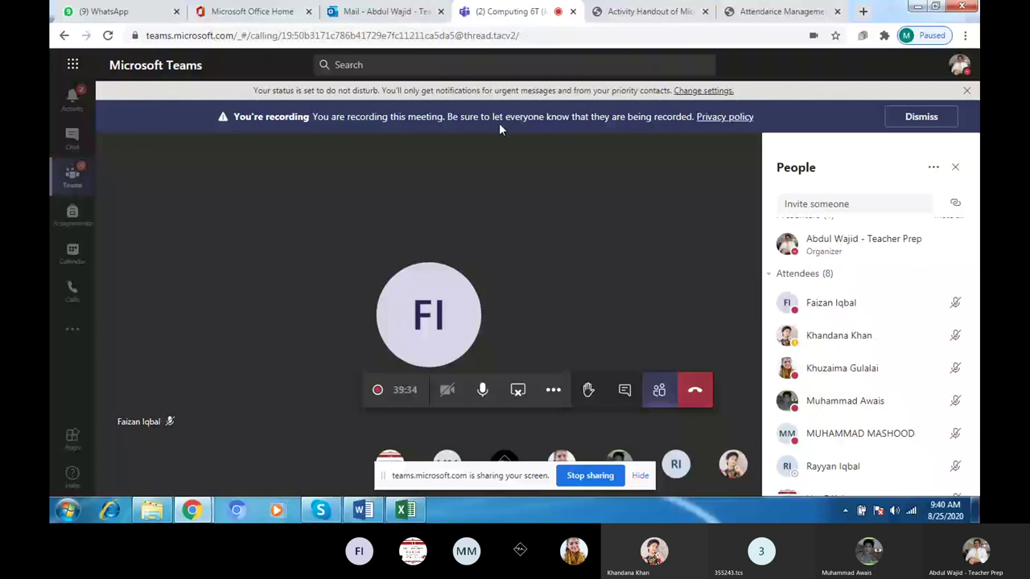
- Download the meeting attendance list as a CSV from the People panel's options menu
mouse_move(548, 358)
click(933, 167)
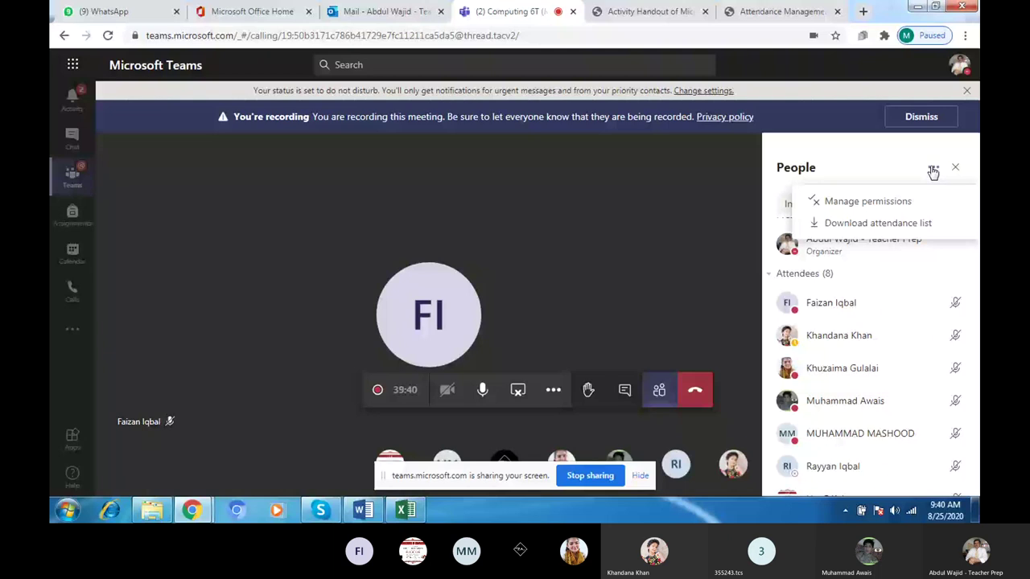
click(878, 223)
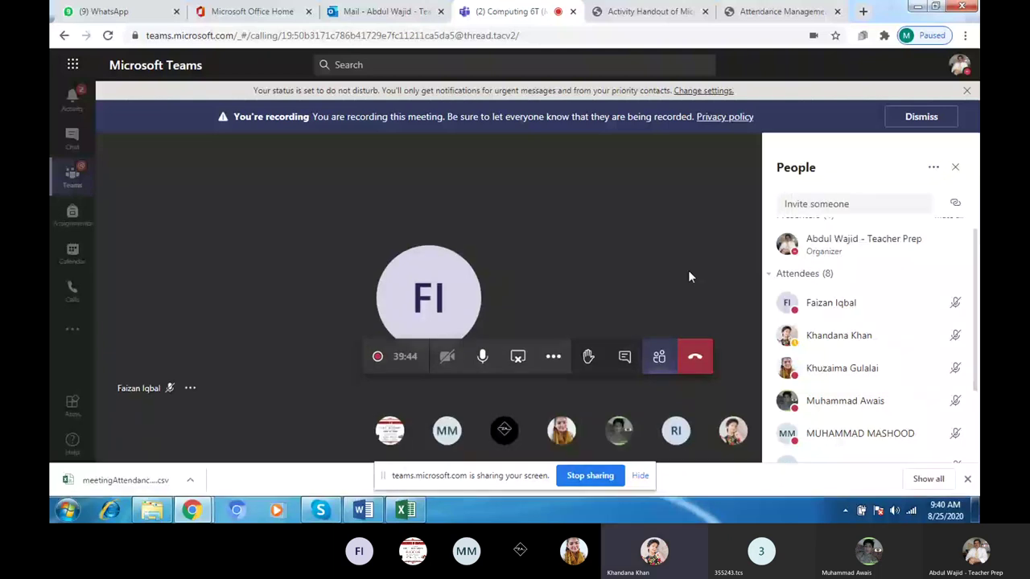